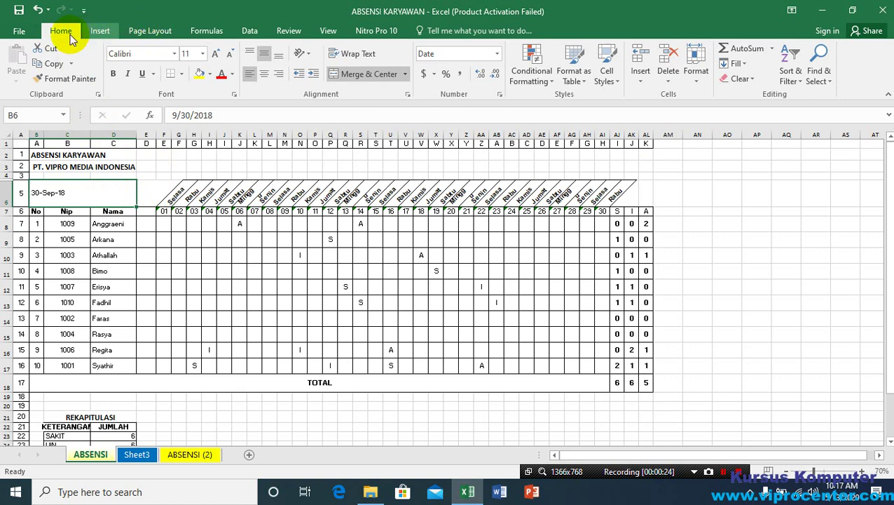
Step: Examine the Insert, Page Layout and Home commands and the content of the date cell on the ABSENSI sheet
{"action": "scroll", "coordinate": [70, 36], "scroll_direction": "down", "scroll_amount": 1}
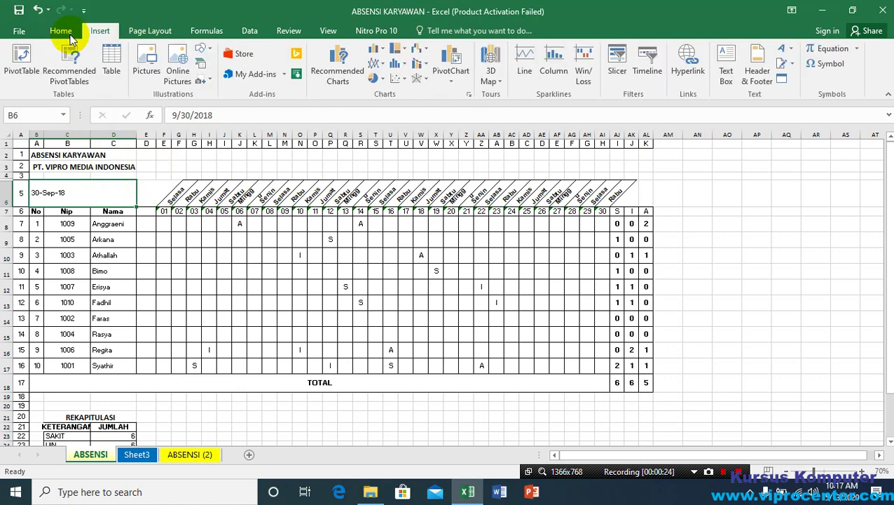
{"action": "left_click", "coordinate": [149, 31]}
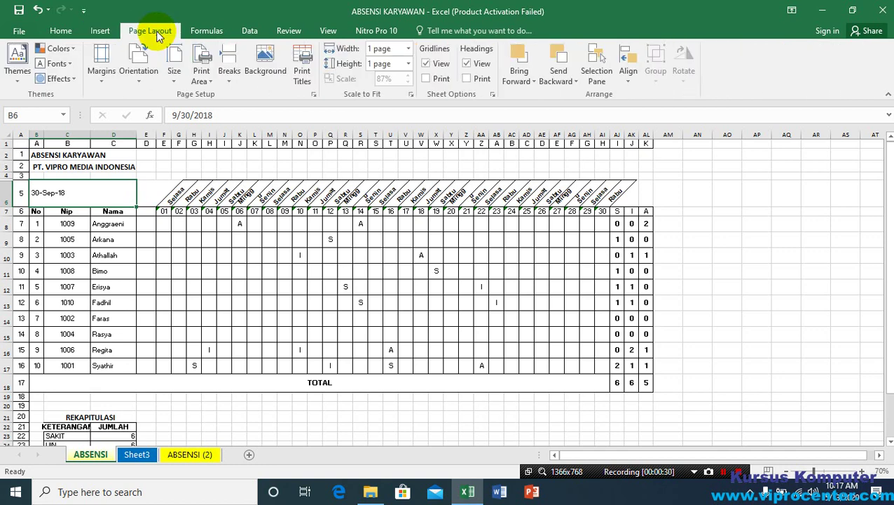
{"action": "left_click", "coordinate": [61, 31]}
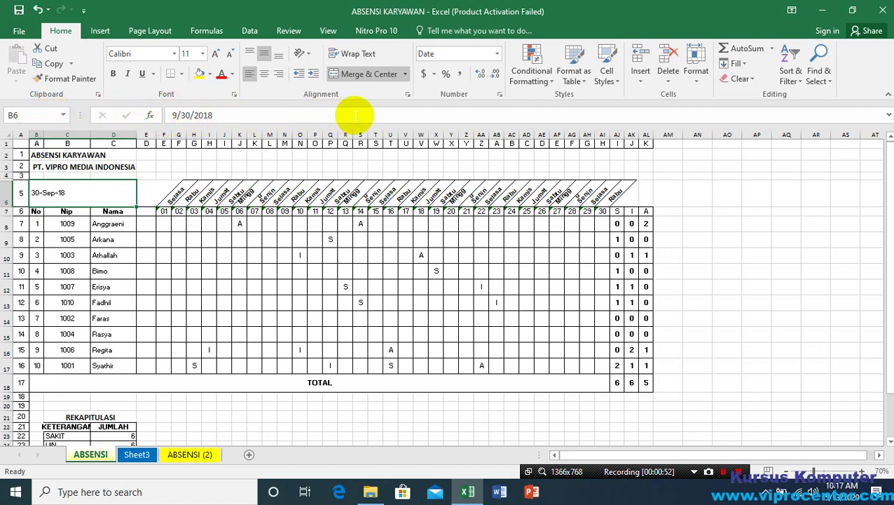
{"action": "left_click", "coordinate": [405, 114]}
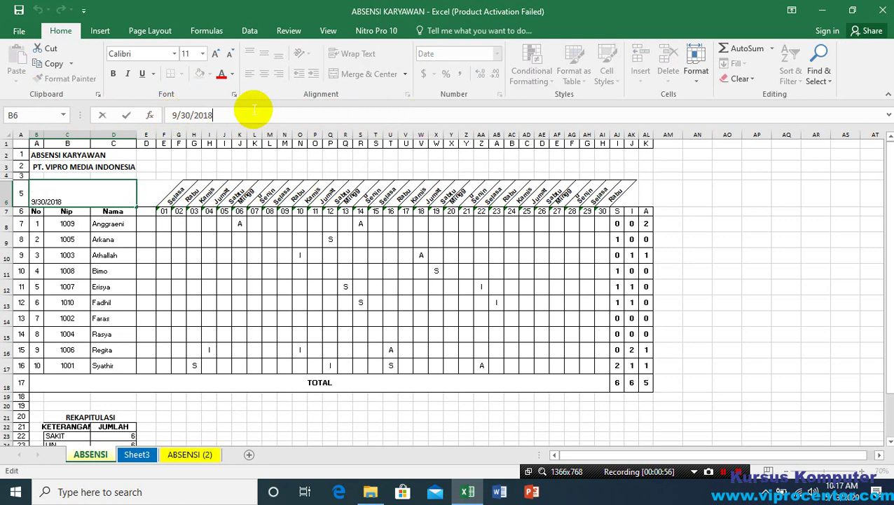
Step: Select columns A, C and D, and rows 1, 2 and 3, one at a time on the ABSENSI sheet
{"action": "left_click", "coordinate": [20, 135]}
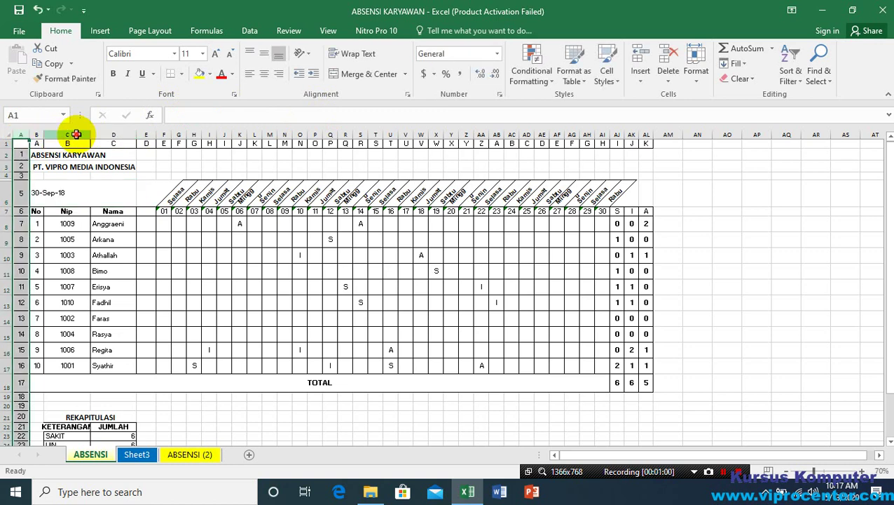
{"action": "left_click", "coordinate": [69, 134]}
{"action": "left_click", "coordinate": [110, 133]}
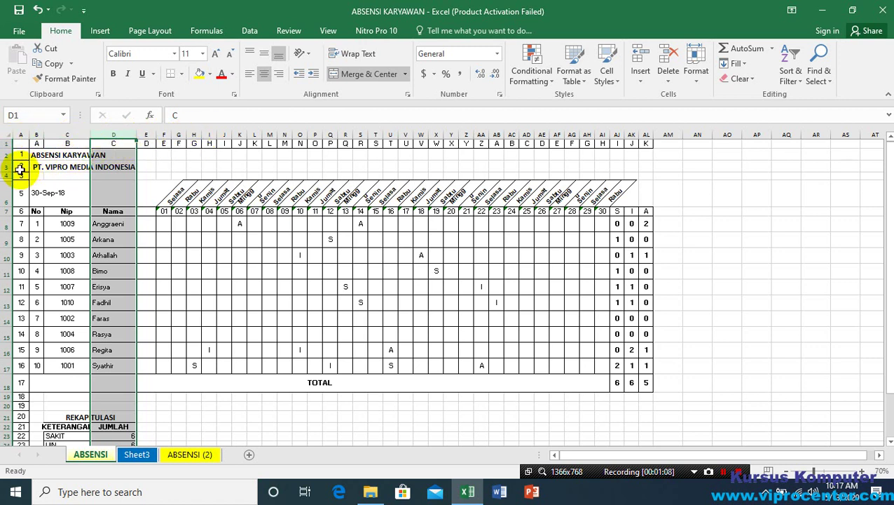
{"action": "left_click", "coordinate": [4, 143]}
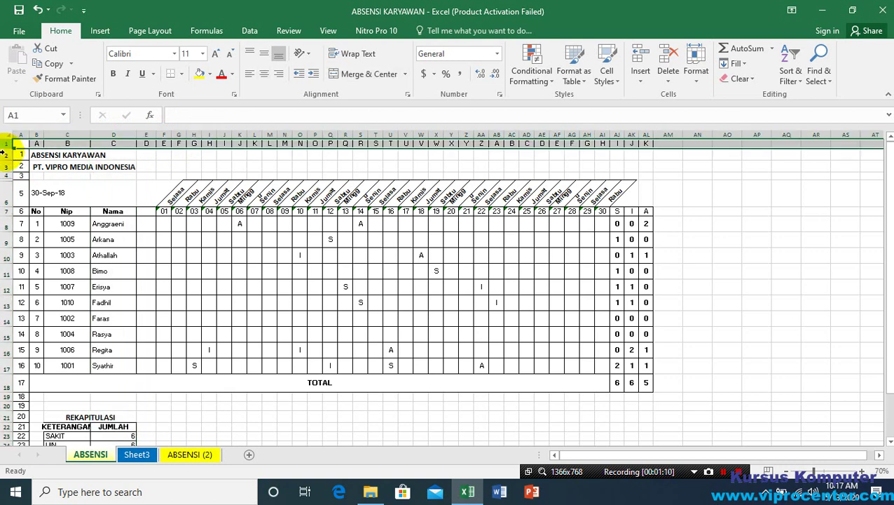
{"action": "left_click", "coordinate": [6, 154]}
{"action": "left_click", "coordinate": [5, 167]}
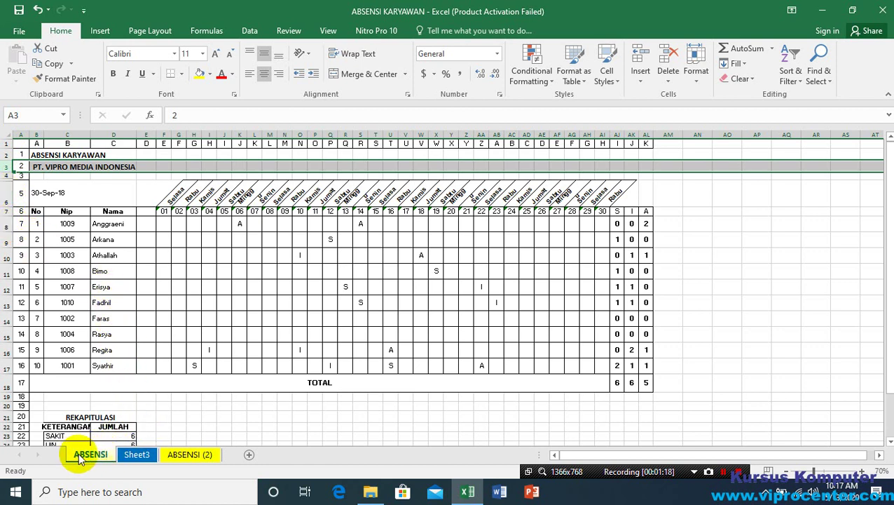
Step: Add a blank worksheet after ABSENSI (2) and delete it
{"action": "left_click", "coordinate": [137, 454]}
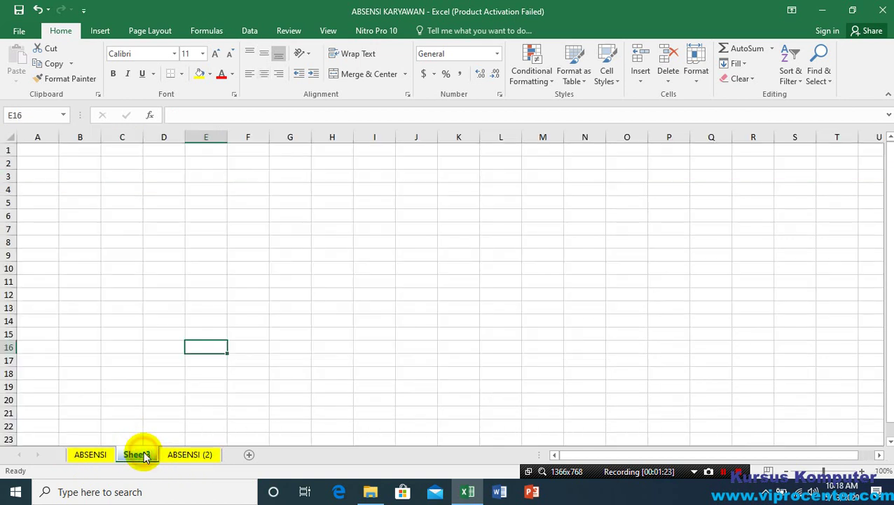
{"action": "left_click", "coordinate": [184, 456]}
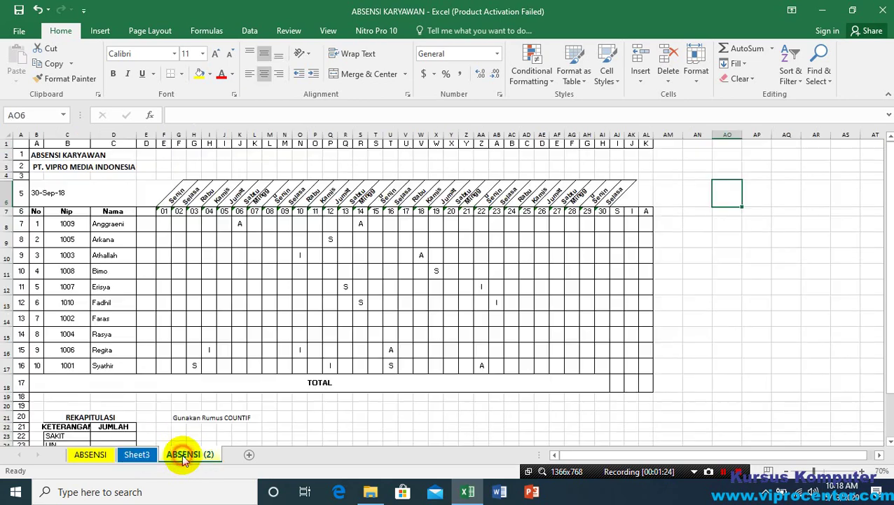
{"action": "left_click", "coordinate": [250, 455]}
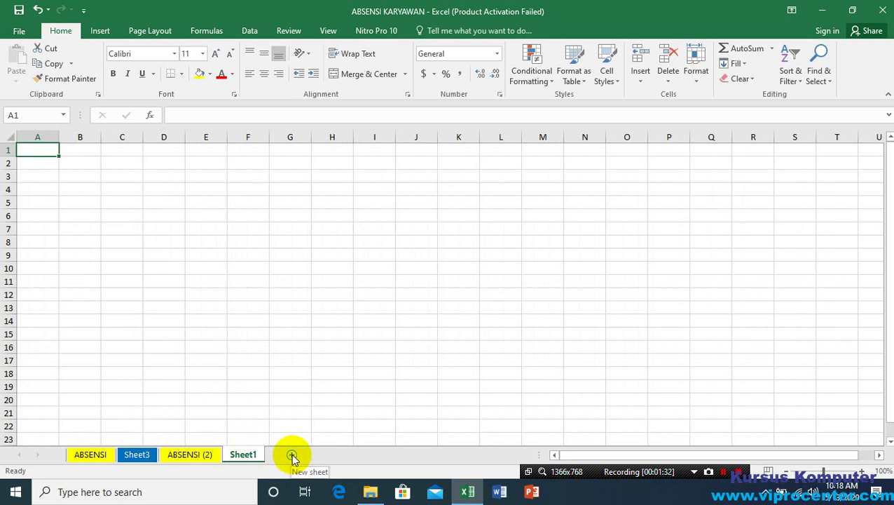
{"action": "right_click", "coordinate": [249, 459]}
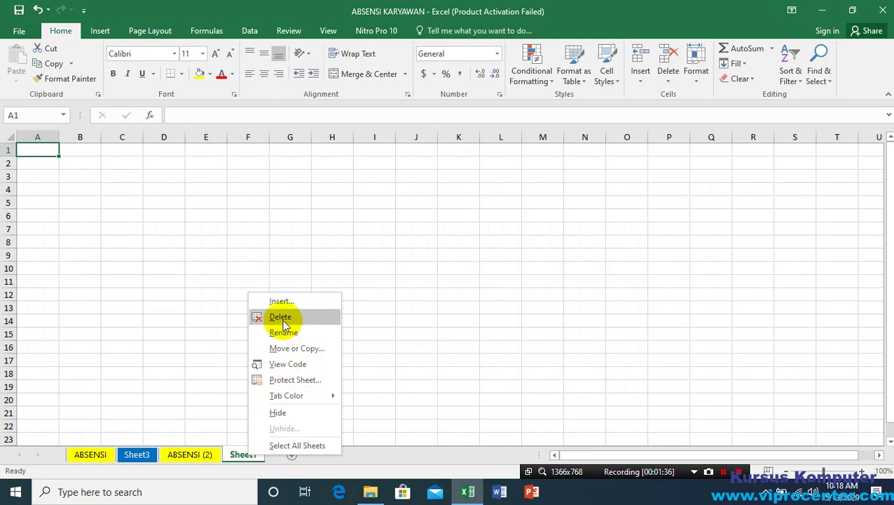
{"action": "left_click", "coordinate": [281, 318]}
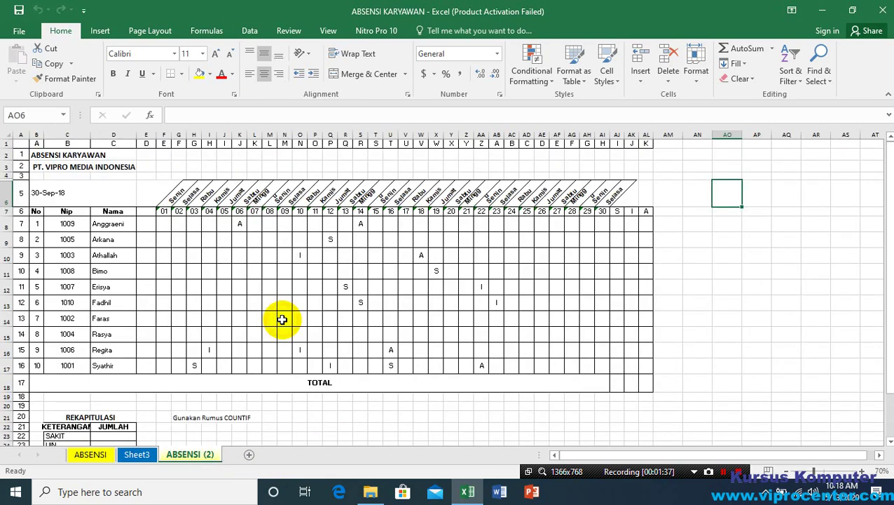
Step: Rename the ABSENSI worksheet as "lat absen"
{"action": "left_click", "coordinate": [90, 456]}
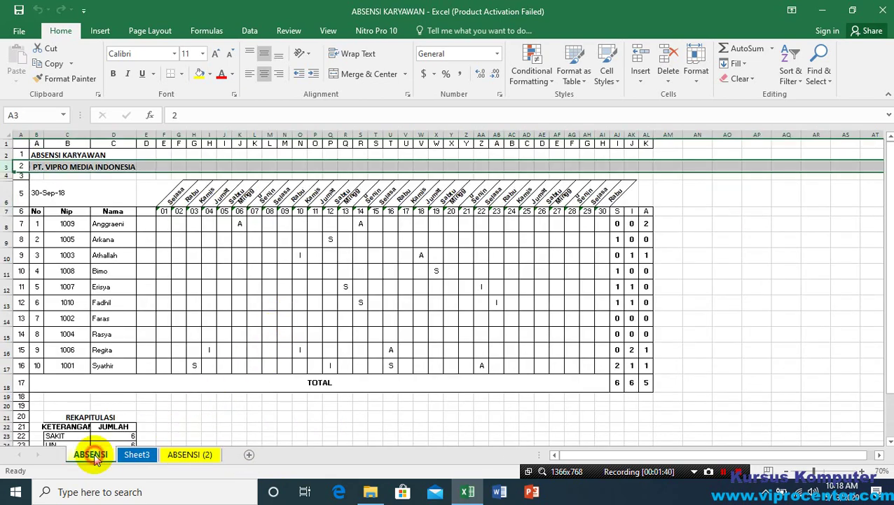
{"action": "right_click", "coordinate": [95, 454]}
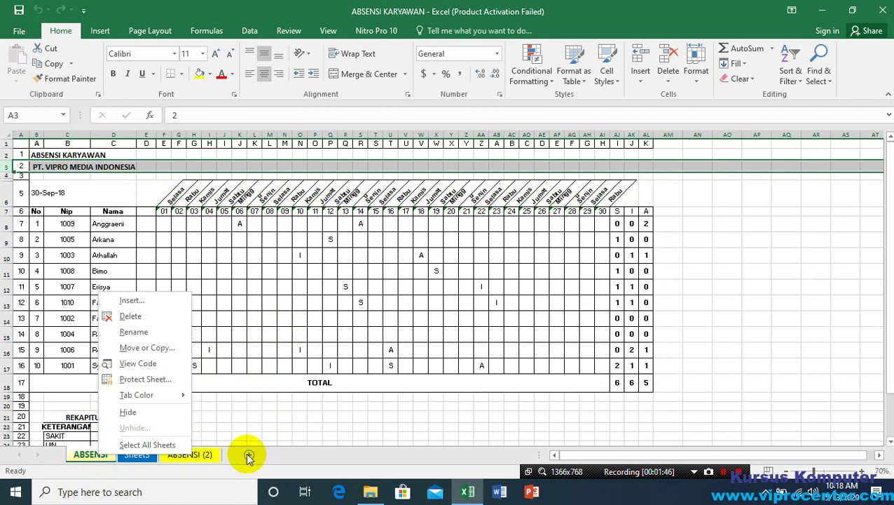
{"action": "left_click", "coordinate": [135, 333]}
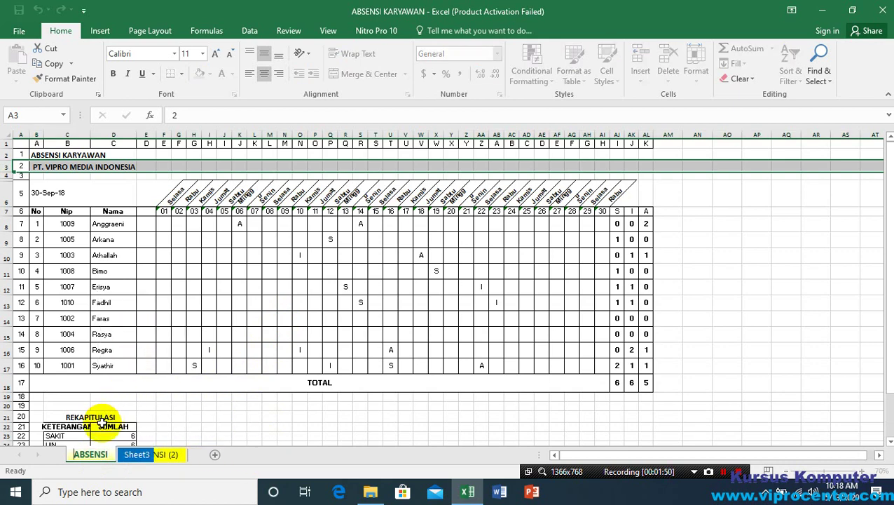
{"action": "key", "text": "BackSpace"}
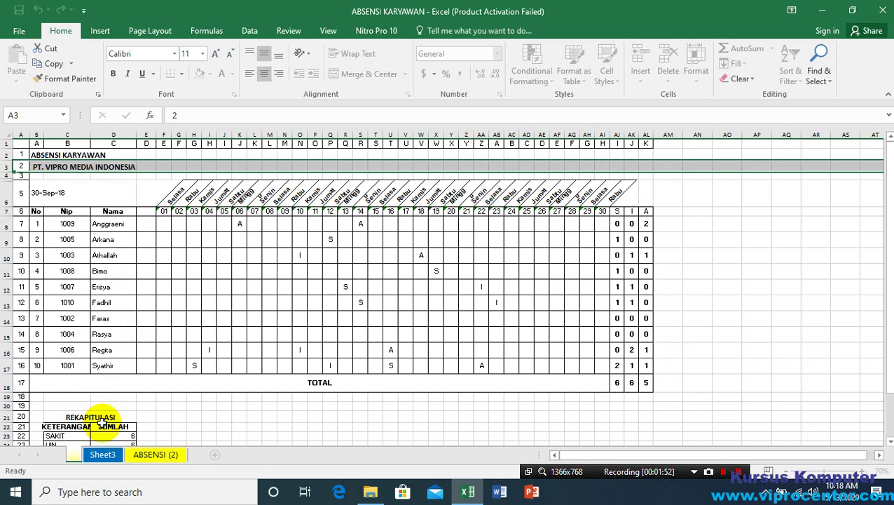
{"action": "type", "text": "lat"}
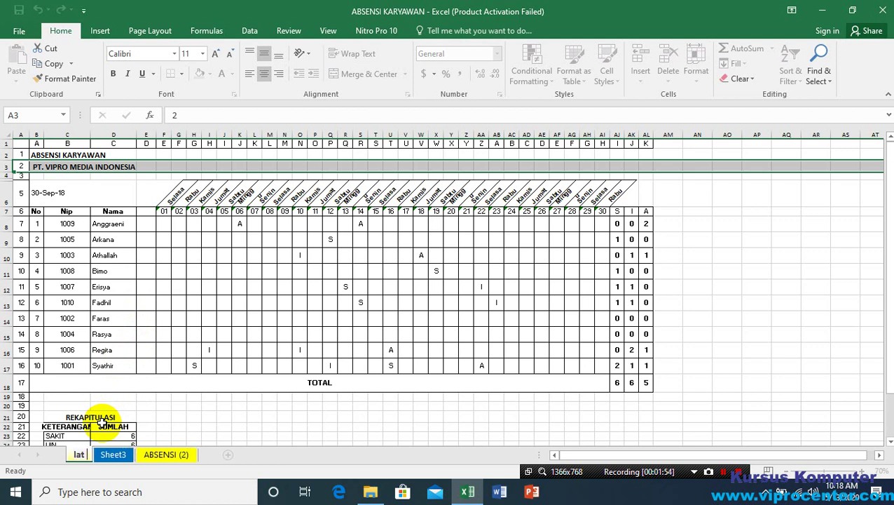
{"action": "type", "text": " absen"}
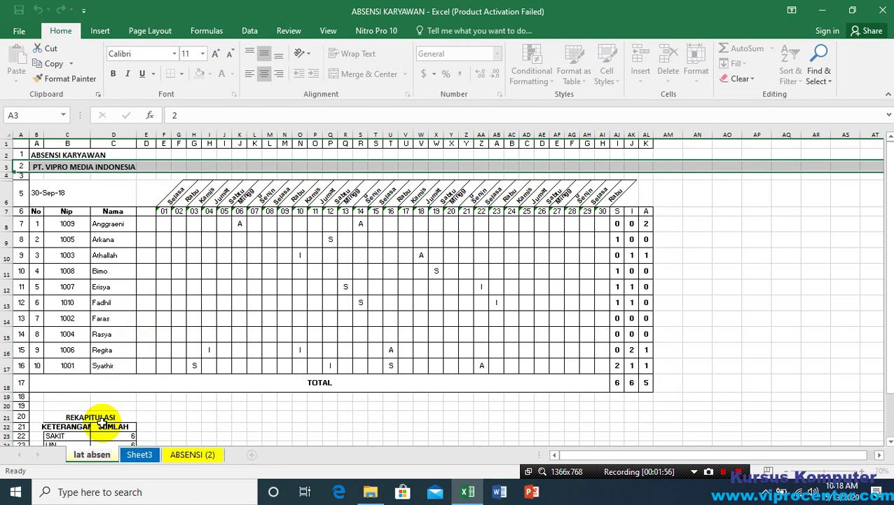
{"action": "key", "text": "Return"}
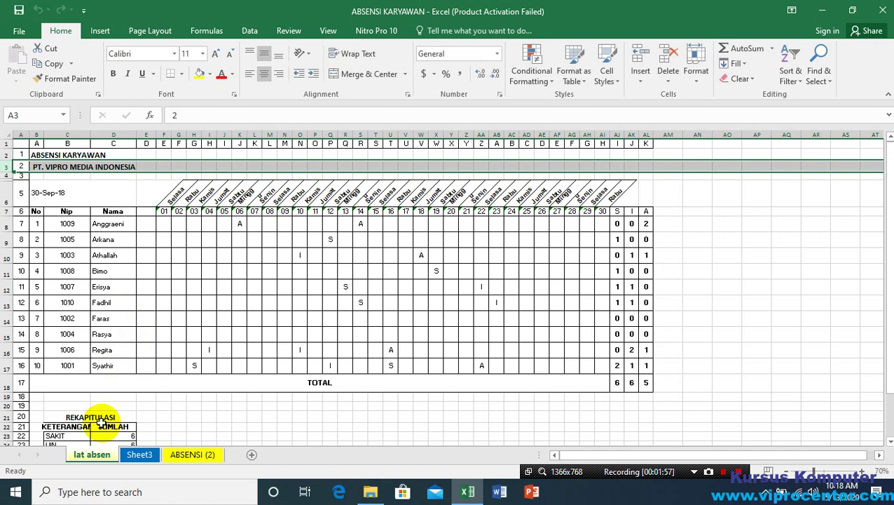
Step: Add a blank worksheet directly after lat absen and select its cell A3
{"action": "left_click", "coordinate": [250, 454]}
{"action": "left_click", "coordinate": [38, 174]}
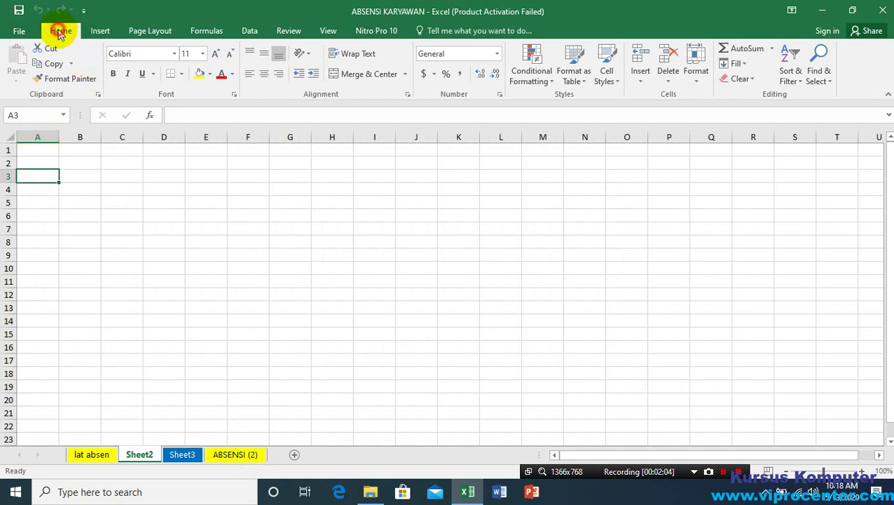
Step: Examine the Insert and Formulas commands and the font settings in Format Cells without changing anything
{"action": "left_click", "coordinate": [100, 31]}
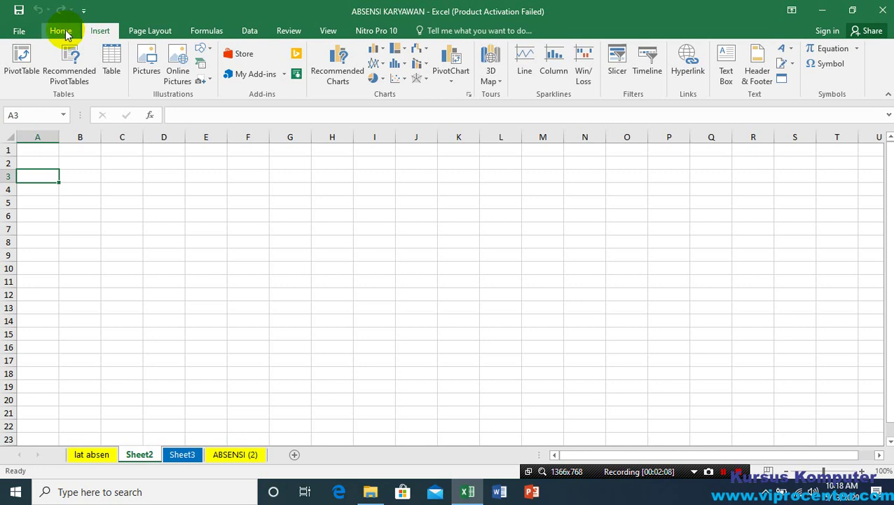
{"action": "left_click", "coordinate": [199, 32]}
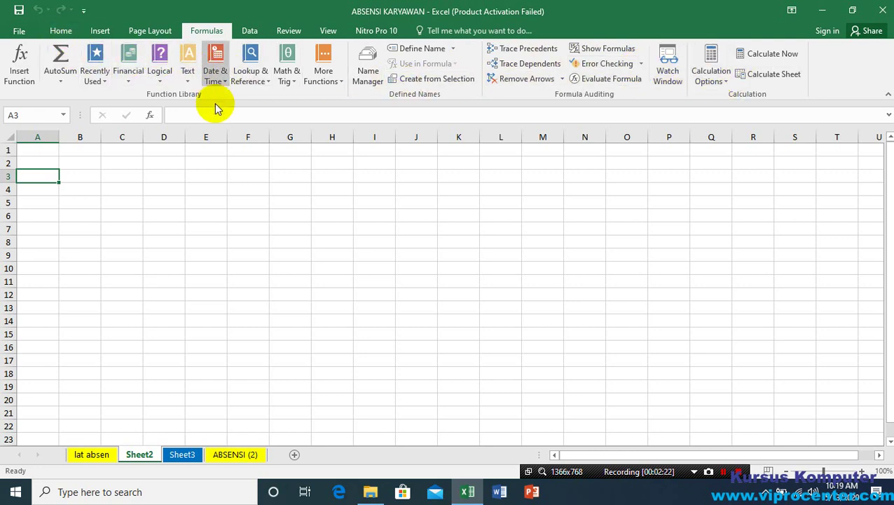
{"action": "left_click", "coordinate": [61, 31]}
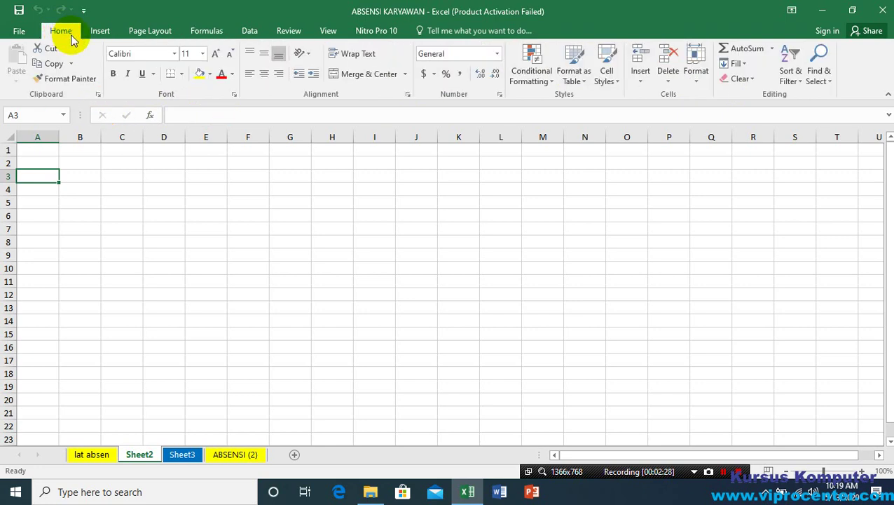
{"action": "left_click", "coordinate": [234, 95]}
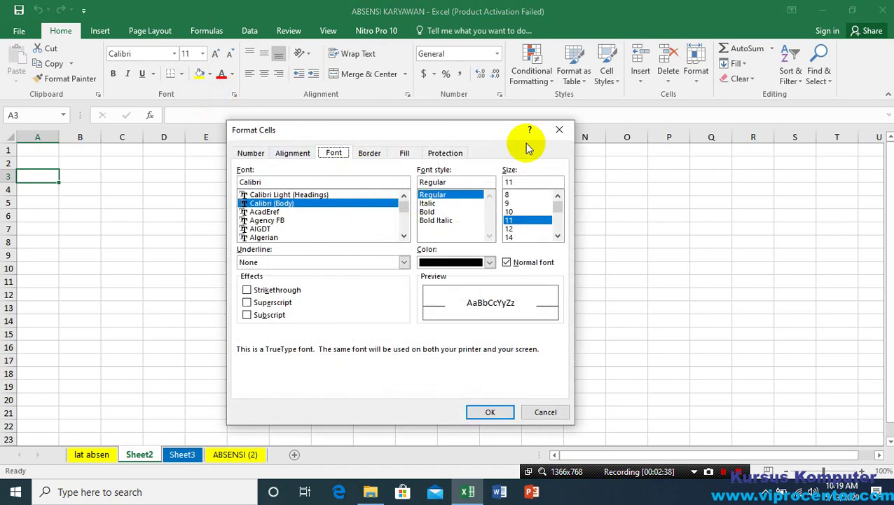
{"action": "left_click", "coordinate": [563, 131]}
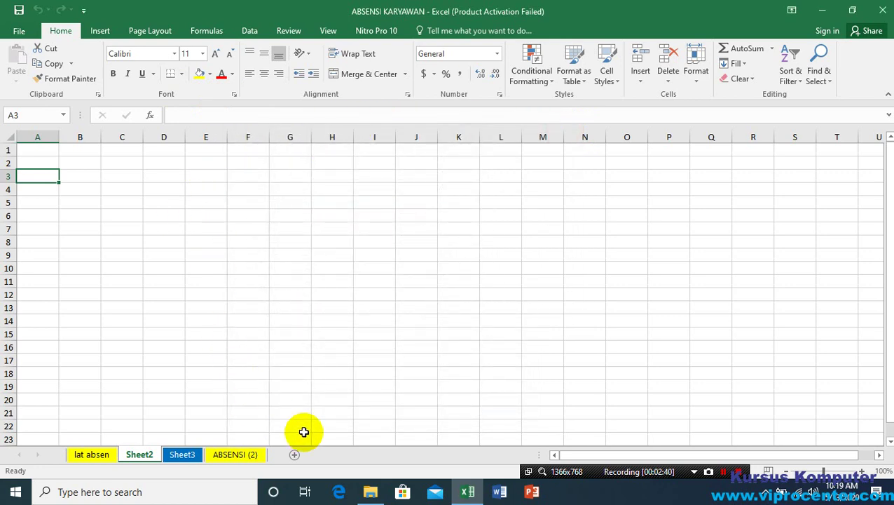
Step: Select cell C12 and its cell address, and individually select cells A3, B3 and C3 to examine their addresses
{"action": "left_click", "coordinate": [107, 295]}
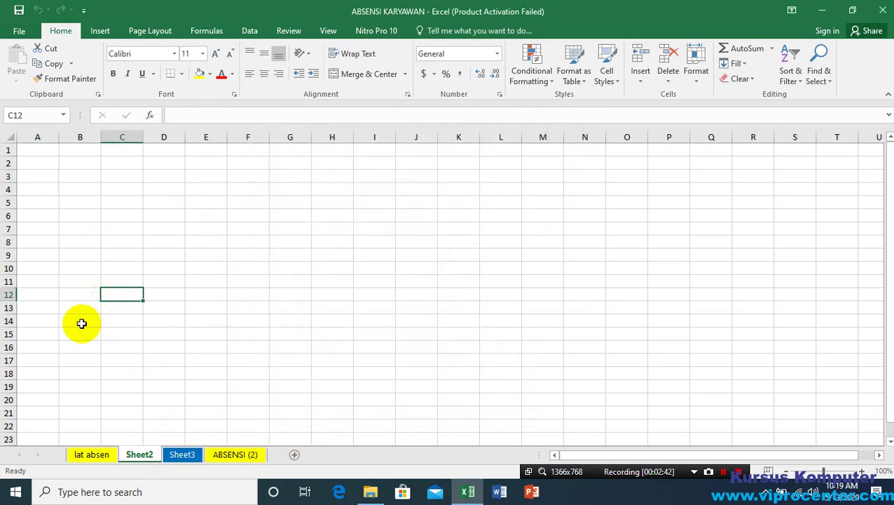
{"action": "left_click", "coordinate": [33, 114]}
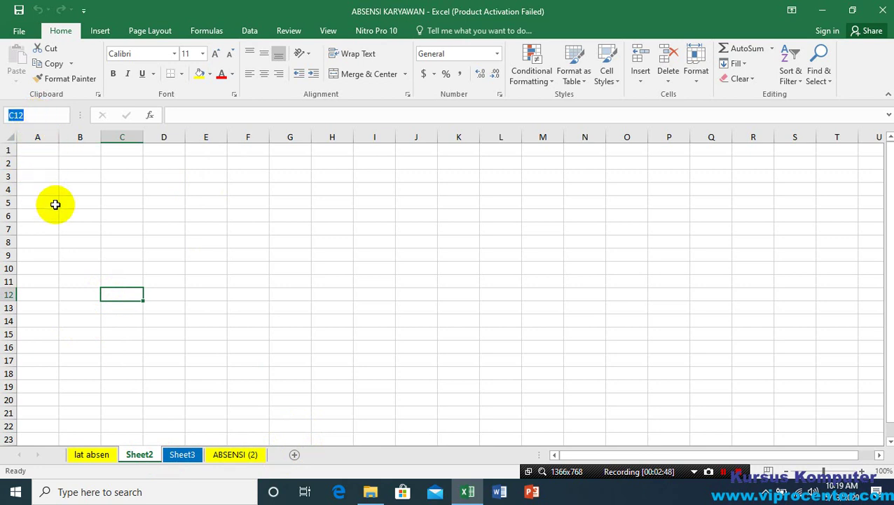
{"action": "left_click", "coordinate": [45, 176]}
{"action": "left_click", "coordinate": [84, 179]}
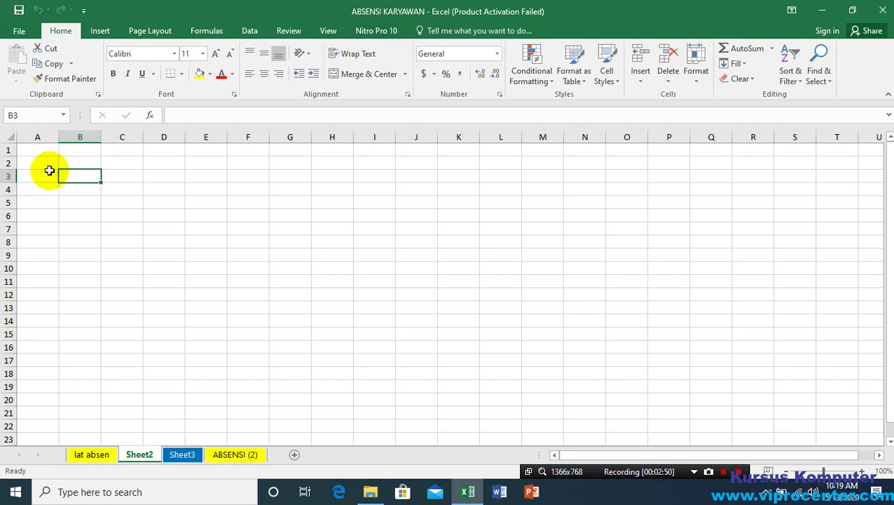
{"action": "left_click", "coordinate": [44, 173]}
{"action": "left_click", "coordinate": [90, 174]}
{"action": "left_click", "coordinate": [123, 176]}
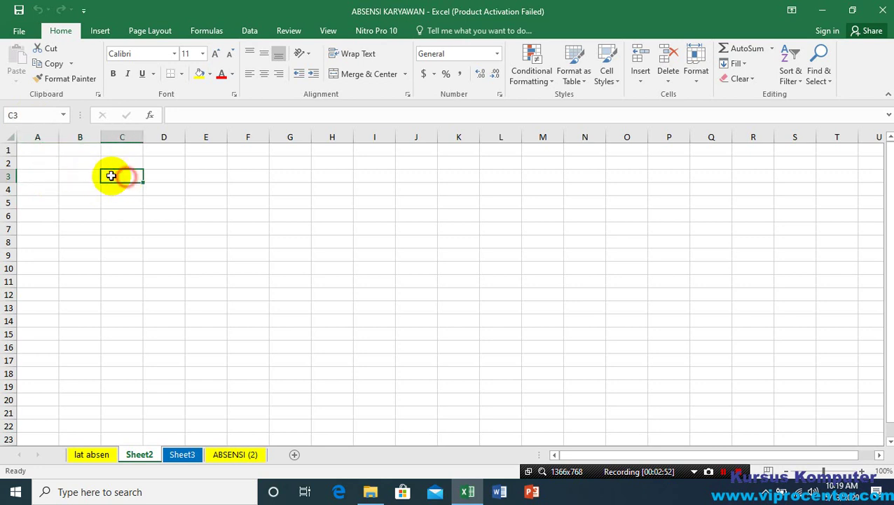
Step: Select cell A2 and the whole of row 2, followed by cells D5, D4, E4, D5 and D6 individually
{"action": "left_click", "coordinate": [44, 162]}
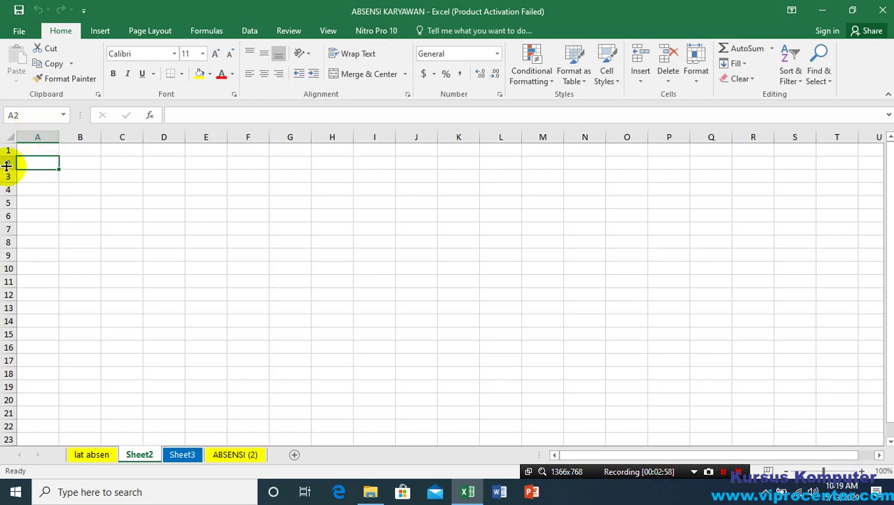
{"action": "left_click_drag", "start_coordinate": [7, 166], "coordinate": [5, 163]}
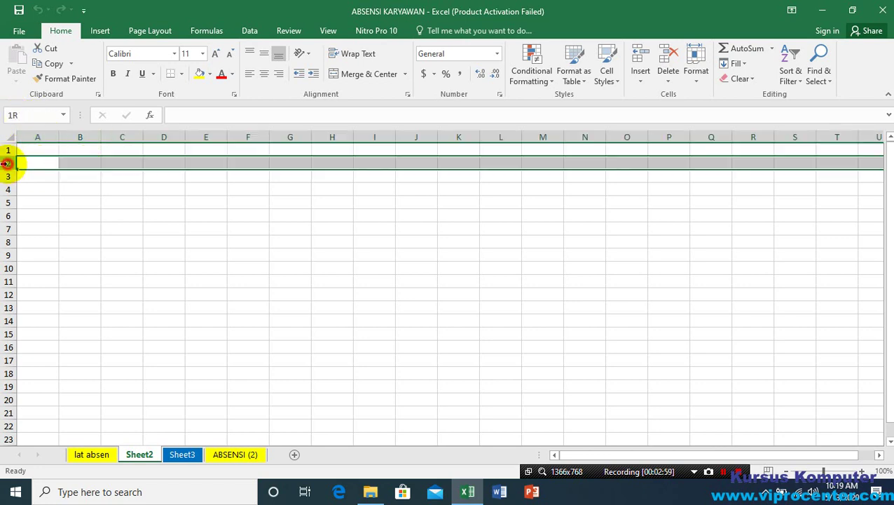
{"action": "left_click", "coordinate": [166, 202]}
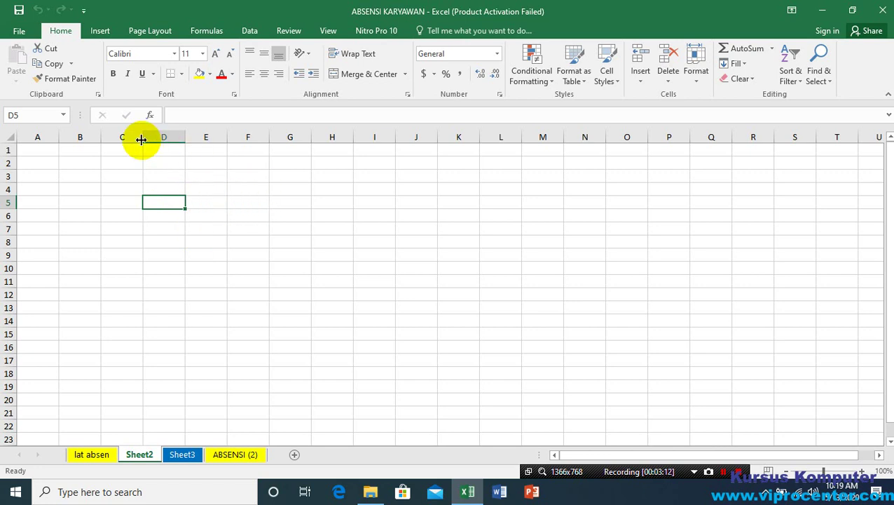
{"action": "left_click", "coordinate": [169, 188]}
{"action": "left_click", "coordinate": [199, 189]}
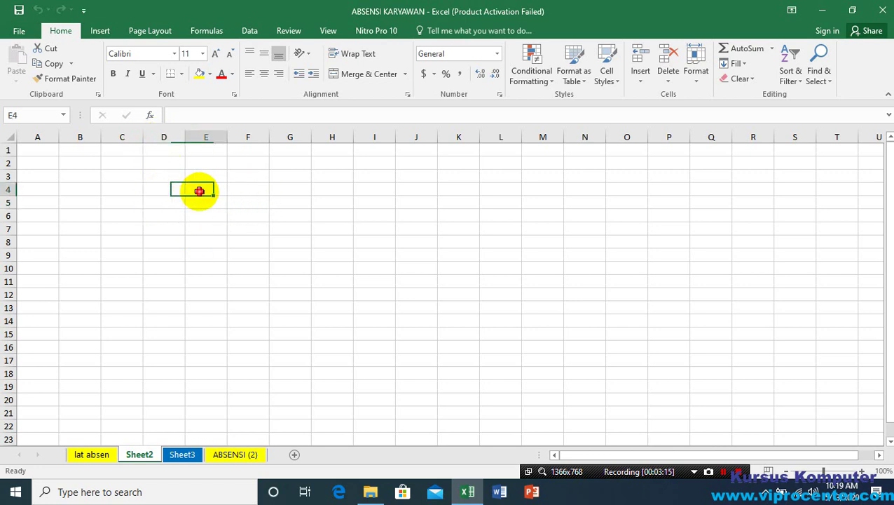
{"action": "left_click", "coordinate": [167, 204]}
{"action": "left_click", "coordinate": [166, 215]}
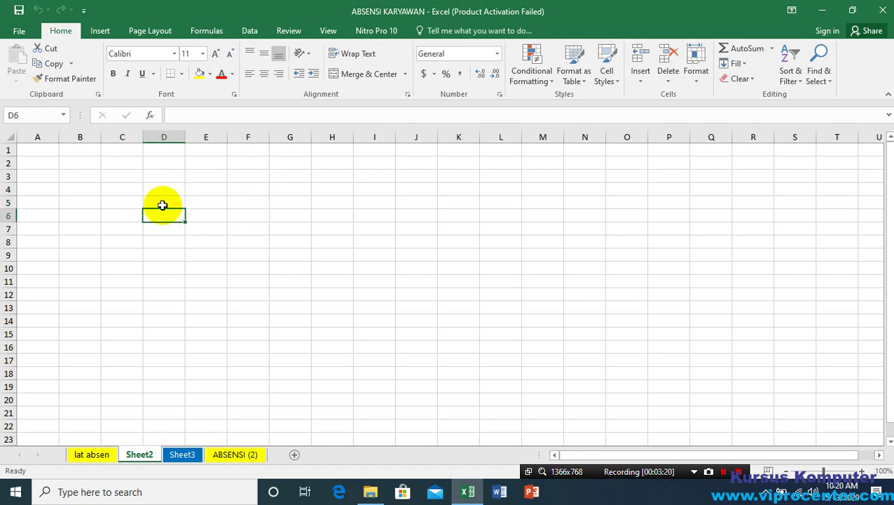
Step: Select cell E6, the range C4:F8 and the range D5:D10 to compare single-cell and range selections
{"action": "left_click", "coordinate": [205, 217]}
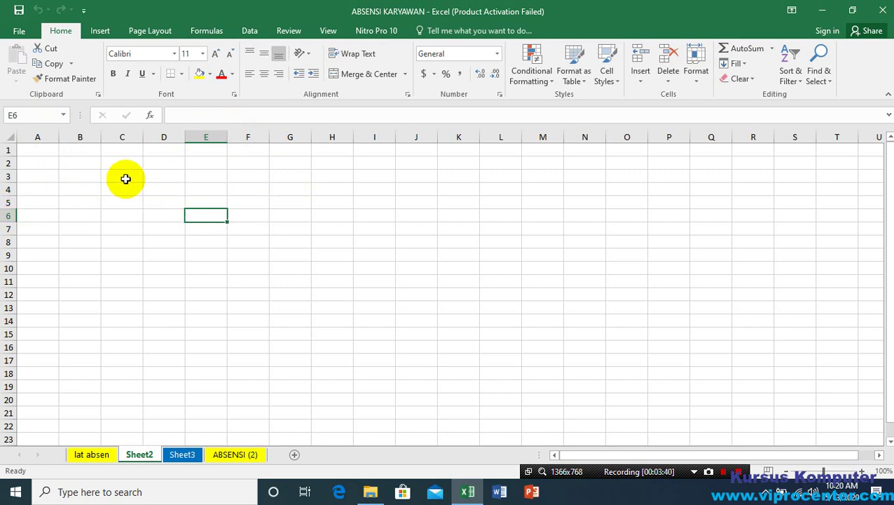
{"action": "left_click_drag", "start_coordinate": [122, 190], "coordinate": [232, 241]}
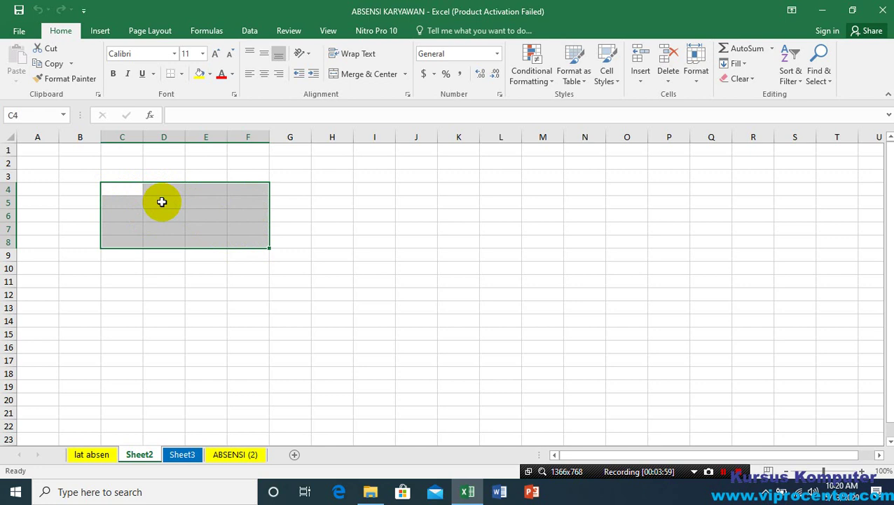
{"action": "left_click", "coordinate": [161, 202]}
{"action": "left_click_drag", "start_coordinate": [161, 202], "coordinate": [169, 268]}
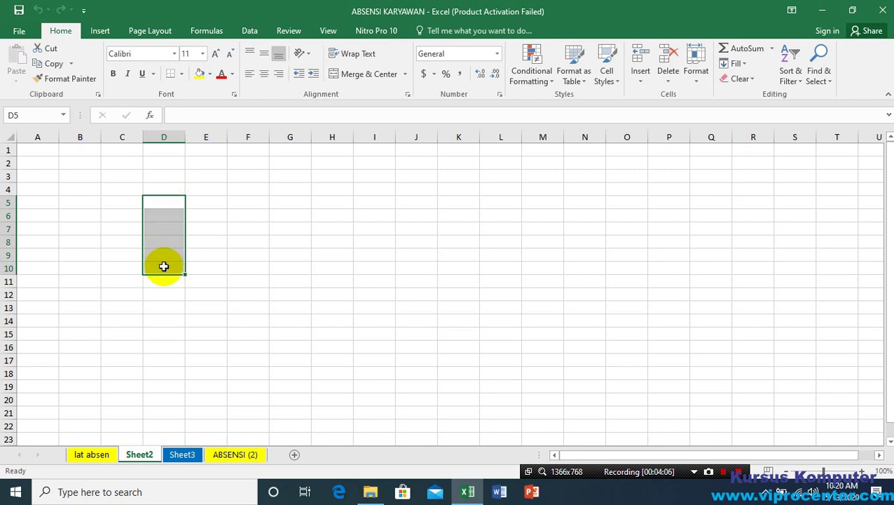
Step: Select cells C3, D3, E3, D4 and C3 individually to examine their addresses
{"action": "left_click", "coordinate": [124, 176]}
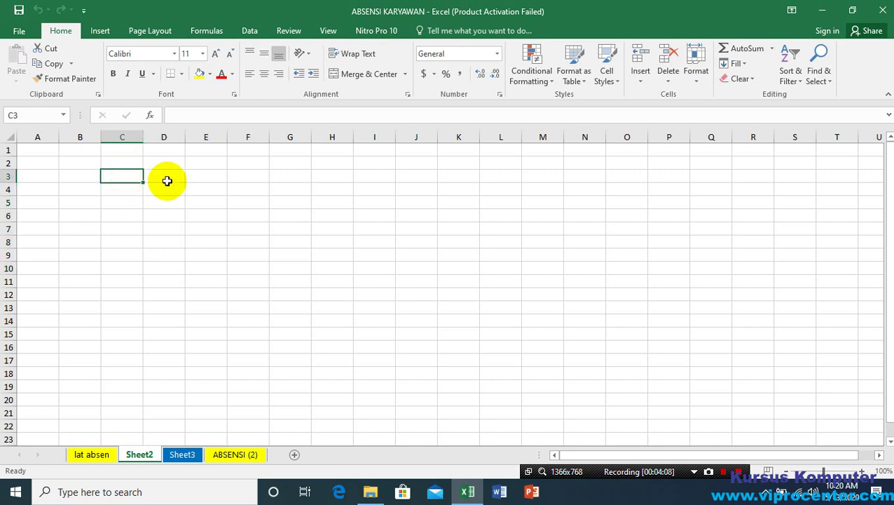
{"action": "left_click", "coordinate": [167, 177]}
{"action": "left_click", "coordinate": [197, 176]}
{"action": "left_click", "coordinate": [156, 186]}
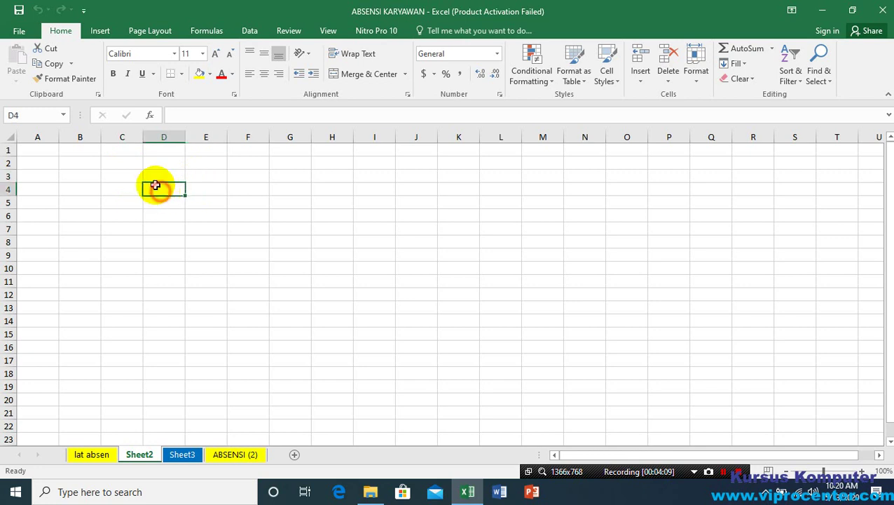
{"action": "left_click", "coordinate": [124, 177]}
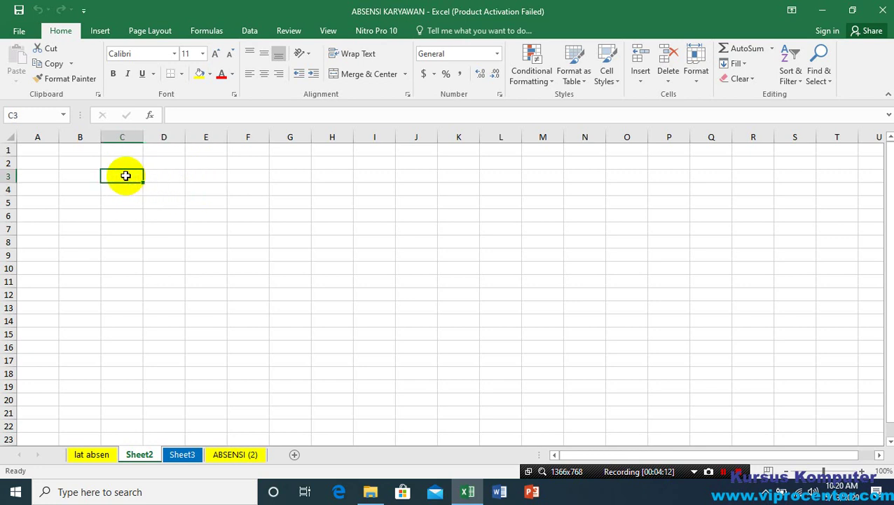
Step: Select the range C3:F9 twice, followed by the whole of row 4
{"action": "mouse_move", "coordinate": [126, 175]}
{"action": "left_mouse_down"}
{"action": "mouse_move", "coordinate": [144, 176]}
{"action": "mouse_move", "coordinate": [216, 215]}
{"action": "mouse_move", "coordinate": [236, 259]}
{"action": "left_mouse_up"}
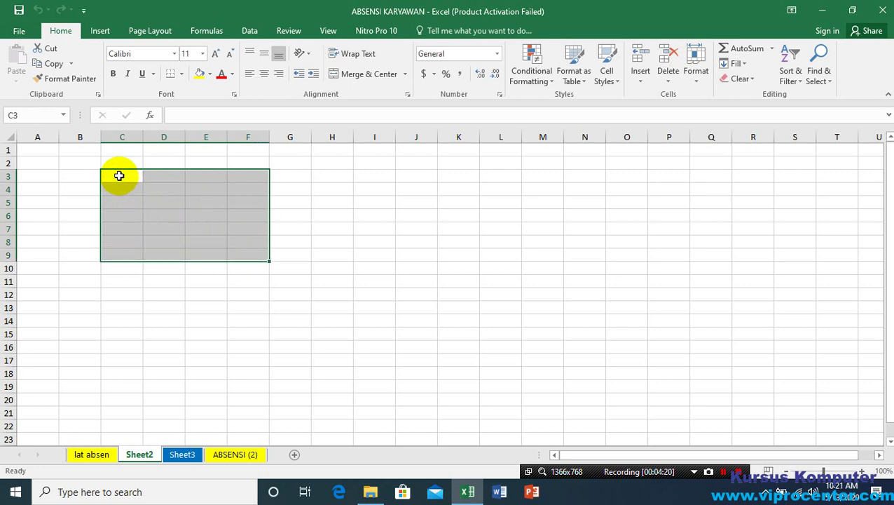
{"action": "left_click_drag", "start_coordinate": [119, 175], "coordinate": [243, 250]}
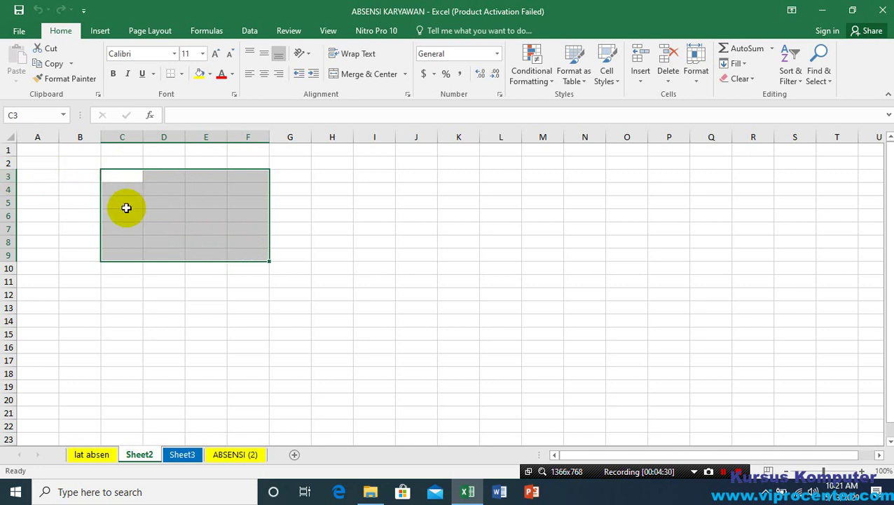
{"action": "left_click", "coordinate": [5, 189]}
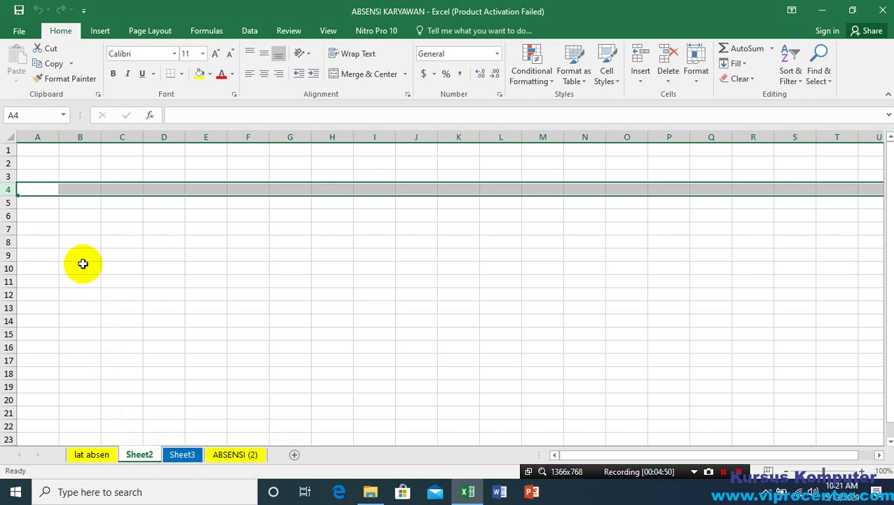
Step: Widen columns B, C and D individually to different widths, making D the widest, and select cell C3
{"action": "left_click", "coordinate": [77, 205]}
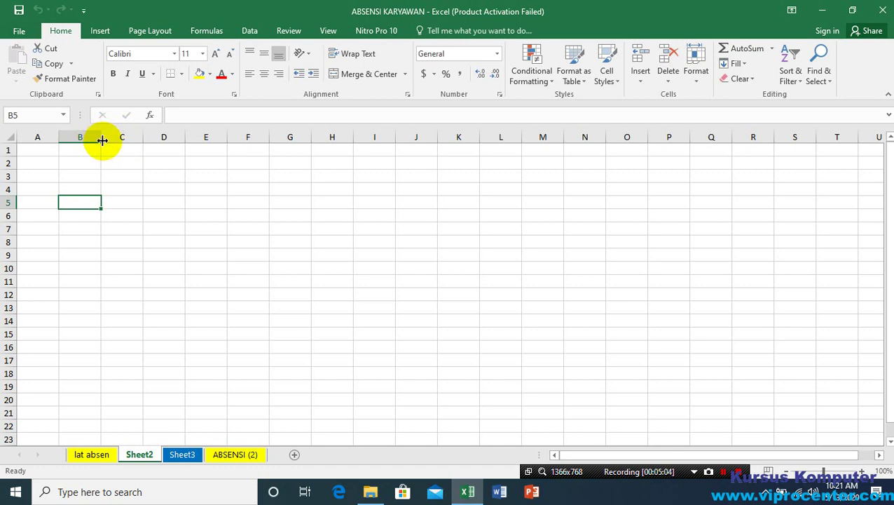
{"action": "left_click_drag", "start_coordinate": [102, 137], "coordinate": [332, 136]}
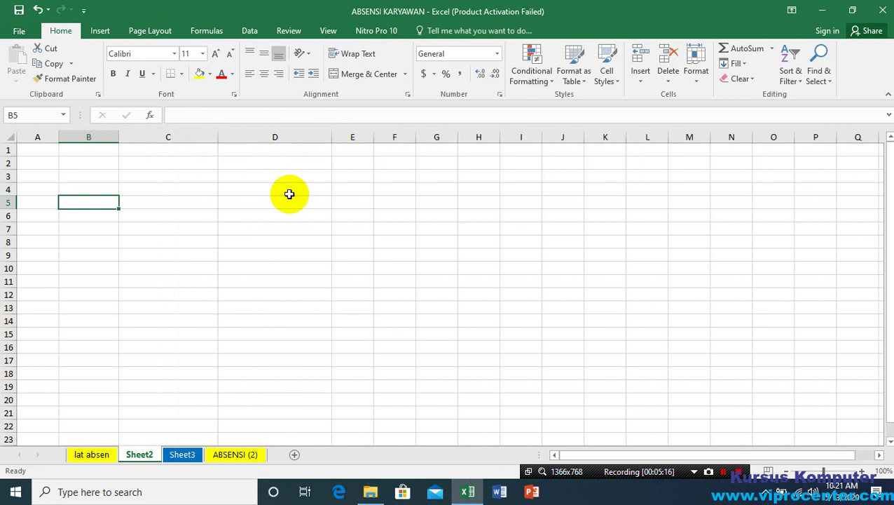
{"action": "left_click", "coordinate": [175, 180]}
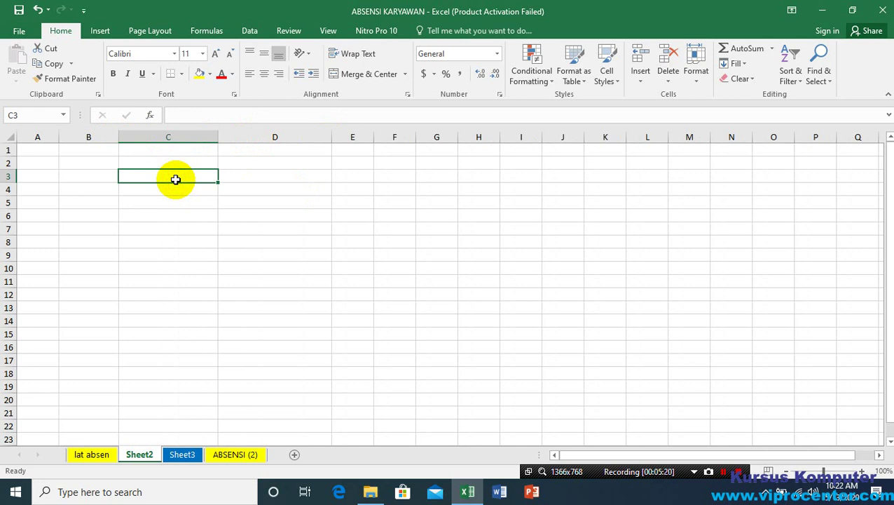
Step: Select columns B through J and narrow them together to one equal width
{"action": "left_click", "coordinate": [89, 136]}
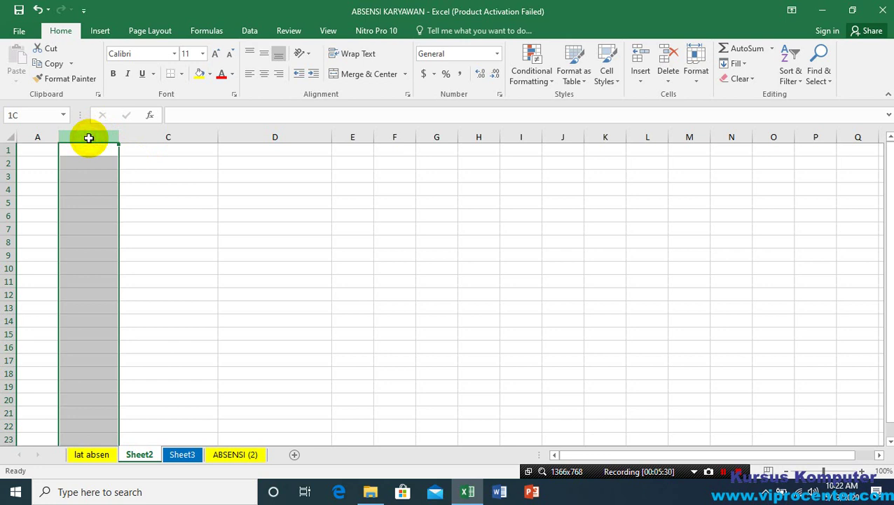
{"action": "left_click_drag", "start_coordinate": [89, 138], "coordinate": [547, 137]}
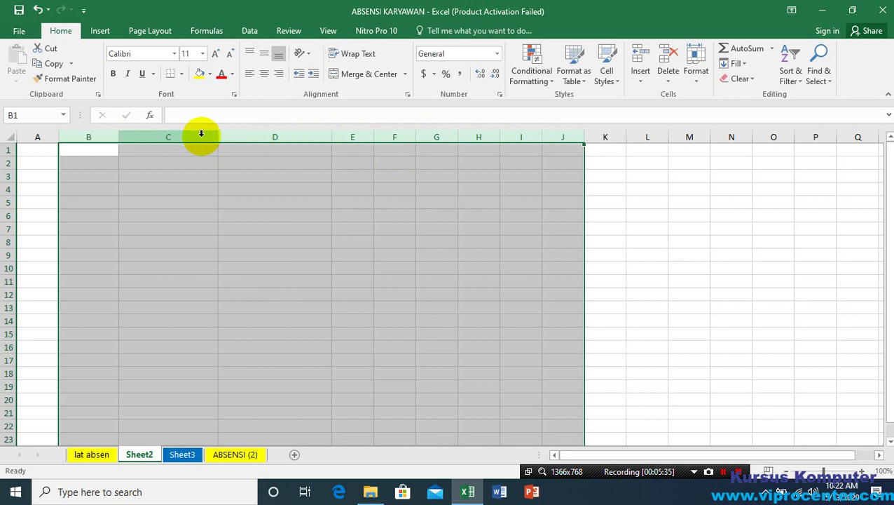
{"action": "left_click_drag", "start_coordinate": [219, 134], "coordinate": [138, 136]}
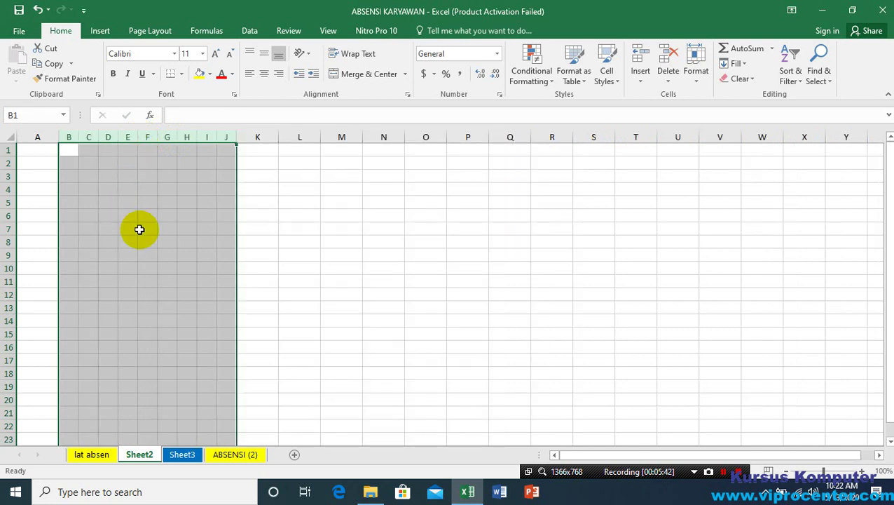
Step: Select columns B through Q, narrow them together, and widen them again to one larger equal width
{"action": "left_click", "coordinate": [70, 135]}
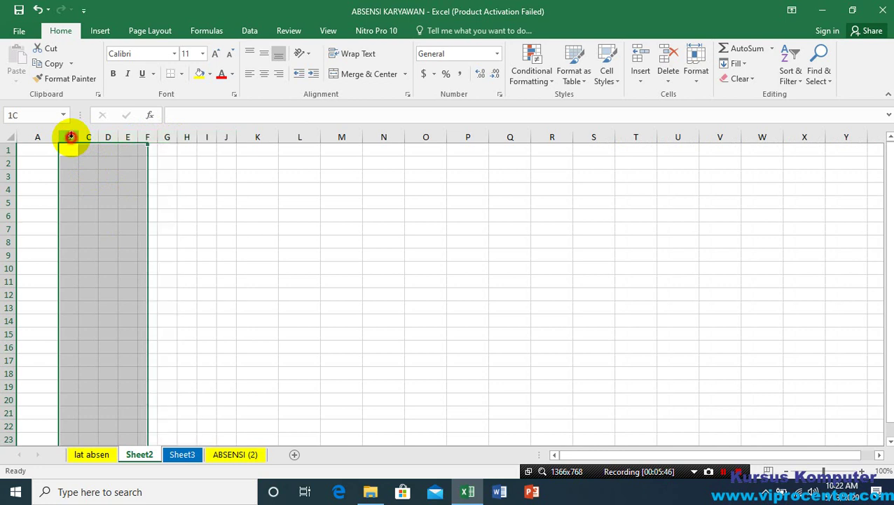
{"action": "left_click_drag", "start_coordinate": [68, 137], "coordinate": [526, 149]}
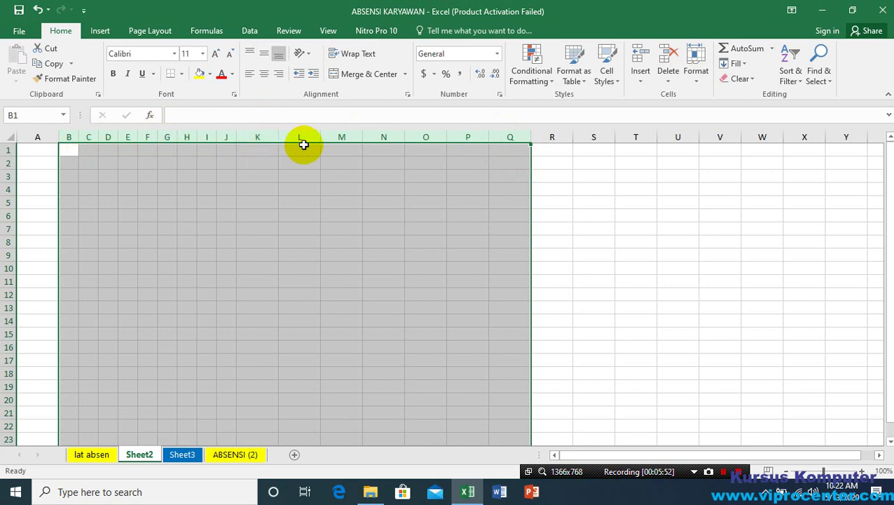
{"action": "left_click_drag", "start_coordinate": [279, 135], "coordinate": [253, 135]}
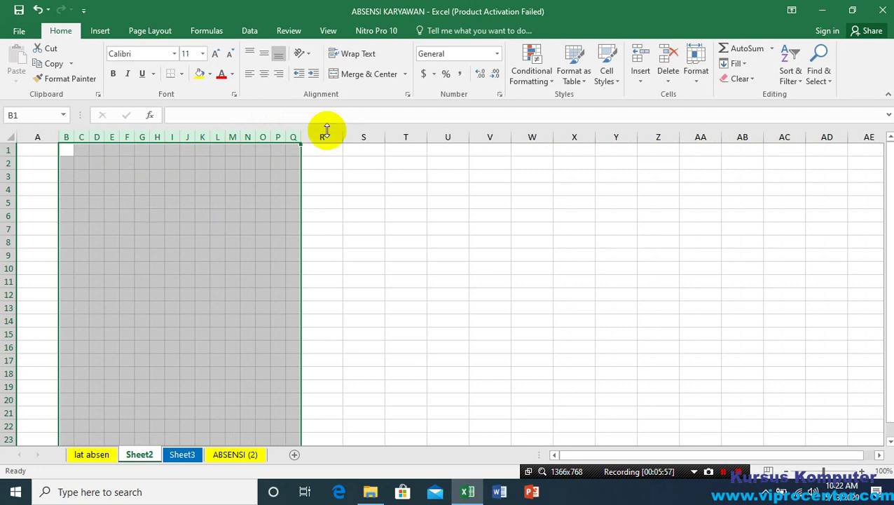
{"action": "left_click_drag", "start_coordinate": [226, 135], "coordinate": [255, 133]}
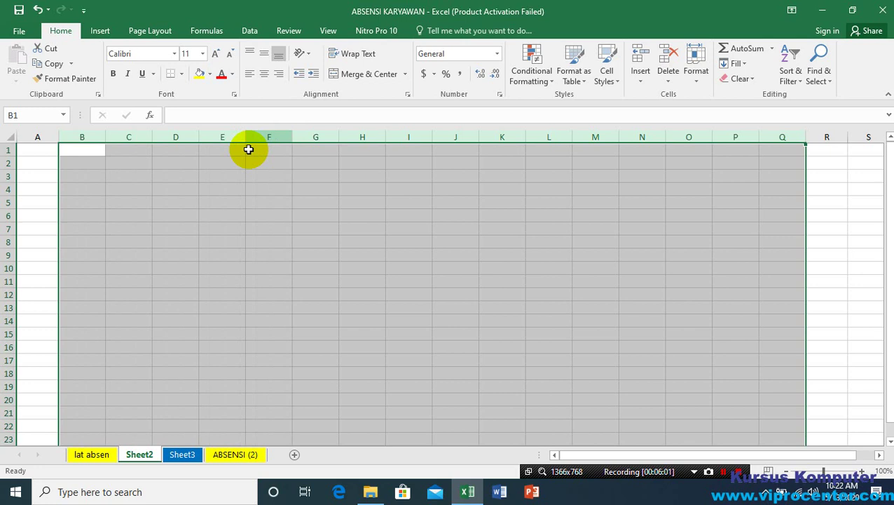
Step: Select columns B through K and narrow them together to about half their width
{"action": "left_click", "coordinate": [84, 136]}
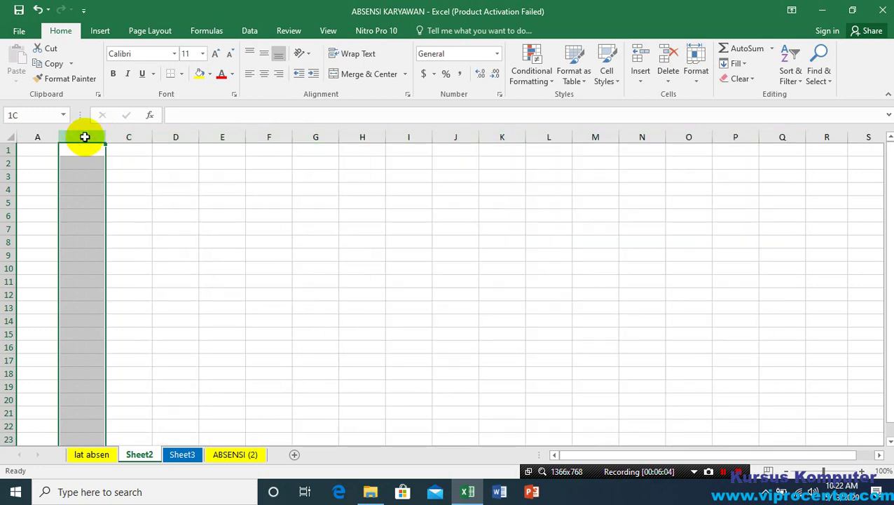
{"action": "left_click_drag", "start_coordinate": [83, 135], "coordinate": [517, 135]}
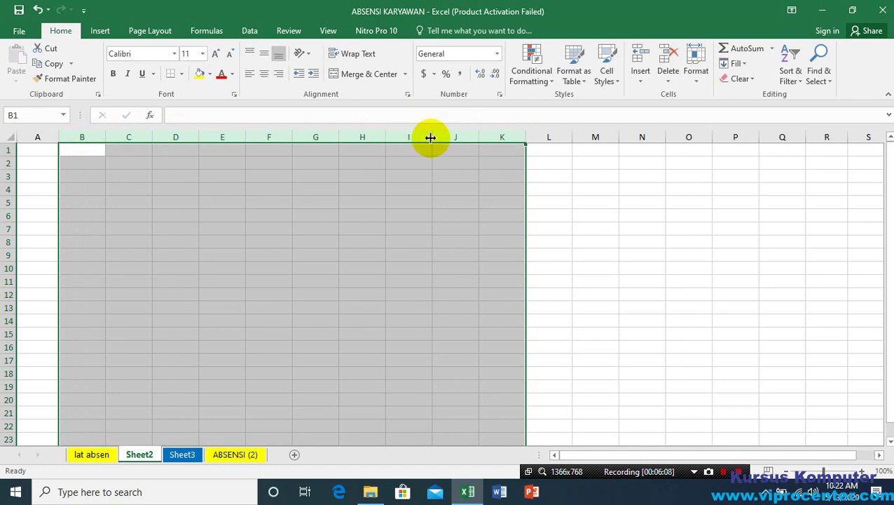
{"action": "left_click_drag", "start_coordinate": [432, 137], "coordinate": [407, 137]}
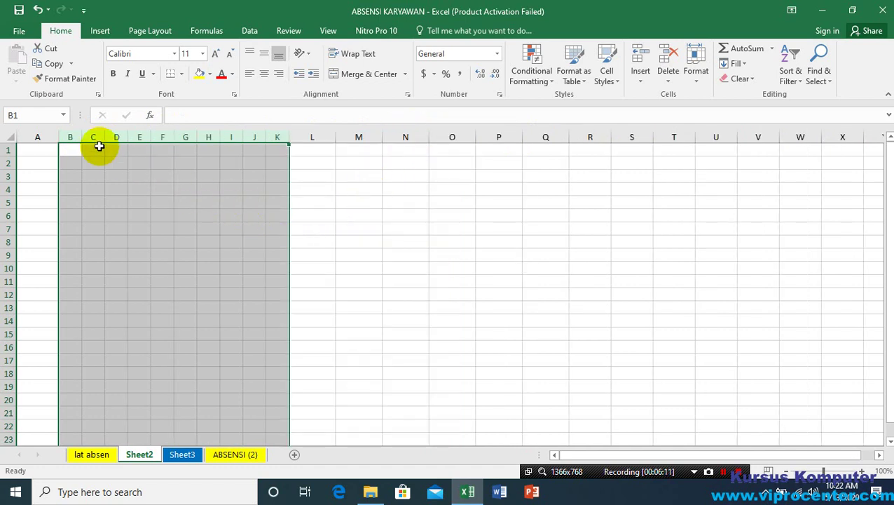
Step: Select columns B through P and set their column width to exactly 3
{"action": "left_click_drag", "start_coordinate": [70, 135], "coordinate": [481, 132]}
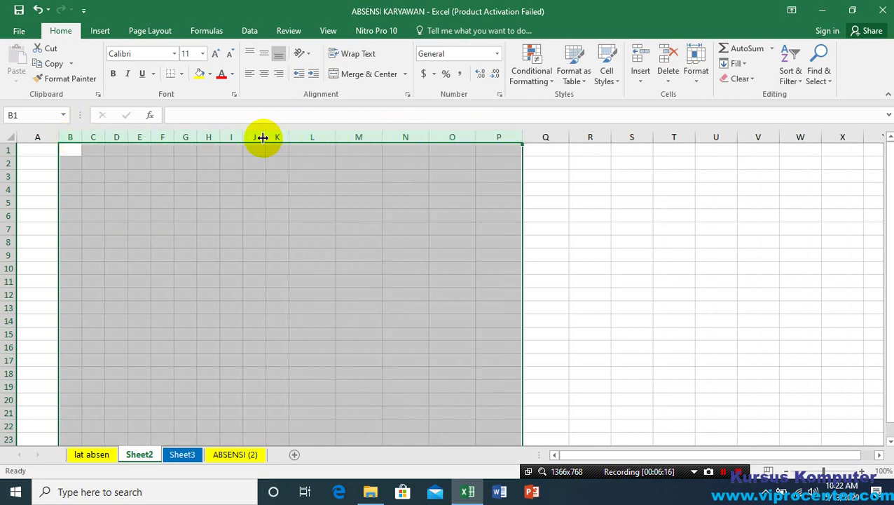
{"action": "right_click", "coordinate": [302, 136]}
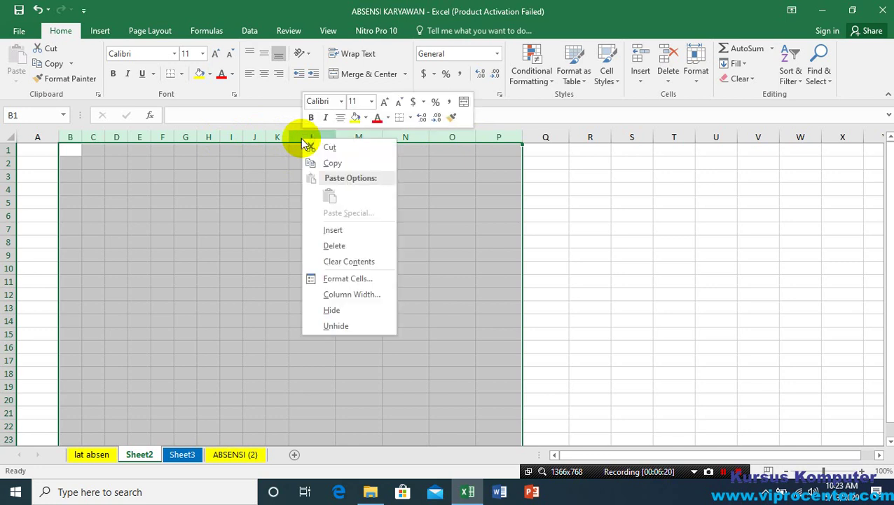
{"action": "left_click", "coordinate": [352, 295]}
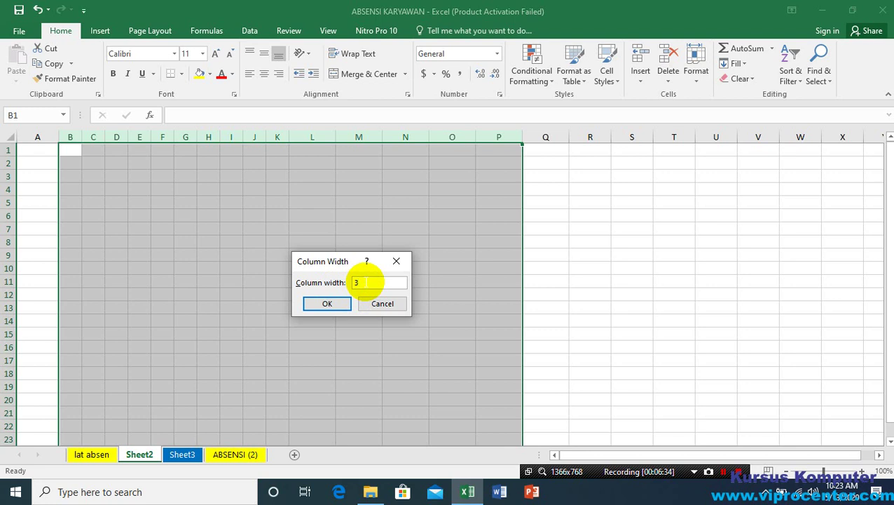
{"action": "left_click", "coordinate": [328, 304]}
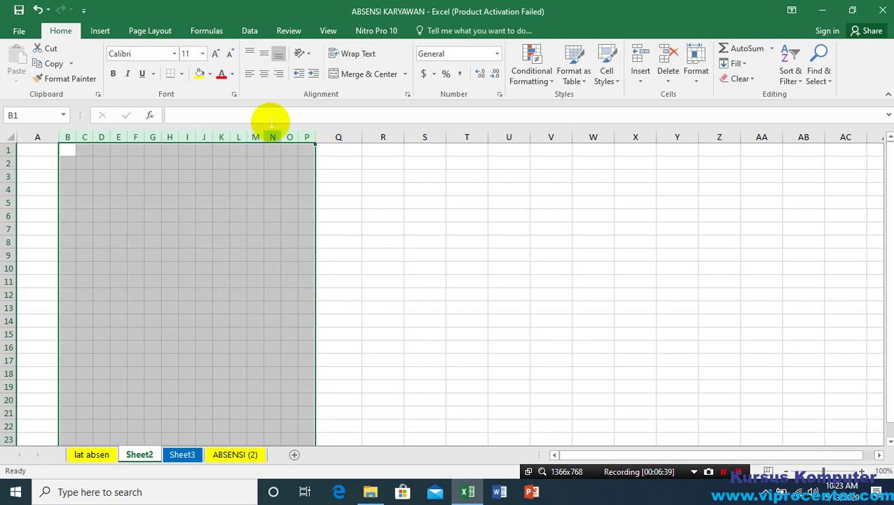
Step: Widen columns B through P together to 6.29, enter a smaller exact column width for them, and select cell H2
{"action": "left_click_drag", "start_coordinate": [282, 136], "coordinate": [298, 137]}
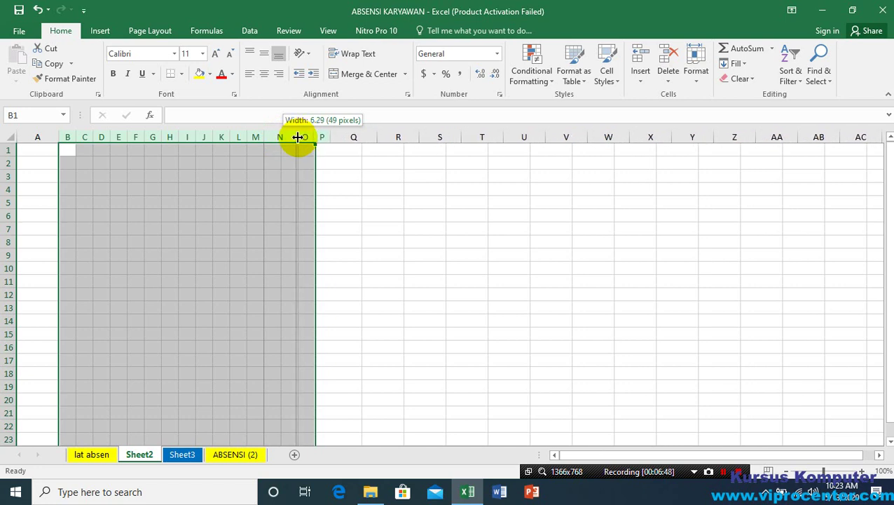
{"action": "mouse_move", "coordinate": [297, 137]}
{"action": "left_mouse_down"}
{"action": "mouse_move", "coordinate": [308, 136]}
{"action": "mouse_move", "coordinate": [297, 137]}
{"action": "left_mouse_up"}
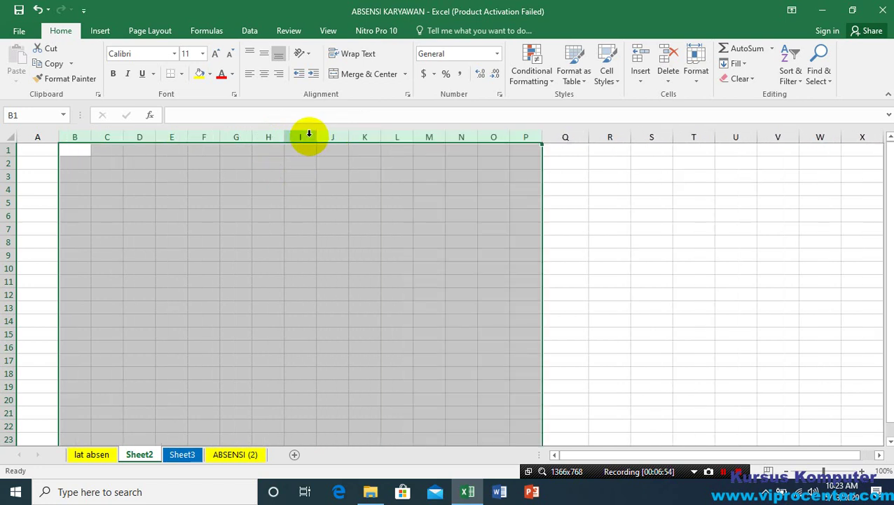
{"action": "right_click", "coordinate": [273, 138]}
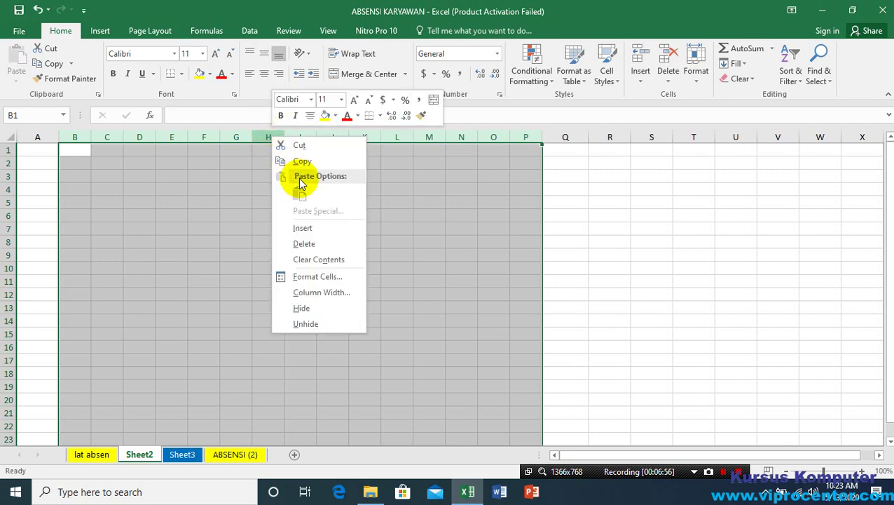
{"action": "left_click", "coordinate": [336, 295]}
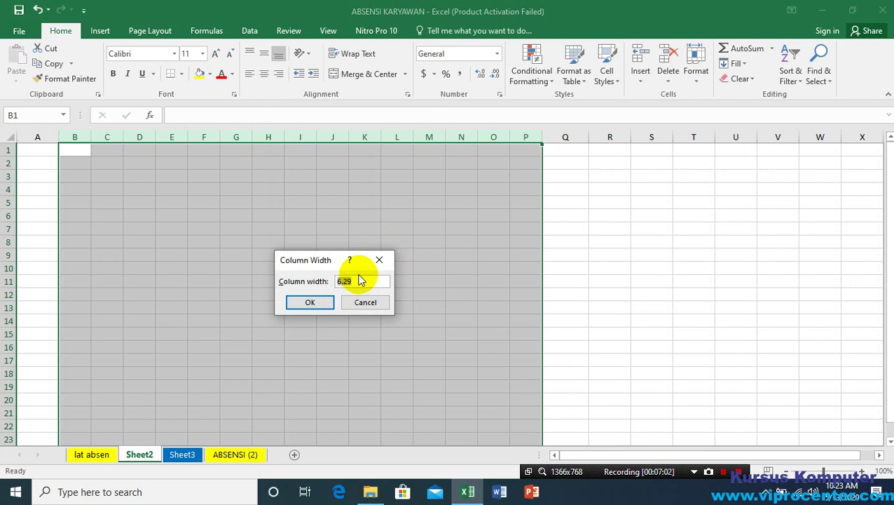
{"action": "left_click", "coordinate": [311, 302]}
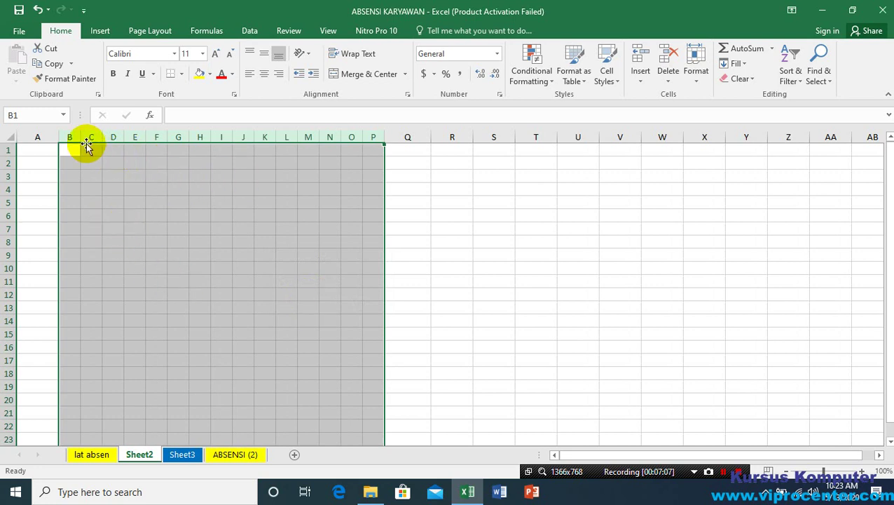
{"action": "left_click", "coordinate": [190, 169]}
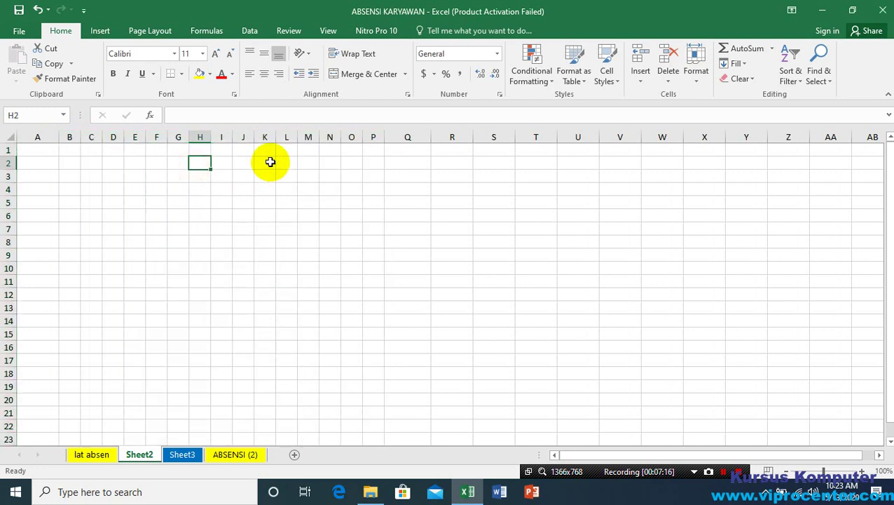
Step: On the lat absen sheet, select columns F through AL and set their column width to 5
{"action": "left_click", "coordinate": [90, 455]}
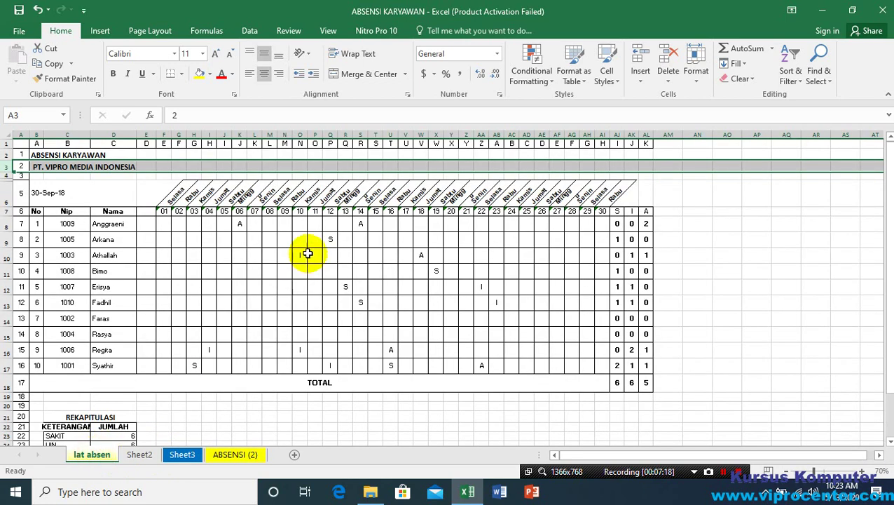
{"action": "left_click", "coordinate": [163, 133]}
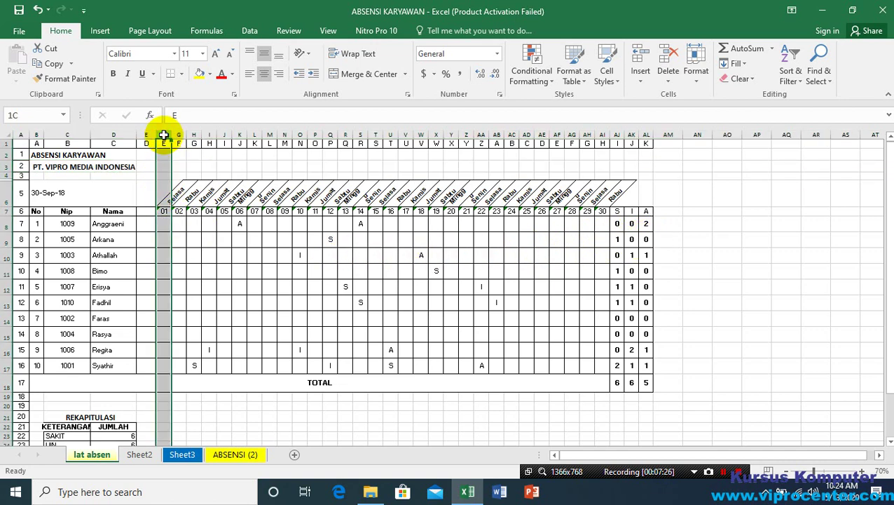
{"action": "left_click_drag", "start_coordinate": [163, 134], "coordinate": [647, 134]}
{"action": "right_click", "coordinate": [482, 136]}
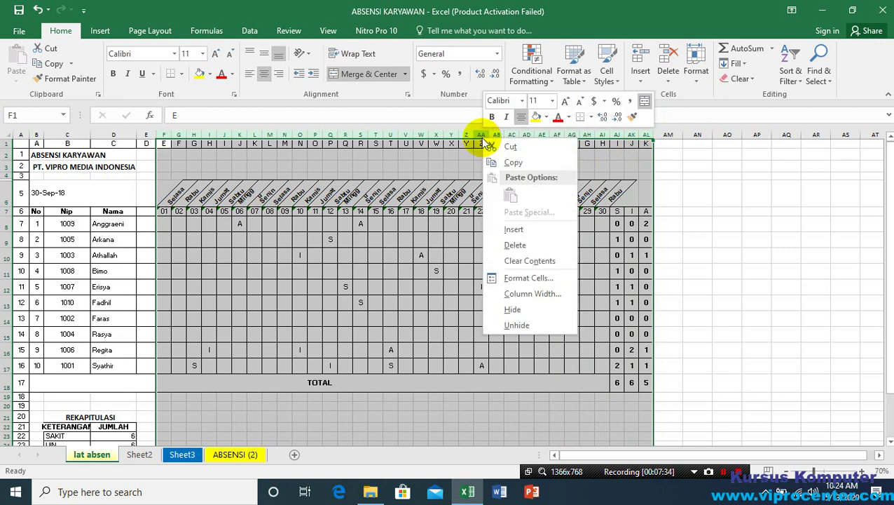
{"action": "left_click", "coordinate": [534, 293]}
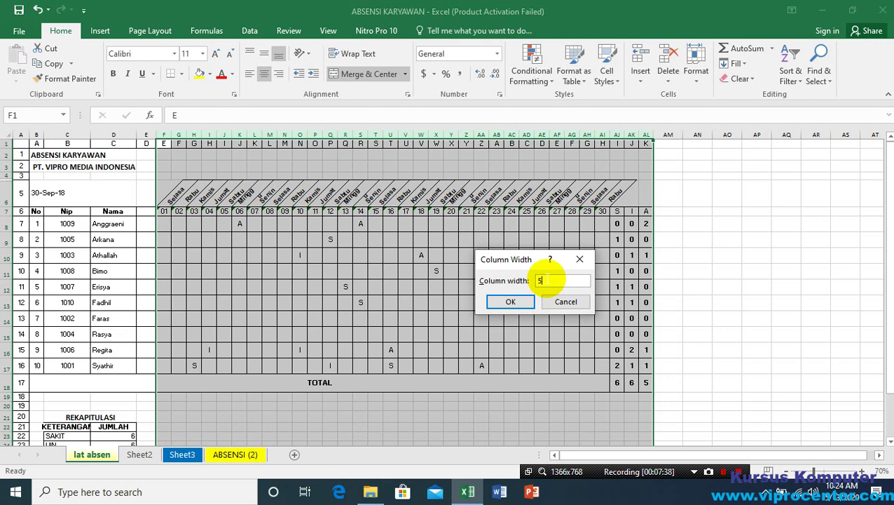
{"action": "left_click", "coordinate": [511, 302]}
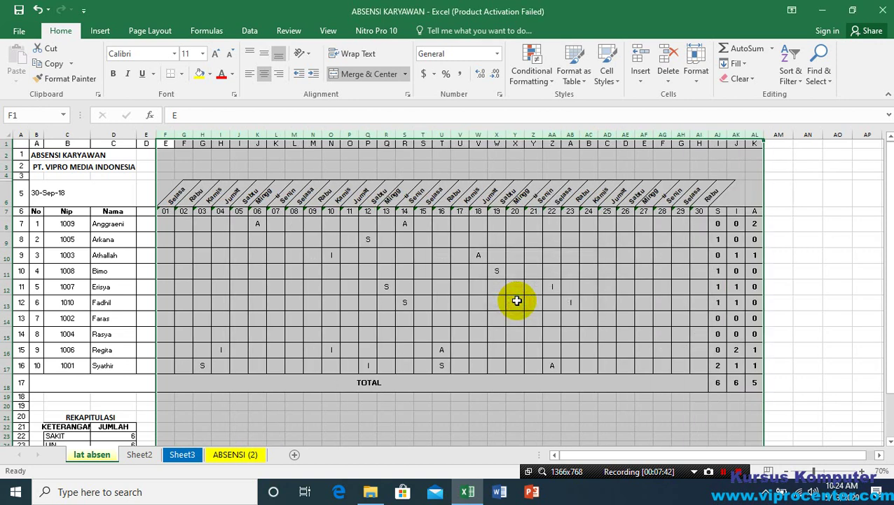
Step: Reduce the column width of the selected columns F through AL to exactly 3
{"action": "right_click", "coordinate": [350, 133]}
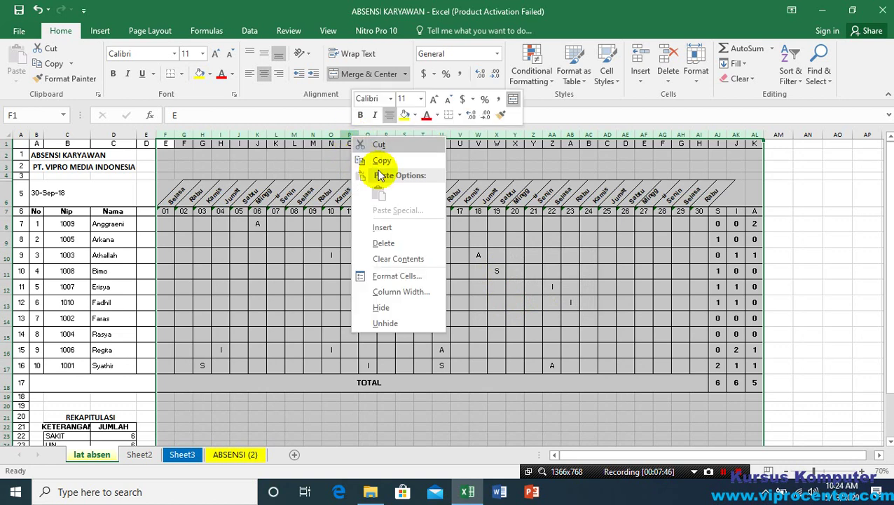
{"action": "left_click", "coordinate": [421, 293]}
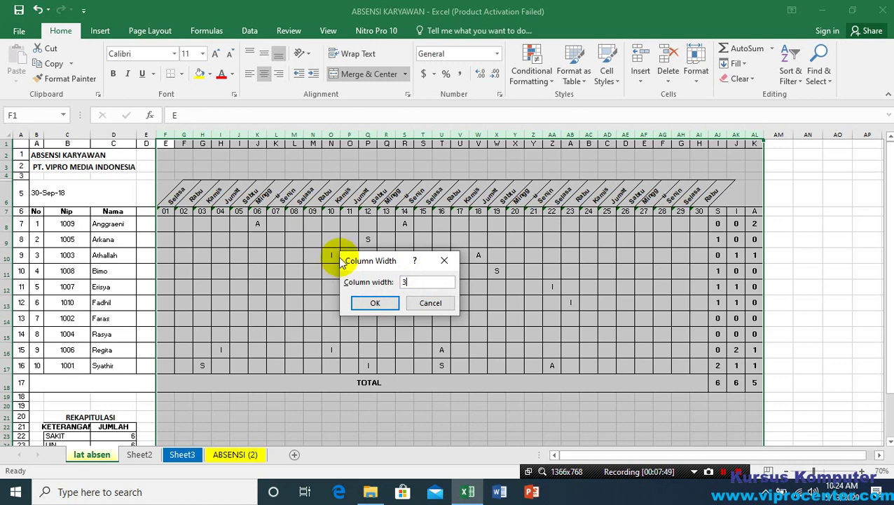
{"action": "left_click", "coordinate": [365, 303]}
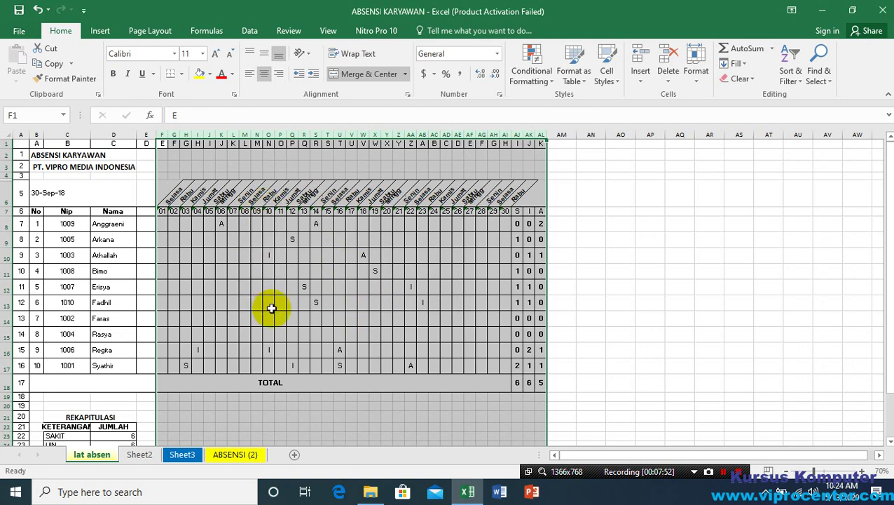
Step: On Sheet2, make row 3 several times taller and shrink it again to slightly taller than its neighbouring rows
{"action": "left_click", "coordinate": [140, 454]}
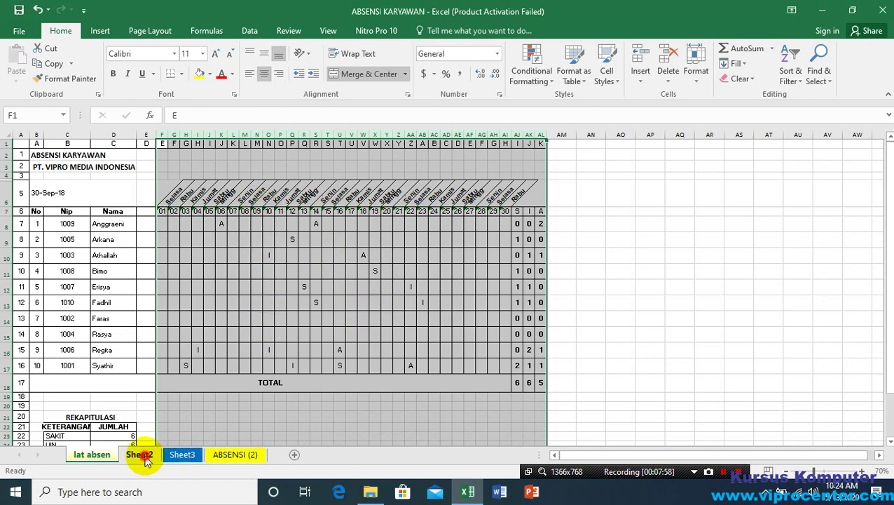
{"action": "left_click", "coordinate": [88, 214]}
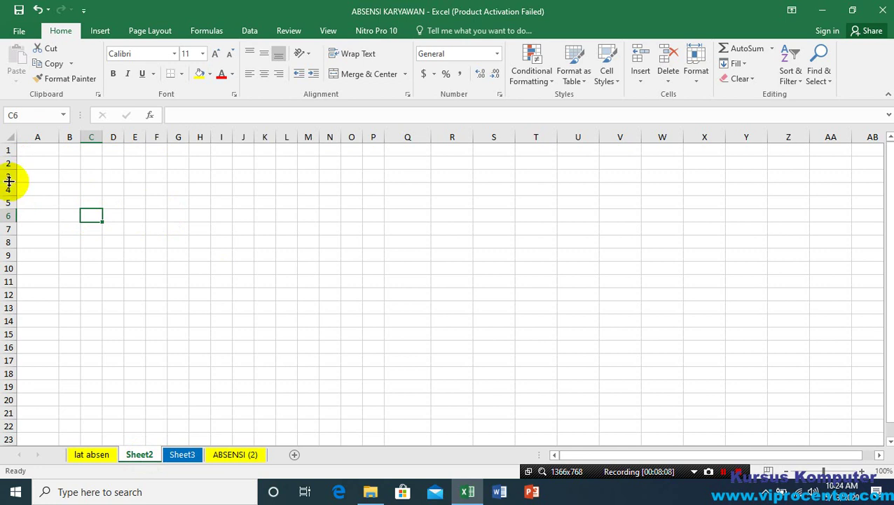
{"action": "left_click_drag", "start_coordinate": [9, 180], "coordinate": [8, 219]}
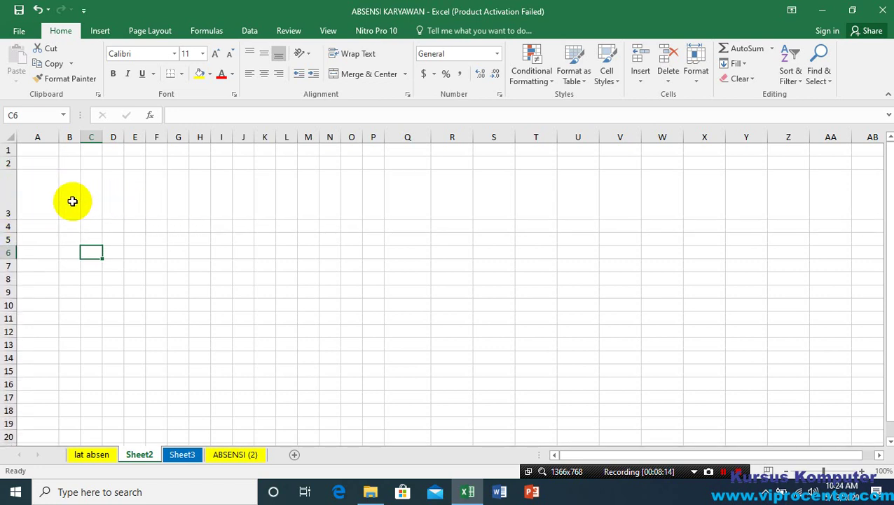
{"action": "left_click_drag", "start_coordinate": [7, 216], "coordinate": [8, 189]}
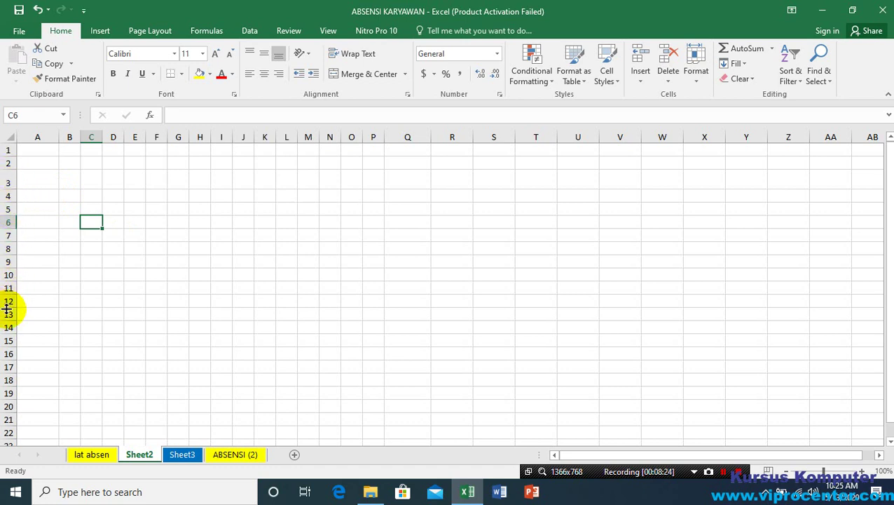
Step: Select rows 3 through 19 and enlarge them together to an equal height of about 23.25
{"action": "left_click", "coordinate": [6, 179]}
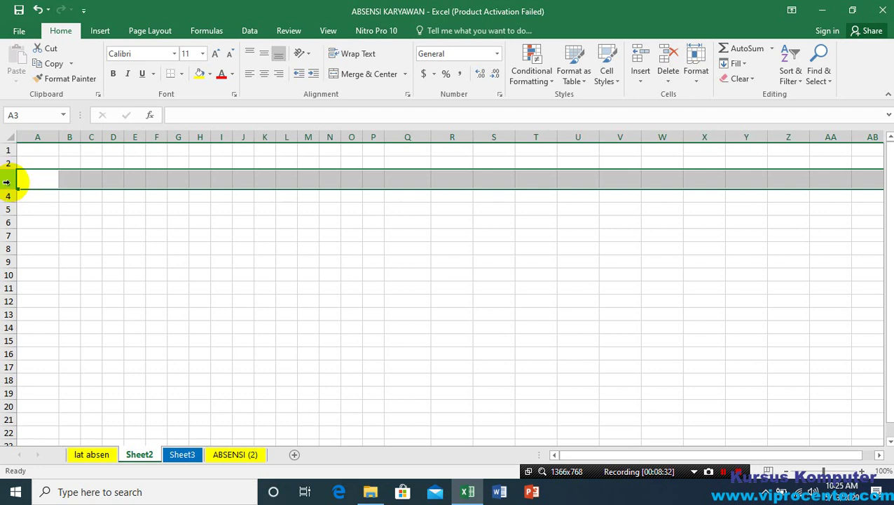
{"action": "left_click_drag", "start_coordinate": [6, 181], "coordinate": [8, 398]}
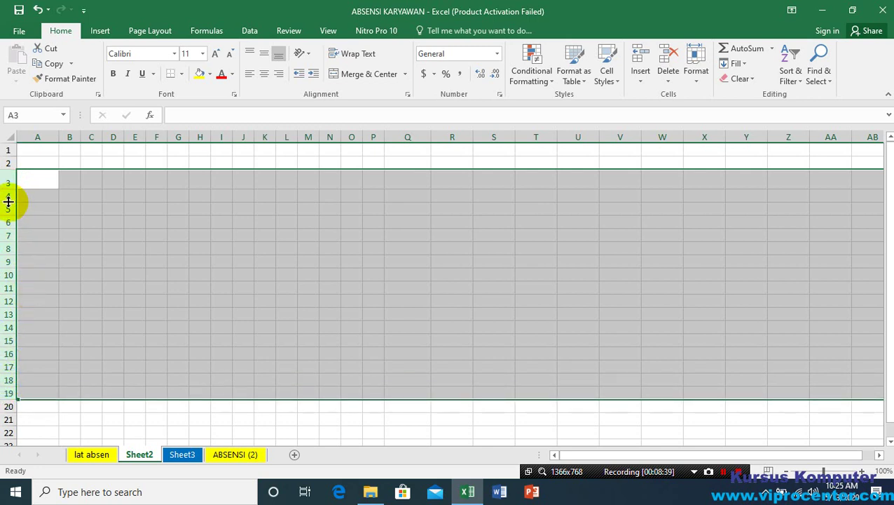
{"action": "left_click_drag", "start_coordinate": [8, 201], "coordinate": [7, 208]}
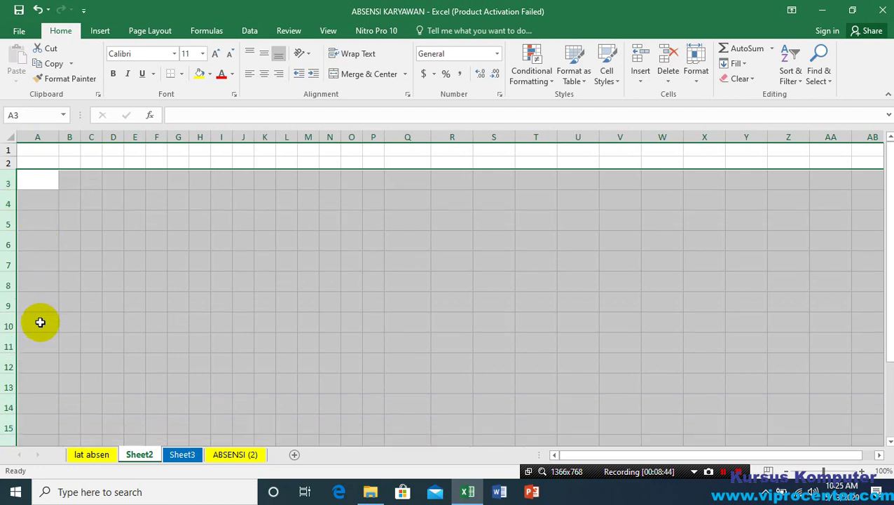
{"action": "scroll", "coordinate": [40, 322], "scroll_direction": "down", "scroll_amount": 3}
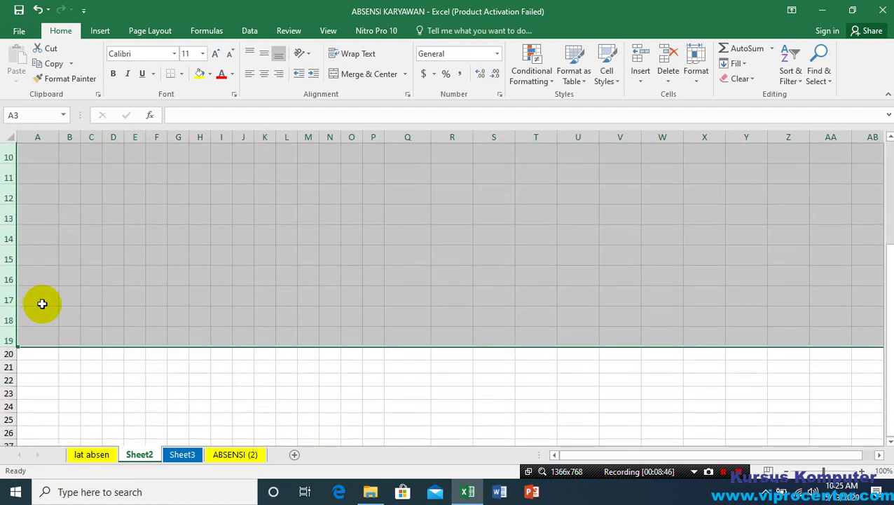
Step: Set the row height of the selected rows 3 through 19 to exactly 25
{"action": "right_click", "coordinate": [8, 257]}
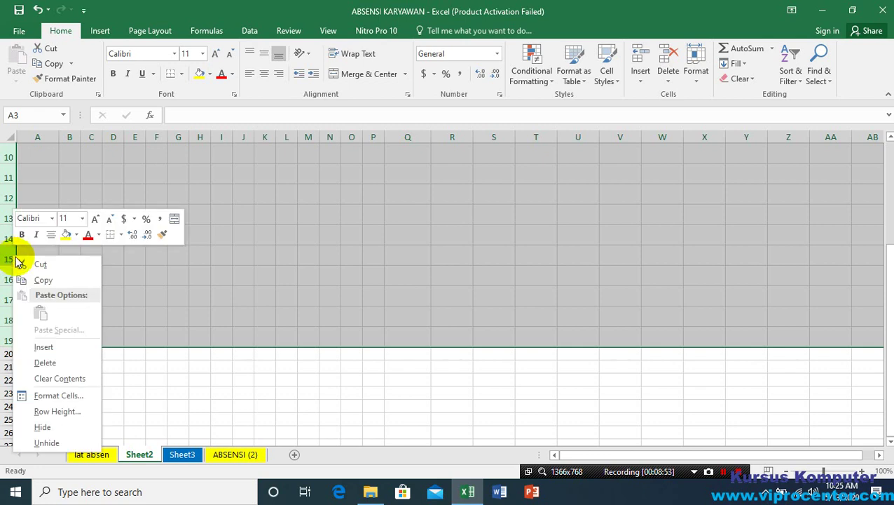
{"action": "left_click", "coordinate": [54, 417]}
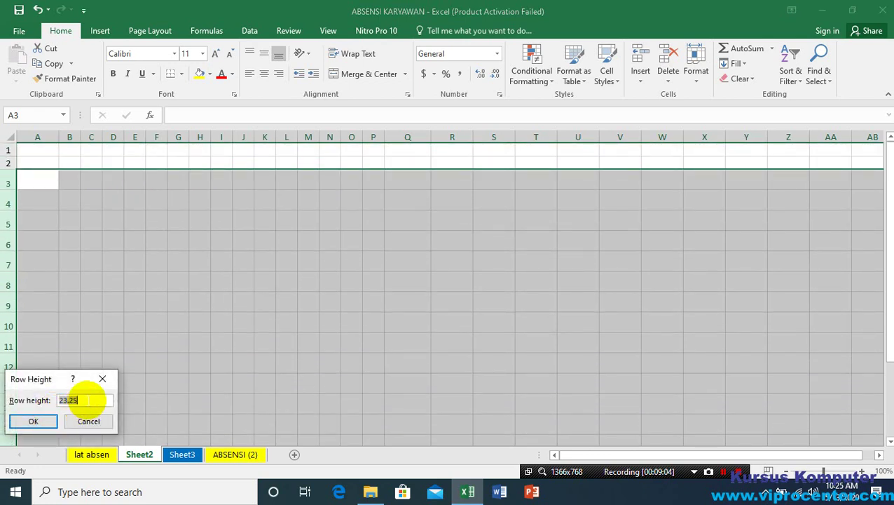
{"action": "left_click", "coordinate": [84, 399]}
{"action": "left_click_drag", "start_coordinate": [64, 398], "coordinate": [53, 396]}
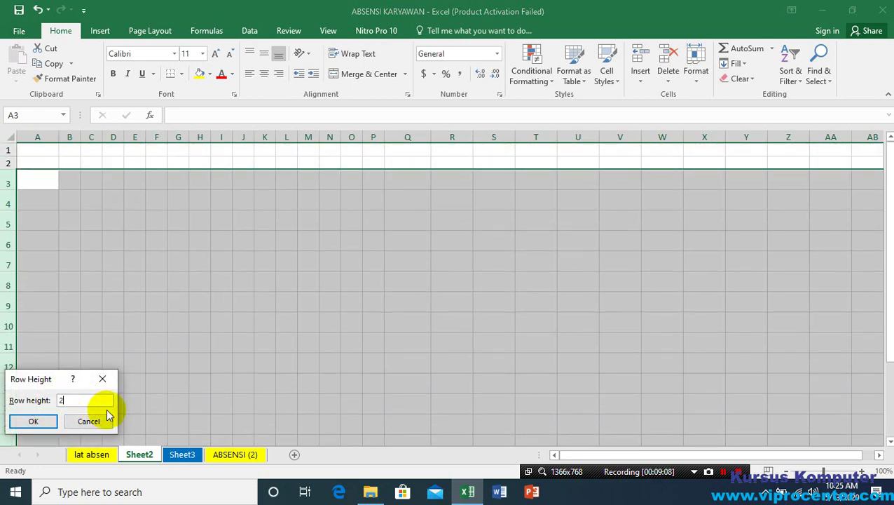
{"action": "type", "text": "25"}
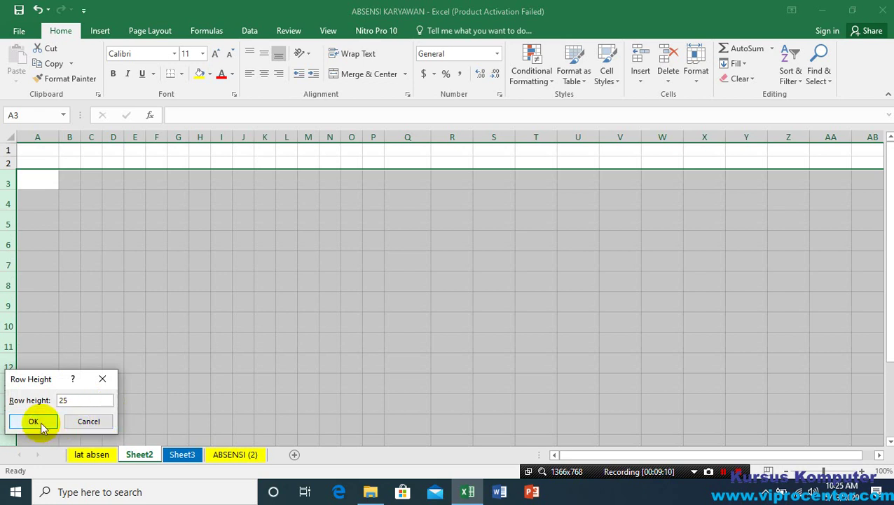
{"action": "left_click", "coordinate": [33, 420]}
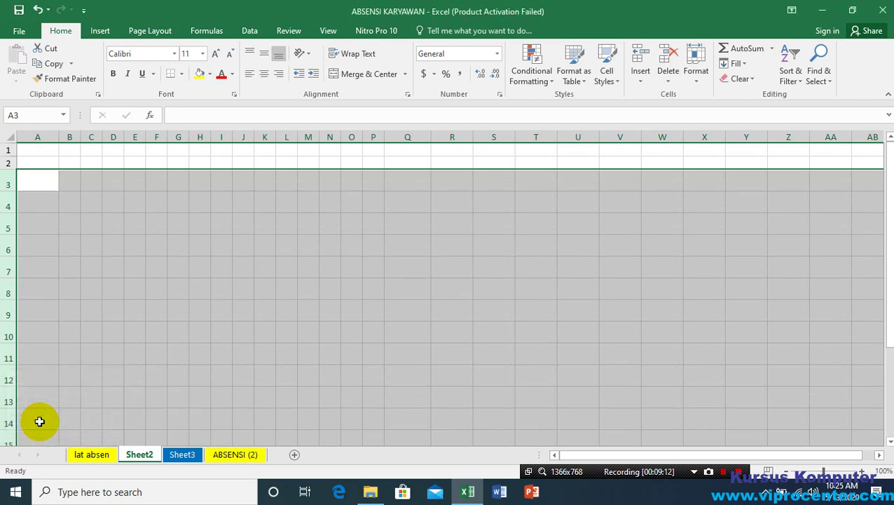
Step: Review the evenly sized rows 3 through 19 and enlarge them together to about one and a half times their height
{"action": "scroll", "coordinate": [40, 245], "scroll_direction": "down", "scroll_amount": 5}
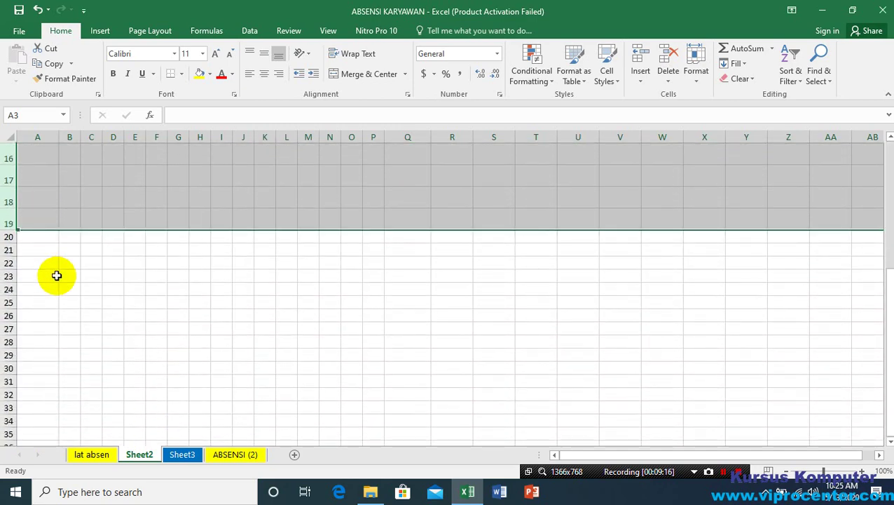
{"action": "scroll", "coordinate": [70, 276], "scroll_direction": "up", "scroll_amount": 2}
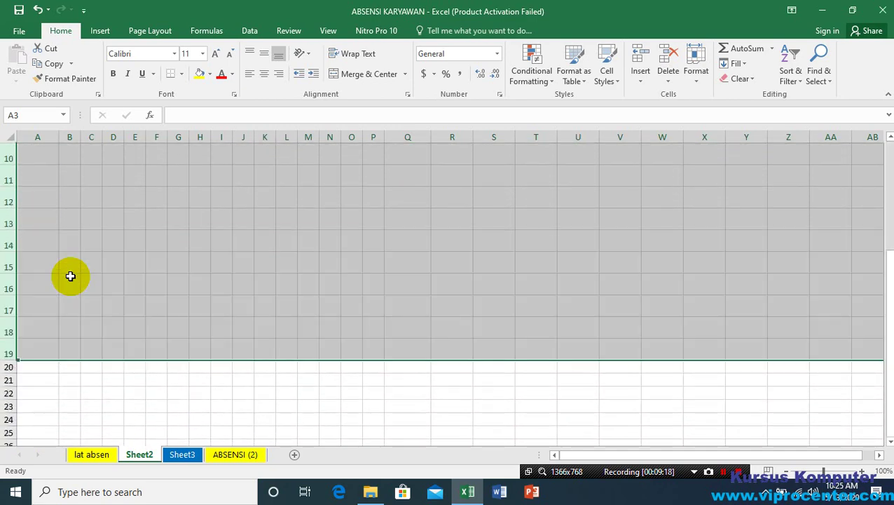
{"action": "scroll", "coordinate": [70, 276], "scroll_direction": "up", "scroll_amount": 3}
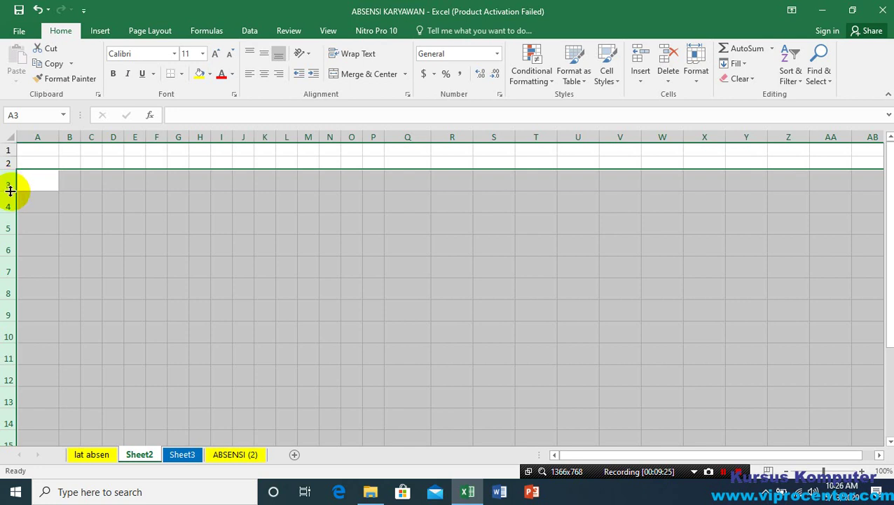
{"action": "left_click_drag", "start_coordinate": [7, 190], "coordinate": [7, 204]}
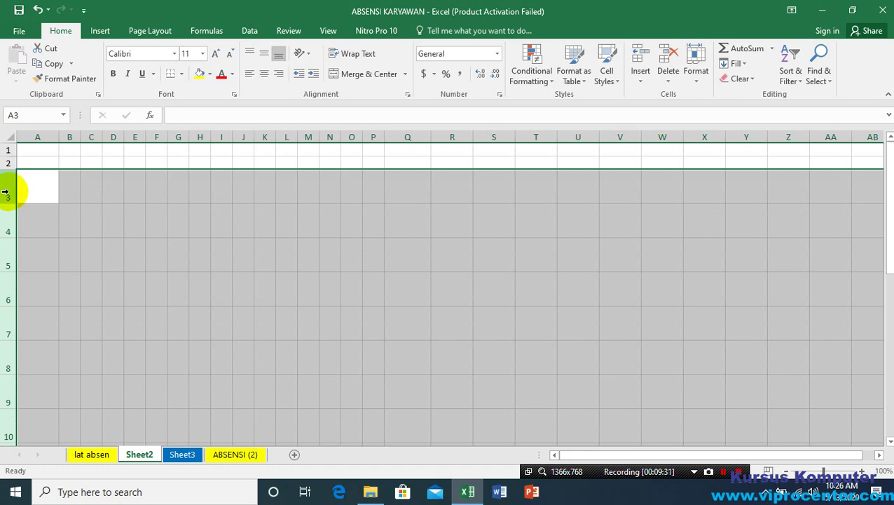
Step: Select rows 3 through 9 and reduce the selection to row 3 alone
{"action": "left_click", "coordinate": [5, 191]}
{"action": "left_click_drag", "start_coordinate": [8, 187], "coordinate": [3, 377]}
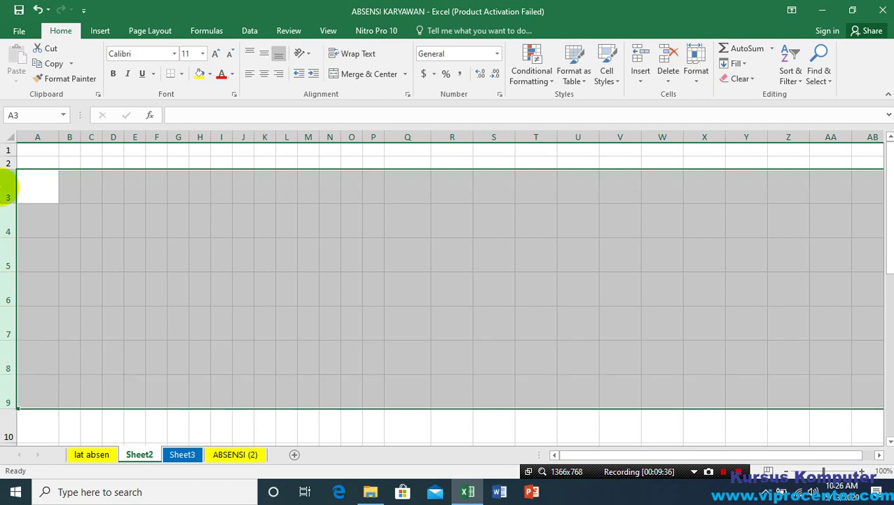
{"action": "left_click", "coordinate": [8, 187]}
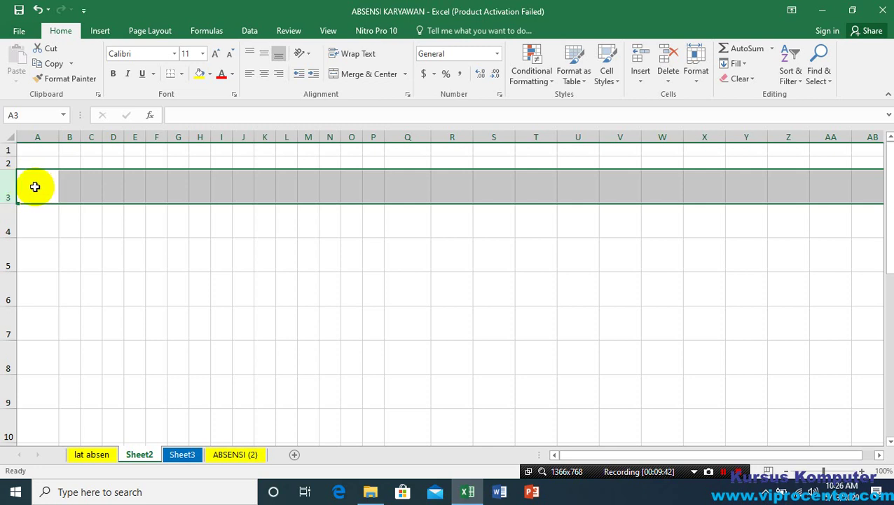
Step: Jump from cell A3 to the sheet's last column, XFD, and inspect the area beyond it before returning the view to column A
{"action": "left_click", "coordinate": [35, 186]}
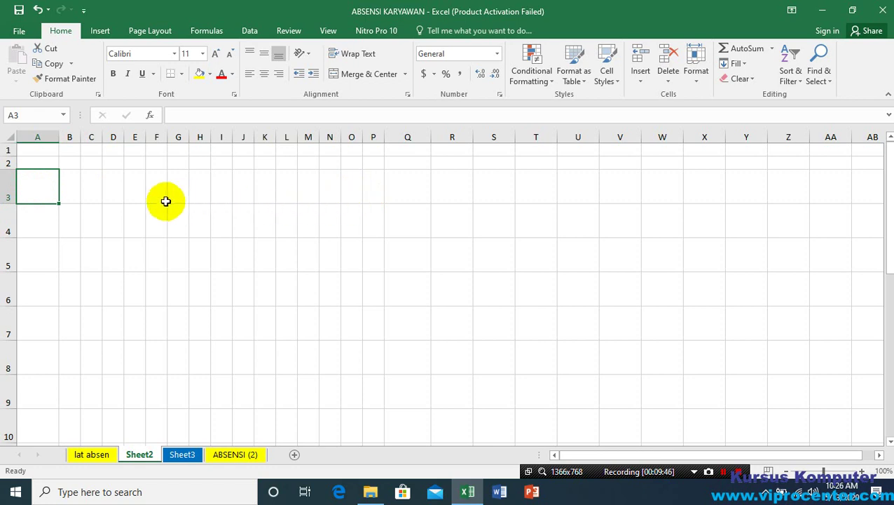
{"action": "key", "text": "ctrl+Right"}
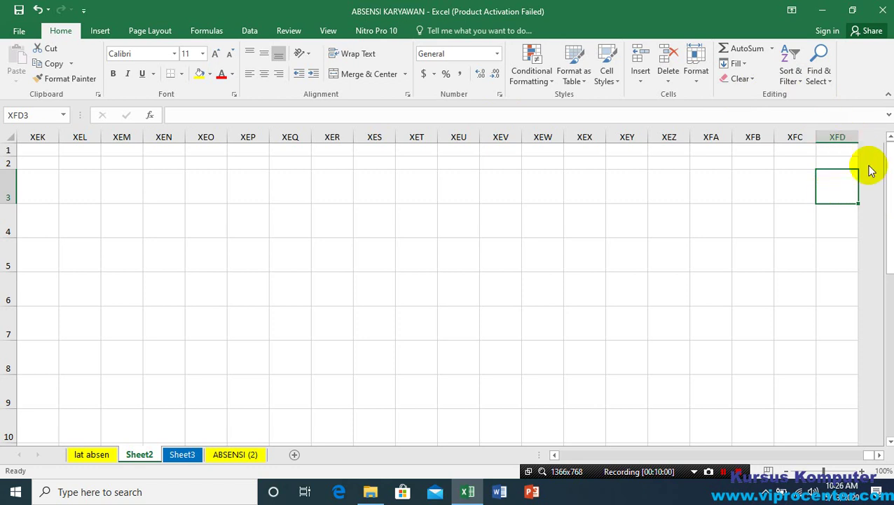
{"action": "left_click", "coordinate": [871, 186]}
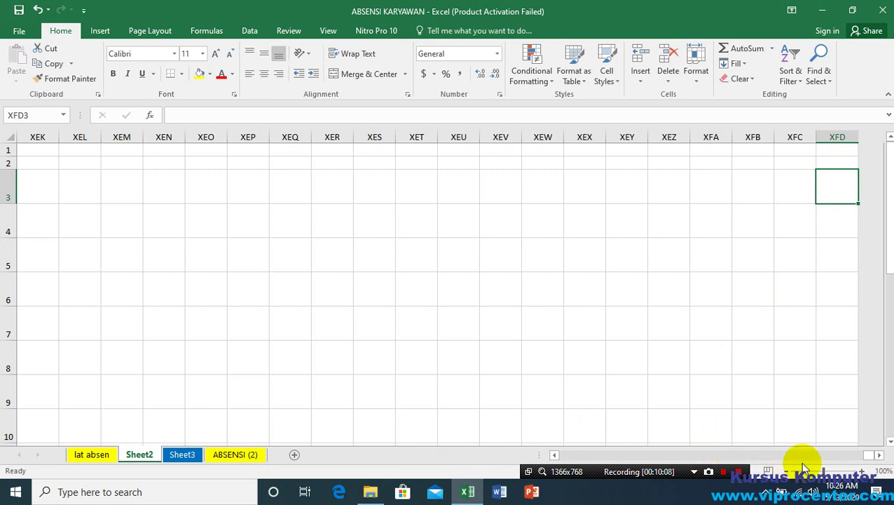
{"action": "left_click", "coordinate": [878, 457]}
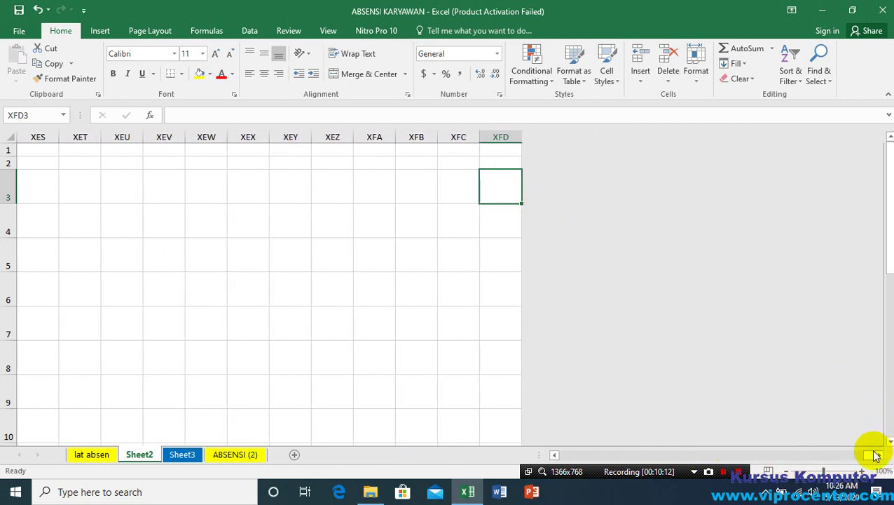
{"action": "left_click_drag", "start_coordinate": [870, 455], "coordinate": [557, 455]}
Step: Select cell A3, jump to the last column in row 3 and back to A3, and look at the lower rows
{"action": "left_click", "coordinate": [42, 186]}
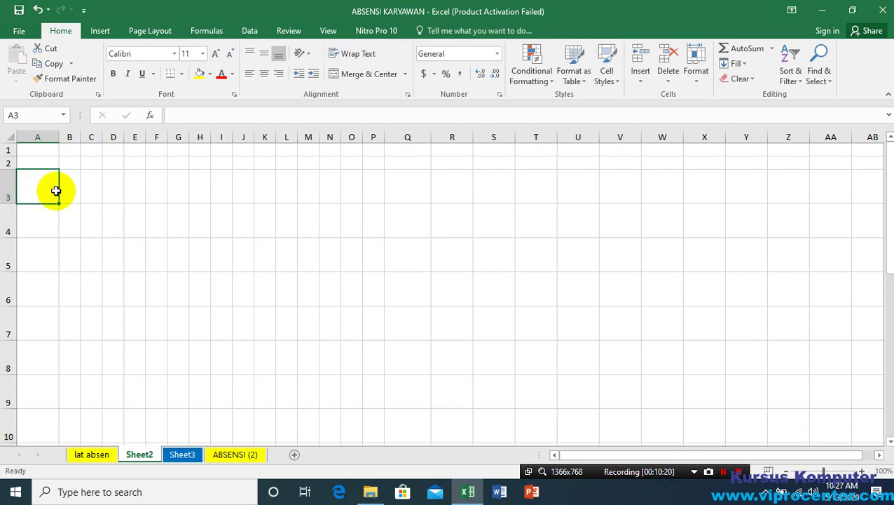
{"action": "key", "text": "ctrl+Right"}
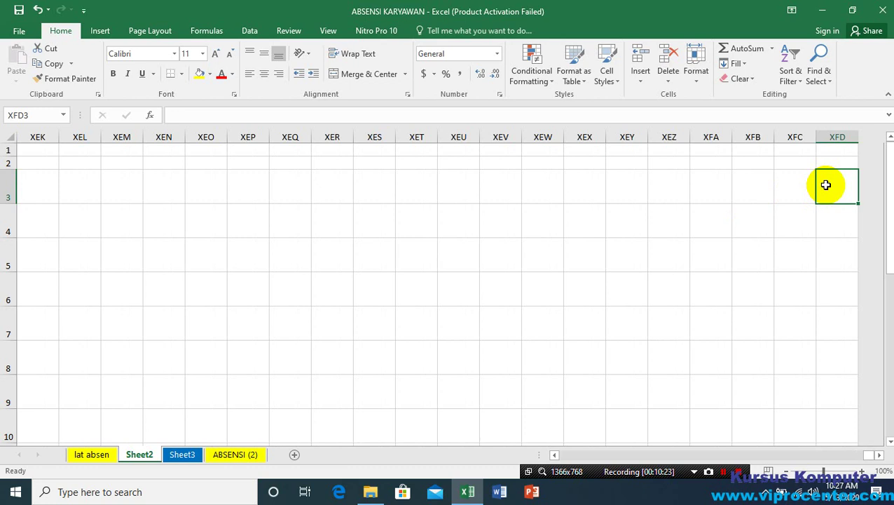
{"action": "key", "text": "ctrl+Left"}
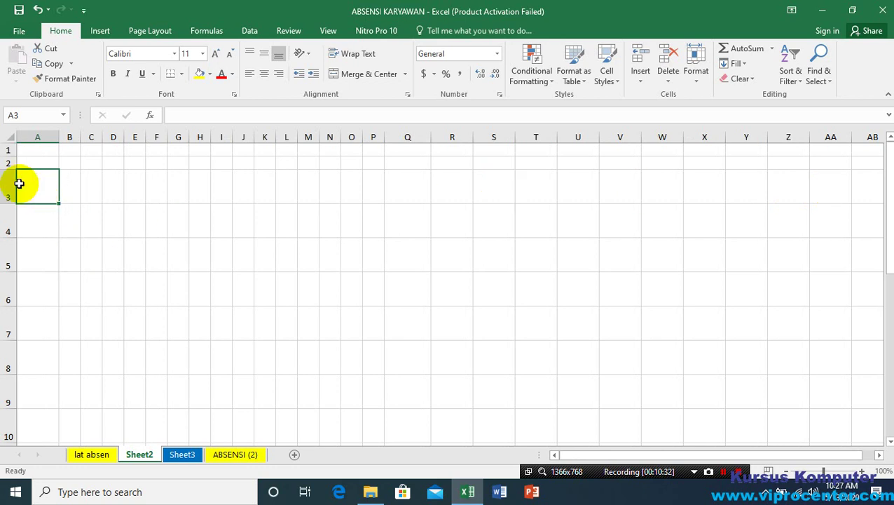
{"action": "scroll", "coordinate": [38, 198], "scroll_direction": "down", "scroll_amount": 4}
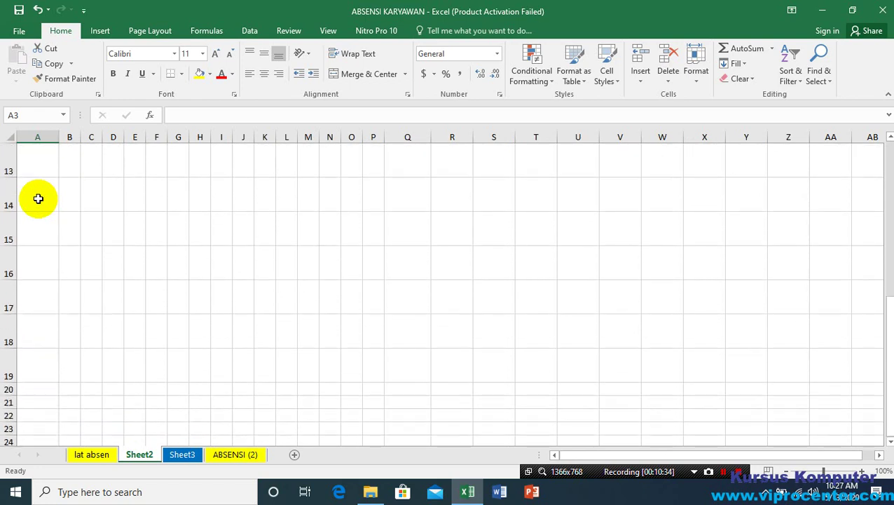
Step: Jump from cell A3 to the last row of column A, inspect the sheet's end, and jump back to the first row
{"action": "scroll", "coordinate": [38, 198], "scroll_direction": "up", "scroll_amount": 4}
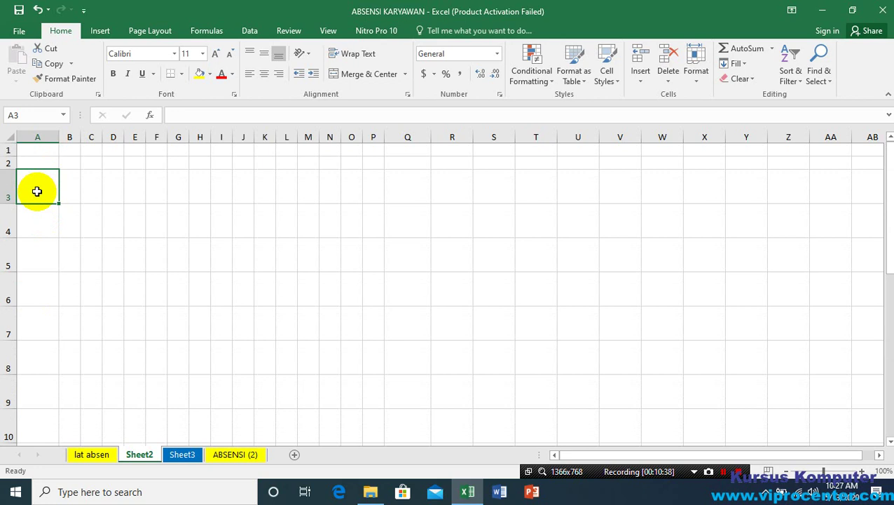
{"action": "key", "text": "ctrl+Down"}
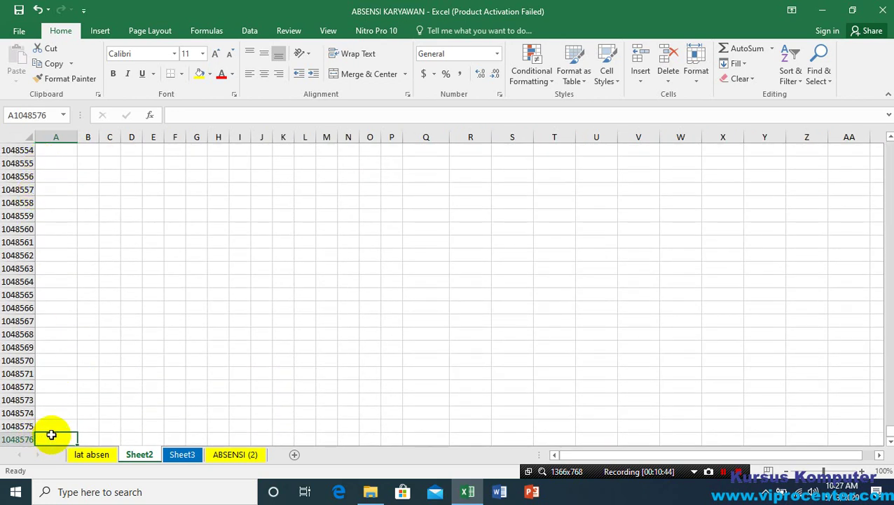
{"action": "scroll", "coordinate": [55, 428], "scroll_direction": "down", "scroll_amount": 1}
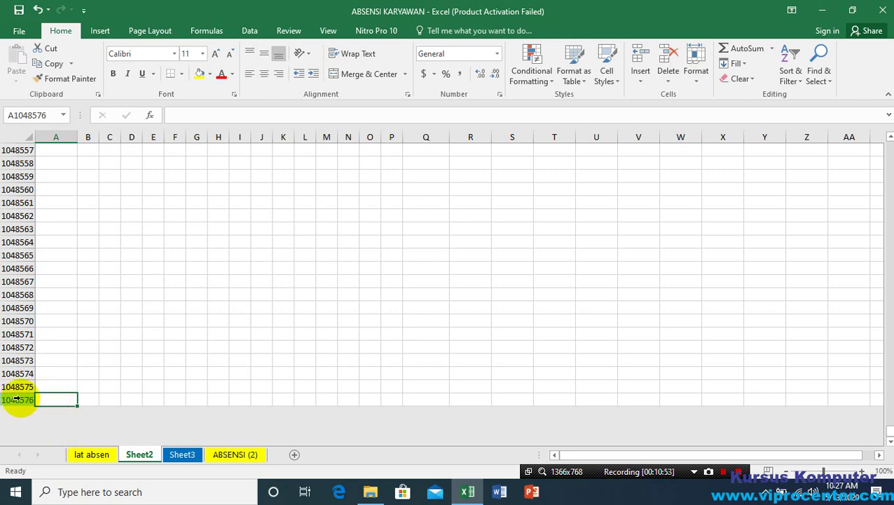
{"action": "left_click", "coordinate": [61, 420]}
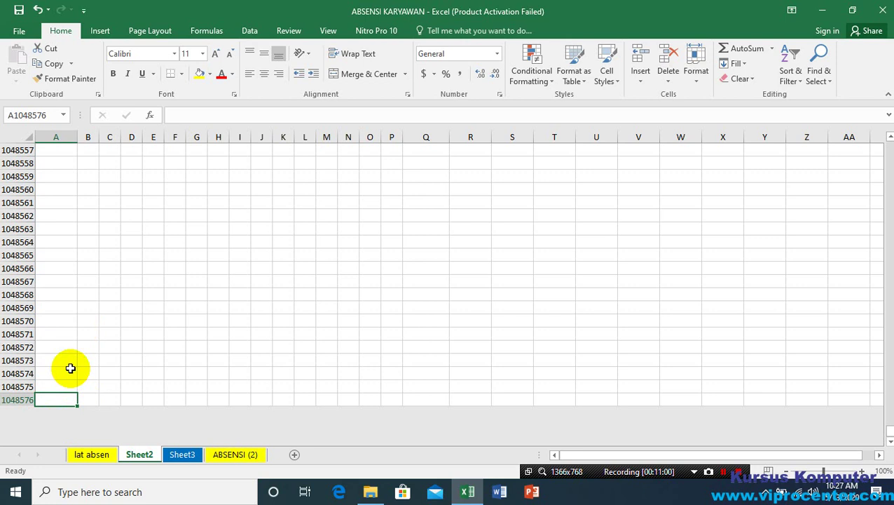
{"action": "key", "text": "ctrl+Up"}
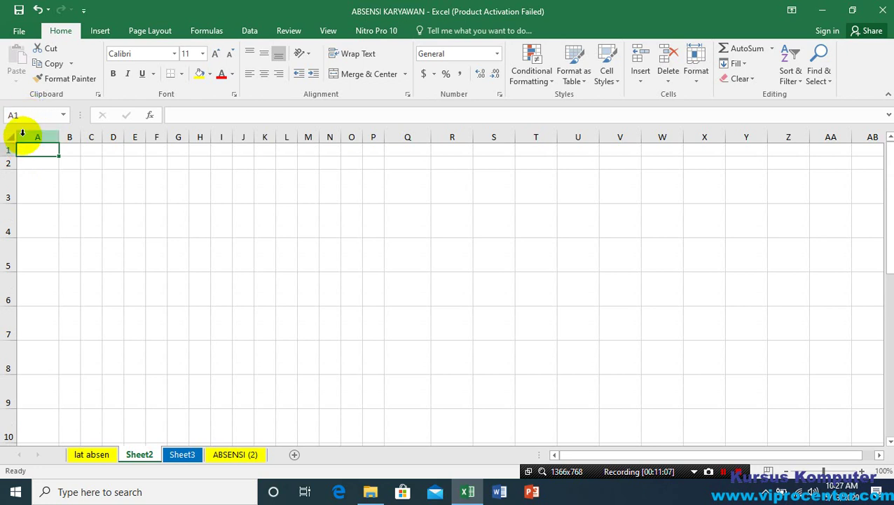
Step: Jump to the last row of column A once more and return directly to cell A1 by entering its reference
{"action": "key", "text": "ctrl+Down"}
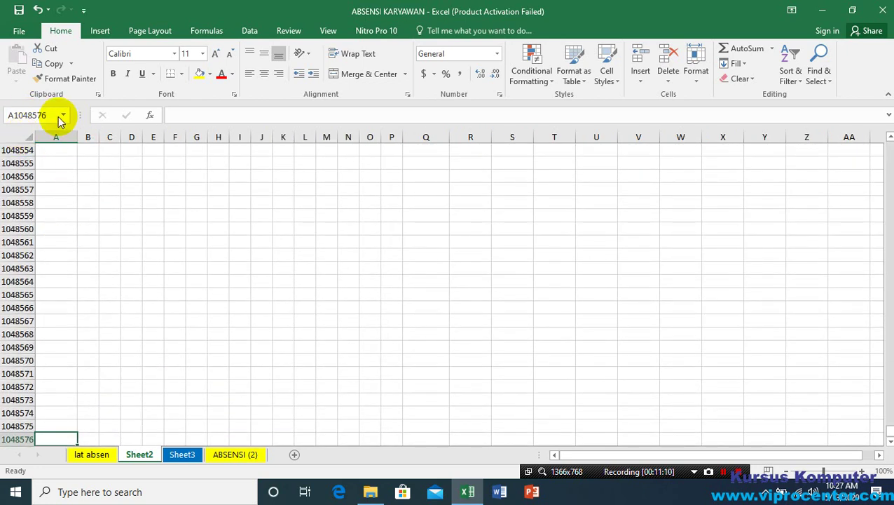
{"action": "left_click", "coordinate": [49, 114]}
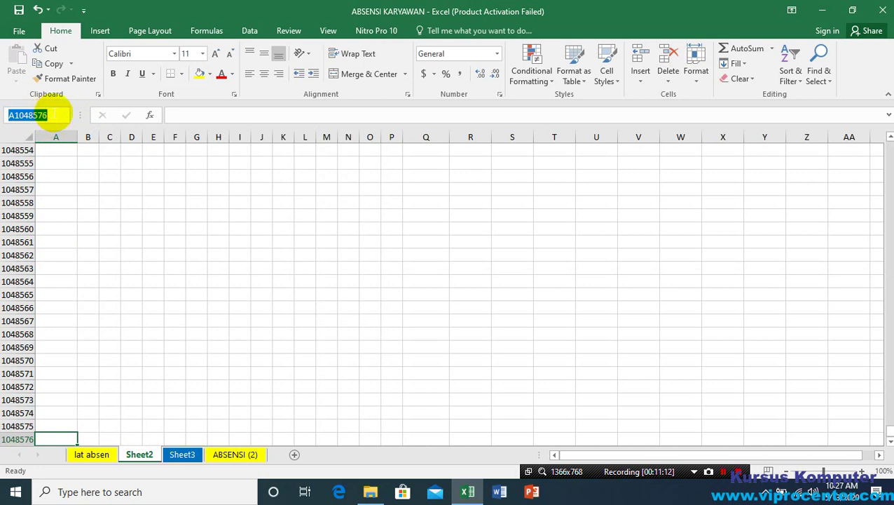
{"action": "type", "text": "a1"}
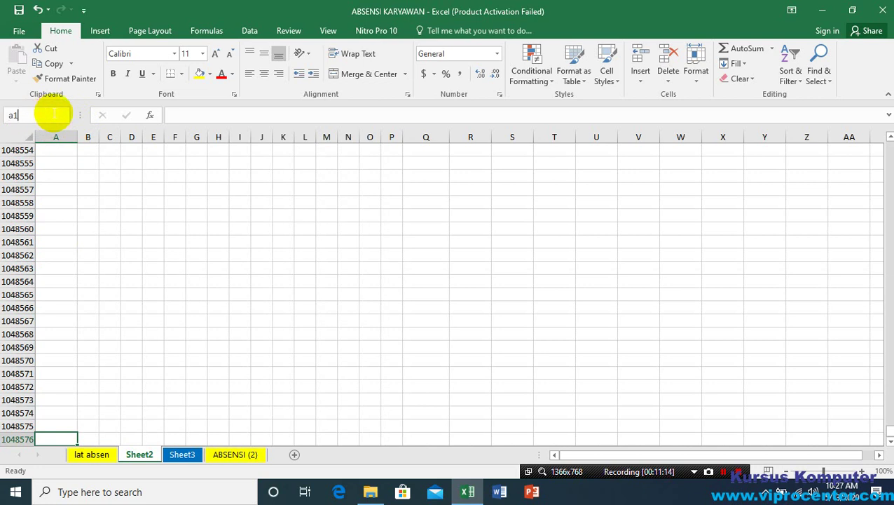
{"action": "key", "text": "Return"}
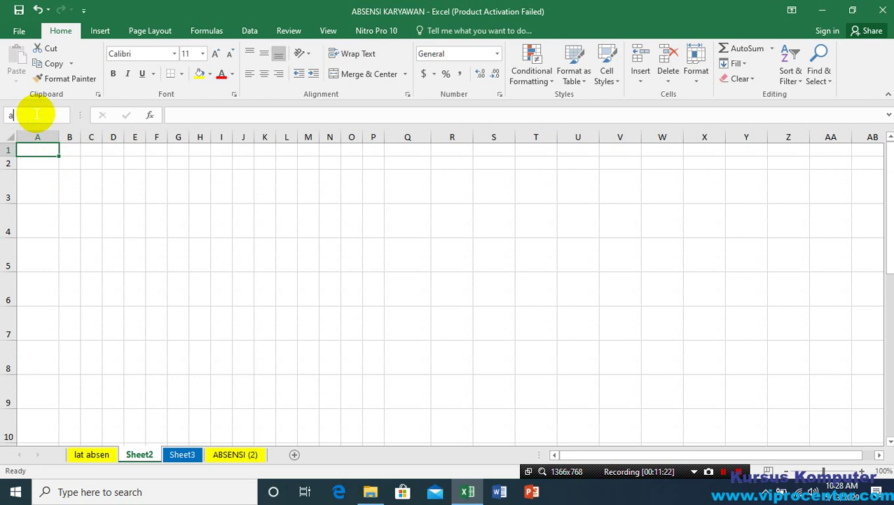
Step: Go directly to cell A200 by its reference and look through the rows below it
{"action": "key", "text": "Return"}
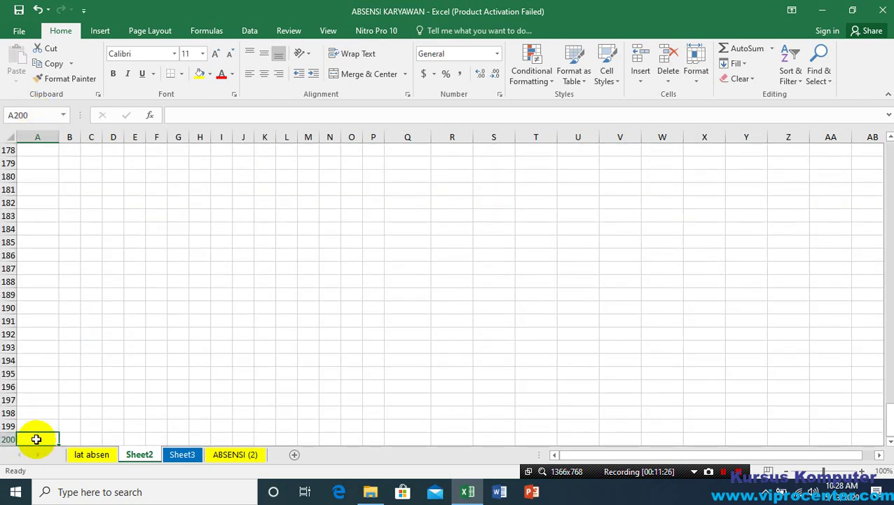
{"action": "scroll", "coordinate": [731, 247], "scroll_direction": "down", "scroll_amount": 20}
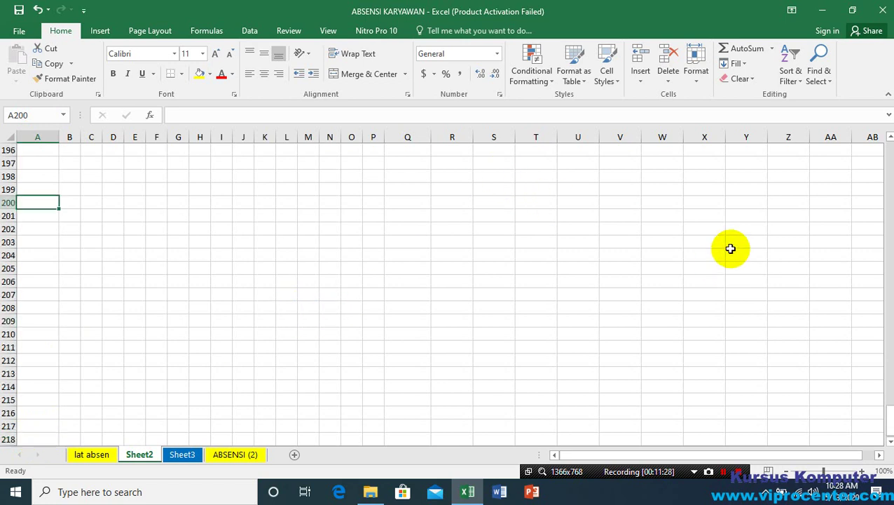
{"action": "scroll", "coordinate": [510, 350], "scroll_direction": "up", "scroll_amount": 20}
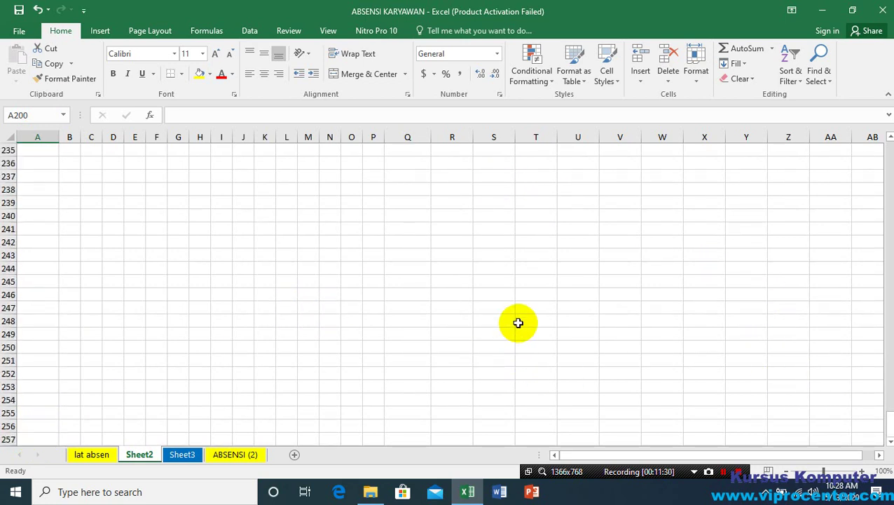
{"action": "scroll", "coordinate": [205, 263], "scroll_direction": "down", "scroll_amount": 8}
{"action": "scroll", "coordinate": [139, 279], "scroll_direction": "up", "scroll_amount": 6}
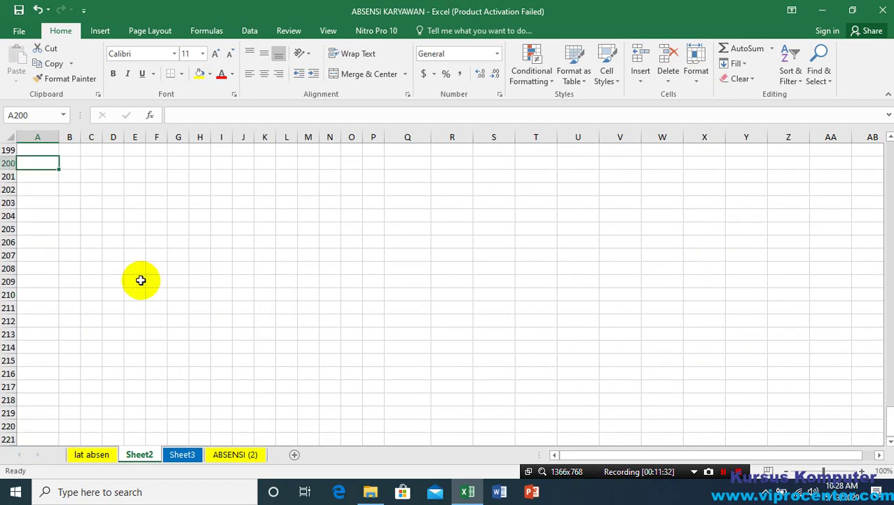
Step: Select cell K249 in the lower rows of Sheet2 and return directly to cell A1 by entering its reference
{"action": "scroll", "coordinate": [207, 335], "scroll_direction": "down", "scroll_amount": 12}
{"action": "left_click", "coordinate": [264, 332]}
{"action": "scroll", "coordinate": [227, 281], "scroll_direction": "up", "scroll_amount": 14}
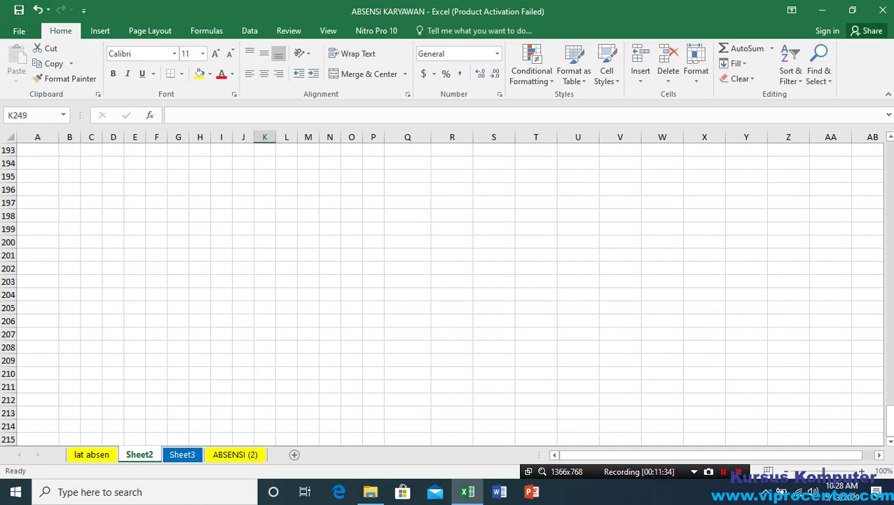
{"action": "left_click", "coordinate": [887, 137]}
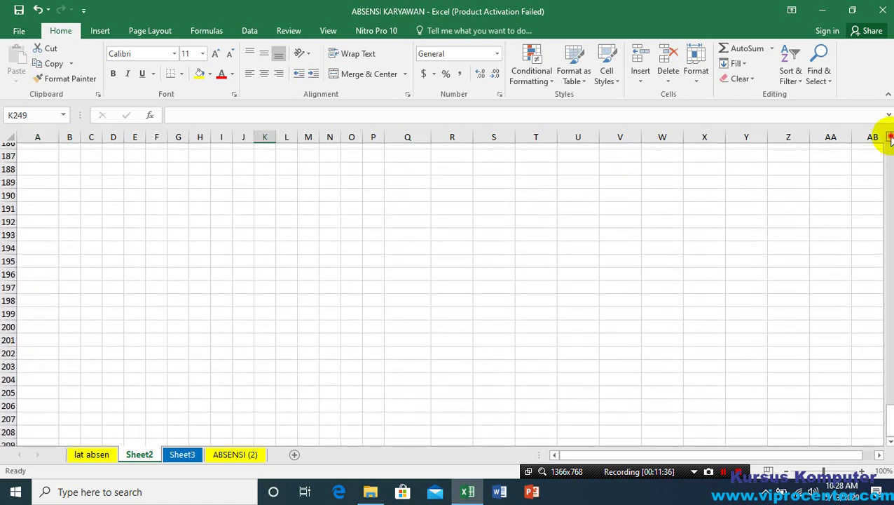
{"action": "left_click", "coordinate": [32, 115]}
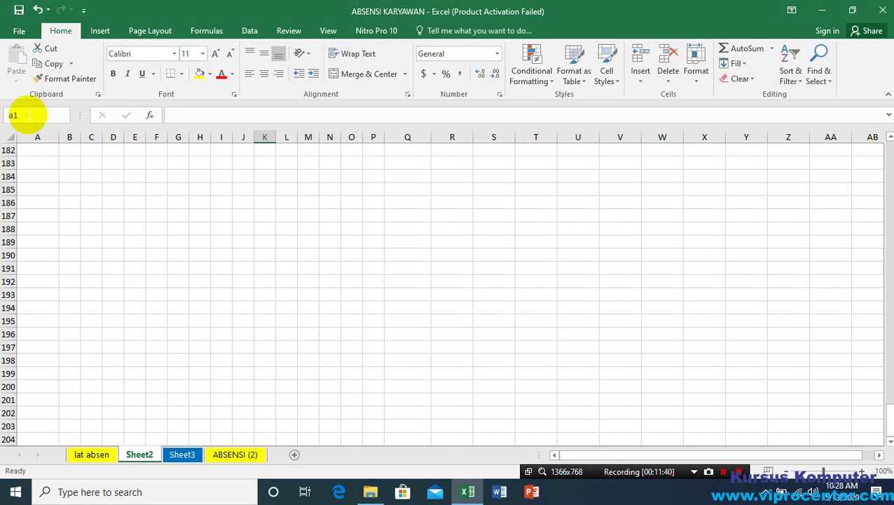
{"action": "key", "text": "Return"}
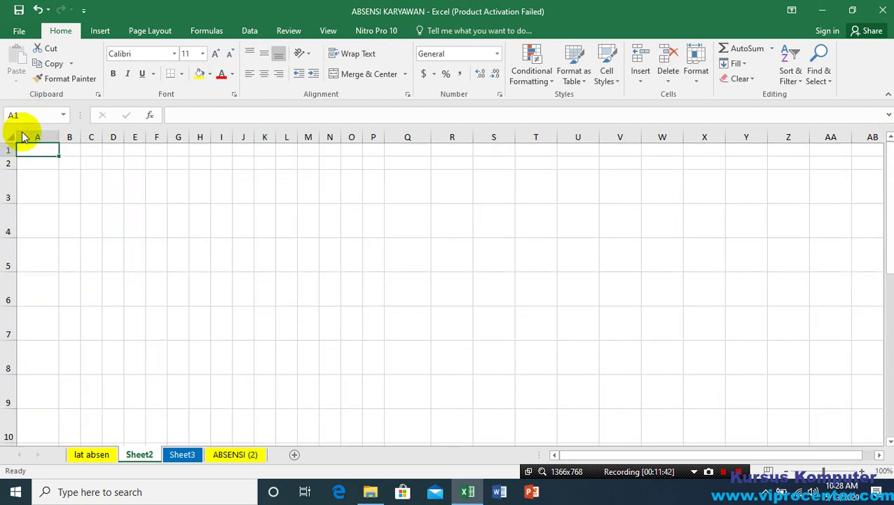
Step: On the lat absen sheet, move far down to cell Q167 and return directly to cell A1 by entering its reference
{"action": "left_click", "coordinate": [104, 459]}
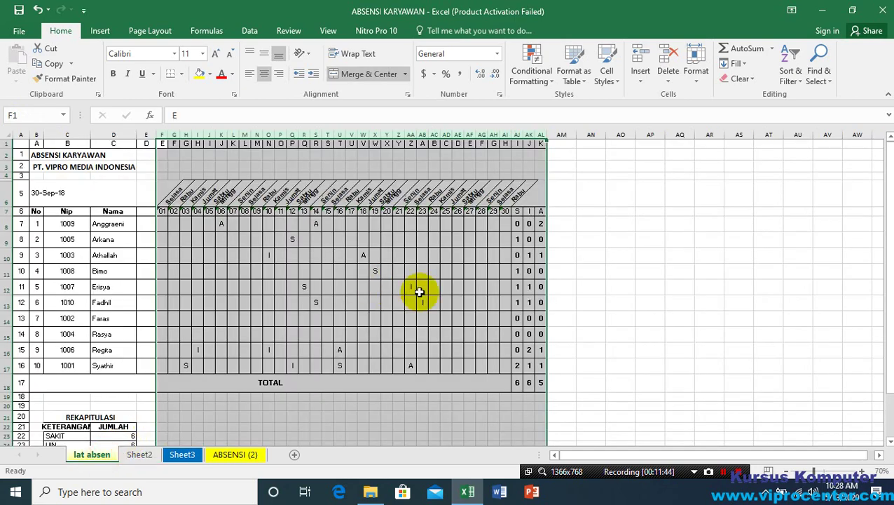
{"action": "left_click", "coordinate": [422, 332]}
{"action": "scroll", "coordinate": [425, 330], "scroll_direction": "down", "scroll_amount": 20}
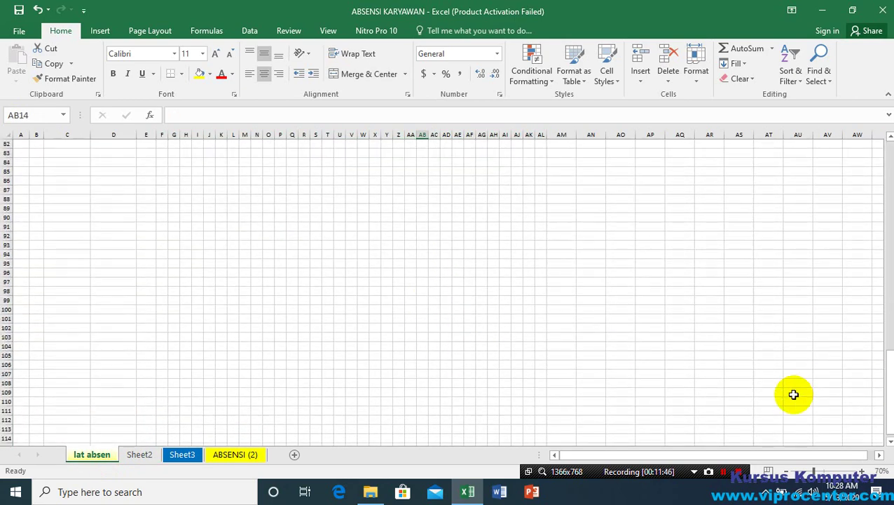
{"action": "scroll", "coordinate": [449, 389], "scroll_direction": "down", "scroll_amount": 19}
{"action": "left_click", "coordinate": [291, 401]}
{"action": "scroll", "coordinate": [560, 375], "scroll_direction": "down", "scroll_amount": 12}
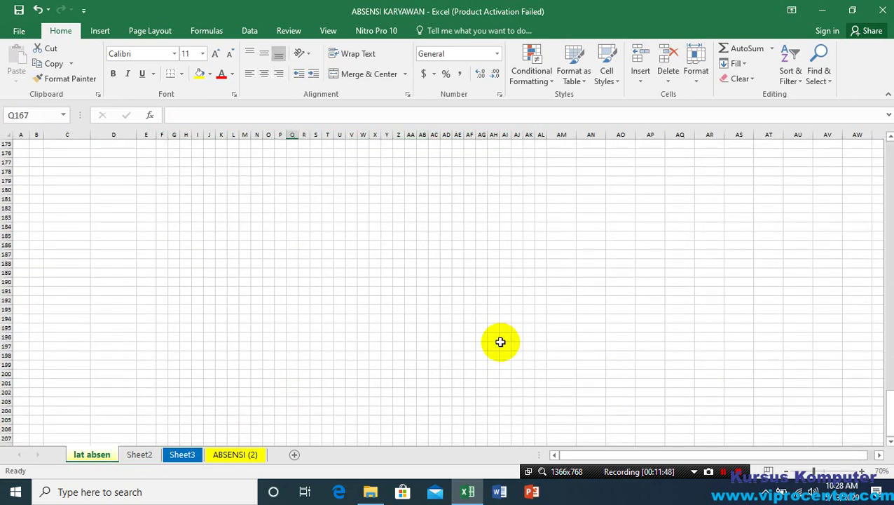
{"action": "left_click", "coordinate": [28, 115]}
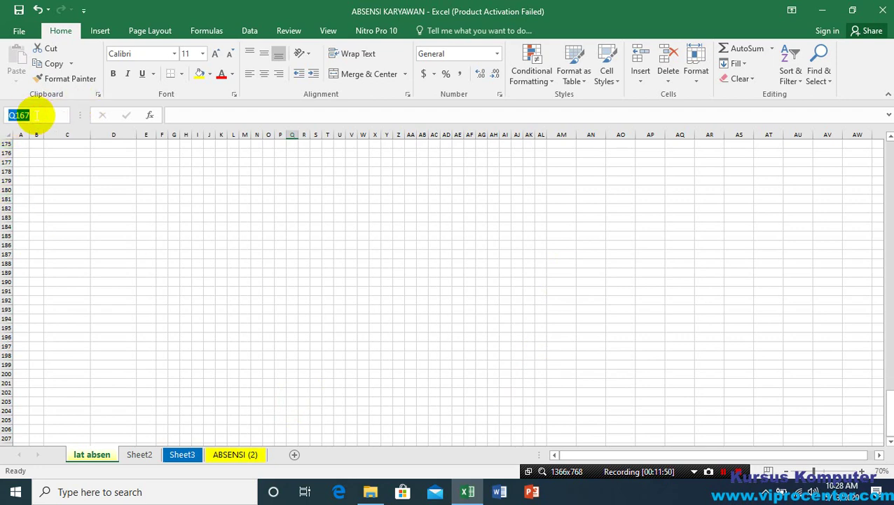
{"action": "type", "text": "a1"}
{"action": "key", "text": "Return"}
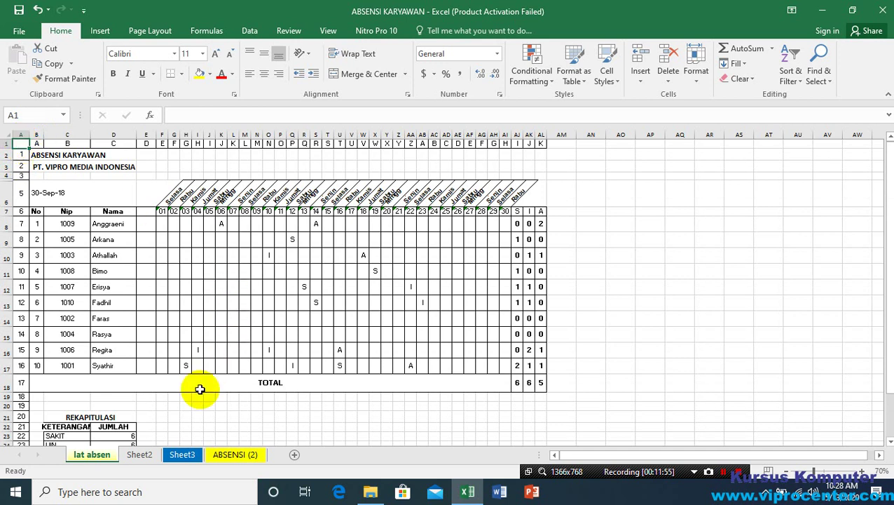
Step: Return to Sheet2 and add a new blank worksheet directly after it
{"action": "left_click", "coordinate": [139, 454]}
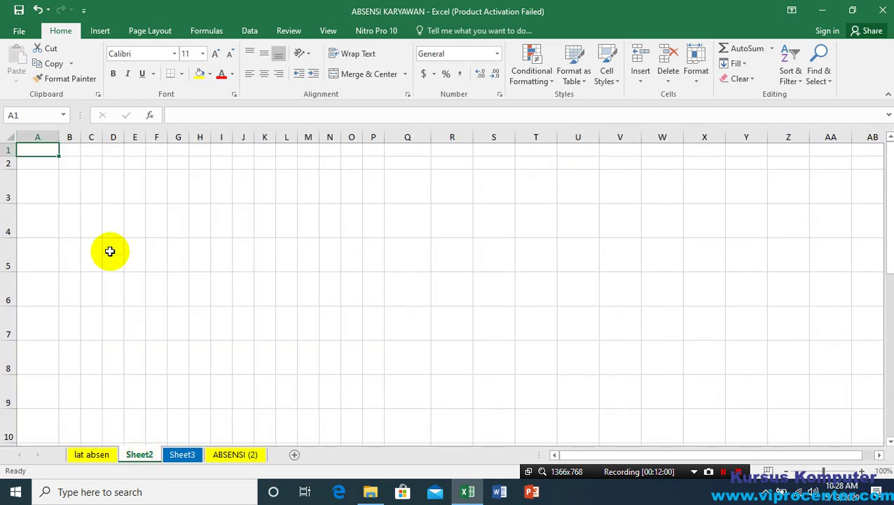
{"action": "left_click", "coordinate": [887, 241]}
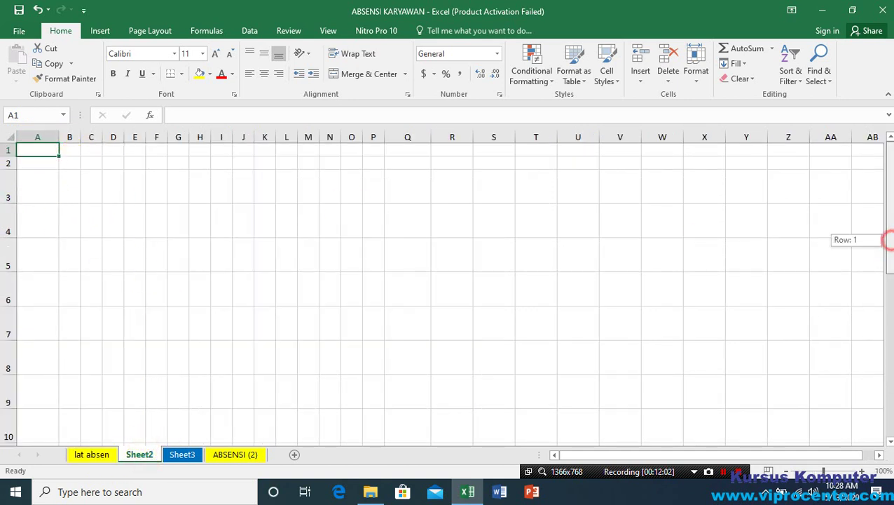
{"action": "left_click", "coordinate": [295, 454]}
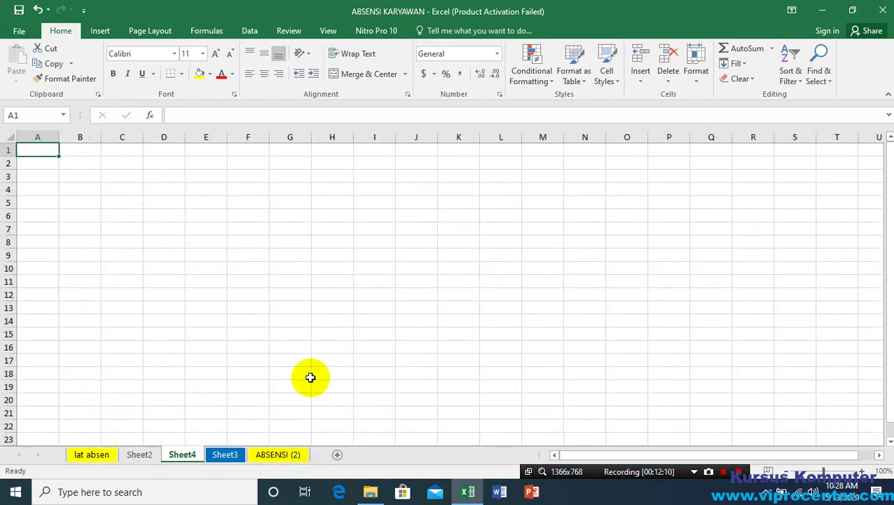
Step: Delete the Sheet2 worksheet and confirm its permanent removal
{"action": "left_click", "coordinate": [142, 454]}
{"action": "right_click", "coordinate": [143, 454]}
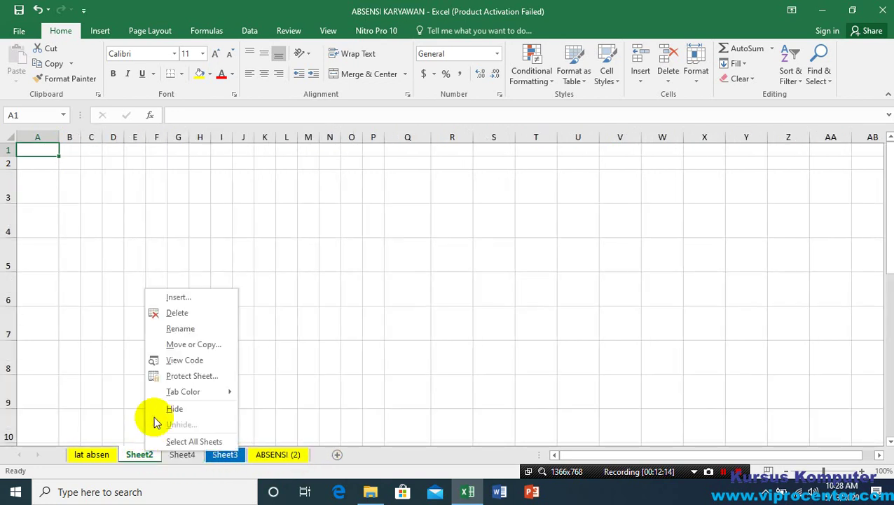
{"action": "left_click", "coordinate": [175, 313]}
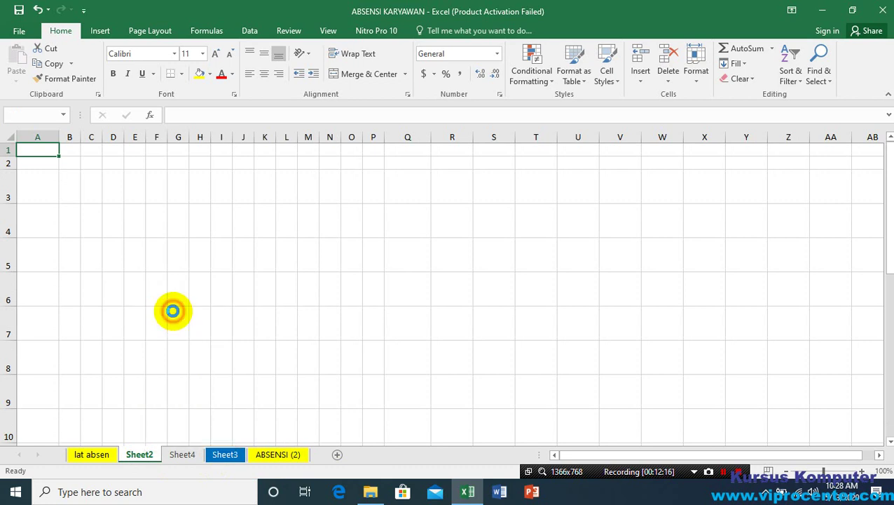
{"action": "left_click", "coordinate": [425, 283]}
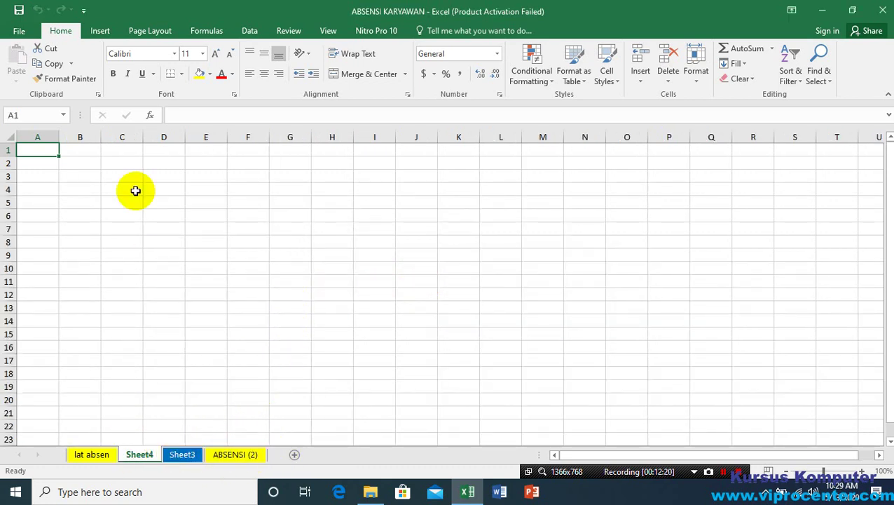
Step: Select cell A2 and then the starting cell A1 on the blank Sheet4 worksheet
{"action": "left_click", "coordinate": [35, 164]}
{"action": "left_click", "coordinate": [46, 150]}
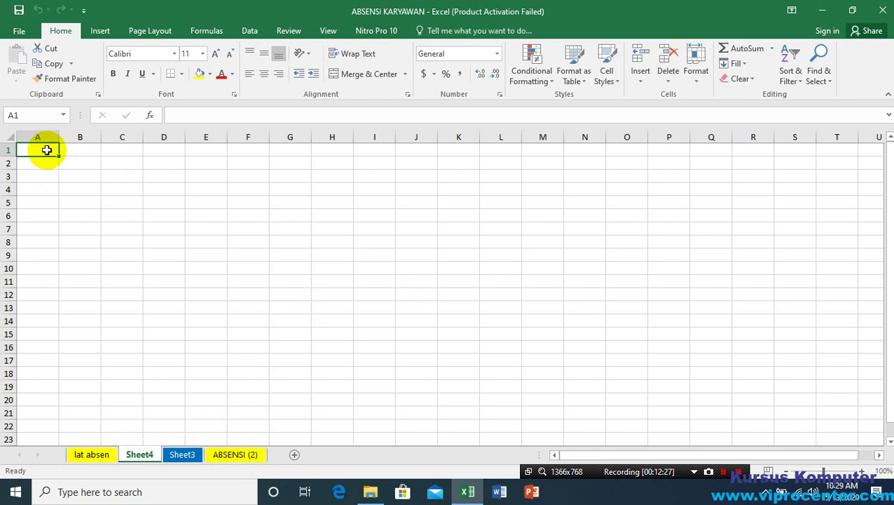
{"action": "left_click", "coordinate": [723, 471]}
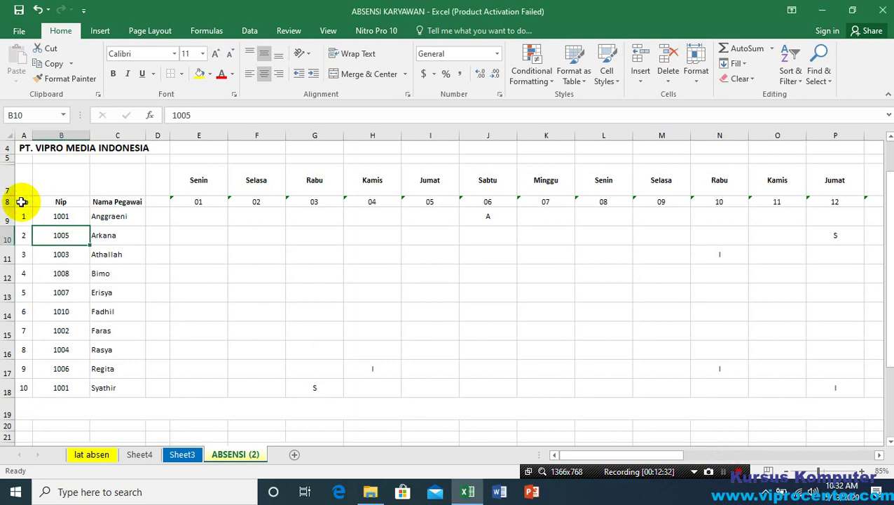
Step: On the ABSENSI (2) sheet, inspect the contents of title cells A3 and A4 and the No header in A8
{"action": "scroll", "coordinate": [21, 202], "scroll_direction": "up", "scroll_amount": 1}
{"action": "left_click", "coordinate": [23, 169]}
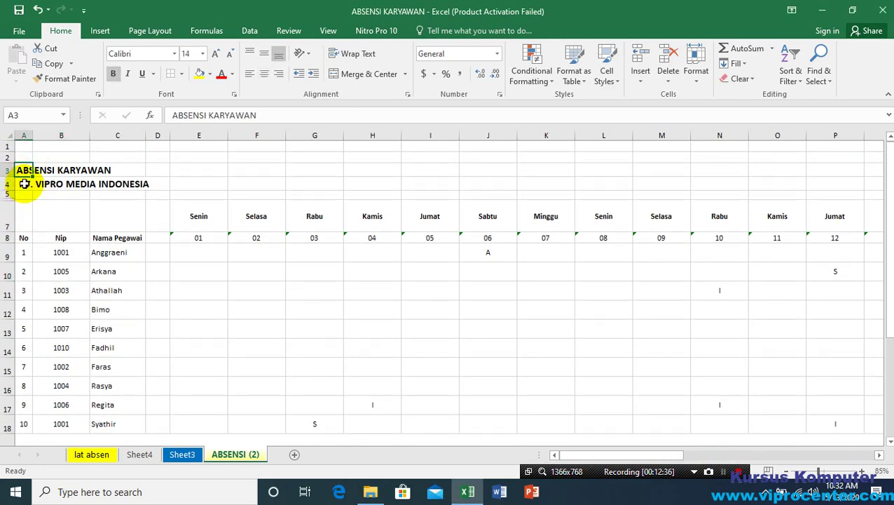
{"action": "left_click", "coordinate": [25, 184]}
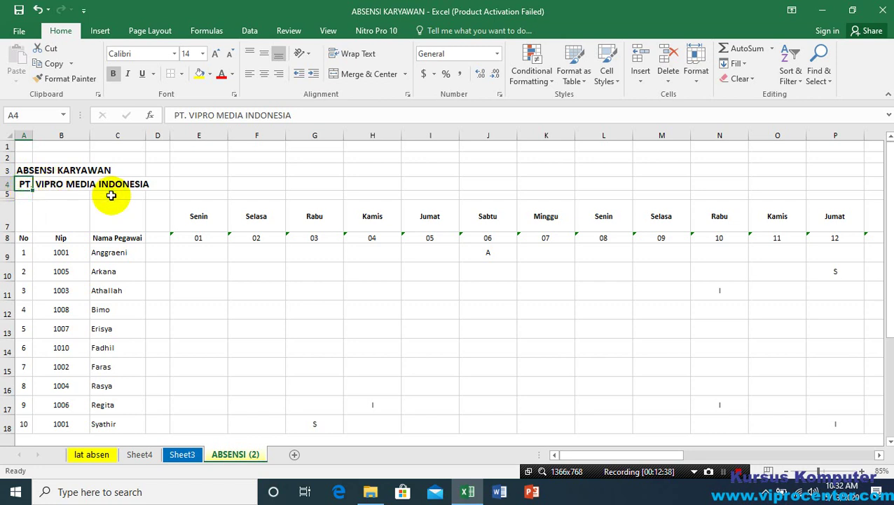
{"action": "left_click", "coordinate": [24, 238]}
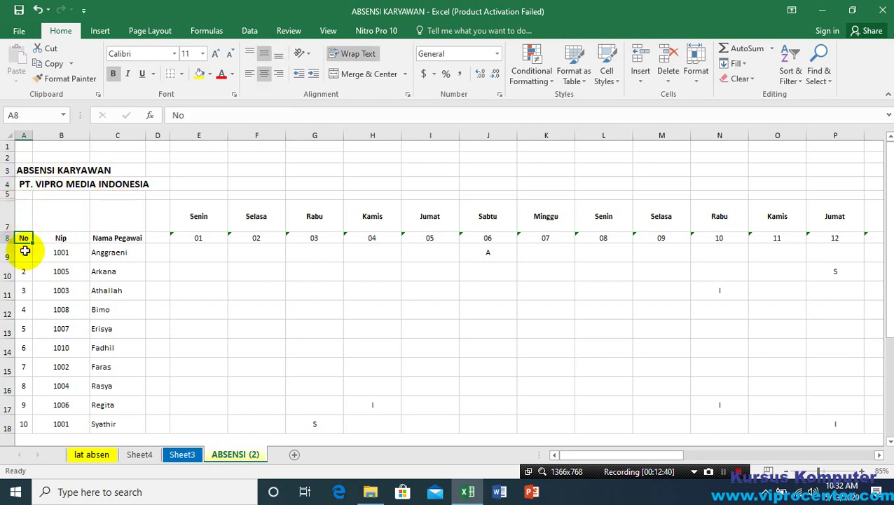
Step: Check the first number in cell A9 and clear the numbers 2 through 10 from cells A10:A18
{"action": "left_click", "coordinate": [24, 253]}
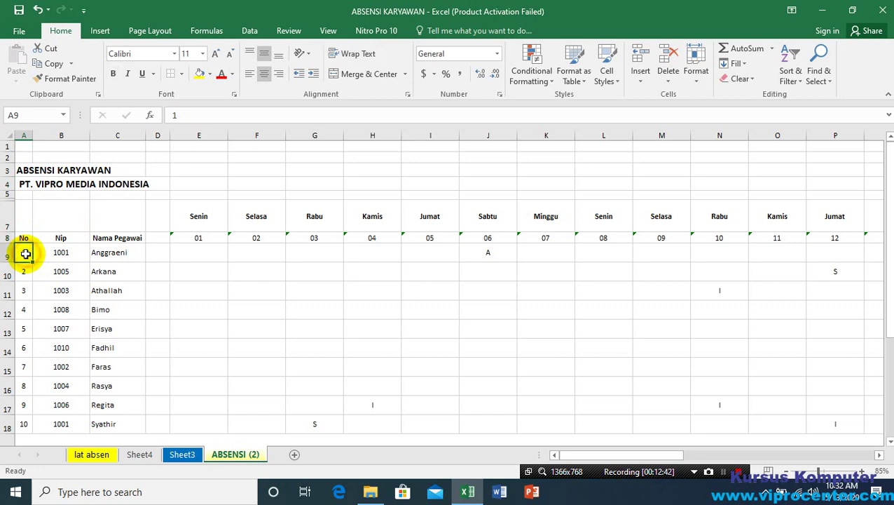
{"action": "left_click_drag", "start_coordinate": [21, 269], "coordinate": [31, 424]}
{"action": "key", "text": "Delete"}
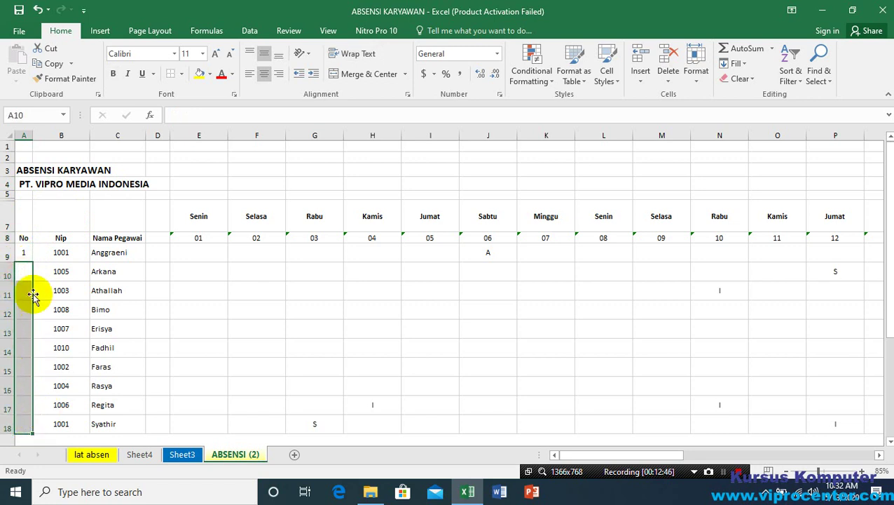
Step: Enter 1 in cell A9 and 2 in cell A10 as the start of the No column
{"action": "left_click", "coordinate": [26, 250]}
{"action": "type", "text": "1"}
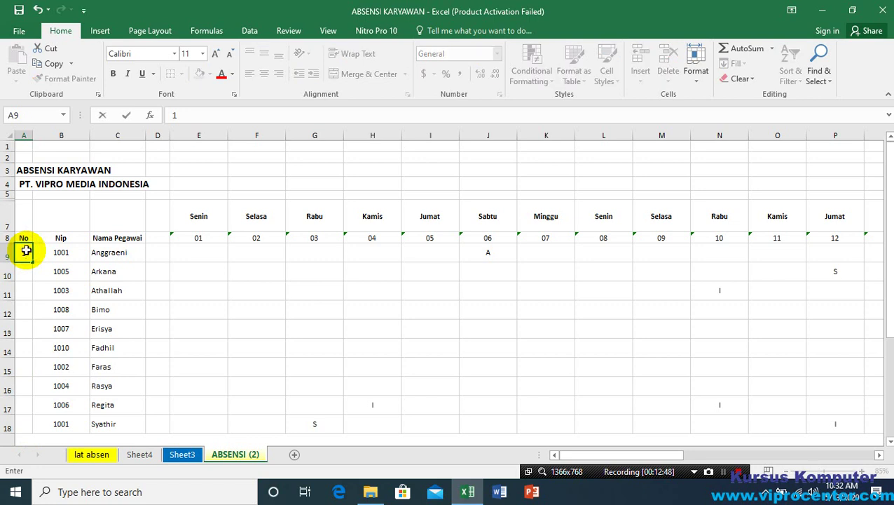
{"action": "key", "text": "Return"}
{"action": "type", "text": "2"}
{"action": "key", "text": "Return"}
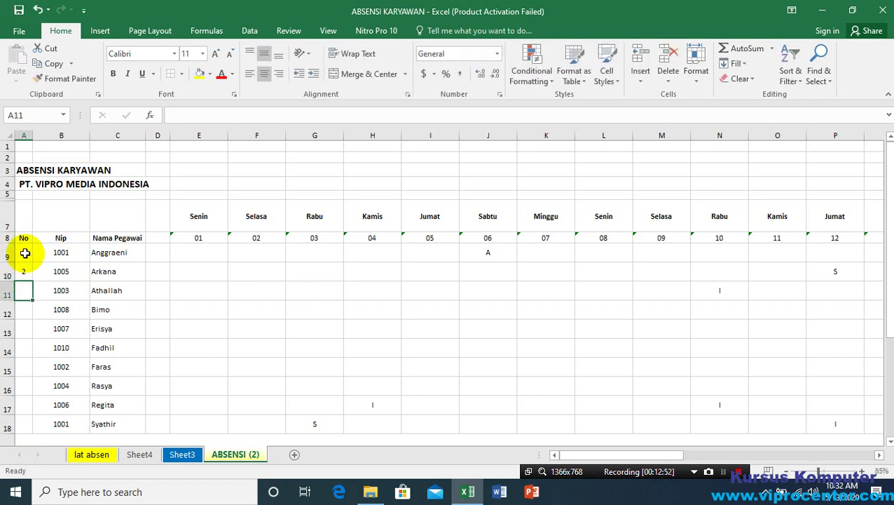
Step: Extend the number series from A9:A10 down through A18, and undo the fill
{"action": "left_click", "coordinate": [24, 251]}
{"action": "left_click_drag", "start_coordinate": [24, 251], "coordinate": [26, 275]}
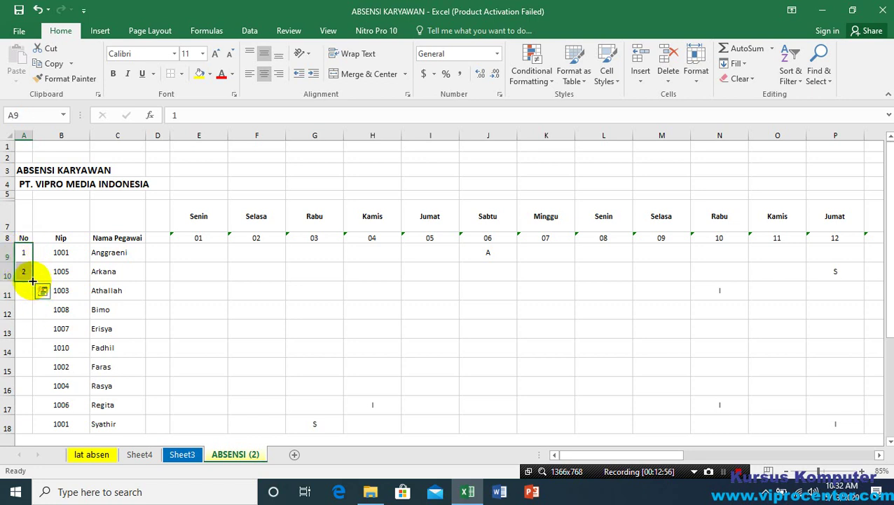
{"action": "left_click_drag", "start_coordinate": [32, 281], "coordinate": [24, 426]}
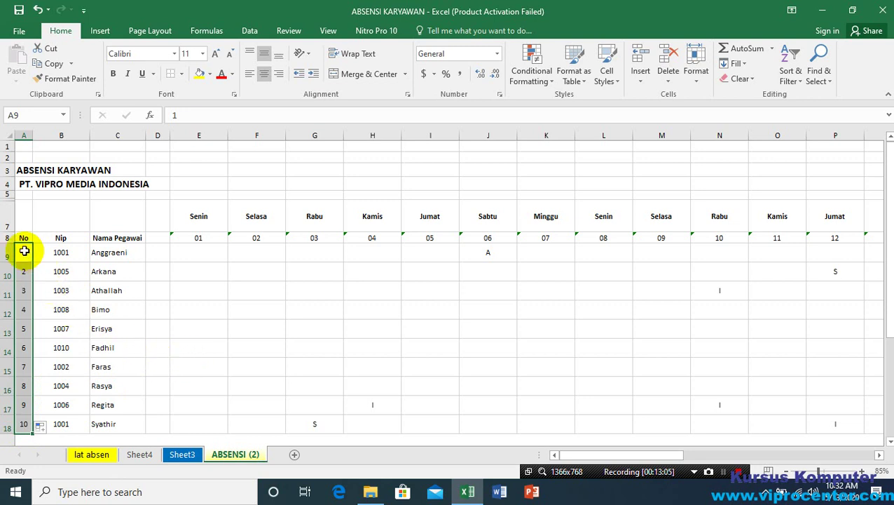
{"action": "key", "text": "ctrl+z"}
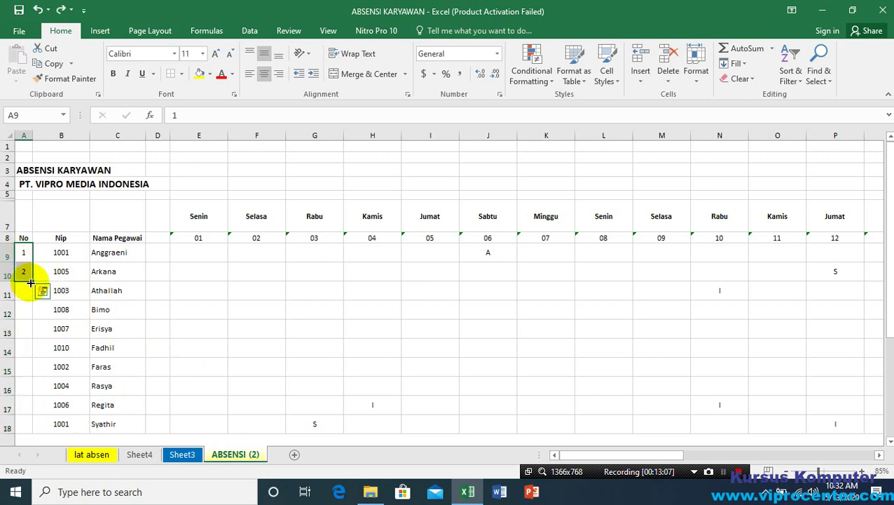
Step: Extend the number series from A9:A10 down only to cell A12
{"action": "left_click", "coordinate": [37, 277]}
{"action": "left_click_drag", "start_coordinate": [25, 252], "coordinate": [25, 312]}
{"action": "left_click", "coordinate": [27, 299]}
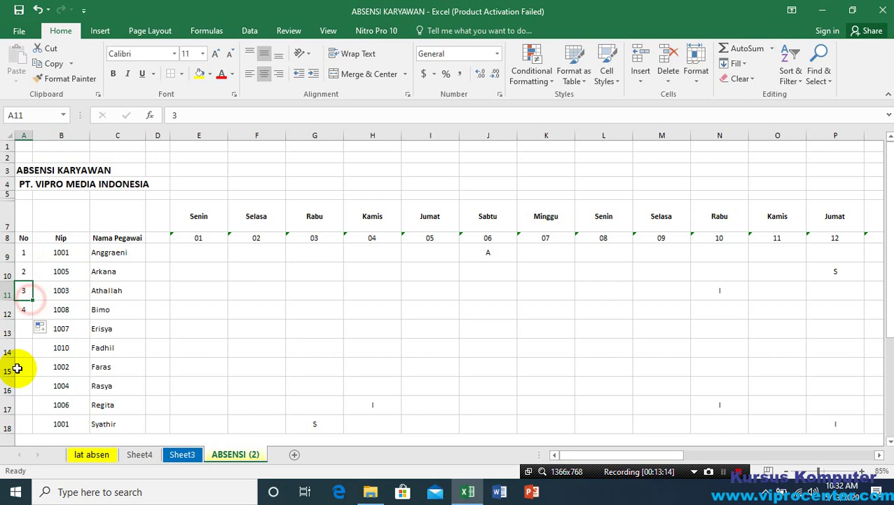
{"action": "left_click", "coordinate": [27, 328]}
Step: Continue the number series from A11:A12 down through A18 and check the last numbers in the column
{"action": "left_click_drag", "start_coordinate": [26, 289], "coordinate": [26, 311]}
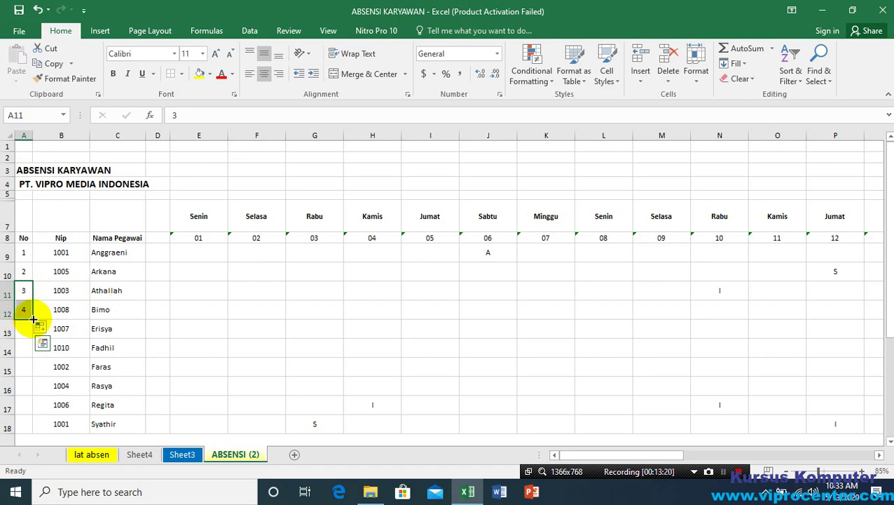
{"action": "left_click_drag", "start_coordinate": [33, 319], "coordinate": [26, 430]}
{"action": "scroll", "coordinate": [41, 382], "scroll_direction": "down", "scroll_amount": 1}
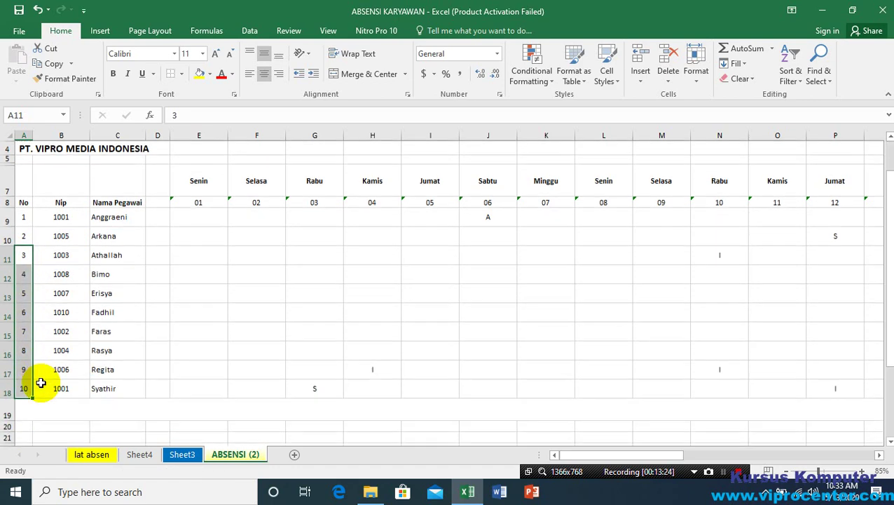
{"action": "scroll", "coordinate": [41, 383], "scroll_direction": "down", "scroll_amount": 2}
{"action": "left_click", "coordinate": [21, 281]}
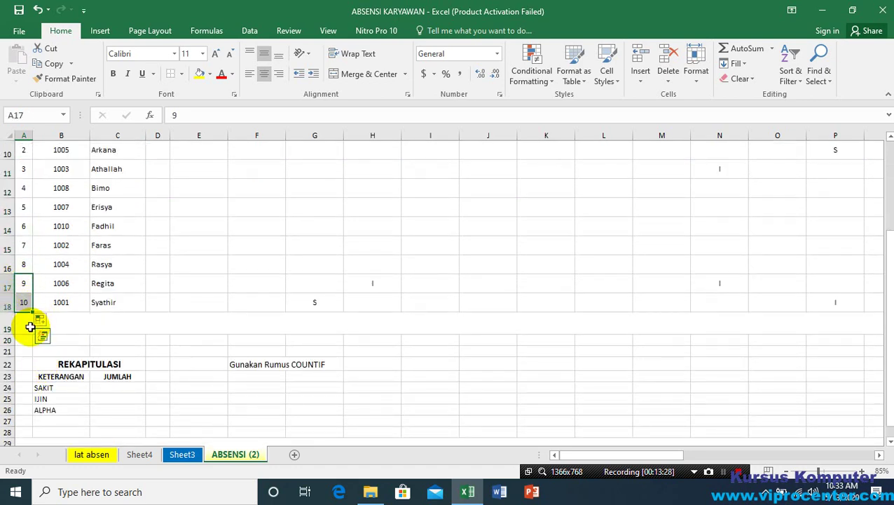
{"action": "scroll", "coordinate": [34, 325], "scroll_direction": "up", "scroll_amount": 3}
Step: Clear the numbers from cells A10:A18, leaving only the first number in A9
{"action": "left_click", "coordinate": [23, 252]}
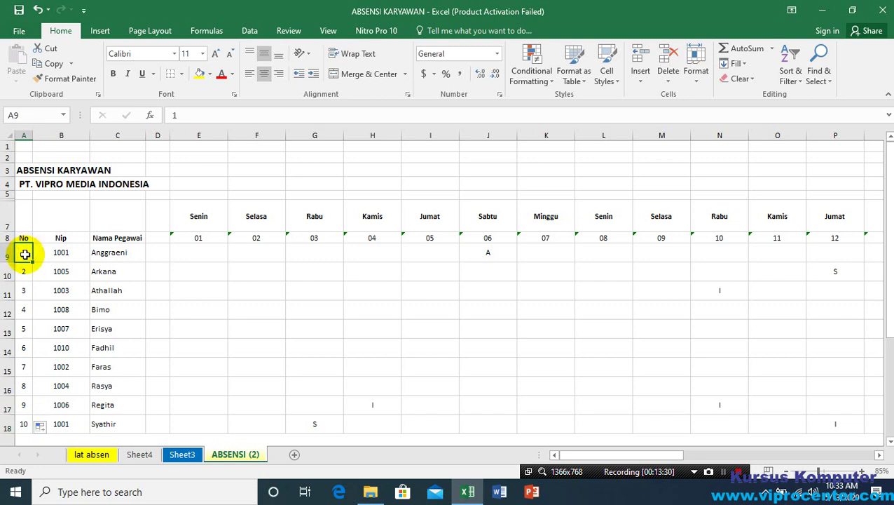
{"action": "left_click_drag", "start_coordinate": [23, 271], "coordinate": [24, 421]}
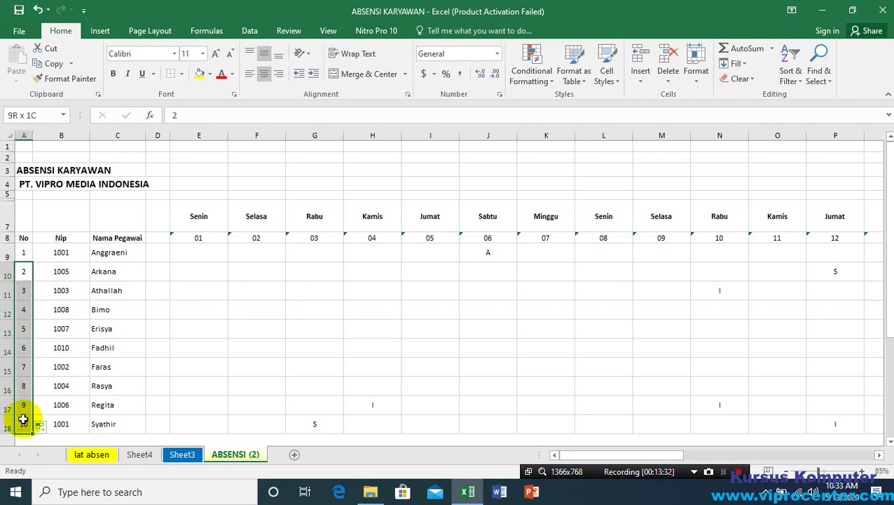
{"action": "key", "text": "Delete"}
Step: Fill the 1 in A9 down through A18 using the Fill Series option, and undo the fill
{"action": "left_click", "coordinate": [23, 254]}
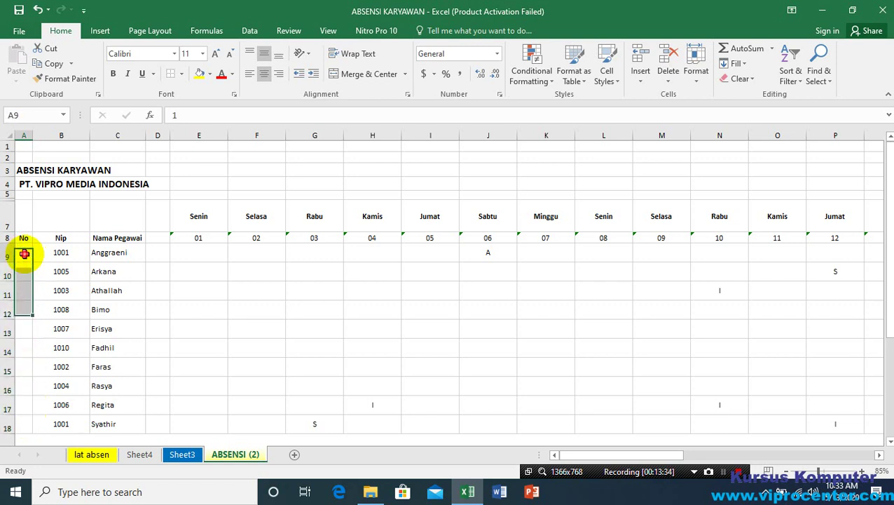
{"action": "left_click_drag", "start_coordinate": [32, 261], "coordinate": [21, 426]}
{"action": "left_click", "coordinate": [23, 437]}
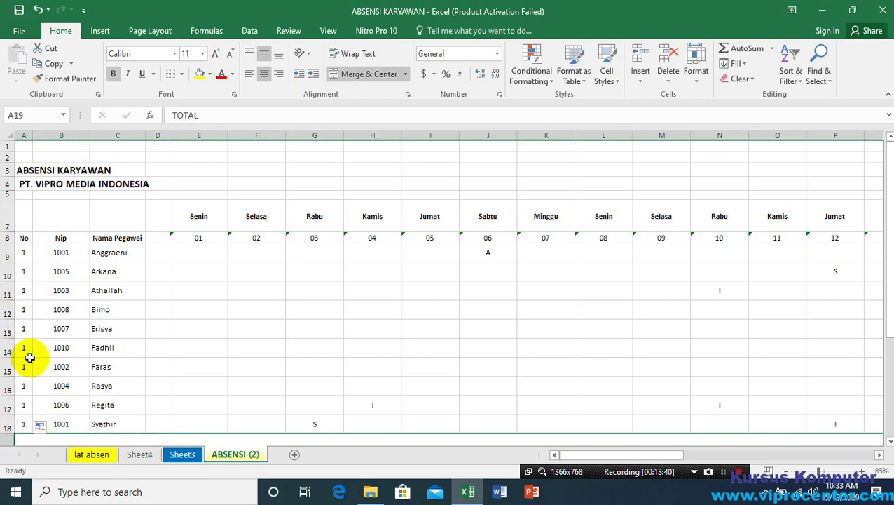
{"action": "left_click", "coordinate": [46, 425]}
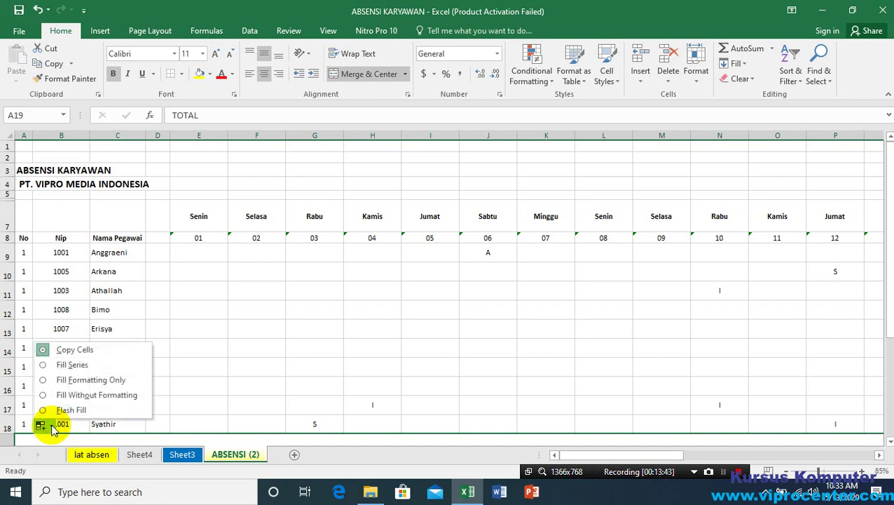
{"action": "left_click", "coordinate": [43, 364]}
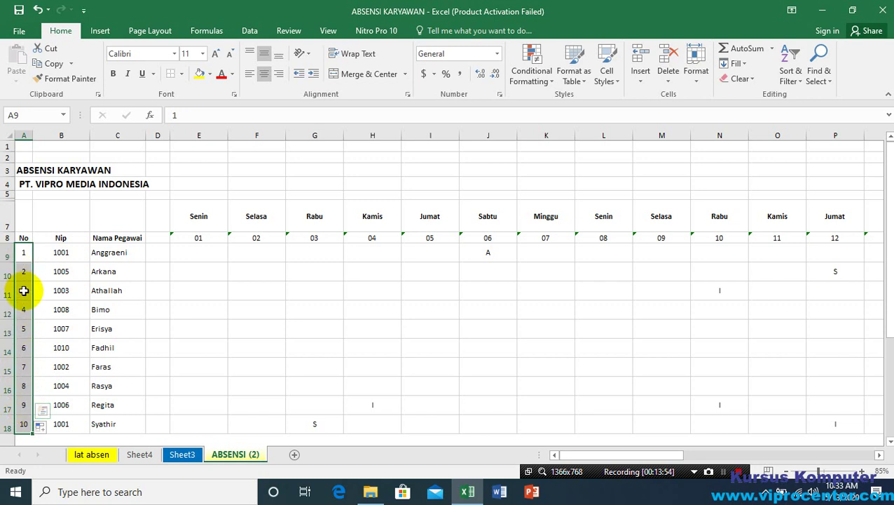
{"action": "key", "text": "ctrl+z"}
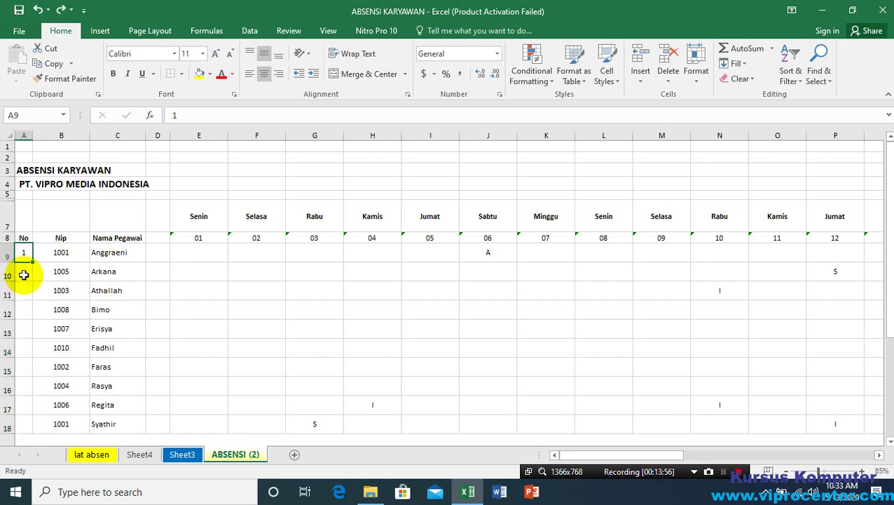
Step: Enter 2 in cell A10 and extend the number series from A9:A10 down through A18
{"action": "left_click", "coordinate": [25, 274]}
{"action": "type", "text": "2"}
{"action": "key", "text": "Return"}
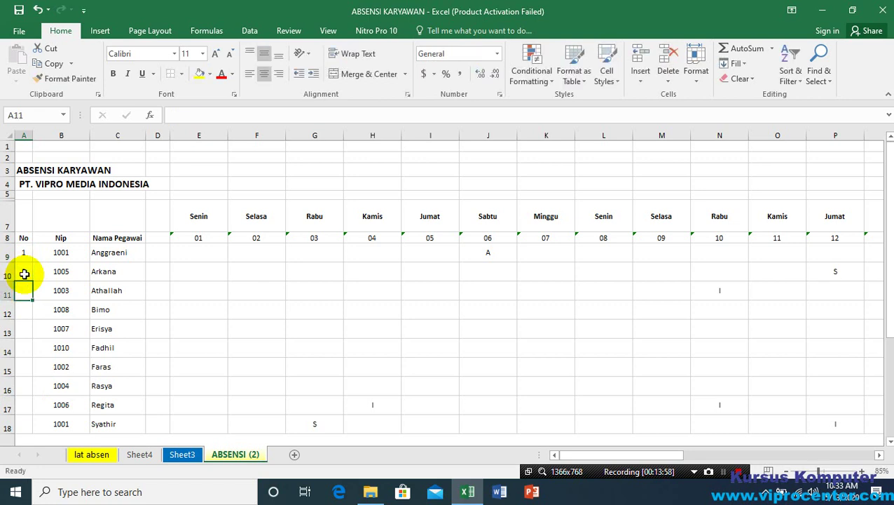
{"action": "left_click", "coordinate": [23, 251]}
{"action": "left_click_drag", "start_coordinate": [22, 251], "coordinate": [28, 427]}
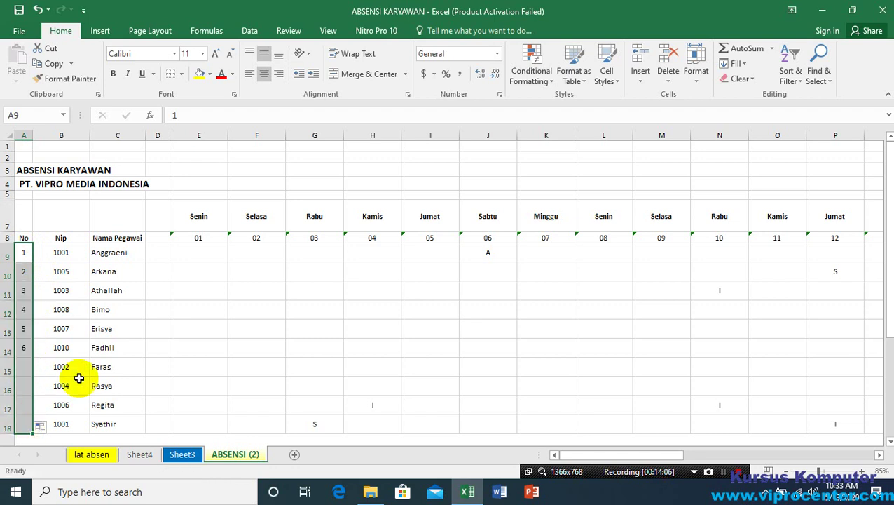
Step: Replace the Nip in cell B10 with the employee number that directly follows the one in B9
{"action": "left_click", "coordinate": [59, 252]}
{"action": "left_click", "coordinate": [70, 272]}
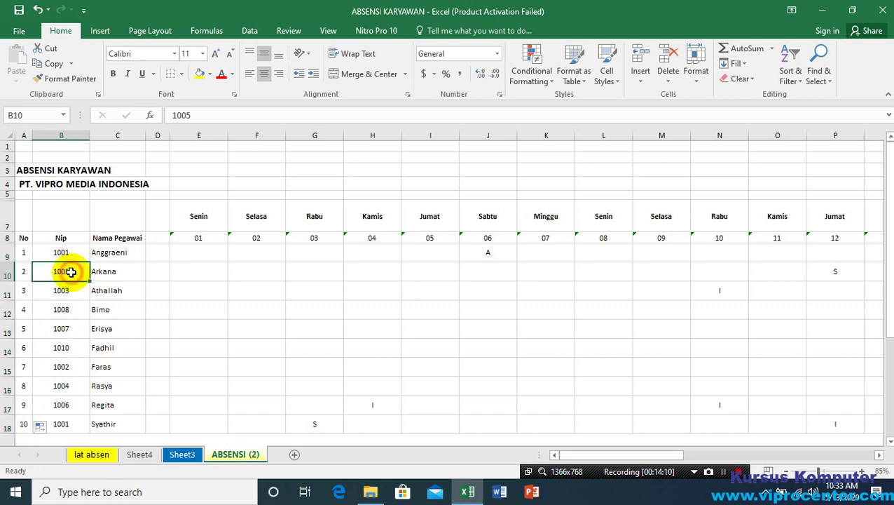
{"action": "type", "text": "1"}
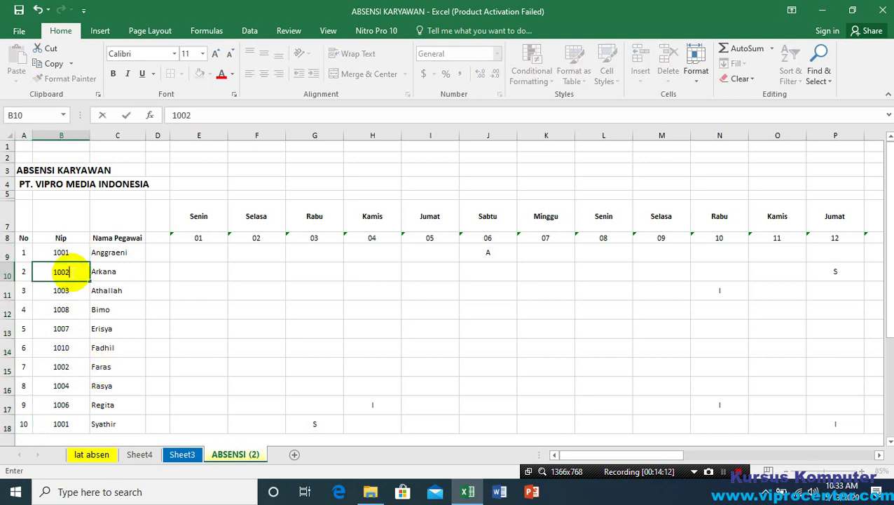
{"action": "type", "text": "002"}
{"action": "key", "text": "Return"}
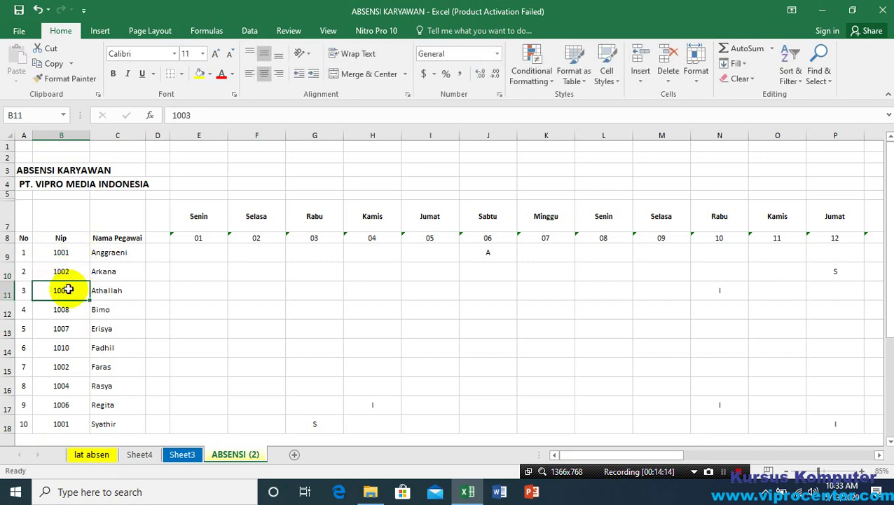
Step: Clear the Nip values in B11:B18 and fill the consecutive series from B9:B10 down through B18
{"action": "left_click_drag", "start_coordinate": [66, 289], "coordinate": [61, 420]}
{"action": "key", "text": "Delete"}
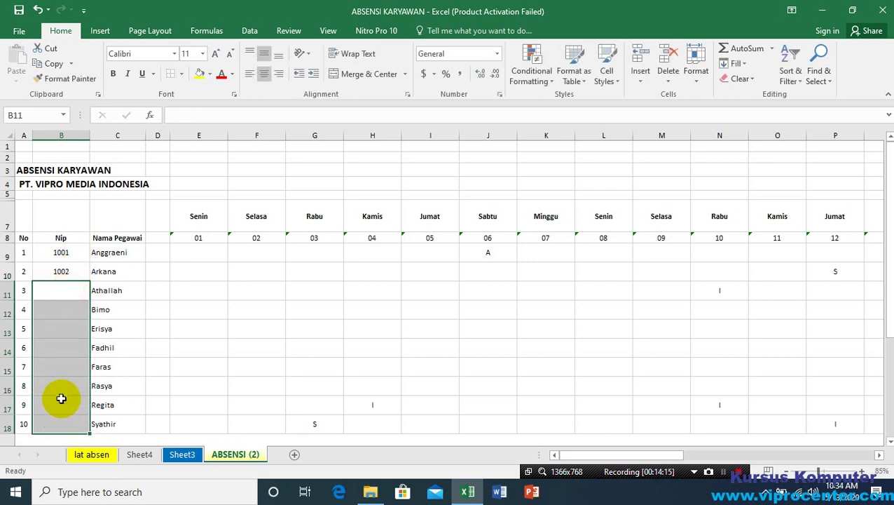
{"action": "left_click_drag", "start_coordinate": [50, 249], "coordinate": [76, 432]}
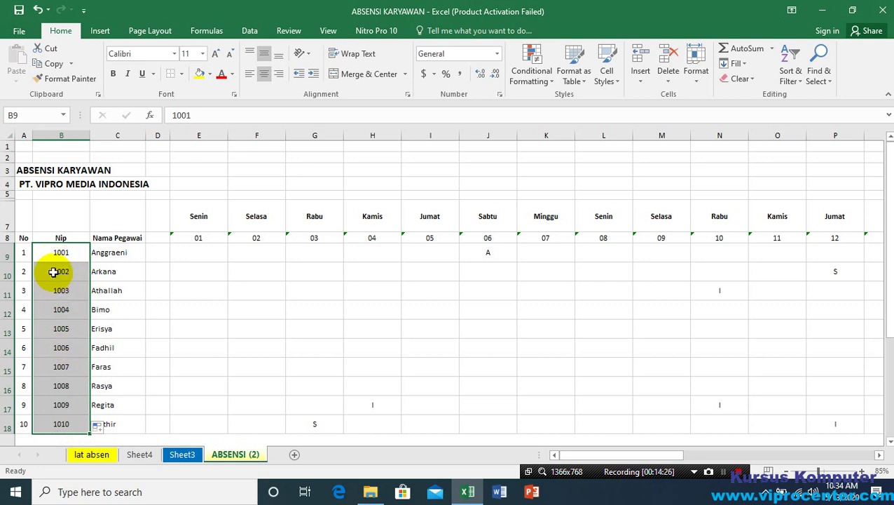
Step: Examine the starting value pairs of the filled series in Nip cells B9:B10 and No cells A9:A10
{"action": "left_click", "coordinate": [61, 254]}
{"action": "left_click", "coordinate": [60, 272]}
{"action": "left_click", "coordinate": [61, 252]}
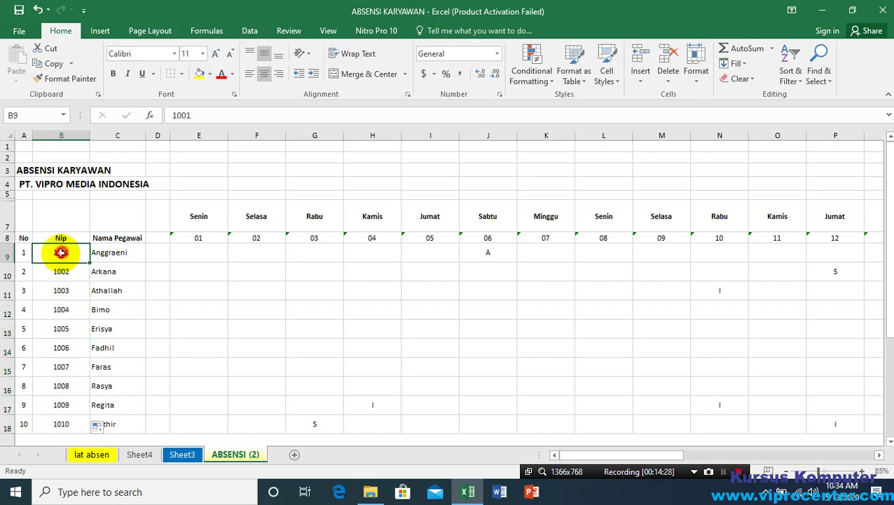
{"action": "left_click", "coordinate": [61, 272]}
{"action": "left_click", "coordinate": [24, 254]}
{"action": "left_click", "coordinate": [24, 274]}
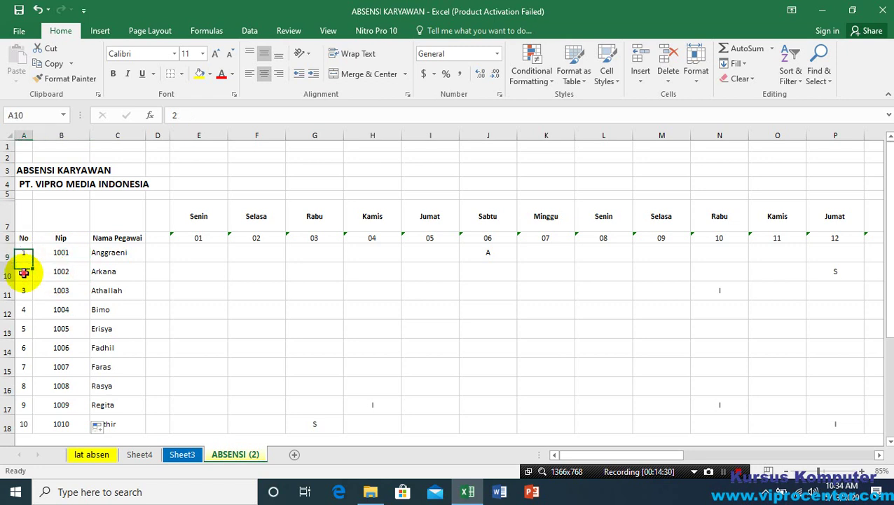
{"action": "left_click_drag", "start_coordinate": [23, 254], "coordinate": [24, 273]}
{"action": "left_click", "coordinate": [74, 254]}
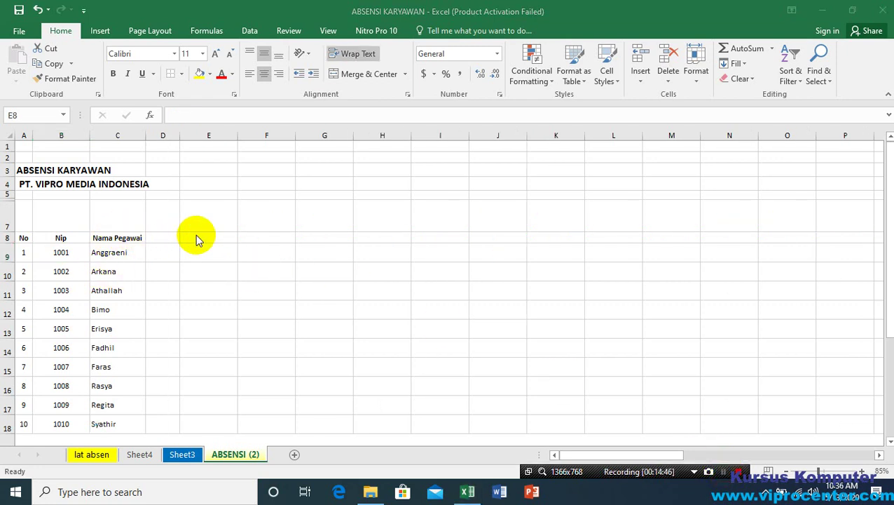
Step: Enter the first date header in cell E8 as text, '01, with a leading apostrophe
{"action": "left_click", "coordinate": [198, 238]}
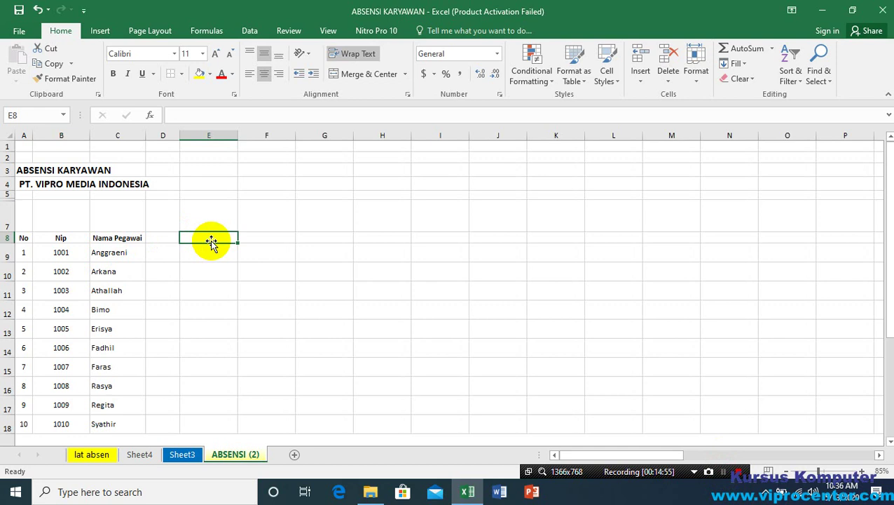
{"action": "type", "text": "'01"}
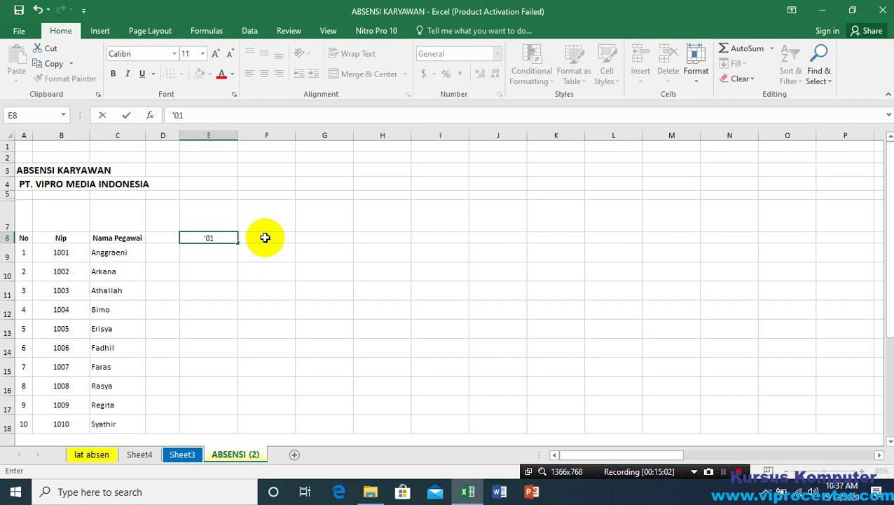
{"action": "key", "text": "Return"}
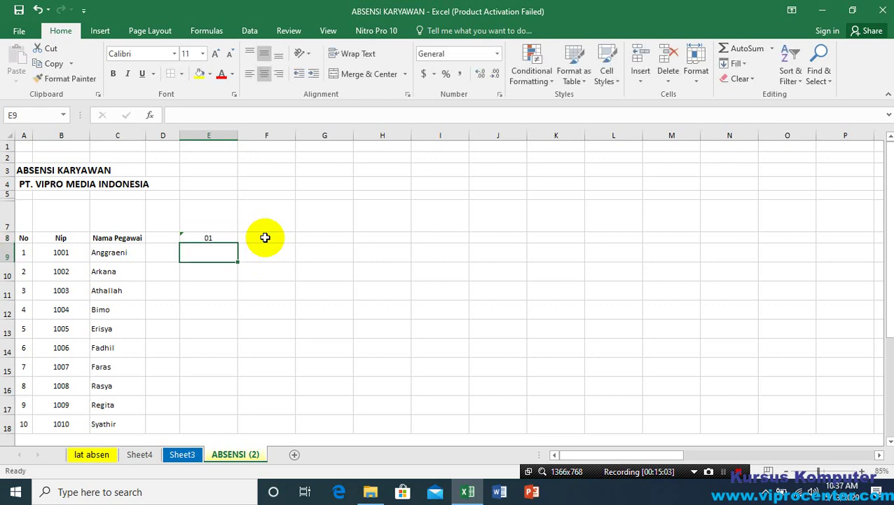
Step: Replace the date header in cell E8 with the plain number 1
{"action": "left_click", "coordinate": [219, 238]}
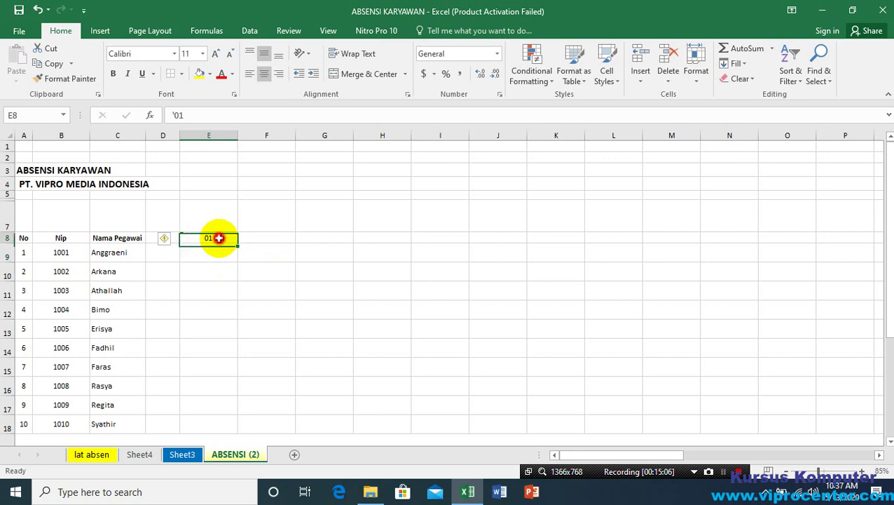
{"action": "type", "text": "1"}
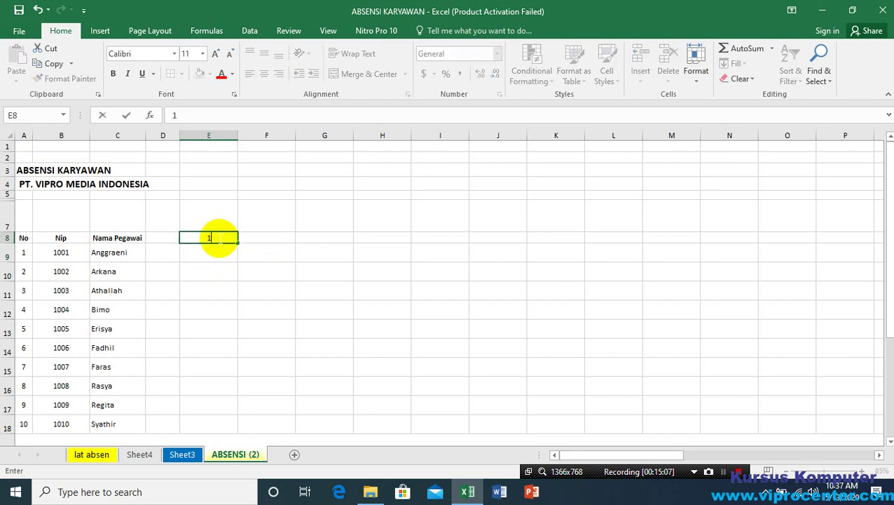
{"action": "key", "text": "Return"}
Step: Try to enter 01 without an apostrophe in cell E8 and inspect the cell's content
{"action": "left_click", "coordinate": [219, 237]}
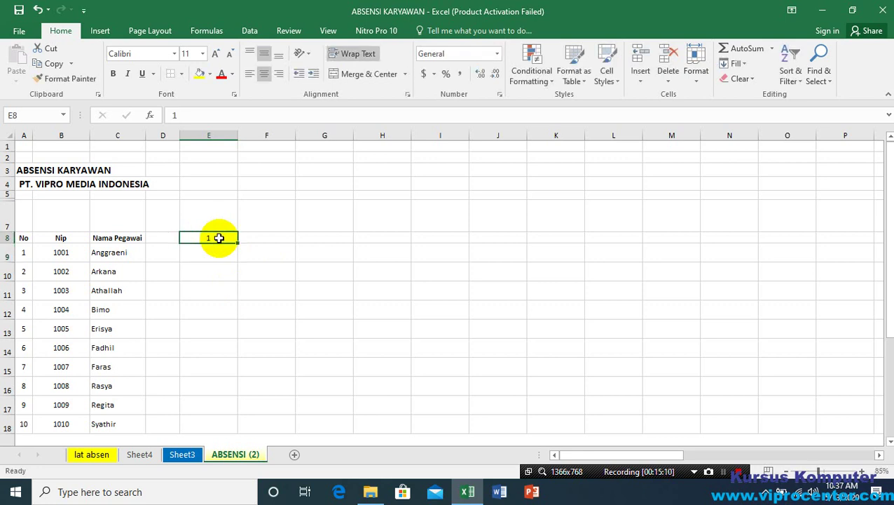
{"action": "type", "text": "01"}
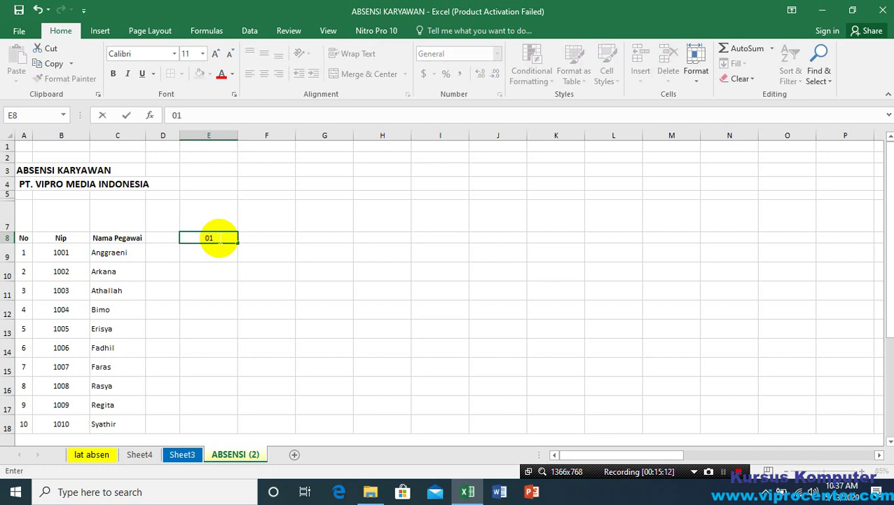
{"action": "key", "text": "Return"}
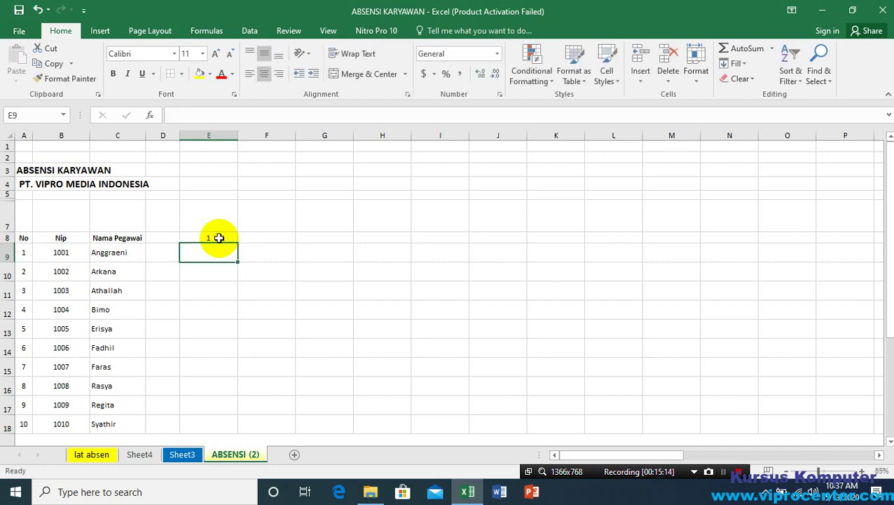
{"action": "left_click", "coordinate": [218, 237]}
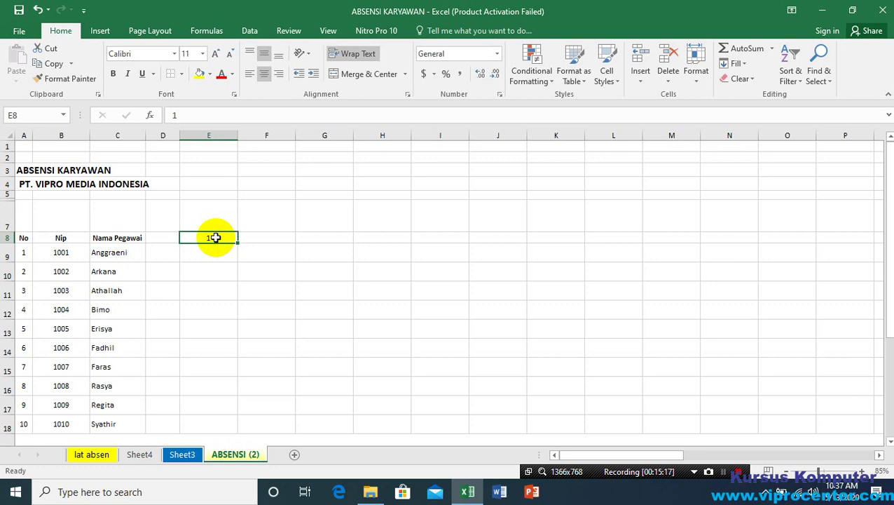
Step: Enter '01 as text in cell E8 and autofill the date headers across row 8 up to 10 in cell N8
{"action": "type", "text": "'0"}
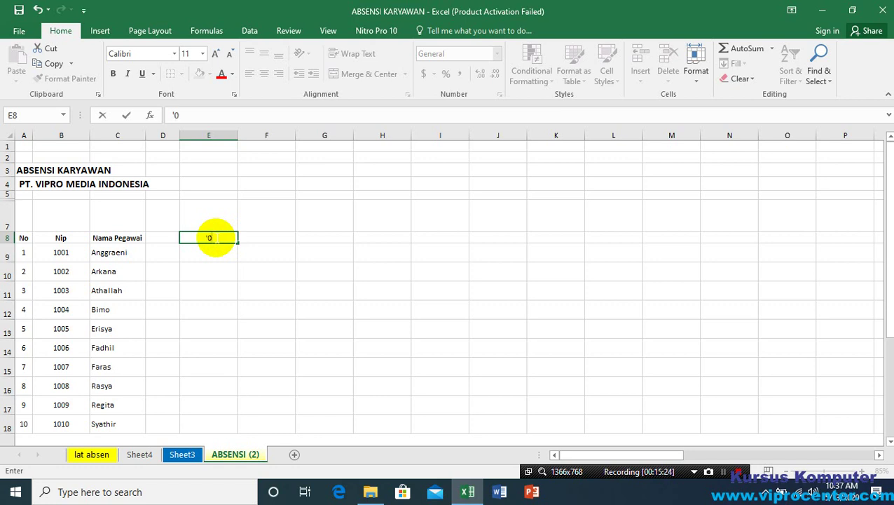
{"action": "key", "text": "Return"}
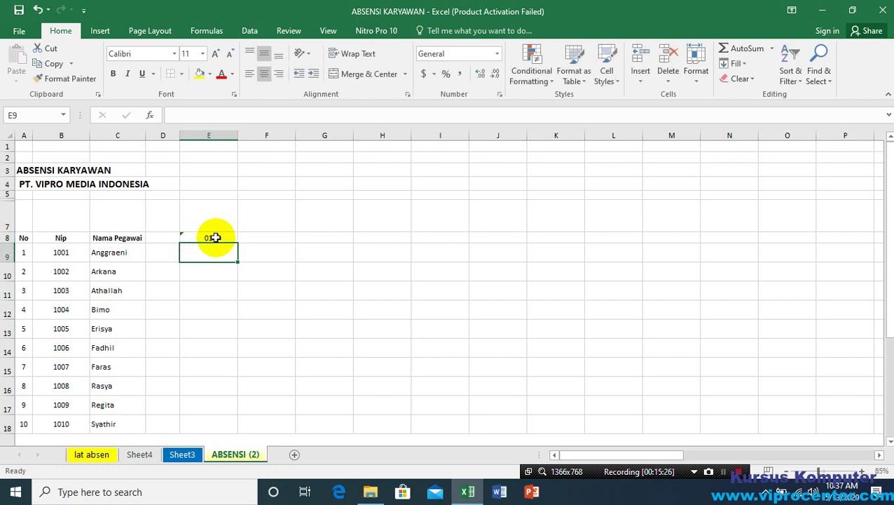
{"action": "left_click", "coordinate": [215, 238]}
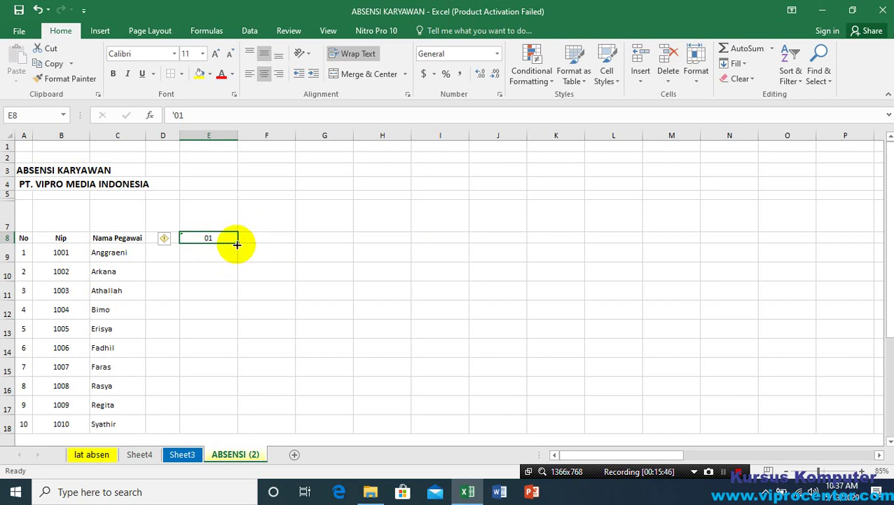
{"action": "left_click_drag", "start_coordinate": [237, 244], "coordinate": [446, 248]}
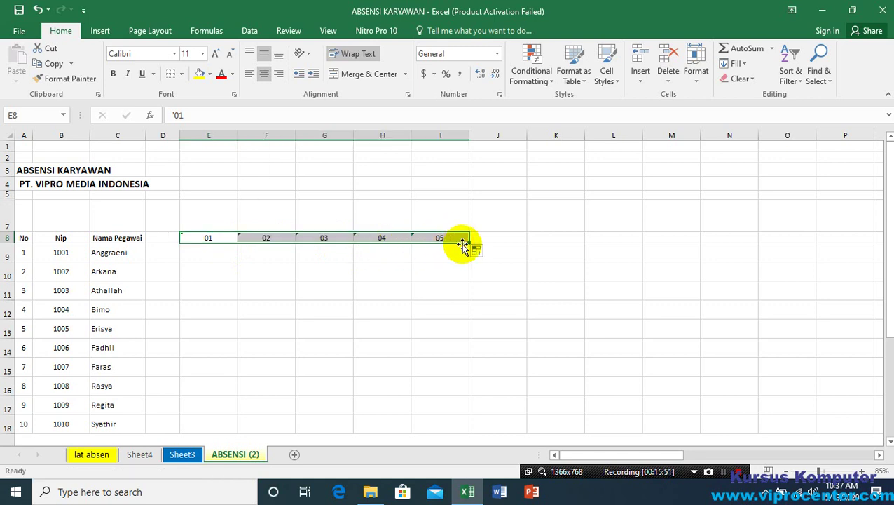
{"action": "left_click", "coordinate": [457, 243]}
{"action": "left_click_drag", "start_coordinate": [465, 244], "coordinate": [737, 241]}
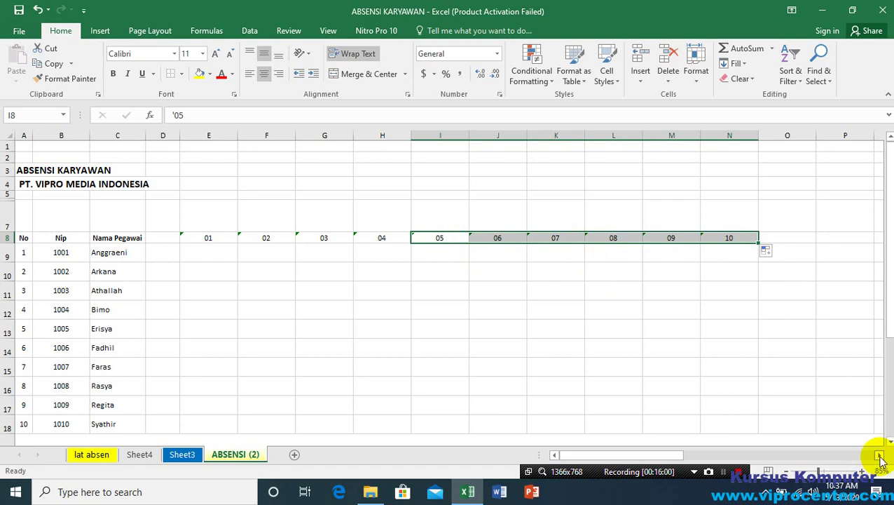
Step: Extend the date header series along row 8 from 10 in cell N8 up to 30 in cell AH8
{"action": "left_click_drag", "start_coordinate": [880, 457], "coordinate": [871, 459]}
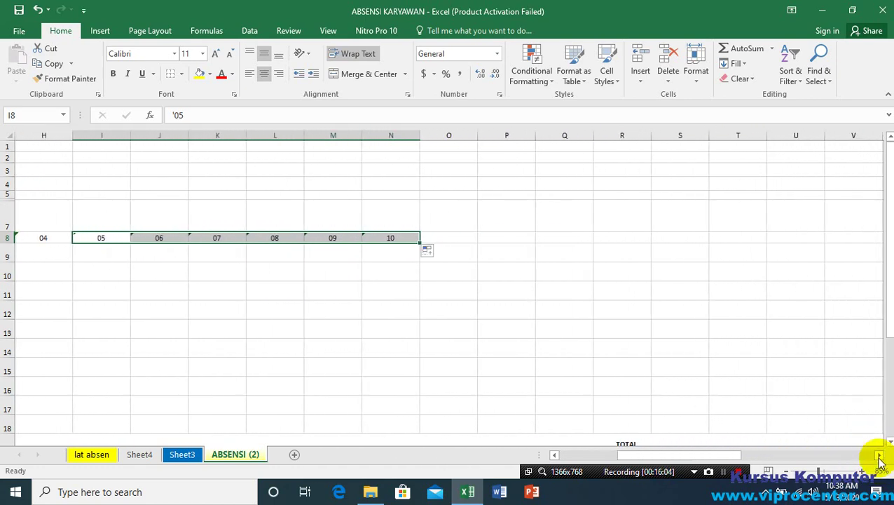
{"action": "left_click_drag", "start_coordinate": [880, 457], "coordinate": [879, 458]}
{"action": "left_click_drag", "start_coordinate": [189, 243], "coordinate": [598, 252]}
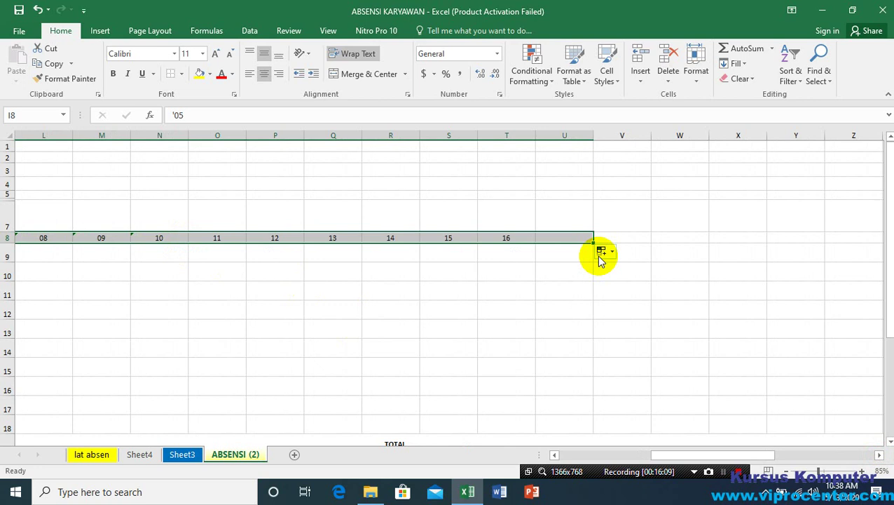
{"action": "left_click", "coordinate": [564, 239]}
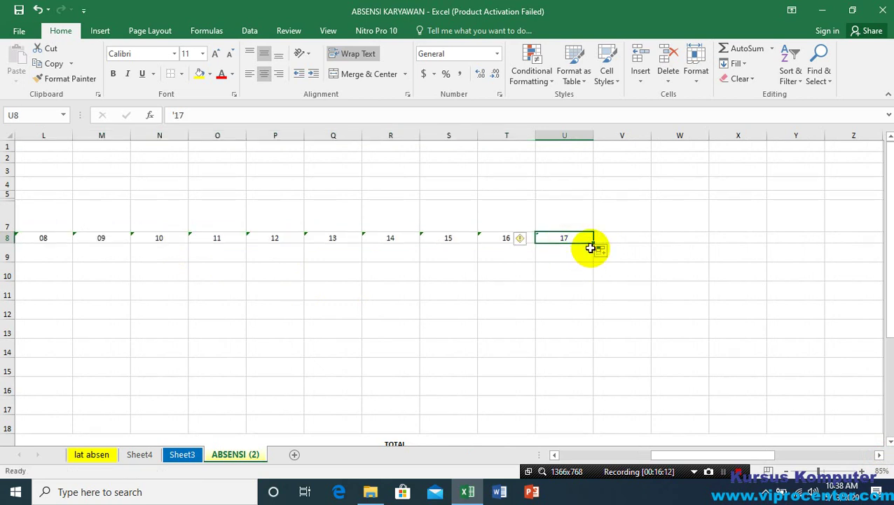
{"action": "left_click_drag", "start_coordinate": [593, 240], "coordinate": [818, 255]}
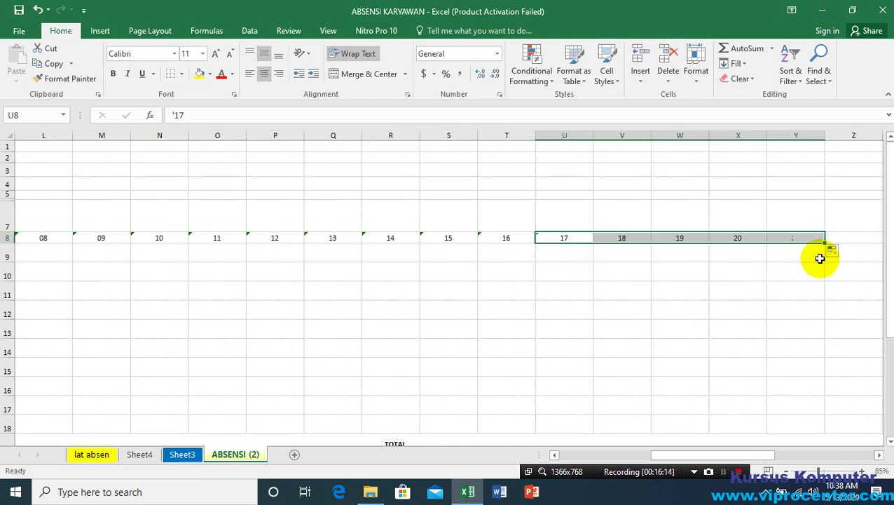
{"action": "left_click", "coordinate": [879, 454]}
{"action": "left_click", "coordinate": [879, 455]}
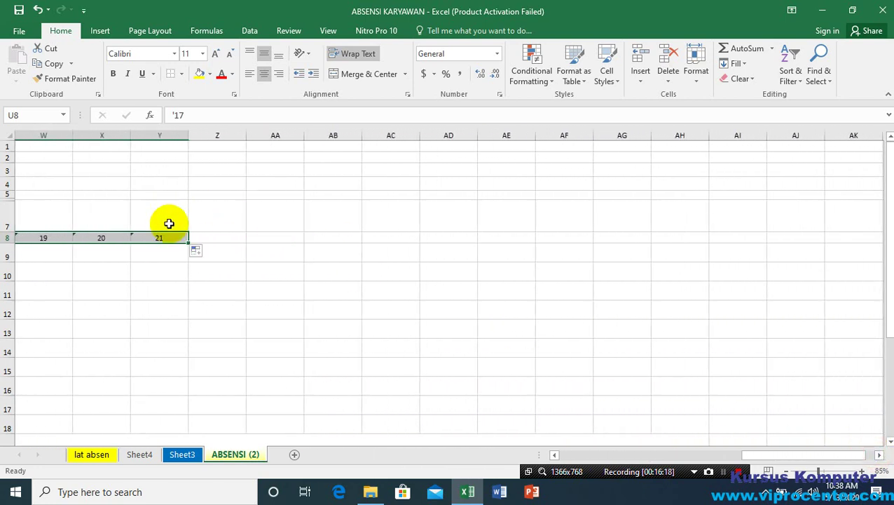
{"action": "left_click_drag", "start_coordinate": [189, 243], "coordinate": [711, 246]}
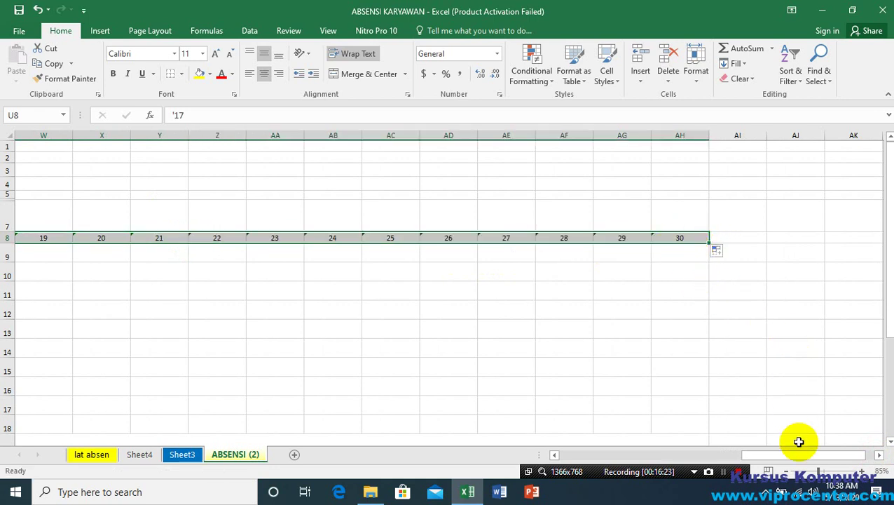
Step: Re-enter '01 with the leading apostrophe in cell E8 and autofill it again up to 08 in cell L8
{"action": "left_click_drag", "start_coordinate": [794, 455], "coordinate": [596, 461]}
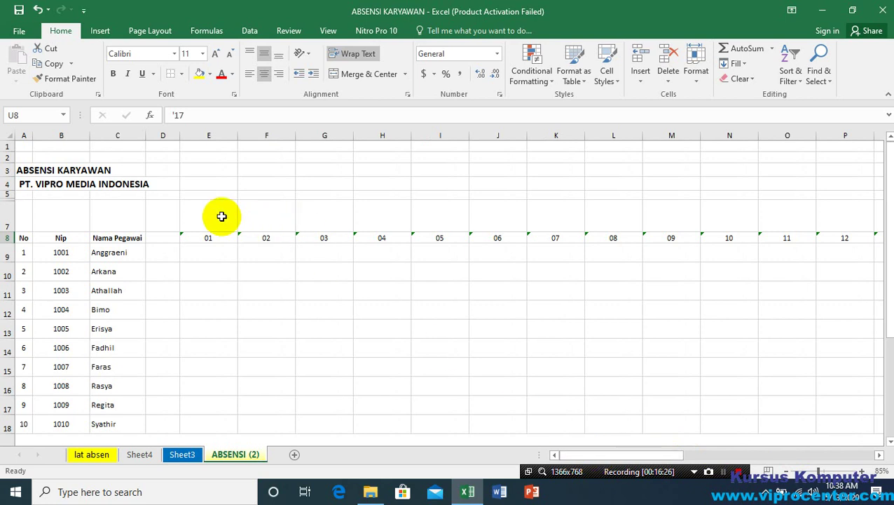
{"action": "left_click", "coordinate": [208, 239]}
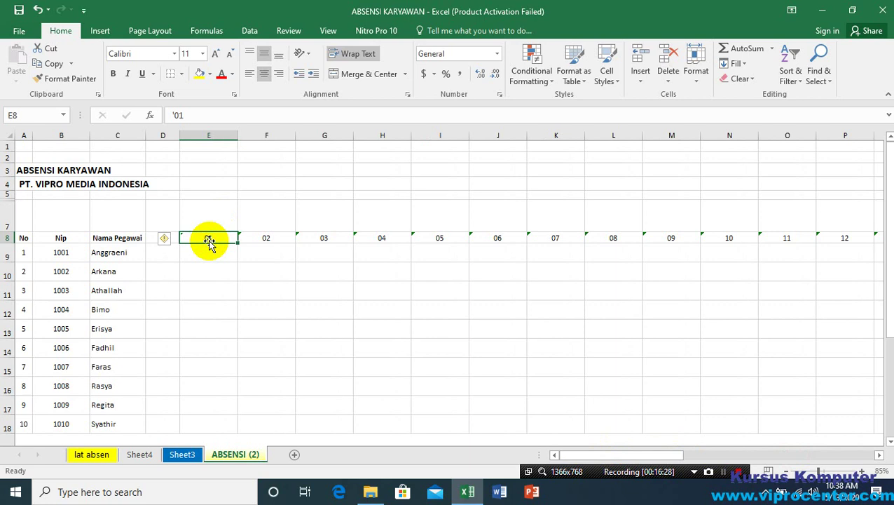
{"action": "type", "text": "'"}
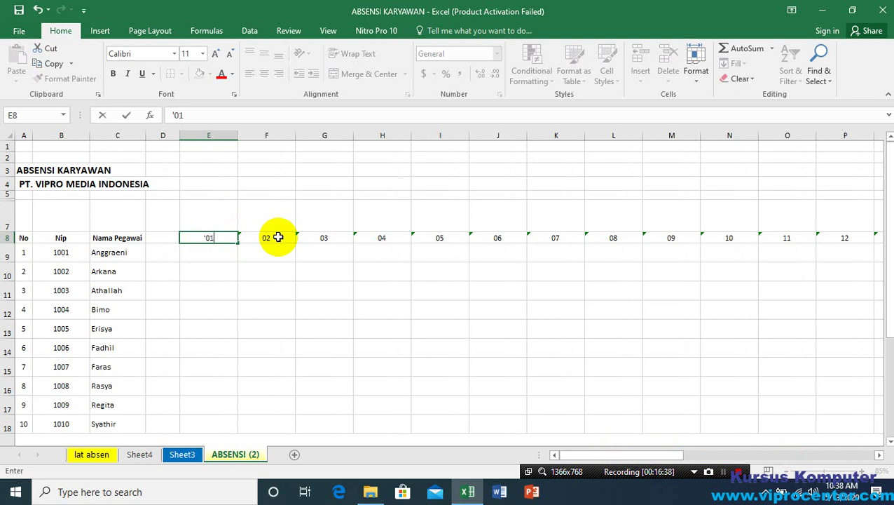
{"action": "key", "text": "Return"}
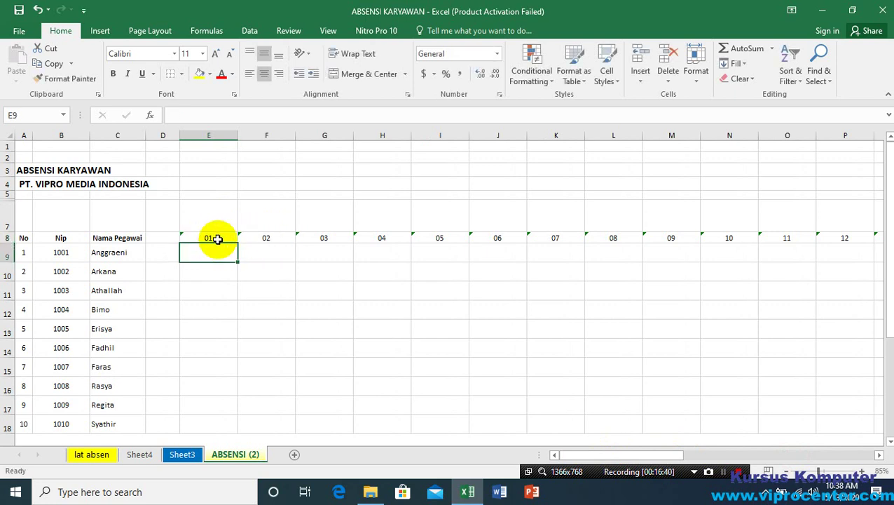
{"action": "left_click", "coordinate": [224, 245]}
{"action": "left_click_drag", "start_coordinate": [237, 244], "coordinate": [659, 247]}
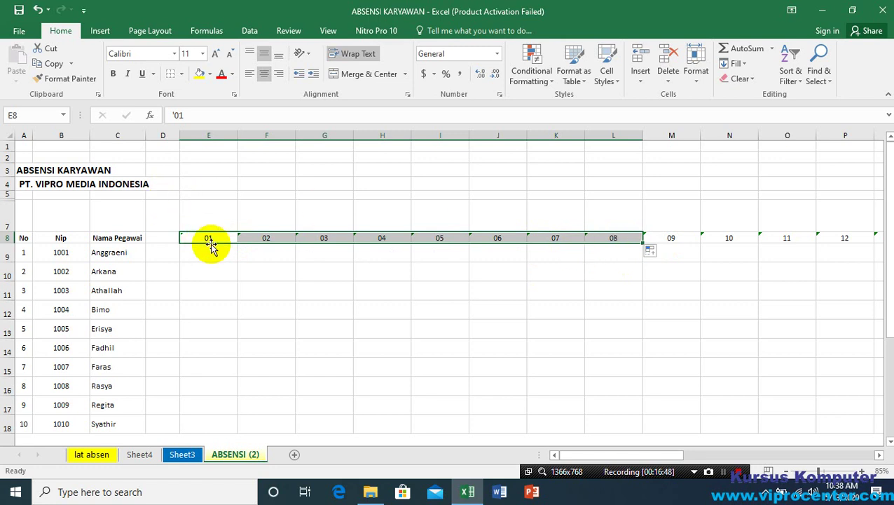
Step: Enter the day header SENIN in cell E7 above date 01
{"action": "left_click", "coordinate": [208, 219]}
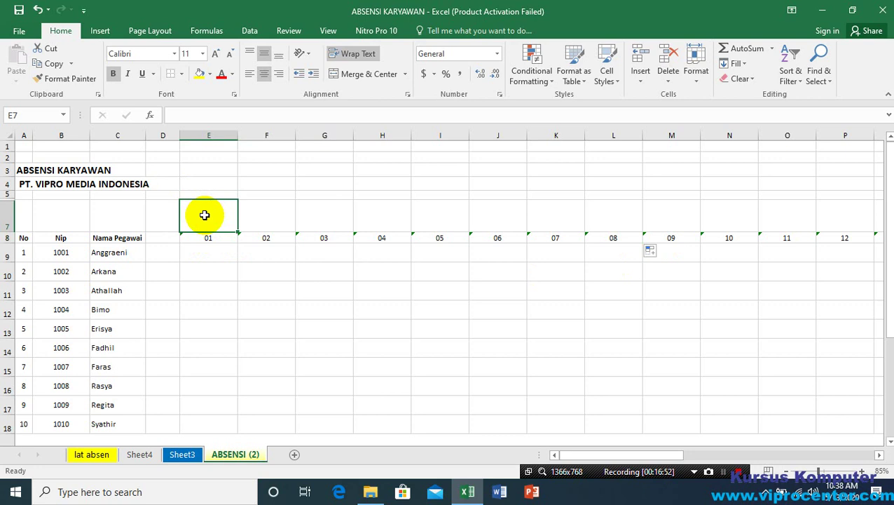
{"action": "double_click", "coordinate": [205, 215]}
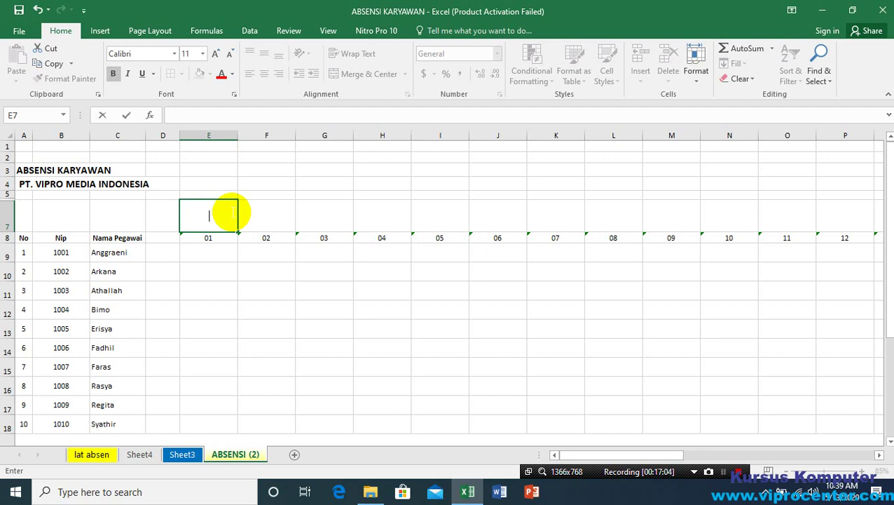
{"action": "type", "text": "SENIN"}
{"action": "key", "text": "Return"}
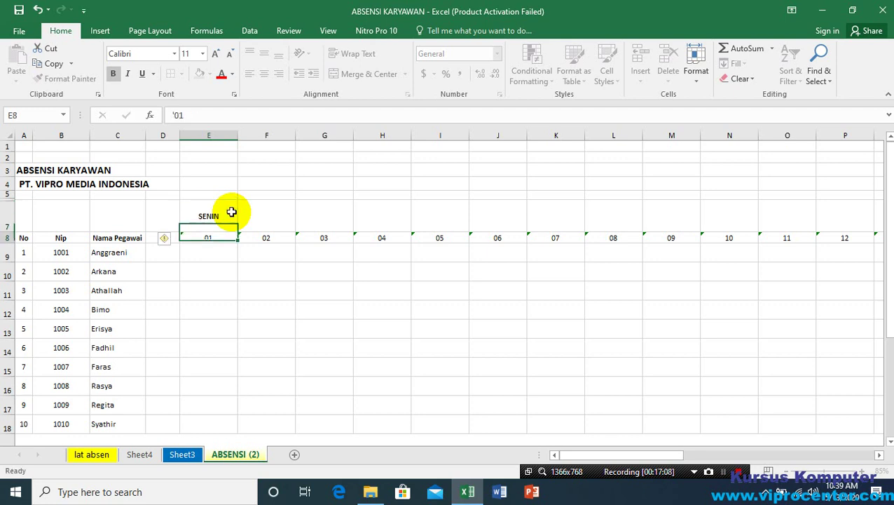
Step: Try to autofill the day names from SENIN in cell E7 across to I7 and inspect cells E7 and F7
{"action": "left_click", "coordinate": [221, 220]}
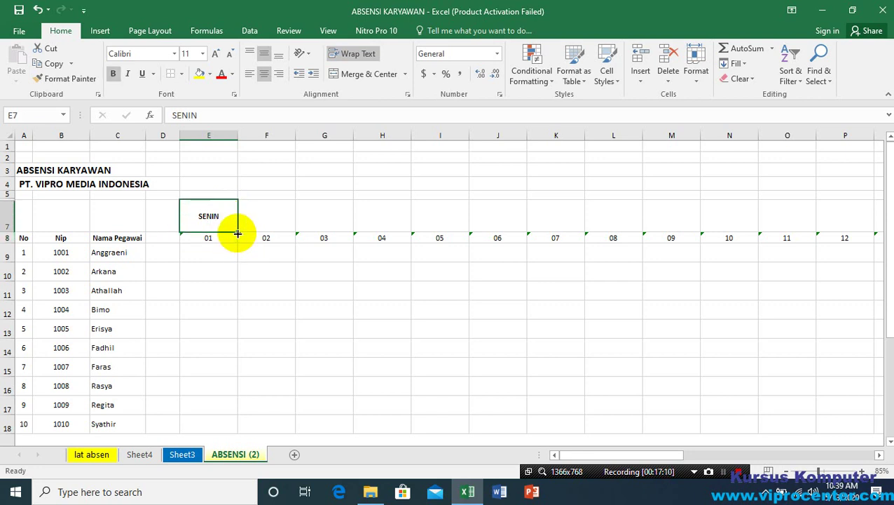
{"action": "left_click_drag", "start_coordinate": [237, 233], "coordinate": [474, 226]}
{"action": "left_click", "coordinate": [473, 225]}
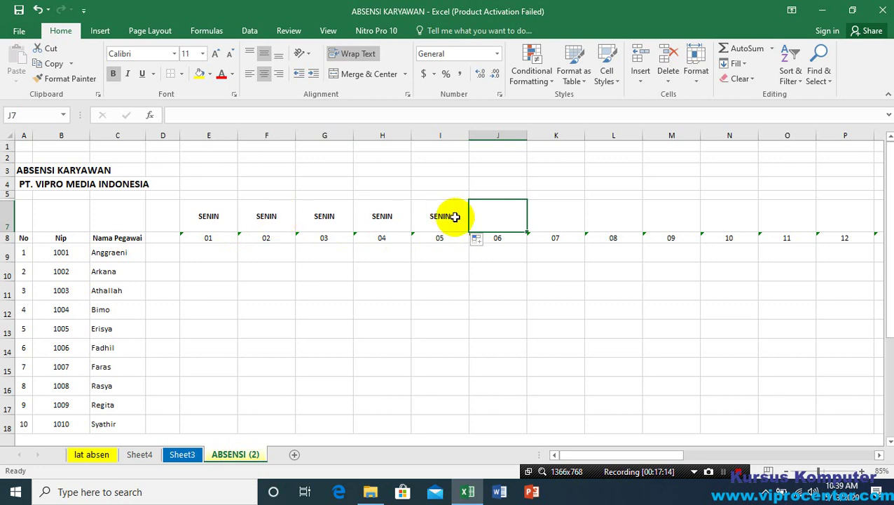
{"action": "left_click", "coordinate": [219, 217]}
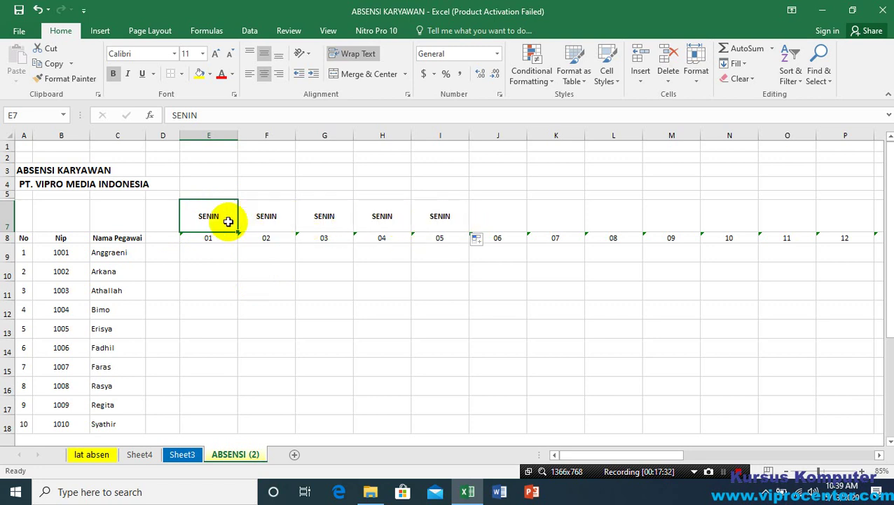
{"action": "left_click", "coordinate": [266, 216]}
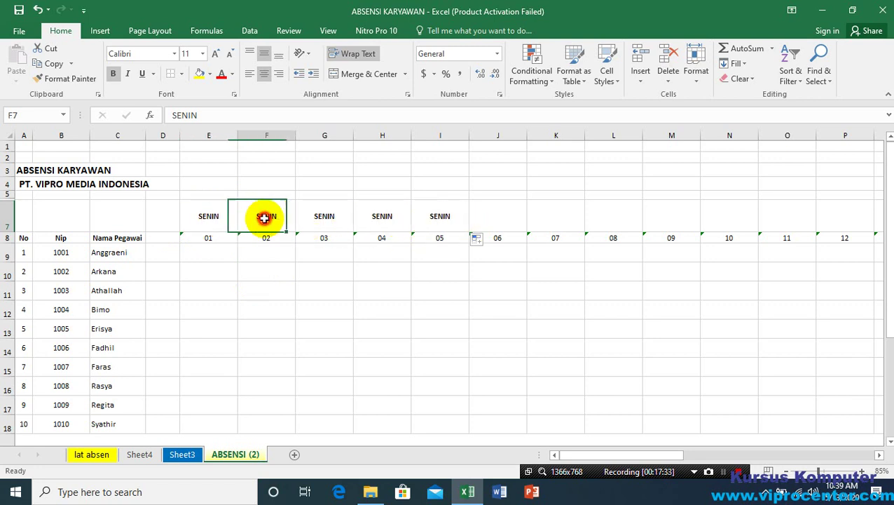
{"action": "left_click", "coordinate": [203, 215]}
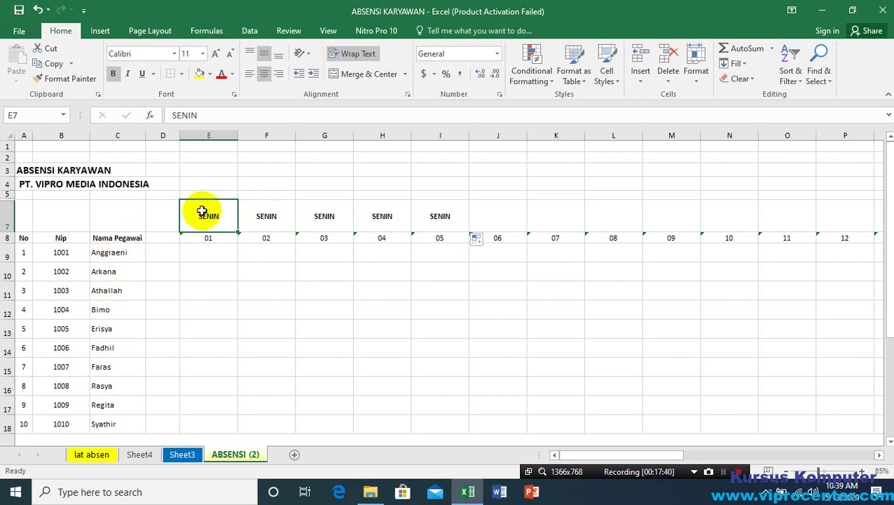
Step: Find the Edit Custom Lists setting in the General section of the advanced Excel options and close the options without changes
{"action": "left_click", "coordinate": [19, 32]}
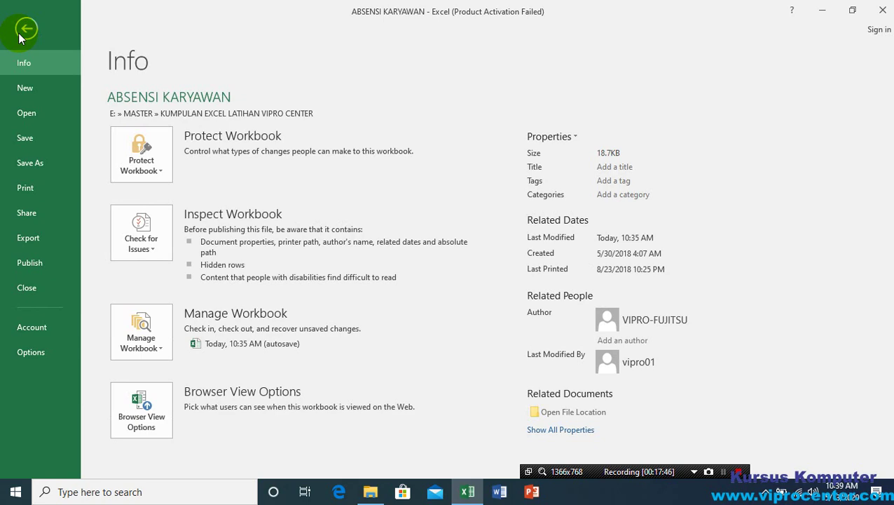
{"action": "left_click", "coordinate": [25, 28]}
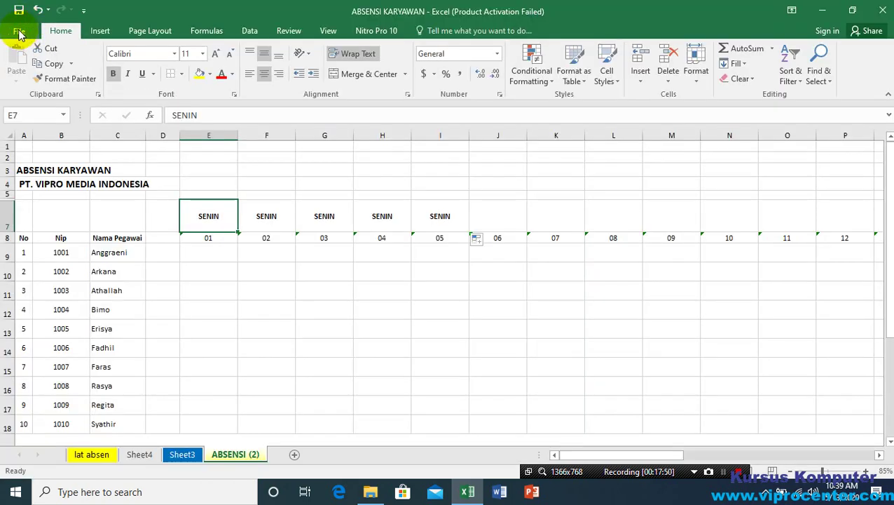
{"action": "left_click", "coordinate": [19, 35]}
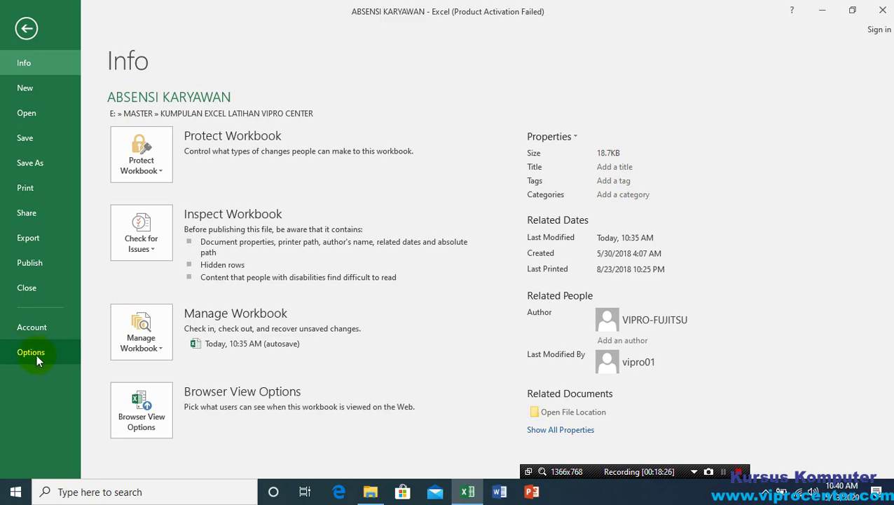
{"action": "left_click", "coordinate": [31, 352]}
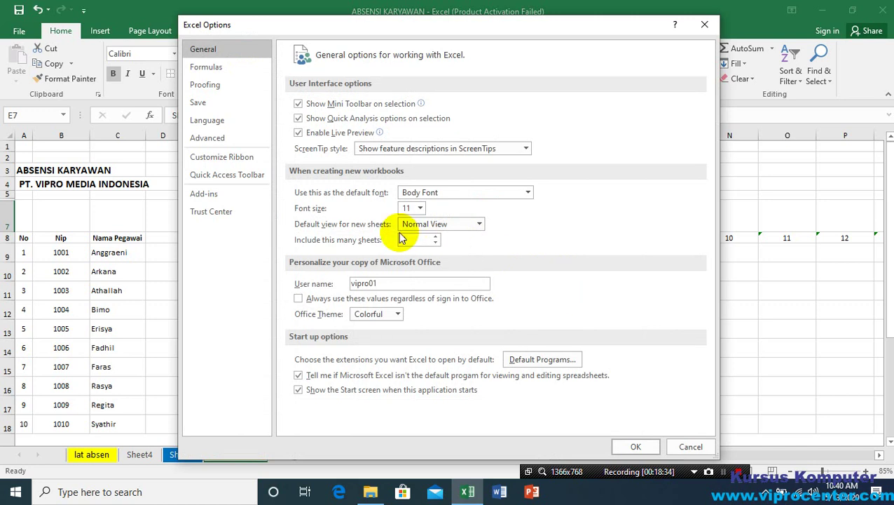
{"action": "left_click", "coordinate": [221, 138]}
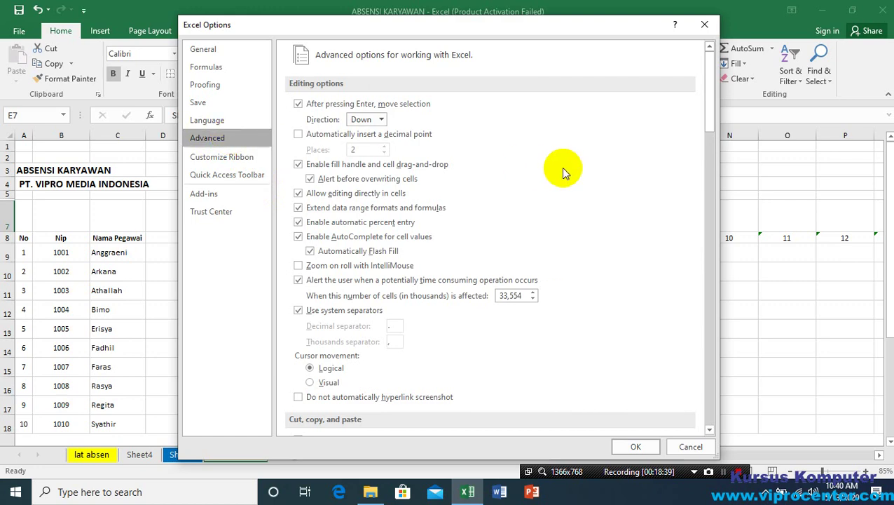
{"action": "left_click_drag", "start_coordinate": [712, 103], "coordinate": [706, 383]}
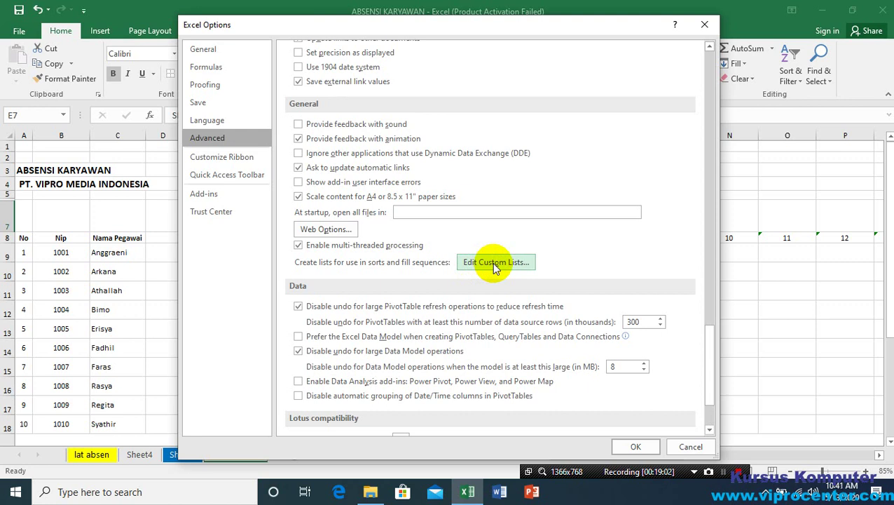
{"action": "left_click", "coordinate": [689, 448]}
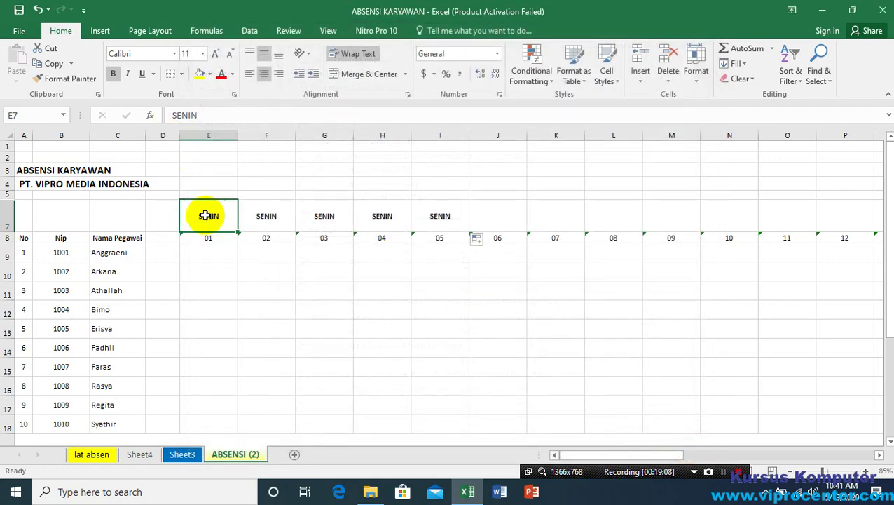
Step: Open the custom lists editor from the General section of the advanced Excel options
{"action": "left_click", "coordinate": [254, 215]}
{"action": "left_click", "coordinate": [214, 216]}
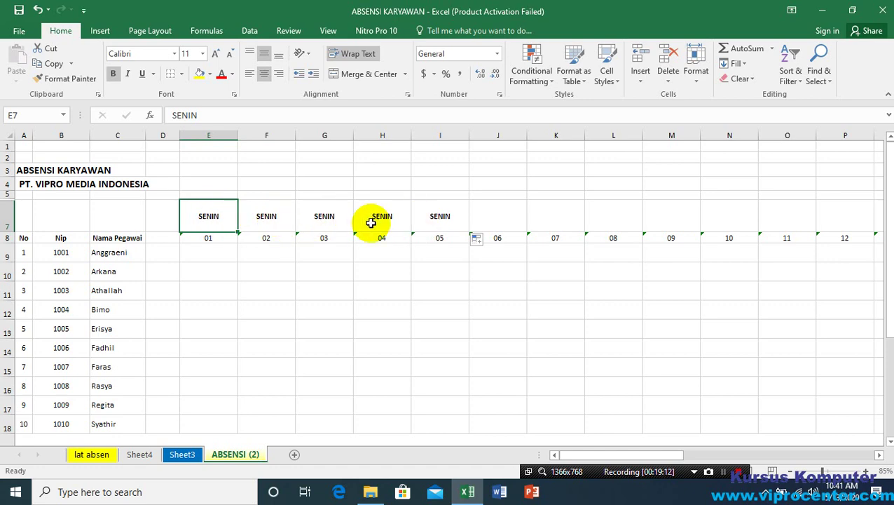
{"action": "left_click", "coordinate": [19, 32]}
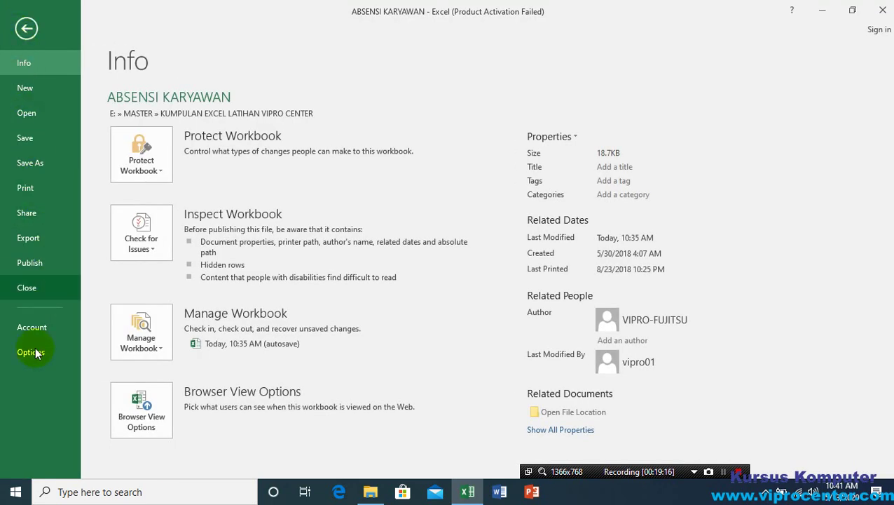
{"action": "left_click", "coordinate": [31, 352]}
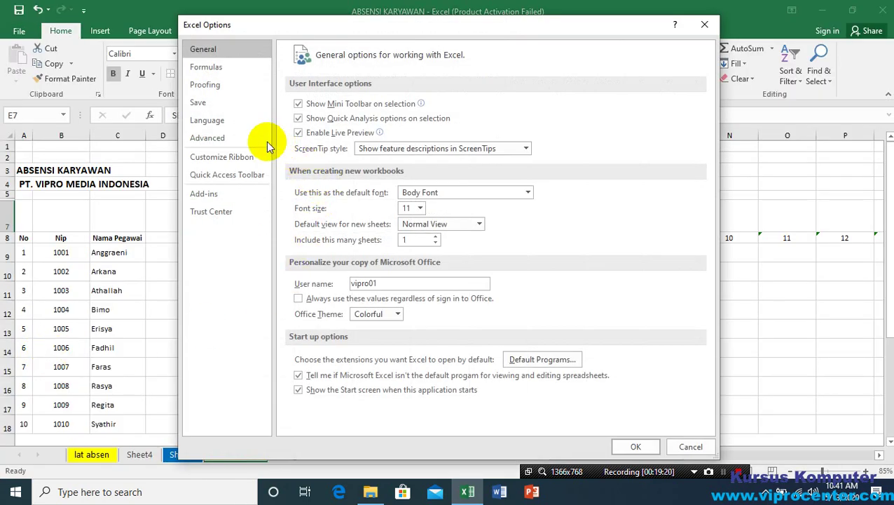
{"action": "left_click", "coordinate": [215, 140]}
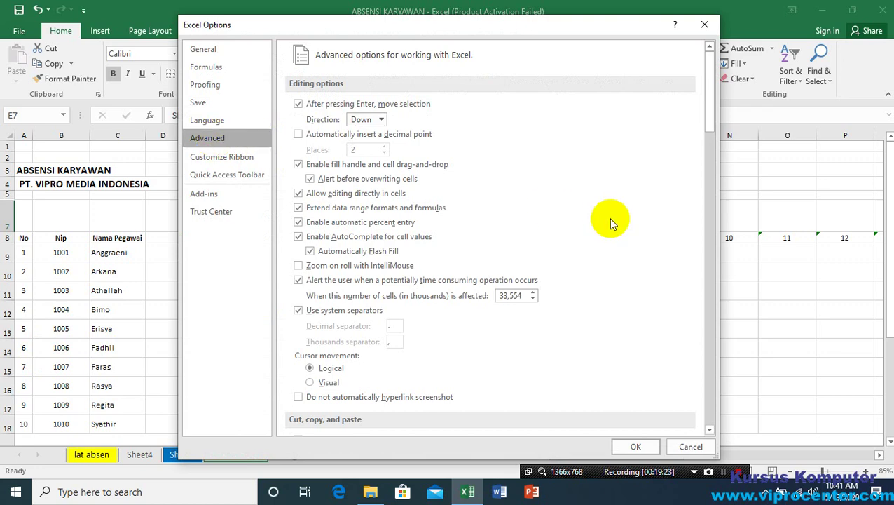
{"action": "left_click_drag", "start_coordinate": [707, 80], "coordinate": [689, 365]}
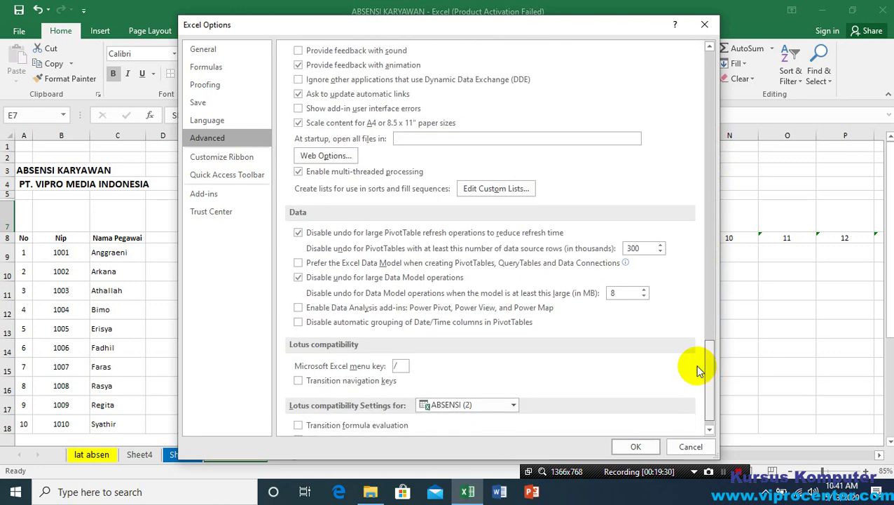
{"action": "left_click", "coordinate": [492, 187]}
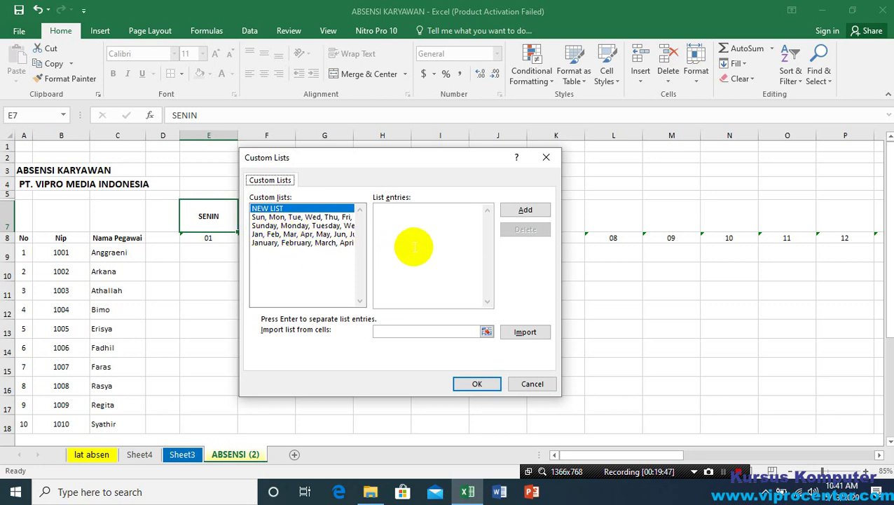
Step: Enter the new list's entries SENIN, SELASA, RABU, KAMIS, JUM'AT, SABTU and MINGGU, each on its own line
{"action": "left_click", "coordinate": [393, 213]}
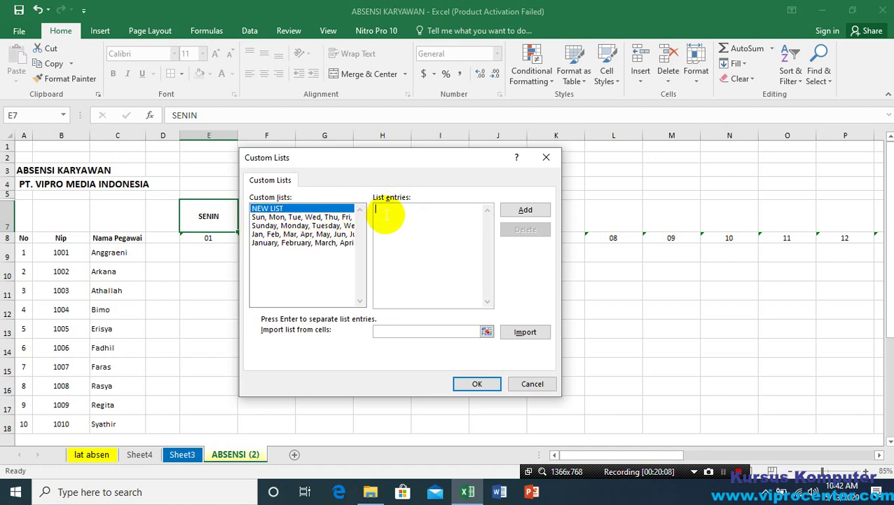
{"action": "type", "text": "S"}
{"action": "type", "text": "ENIN "}
{"action": "type", "text": "SELASA "}
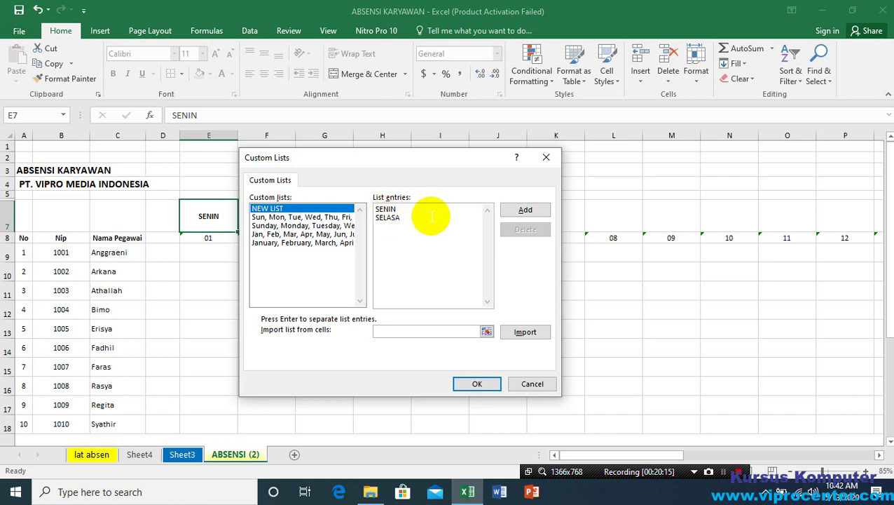
{"action": "type", "text": "RABU "}
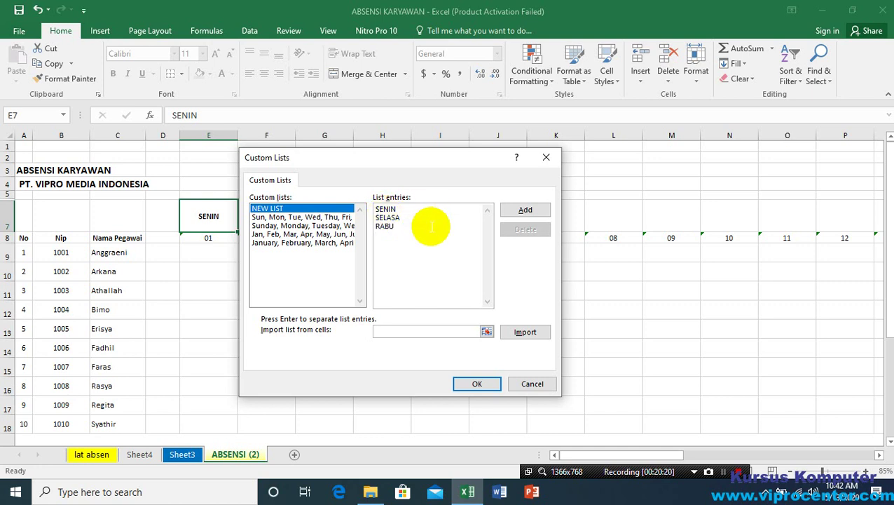
{"action": "type", "text": "KAMIS"}
{"action": "key", "text": "Return"}
{"action": "type", "text": "JUM'AT"}
{"action": "key", "text": "Return"}
{"action": "type", "text": "SABTU"}
{"action": "key", "text": "Return"}
{"action": "type", "text": "MINGGU"}
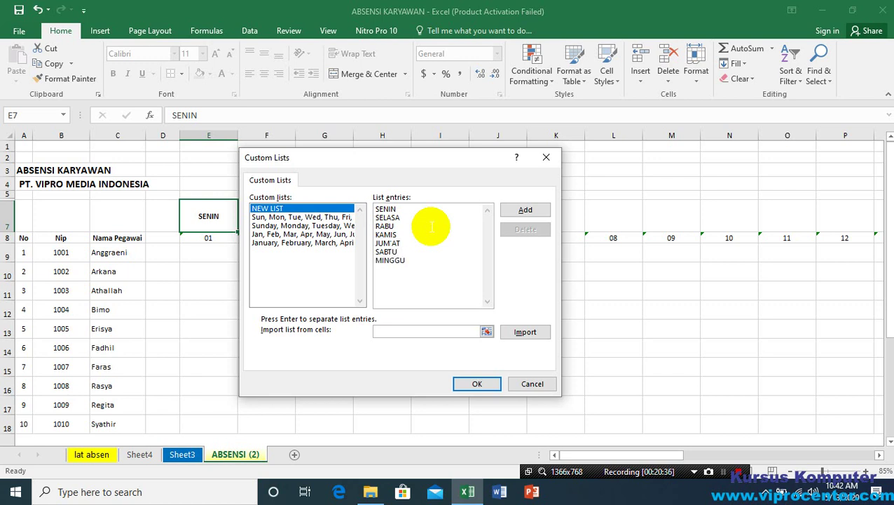
Step: Add the day-name entries as a custom list and accept both the list and the Excel options
{"action": "left_click", "coordinate": [522, 209]}
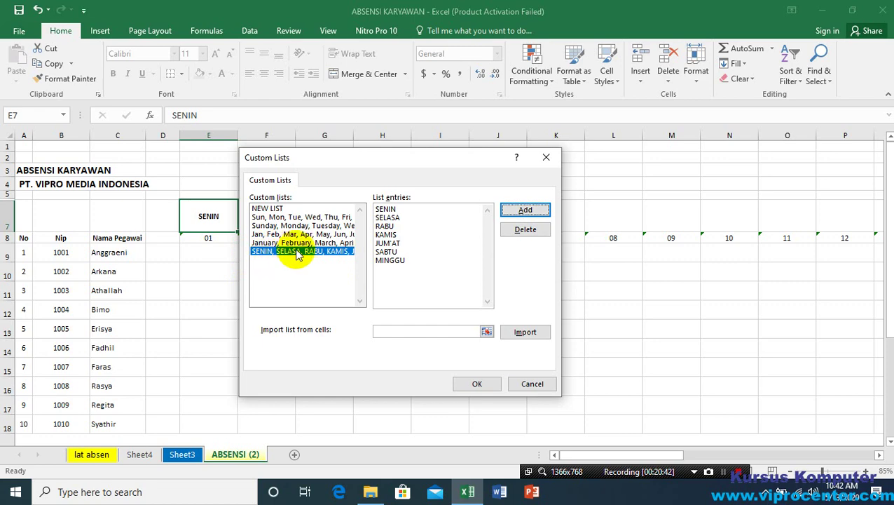
{"action": "left_click", "coordinate": [479, 384]}
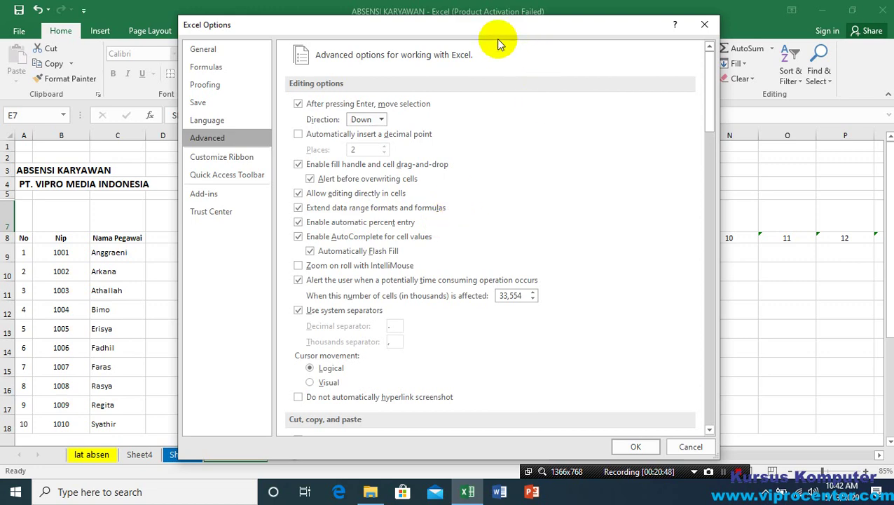
{"action": "left_click_drag", "start_coordinate": [491, 29], "coordinate": [489, 14]}
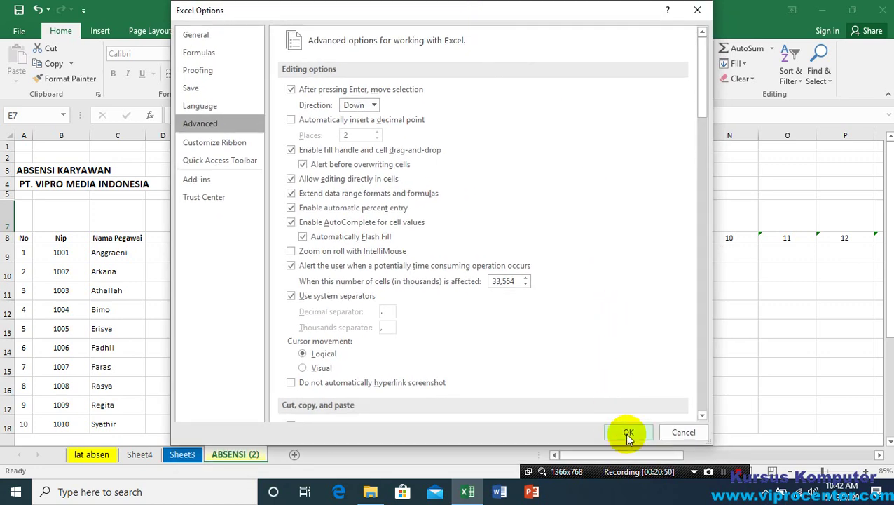
{"action": "left_click", "coordinate": [627, 431]}
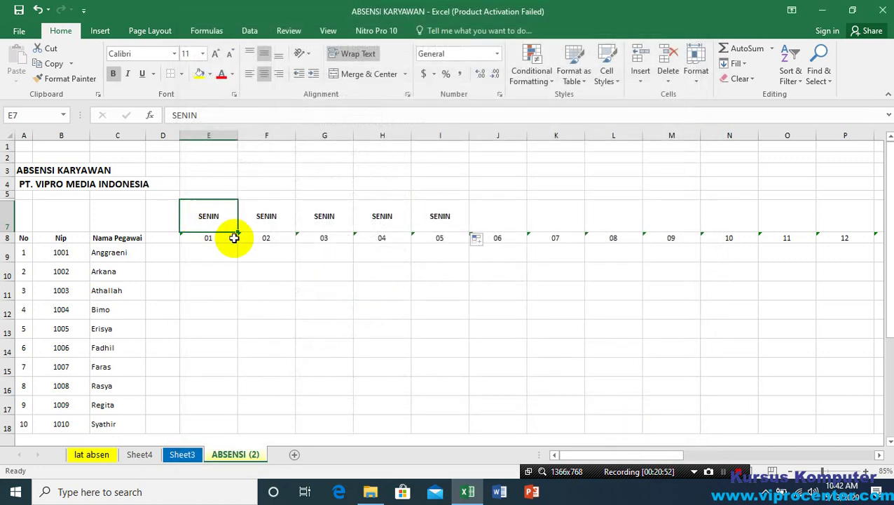
Step: Autofill the day names from SENIN in cell E7 to MINGGU in K7, and extend the fill to SELASA in AH7 above date 30
{"action": "left_click_drag", "start_coordinate": [238, 231], "coordinate": [602, 224]}
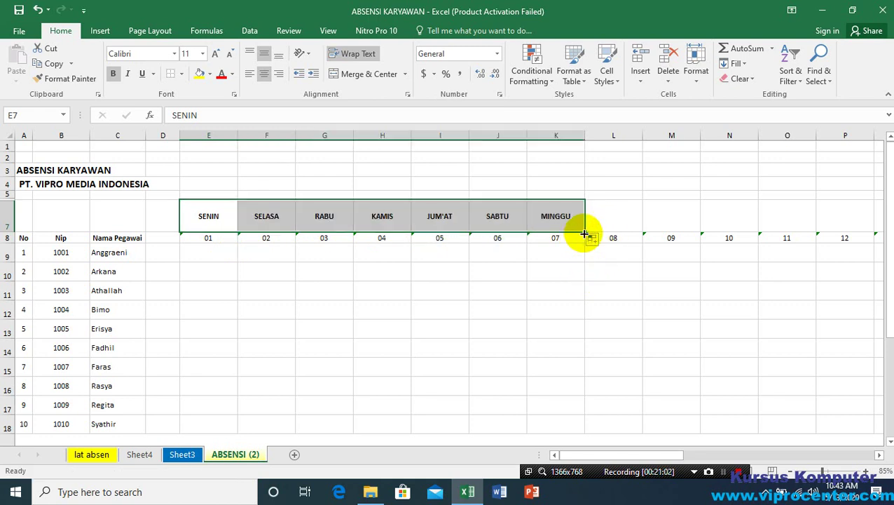
{"action": "left_click", "coordinate": [249, 216]}
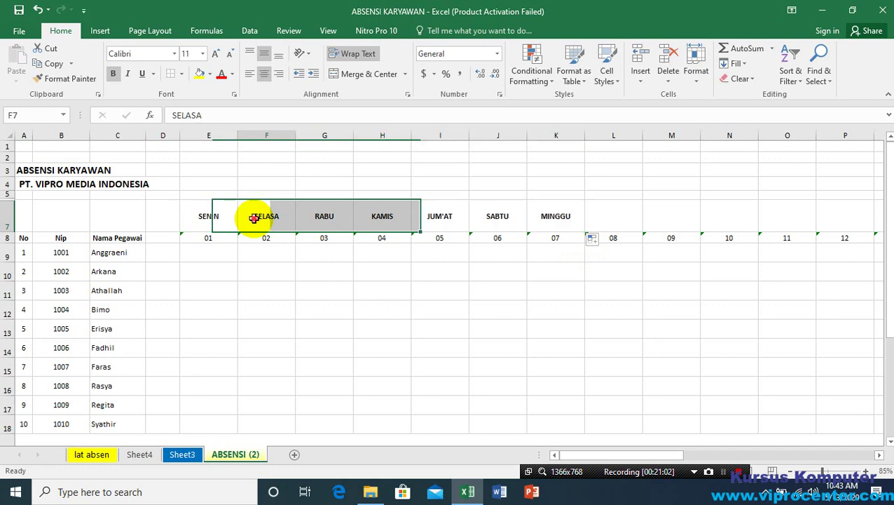
{"action": "left_click", "coordinate": [211, 218]}
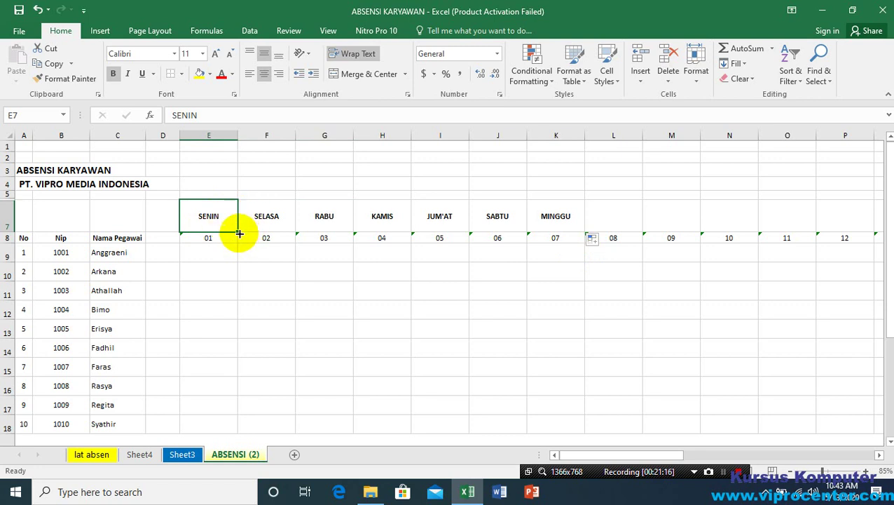
{"action": "left_click_drag", "start_coordinate": [239, 233], "coordinate": [798, 224]}
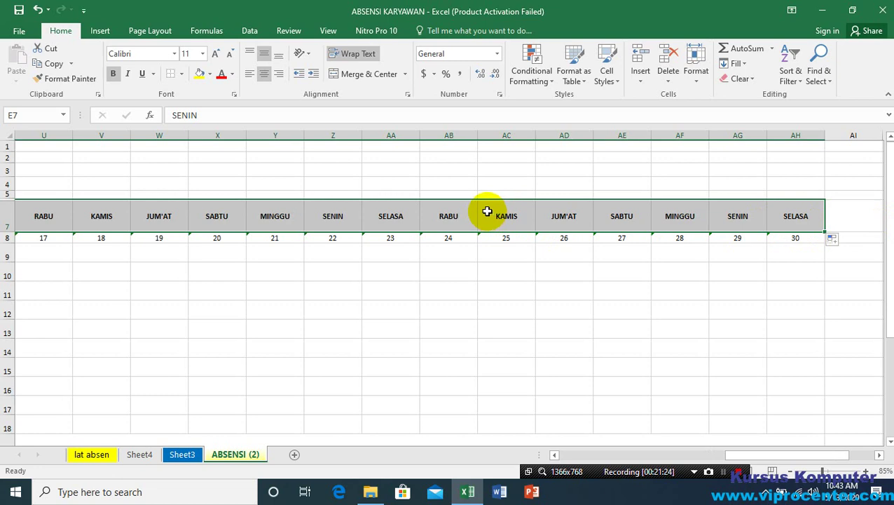
{"action": "left_click_drag", "start_coordinate": [798, 456], "coordinate": [580, 457]}
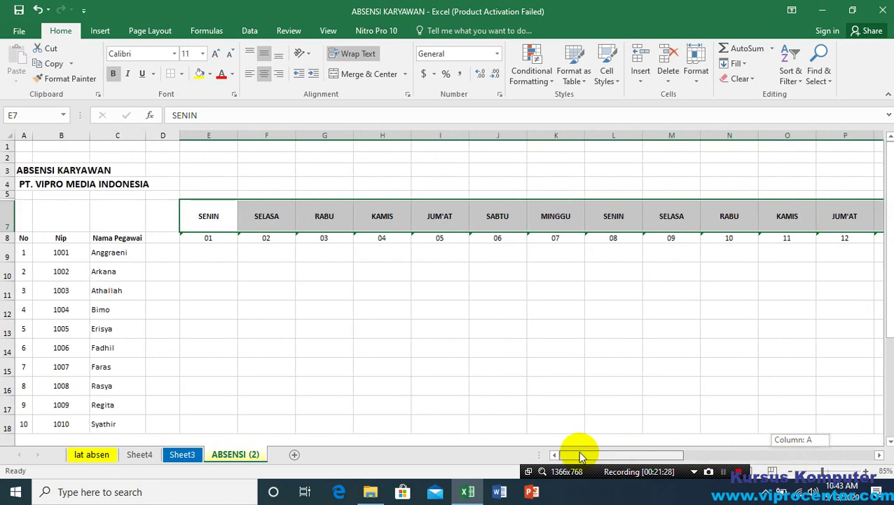
{"action": "left_click", "coordinate": [209, 238]}
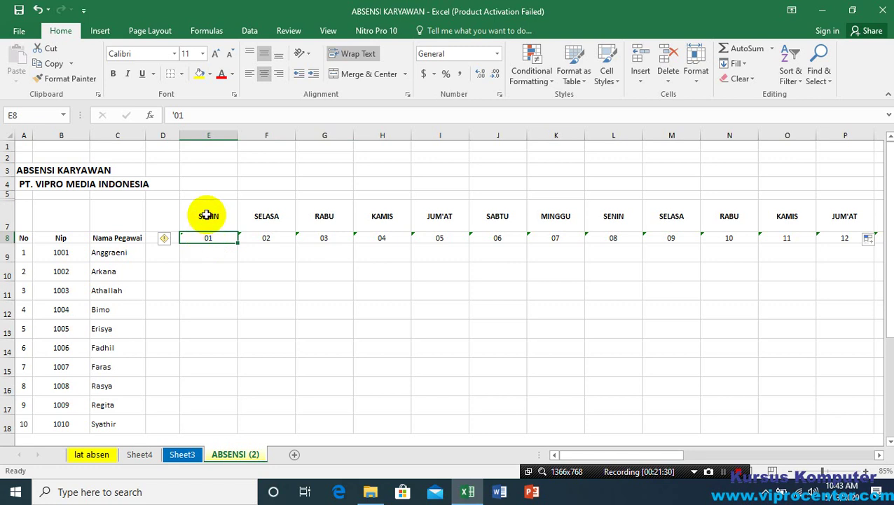
{"action": "left_click", "coordinate": [208, 215]}
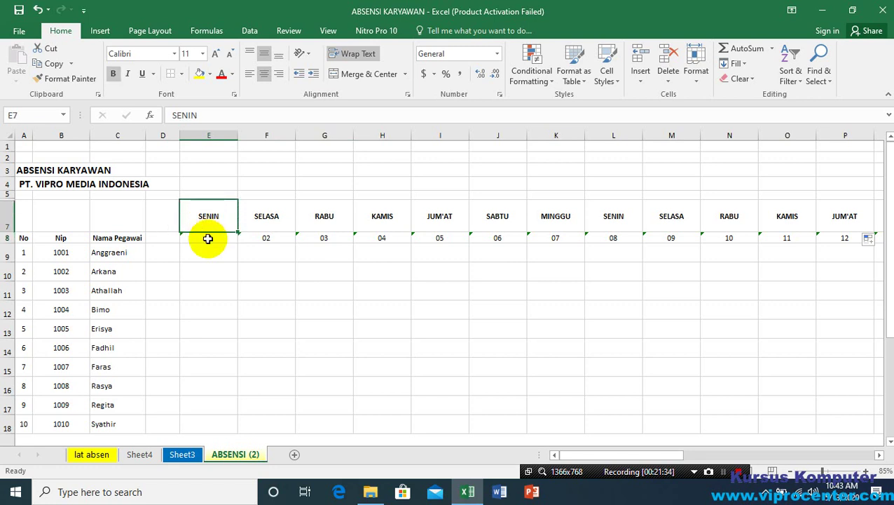
{"action": "left_click", "coordinate": [208, 239]}
{"action": "left_click", "coordinate": [213, 215]}
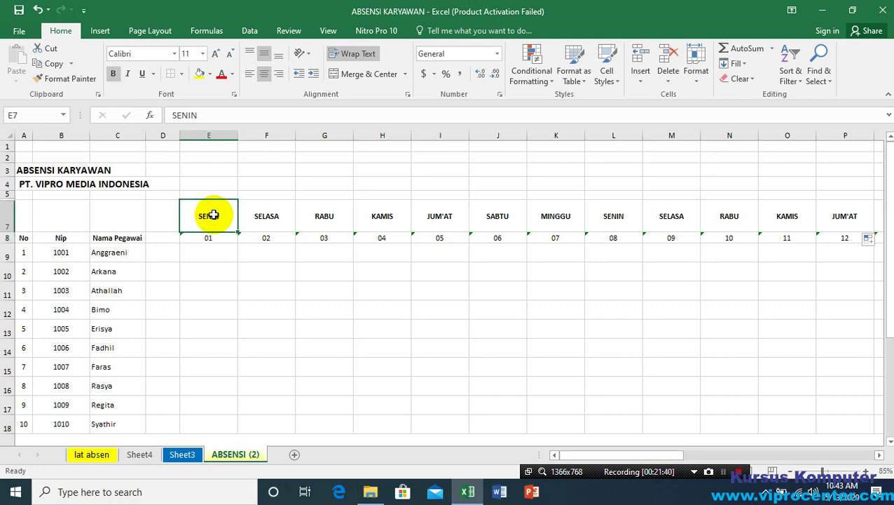
{"action": "left_click", "coordinate": [723, 471]}
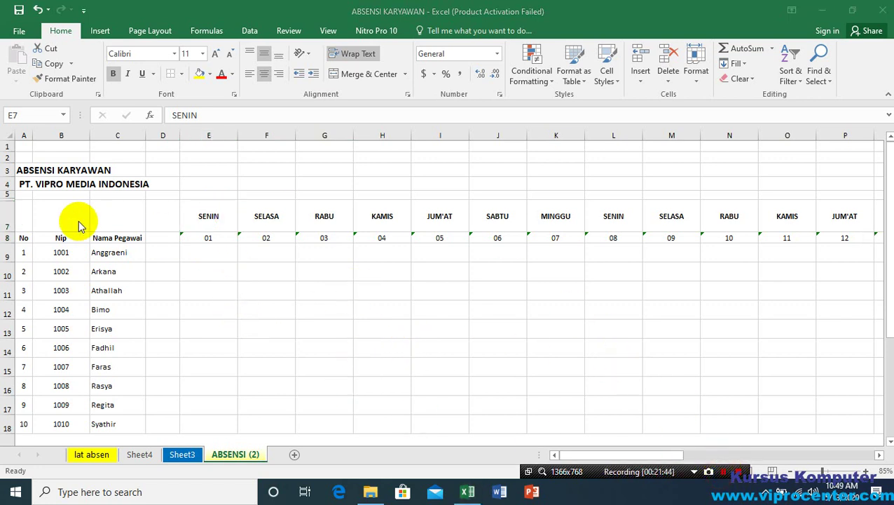
{"action": "left_click", "coordinate": [170, 272]}
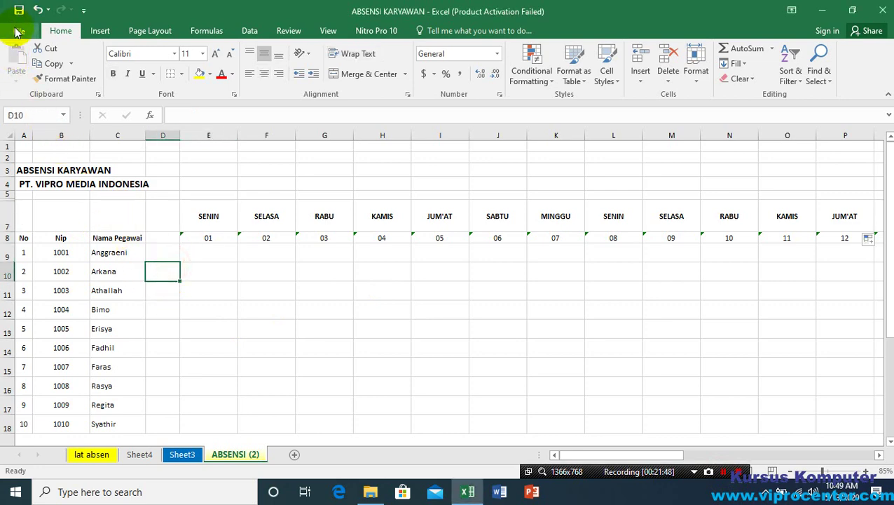
Step: Start saving the workbook as a new copy and browse for its save location
{"action": "left_click", "coordinate": [16, 32]}
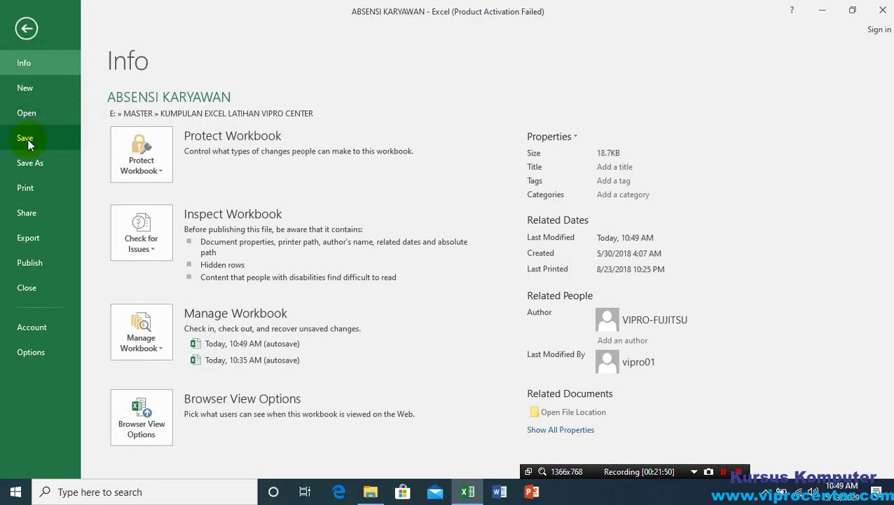
{"action": "left_click", "coordinate": [28, 162]}
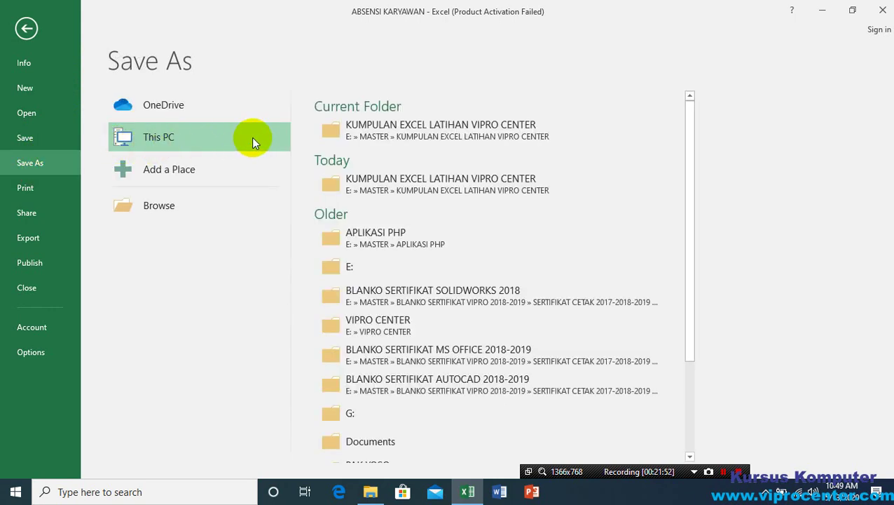
{"action": "scroll", "coordinate": [480, 269], "scroll_direction": "down", "scroll_amount": 1}
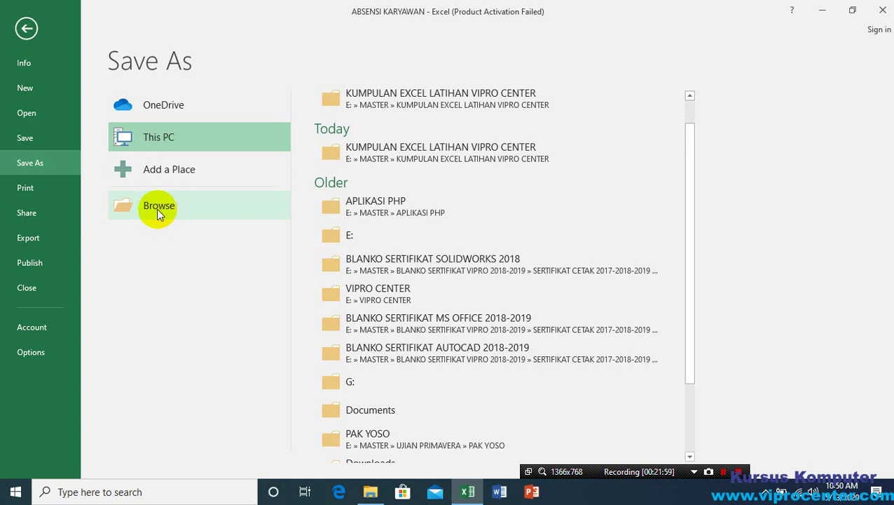
{"action": "left_click", "coordinate": [156, 208]}
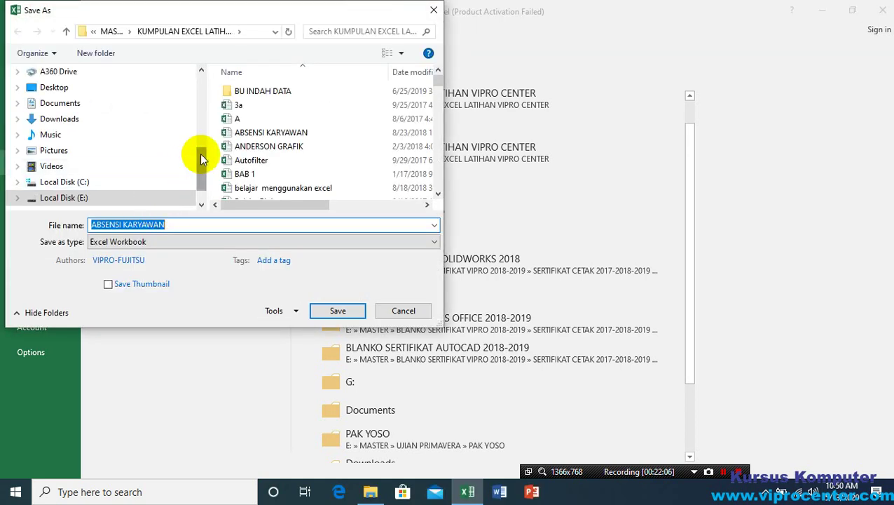
Step: Look through the possible save locations, including Documents, Downloads, Music, Pictures, Videos and the local disks C: and E:
{"action": "left_click", "coordinate": [70, 107]}
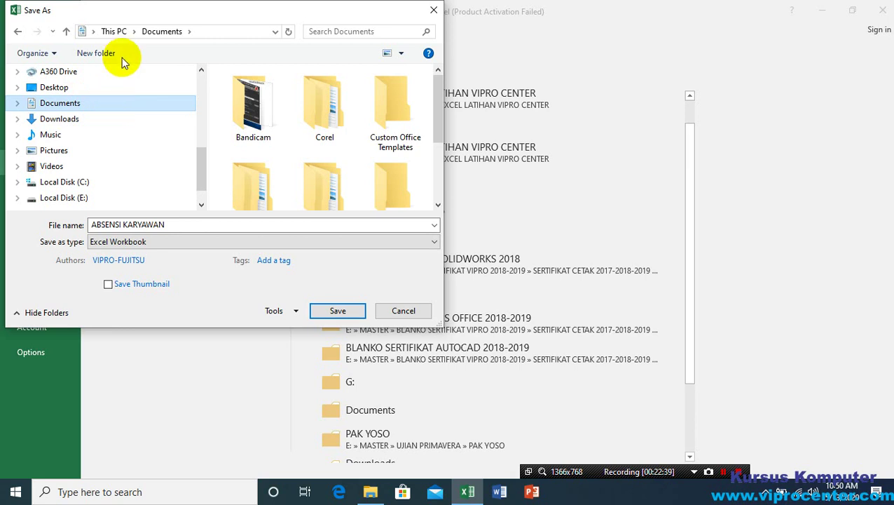
{"action": "left_click", "coordinate": [73, 103]}
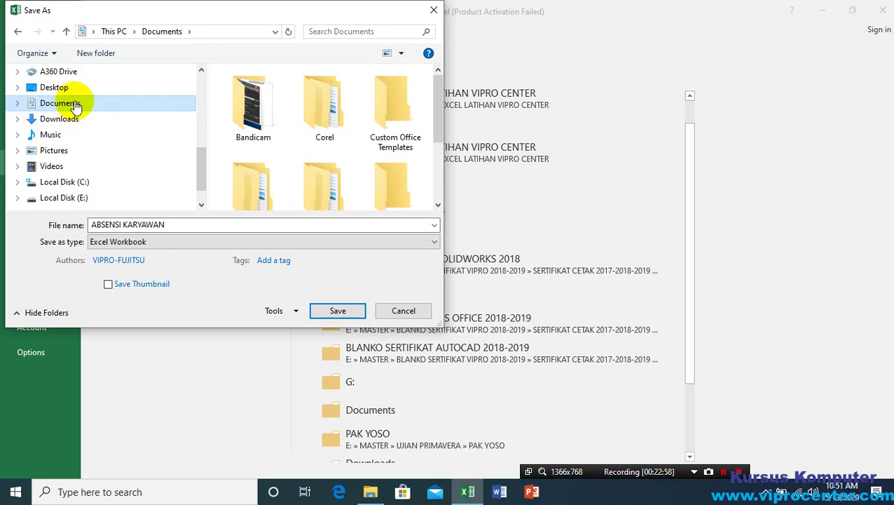
{"action": "scroll", "coordinate": [85, 192], "scroll_direction": "down", "scroll_amount": 1}
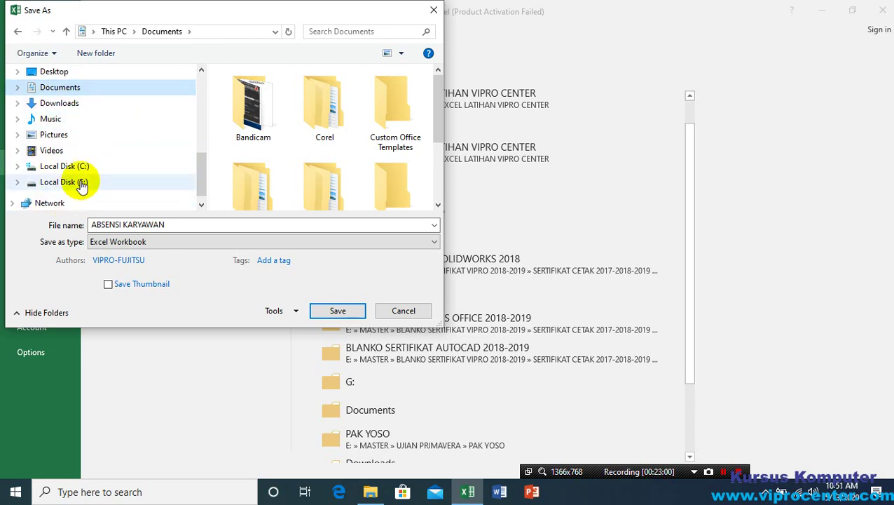
{"action": "left_click", "coordinate": [71, 182]}
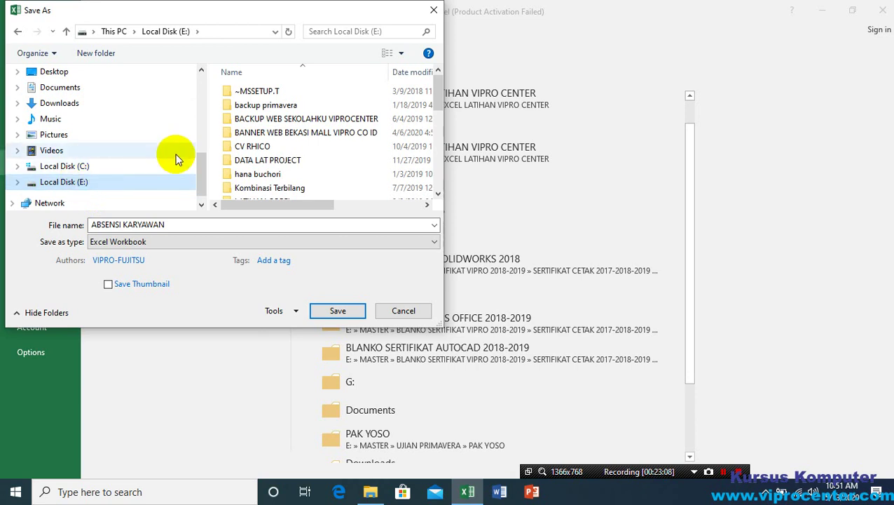
{"action": "left_click", "coordinate": [50, 87]}
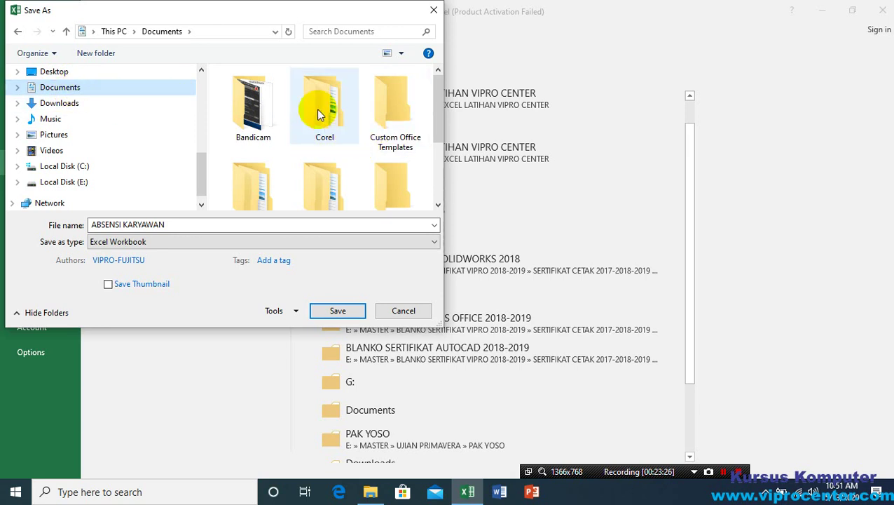
{"action": "left_click_drag", "start_coordinate": [439, 104], "coordinate": [440, 172]}
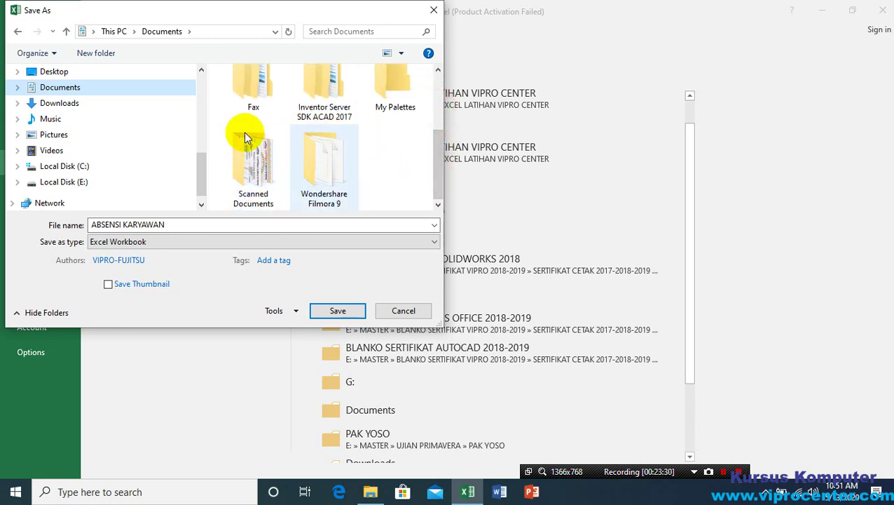
{"action": "left_click", "coordinate": [65, 103]}
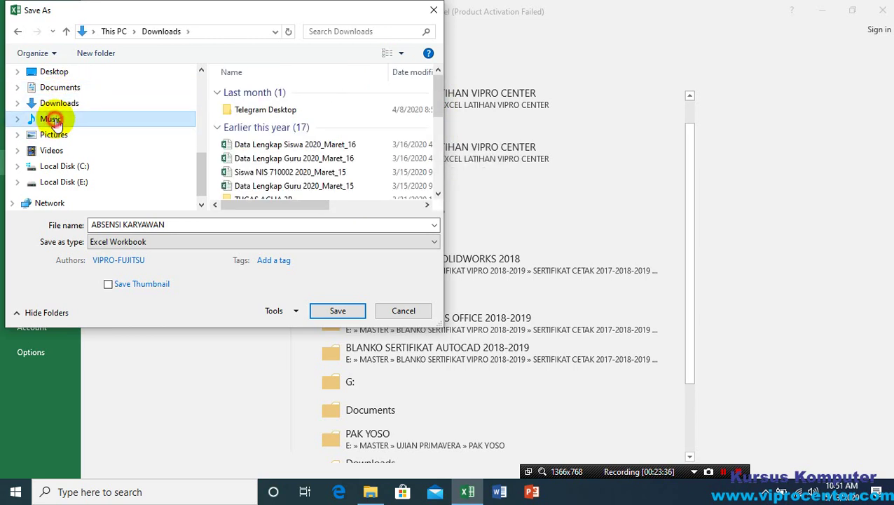
{"action": "left_click", "coordinate": [56, 118]}
{"action": "left_click", "coordinate": [56, 134]}
{"action": "left_click", "coordinate": [56, 150]}
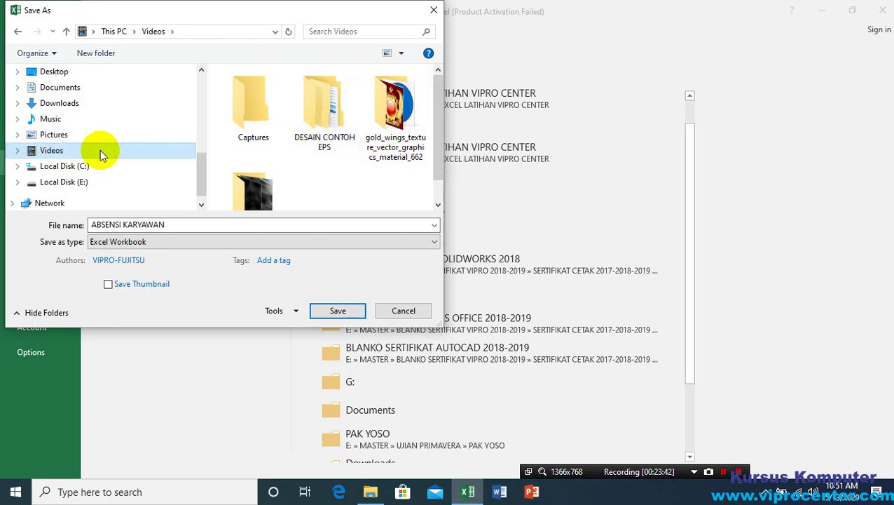
{"action": "left_click", "coordinate": [79, 182]}
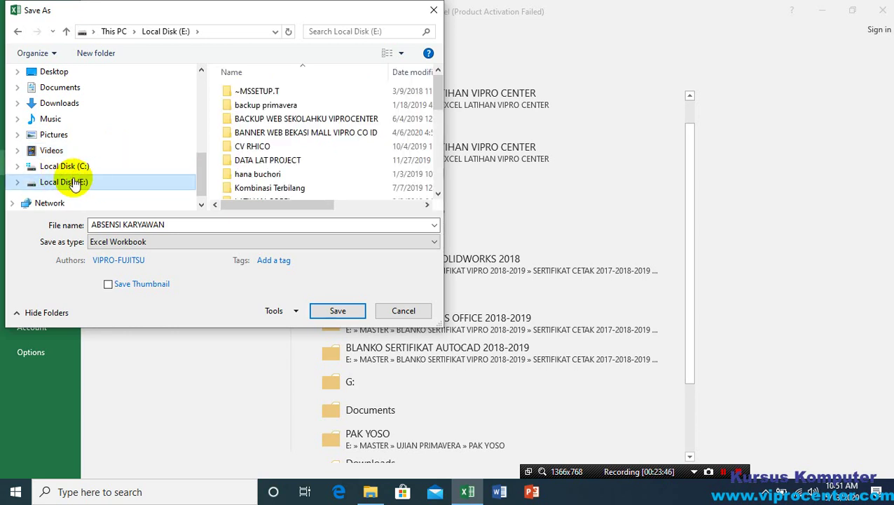
{"action": "scroll", "coordinate": [65, 170], "scroll_direction": "down", "scroll_amount": 1}
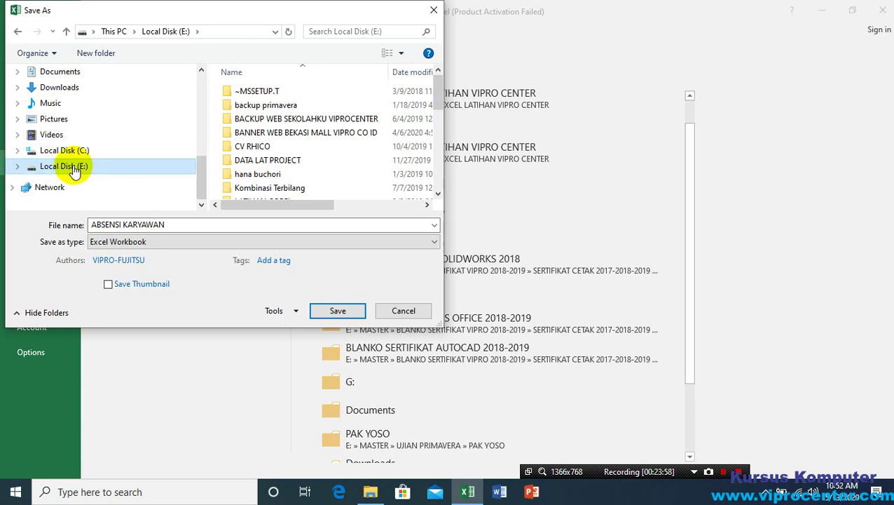
{"action": "scroll", "coordinate": [87, 151], "scroll_direction": "up", "scroll_amount": 1}
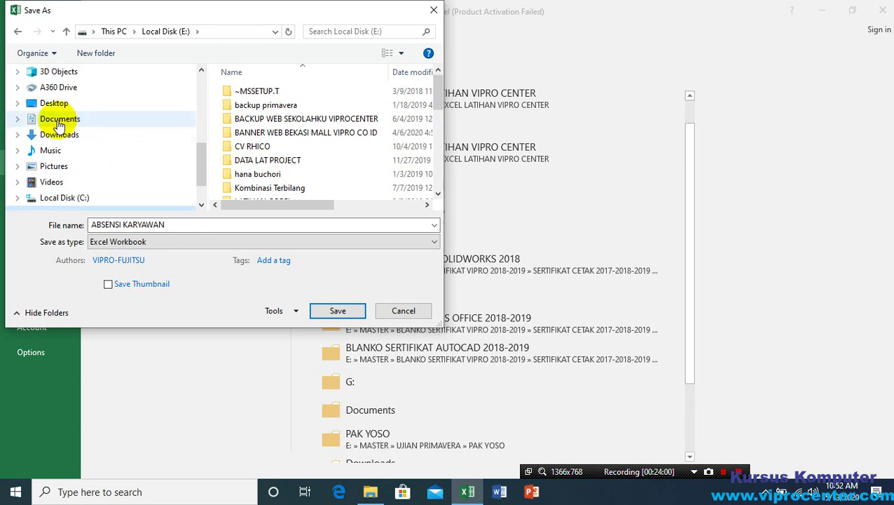
{"action": "left_click", "coordinate": [61, 121]}
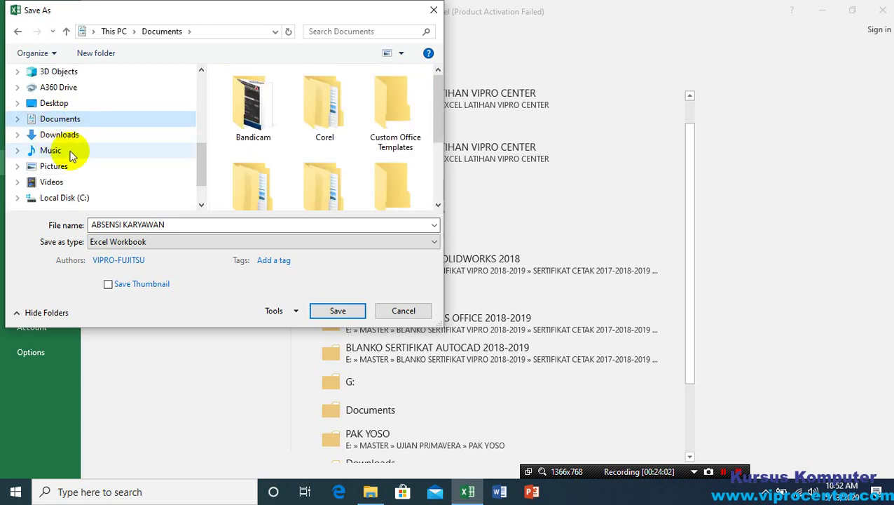
{"action": "scroll", "coordinate": [116, 168], "scroll_direction": "down", "scroll_amount": 1}
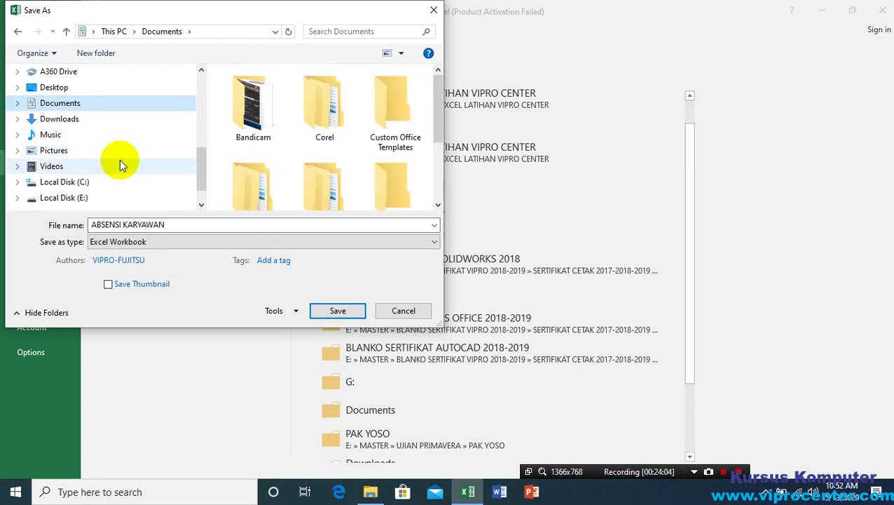
{"action": "left_click", "coordinate": [79, 152]}
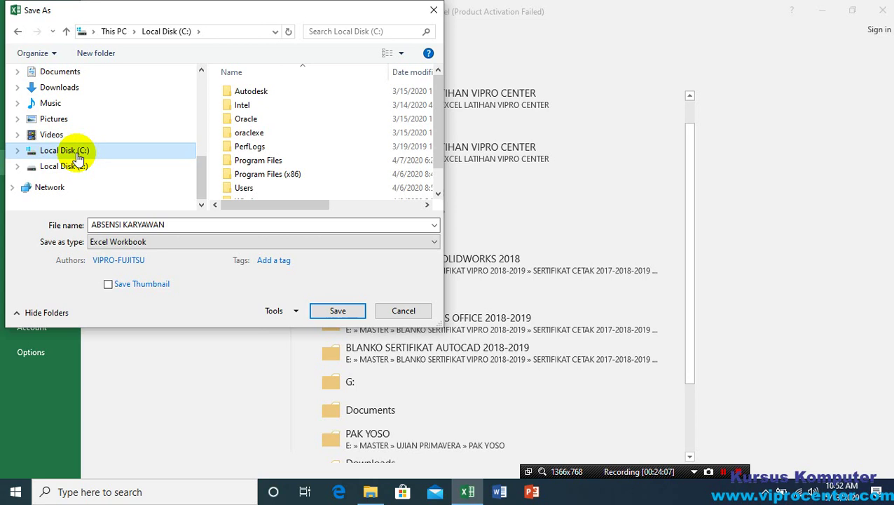
{"action": "scroll", "coordinate": [77, 124], "scroll_direction": "up", "scroll_amount": 2}
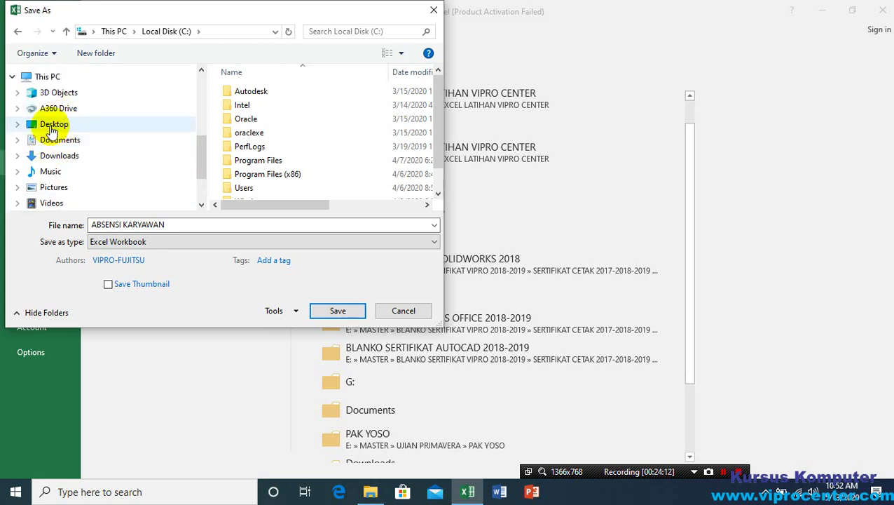
Step: Create a folder named DATA VIPRO LATIHAN in Documents and open it as the save location
{"action": "left_click", "coordinate": [54, 140]}
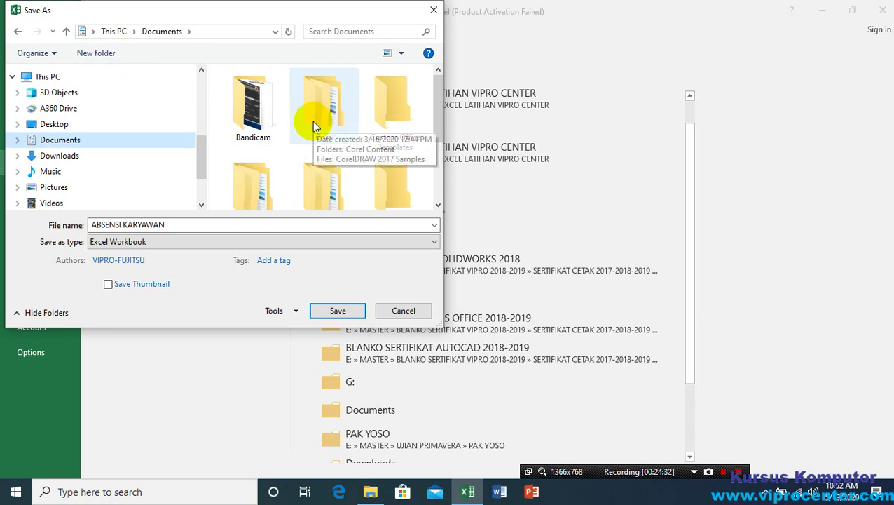
{"action": "left_click", "coordinate": [100, 54]}
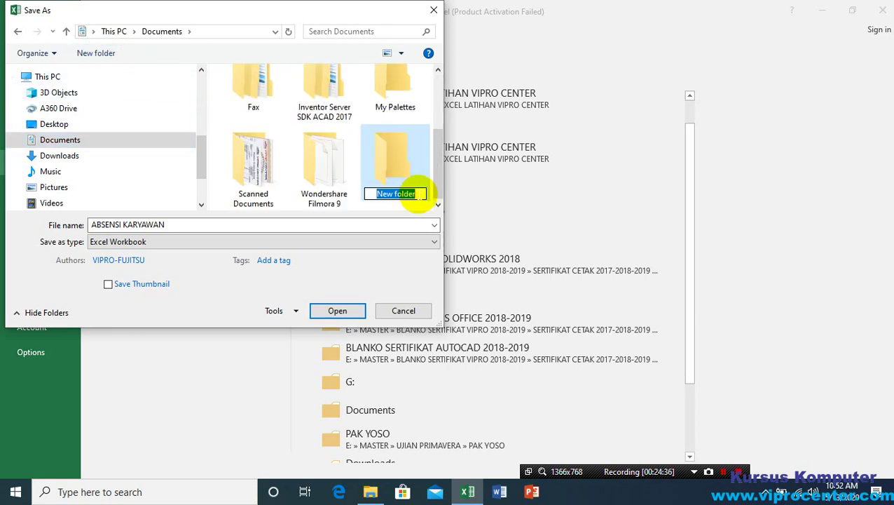
{"action": "key", "text": "BackSpace"}
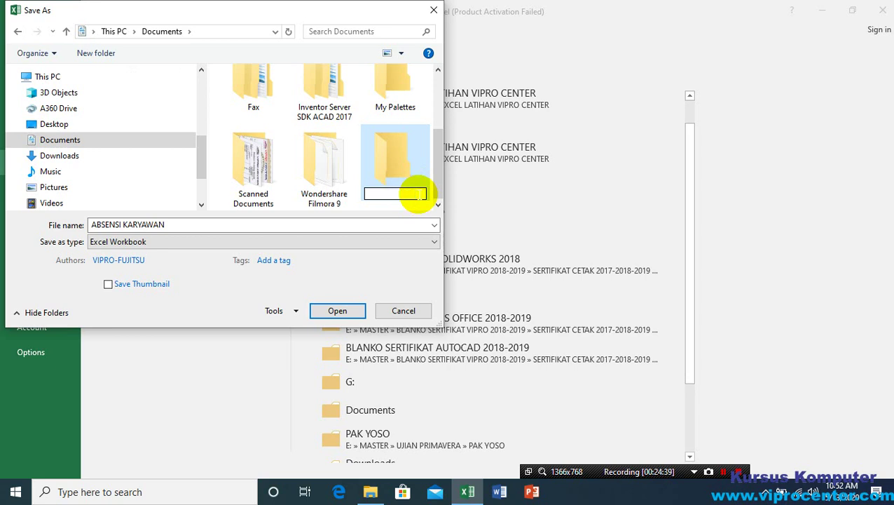
{"action": "type", "text": "DA"}
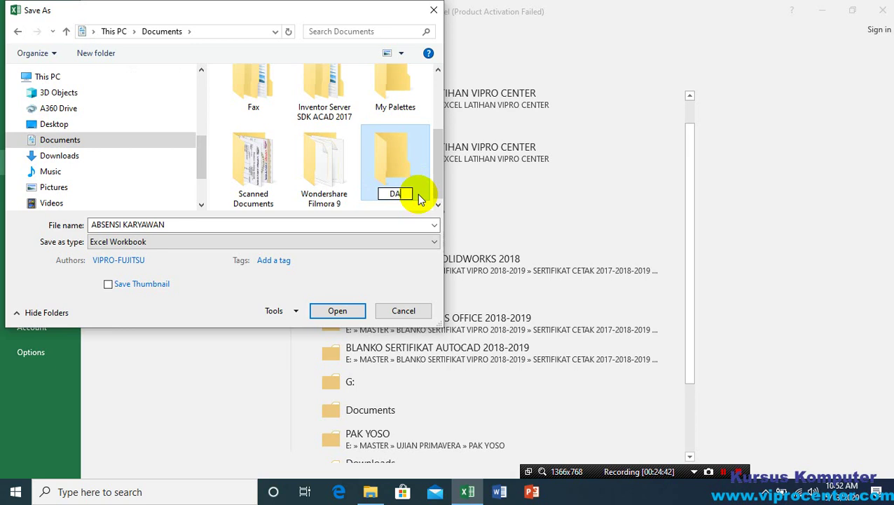
{"action": "type", "text": "TA VIPRO"}
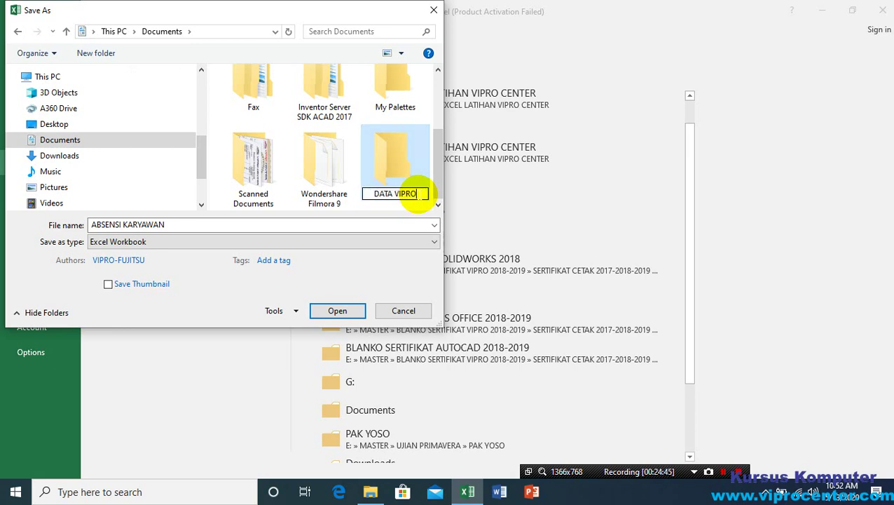
{"action": "type", "text": " LATIHAN"}
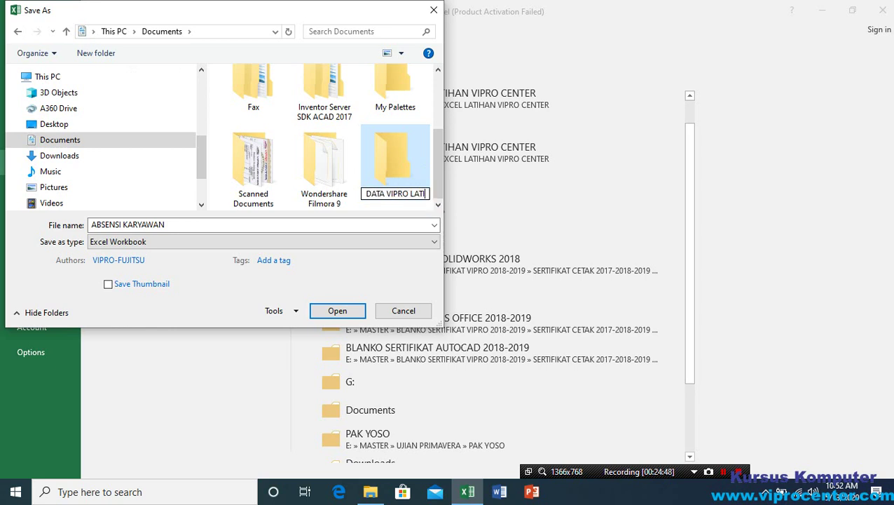
{"action": "left_click", "coordinate": [393, 173]}
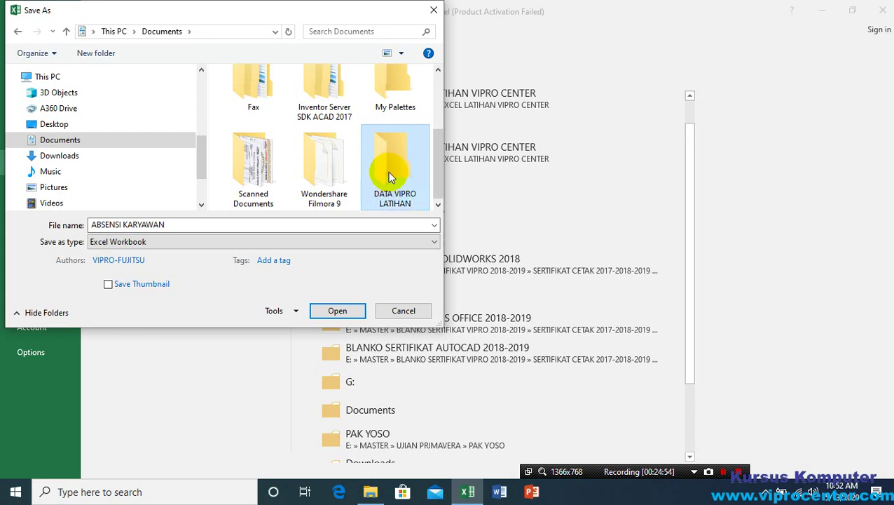
{"action": "double_click", "coordinate": [392, 173]}
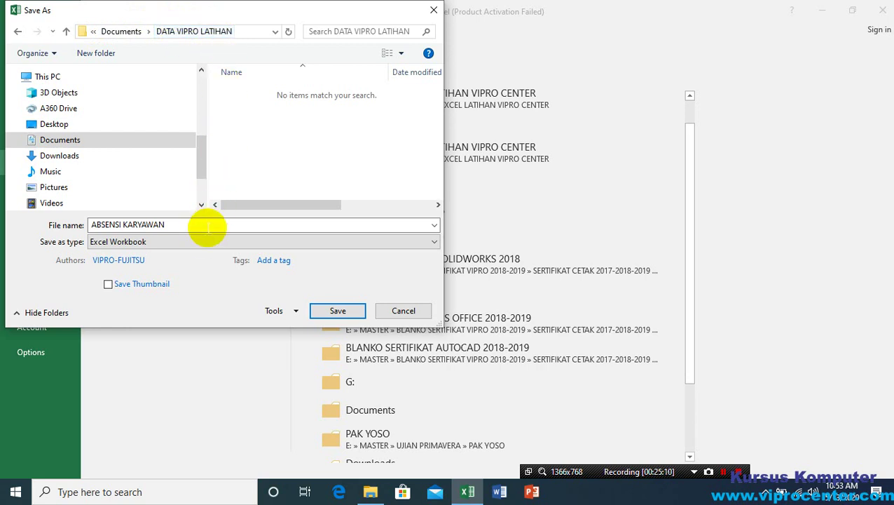
Step: Keep the file name ABSENSI KARYAWAN and save the workbook as an Excel Workbook in the DATA VIPRO LATIHAN folder
{"action": "left_click", "coordinate": [178, 224]}
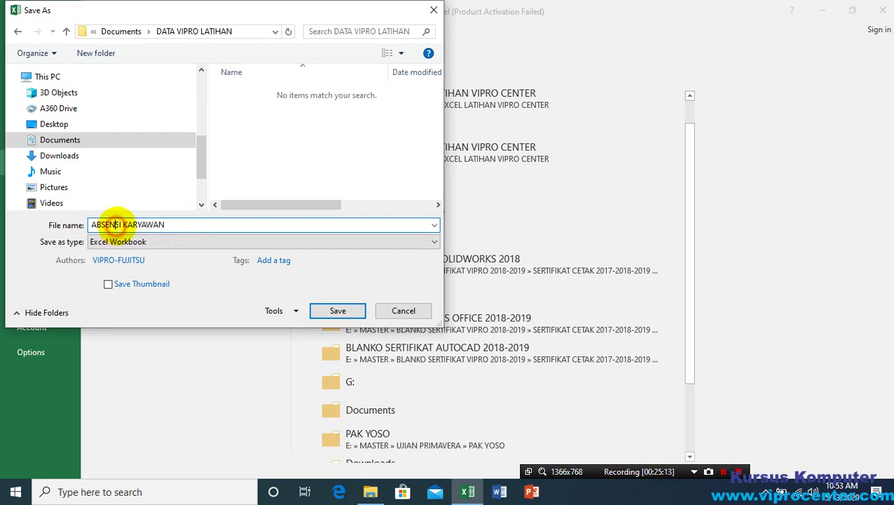
{"action": "left_click", "coordinate": [176, 225]}
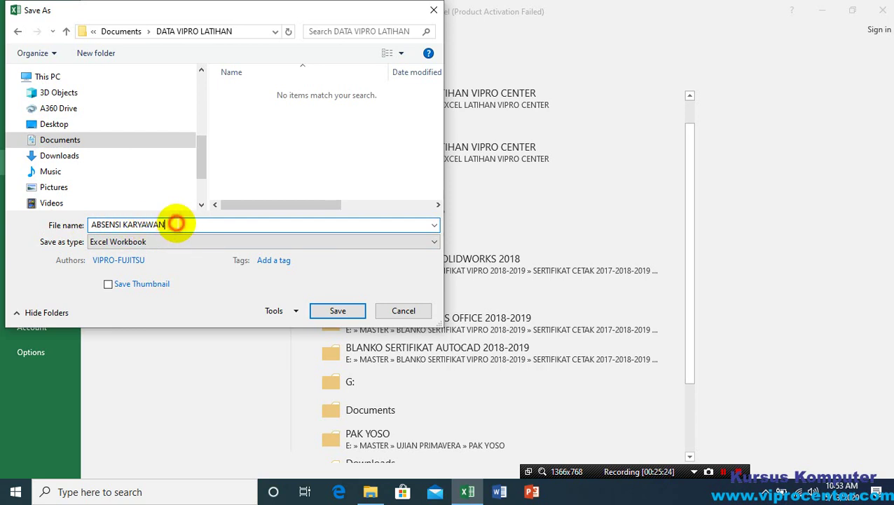
{"action": "left_click", "coordinate": [100, 224]}
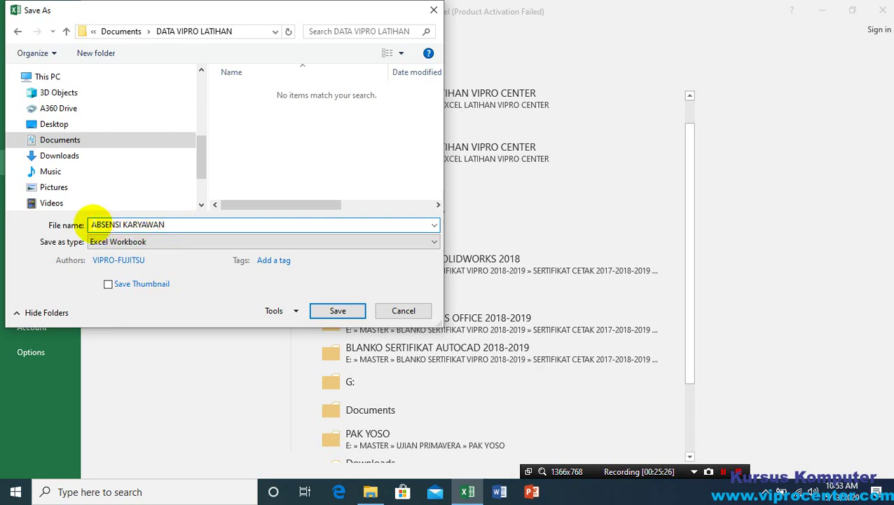
{"action": "left_click_drag", "start_coordinate": [89, 224], "coordinate": [175, 222]}
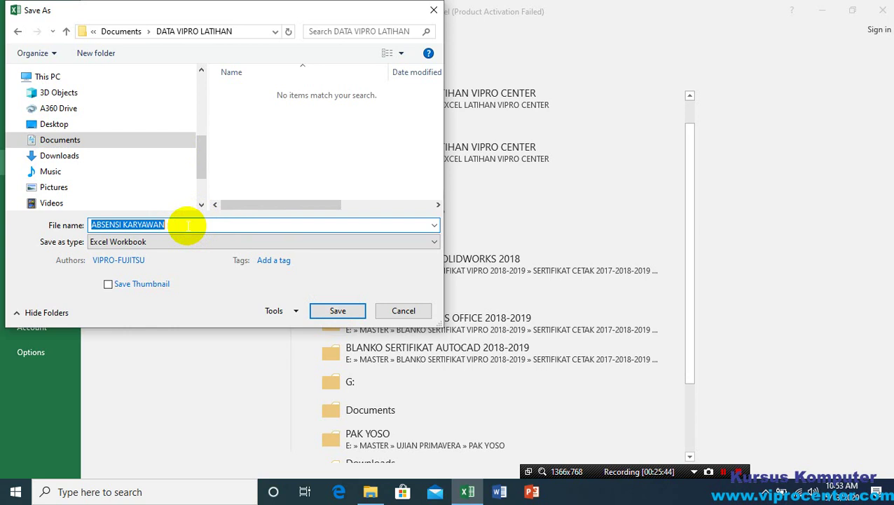
{"action": "left_click", "coordinate": [178, 224]}
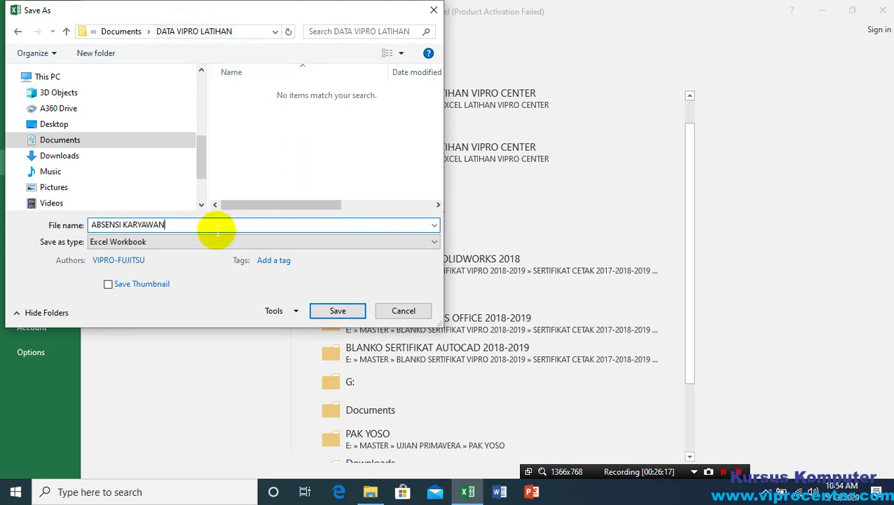
{"action": "left_click", "coordinate": [133, 224]}
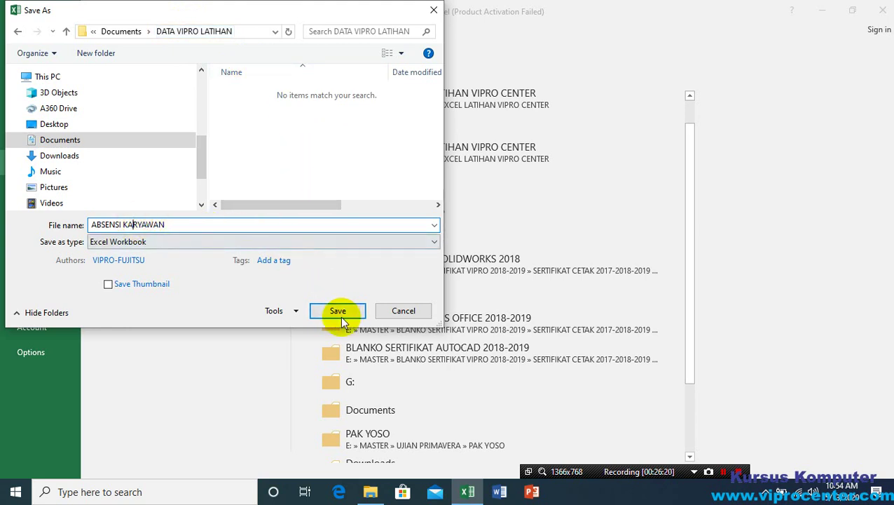
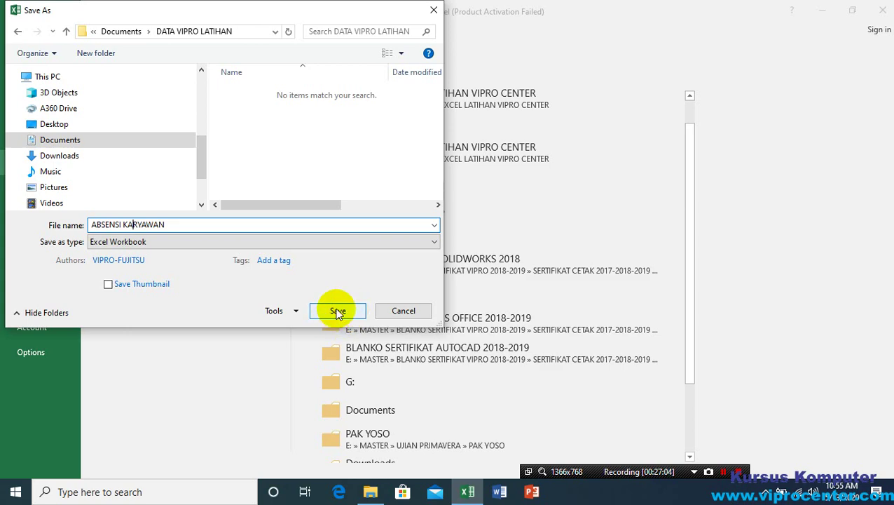
{"action": "left_click", "coordinate": [337, 311]}
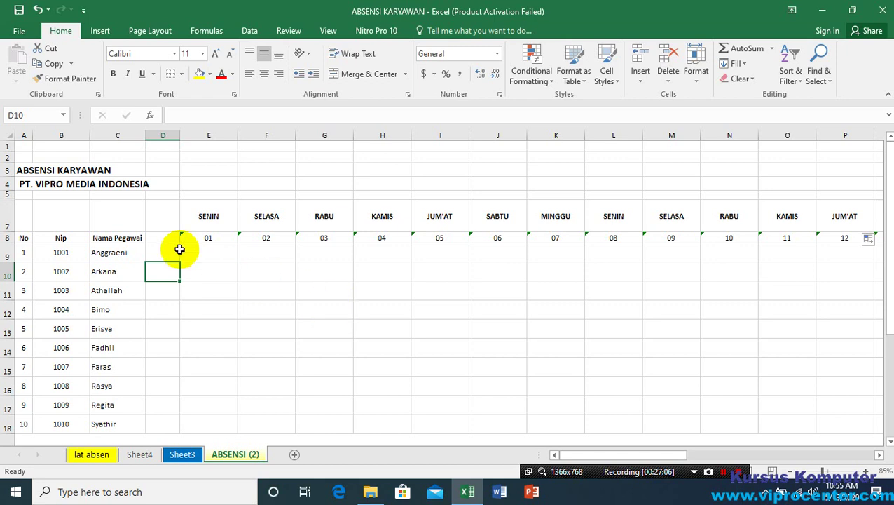
Step: Save the attendance workbook again under its existing name and return to the employee table cells
{"action": "left_click", "coordinate": [156, 247]}
{"action": "left_click", "coordinate": [214, 253]}
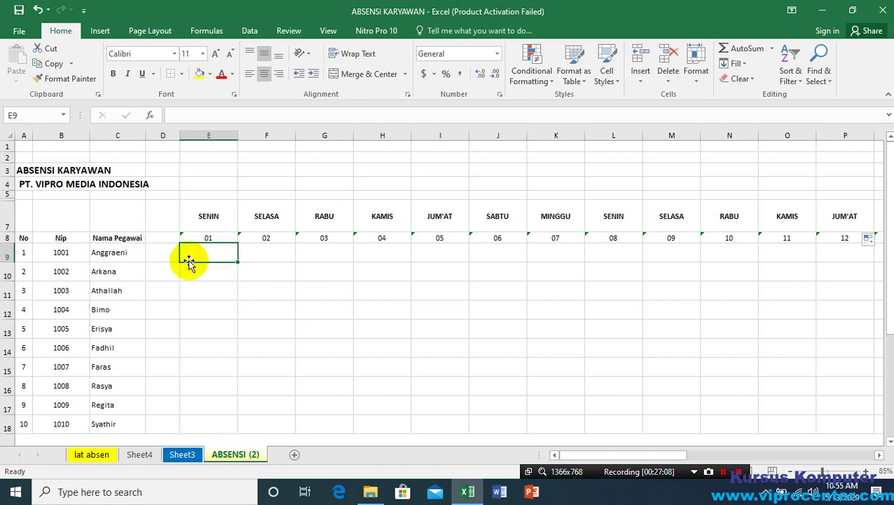
{"action": "left_click", "coordinate": [19, 10]}
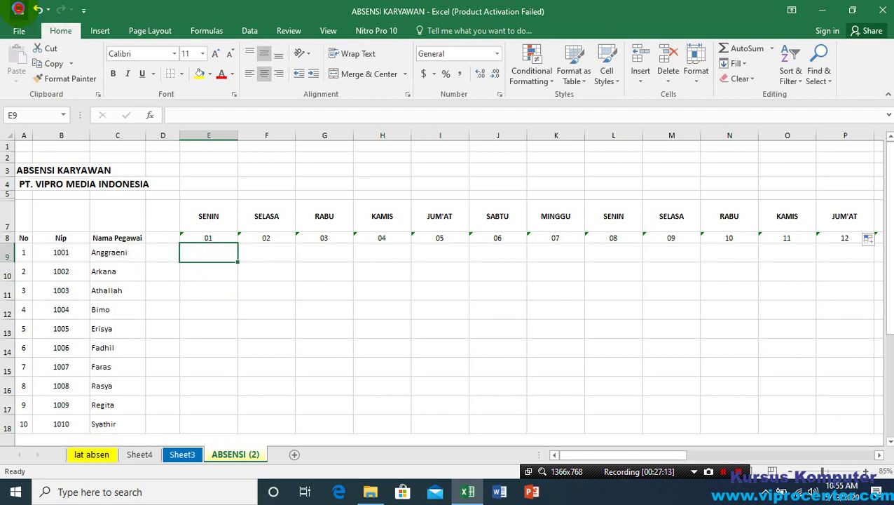
{"action": "left_click", "coordinate": [214, 266]}
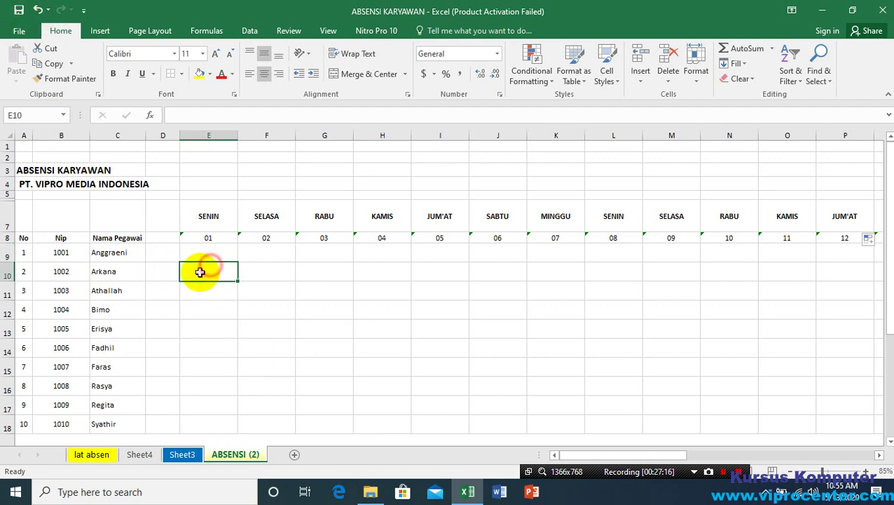
{"action": "left_click", "coordinate": [139, 288]}
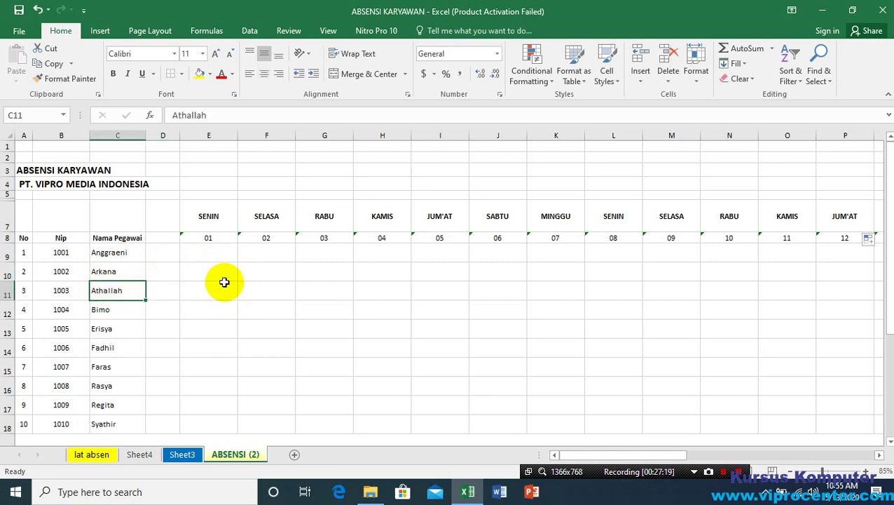
Step: Enter attendance code A in F10 and code S in H11 of the attendance table
{"action": "left_click", "coordinate": [209, 257]}
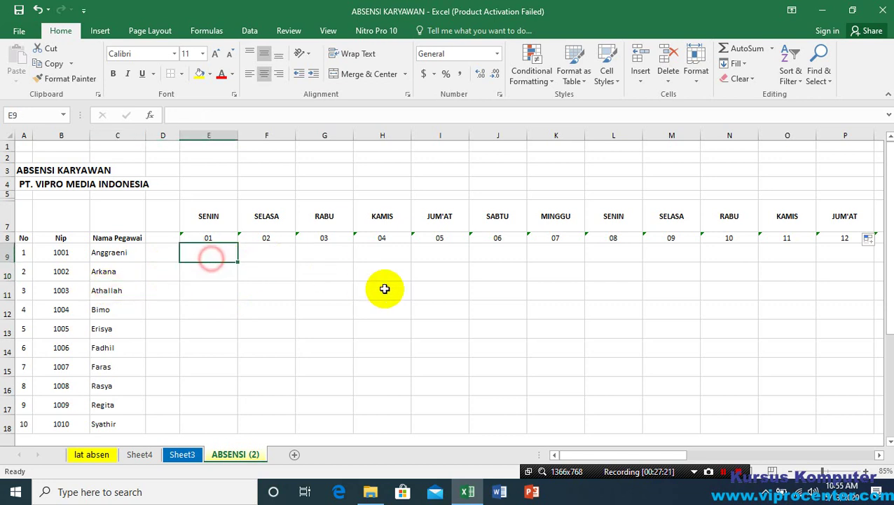
{"action": "left_click", "coordinate": [262, 269]}
{"action": "type", "text": "A"}
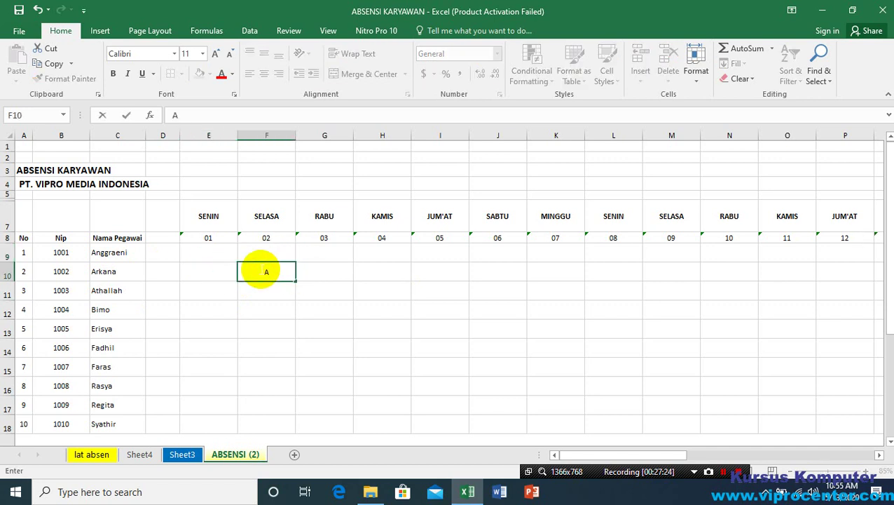
{"action": "key", "text": "Return"}
{"action": "key", "text": "Right"}
{"action": "key", "text": "Right"}
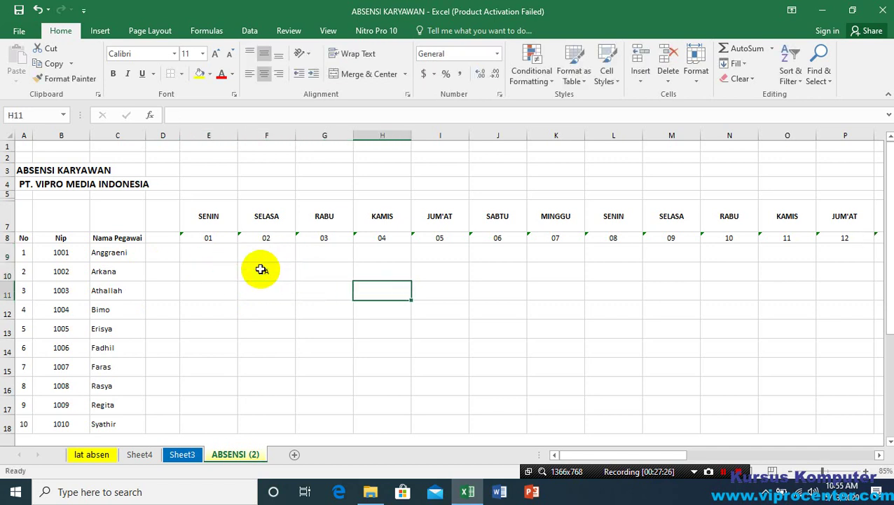
{"action": "type", "text": "S"}
{"action": "key", "text": "Return"}
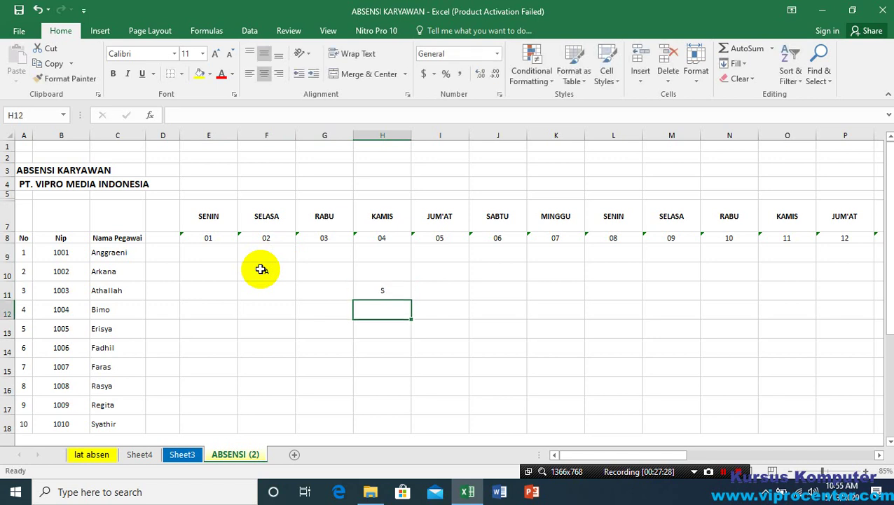
Step: Enter attendance code I in L12, for employee number 4 on day 08
{"action": "key", "text": "Right"}
{"action": "key", "text": "Right"}
{"action": "key", "text": "Right"}
{"action": "key", "text": "Right"}
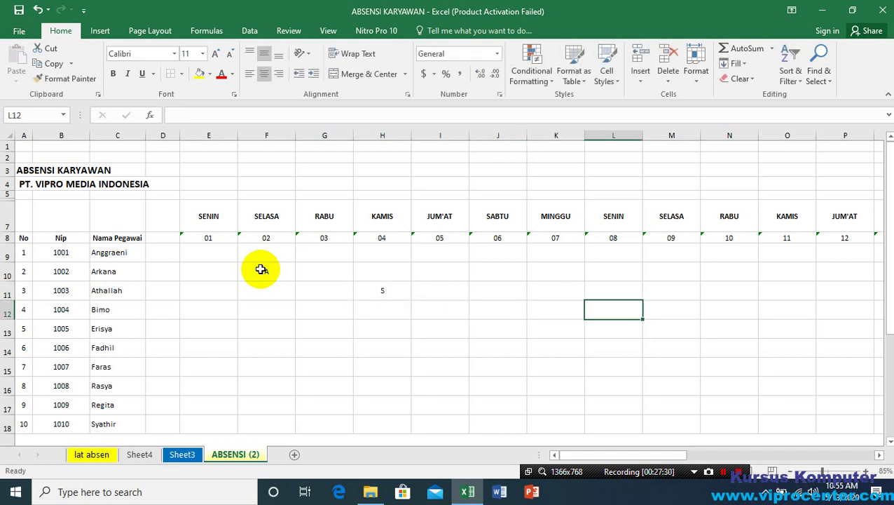
{"action": "type", "text": "I"}
{"action": "key", "text": "Return"}
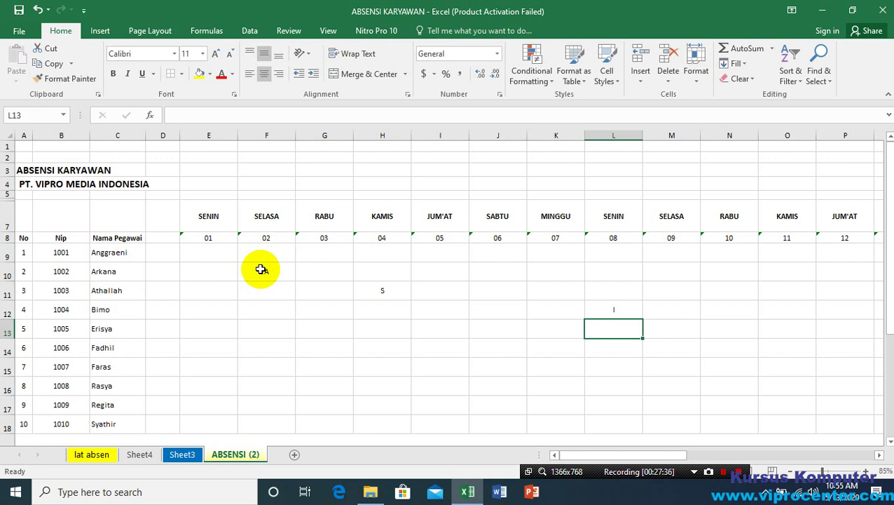
Step: Save the attendance workbook under its existing name and return to the table
{"action": "left_click", "coordinate": [18, 11]}
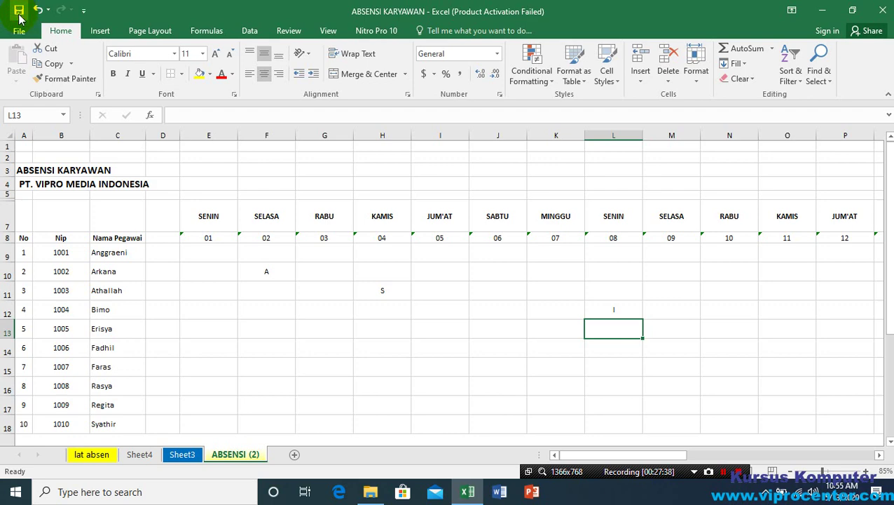
{"action": "left_click", "coordinate": [256, 317]}
{"action": "scroll", "coordinate": [267, 378], "scroll_direction": "down", "scroll_amount": 1}
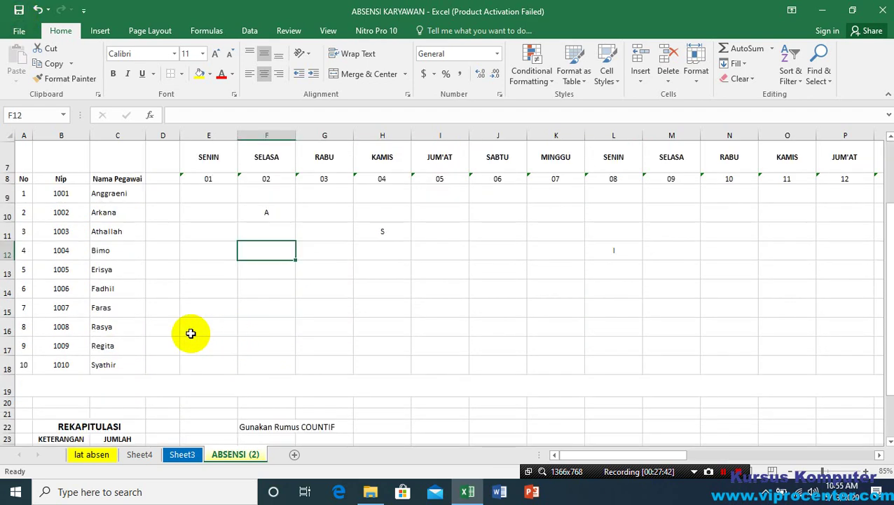
{"action": "scroll", "coordinate": [191, 332], "scroll_direction": "up", "scroll_amount": 1}
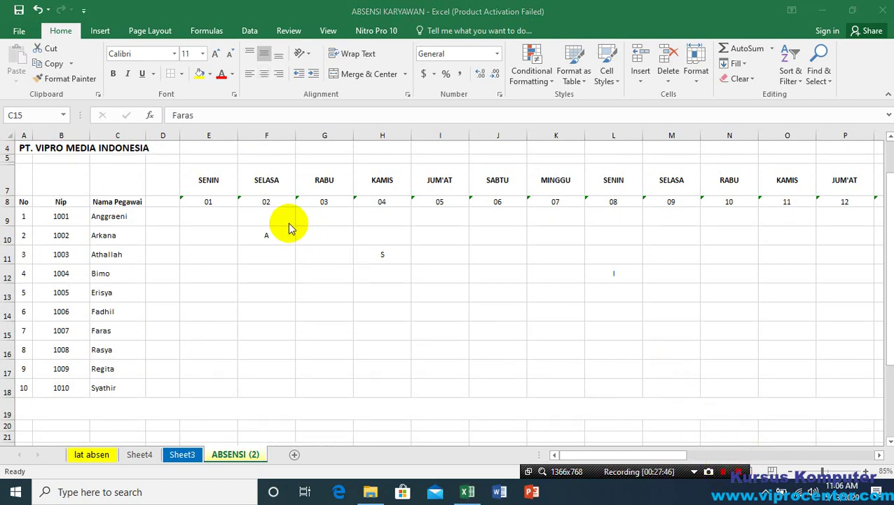
Step: Hide the gridlines on the ABSENSI (2) sheet and select several empty cells to view the table without them
{"action": "left_click", "coordinate": [166, 217]}
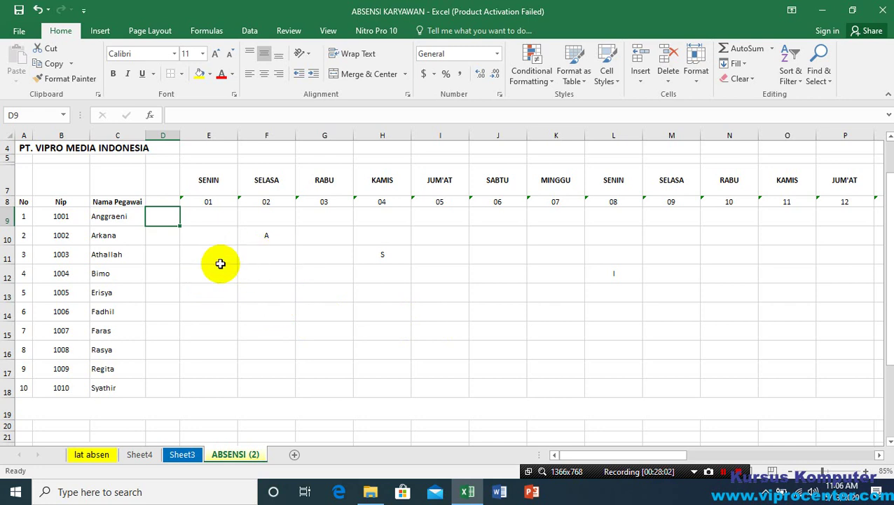
{"action": "left_click", "coordinate": [454, 273]}
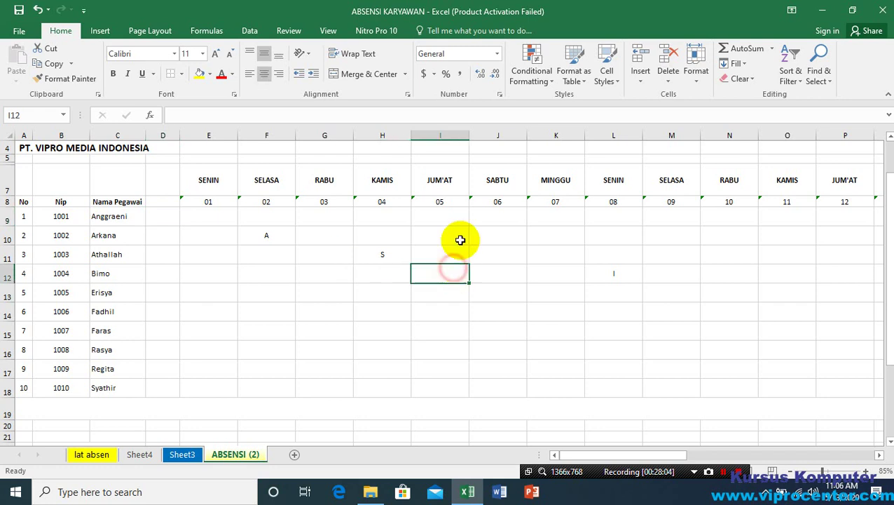
{"action": "left_click", "coordinate": [329, 34]}
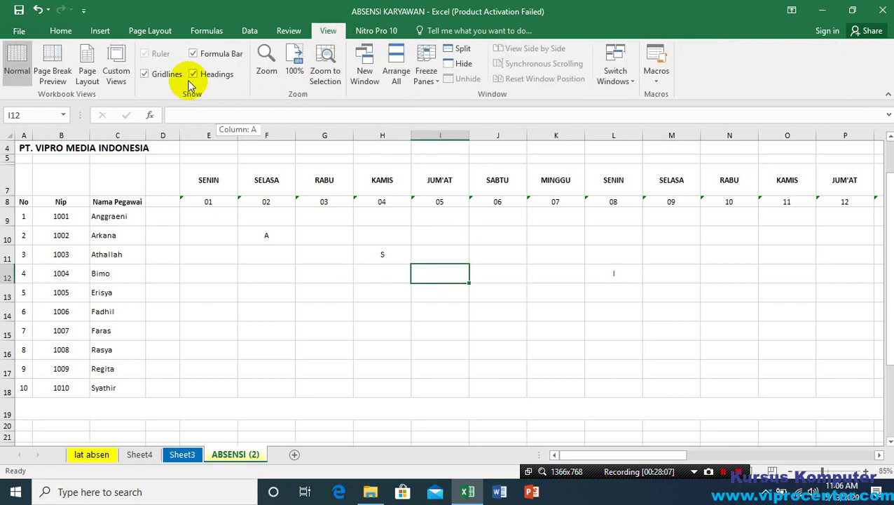
{"action": "left_click", "coordinate": [145, 74]}
{"action": "left_click", "coordinate": [241, 289]}
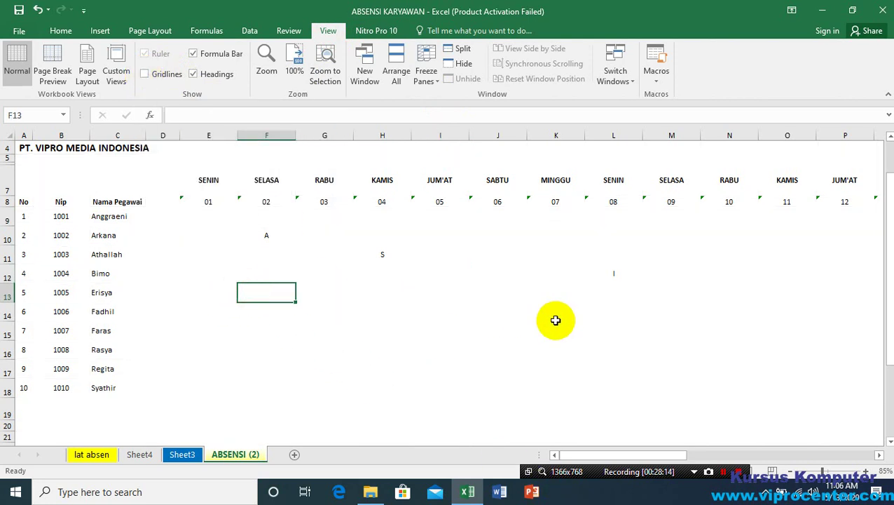
{"action": "left_click", "coordinate": [187, 253]}
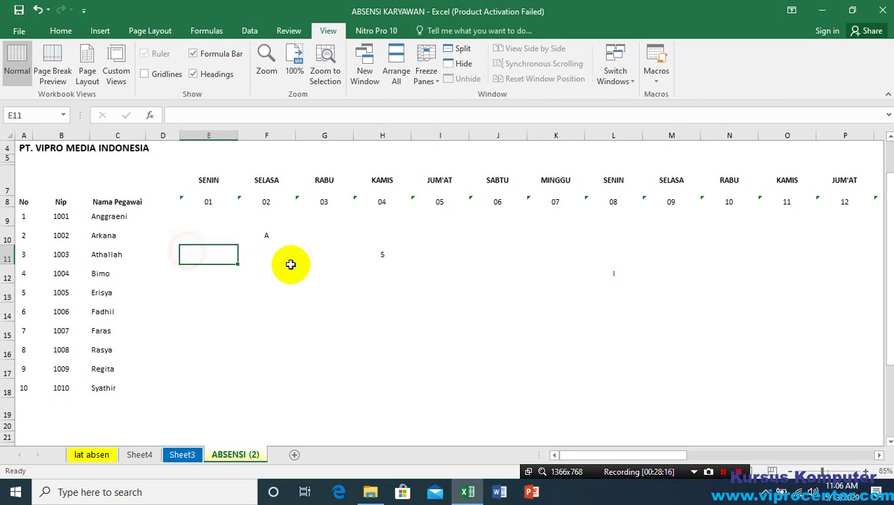
{"action": "left_click", "coordinate": [290, 266]}
{"action": "left_click", "coordinate": [436, 274]}
{"action": "left_click", "coordinate": [485, 254]}
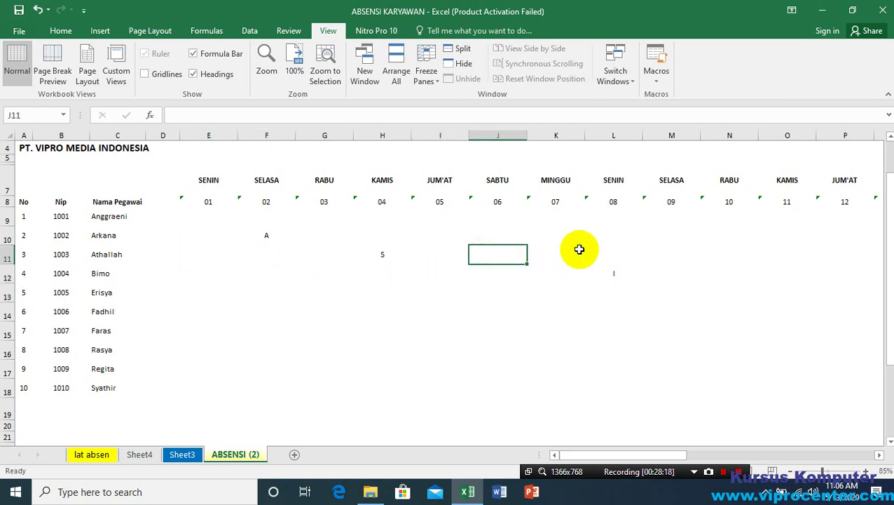
{"action": "left_click", "coordinate": [576, 249]}
{"action": "left_click", "coordinate": [334, 270]}
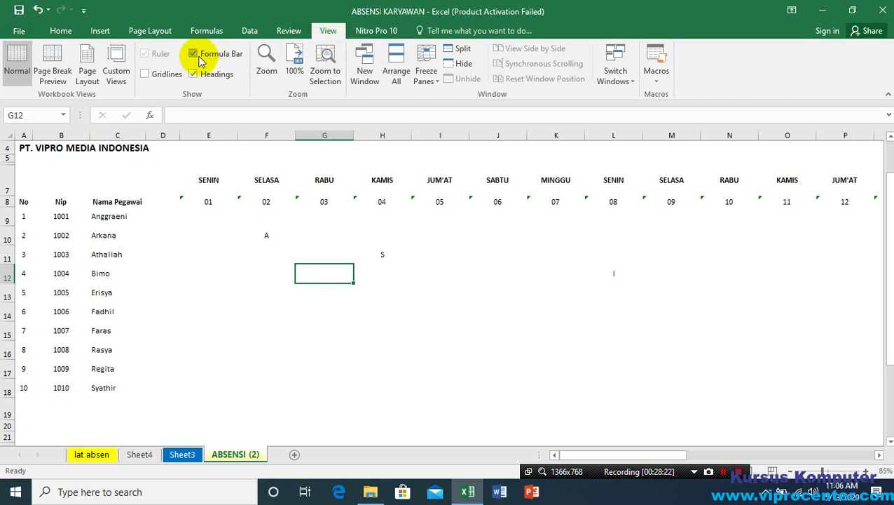
Step: Show the worksheet gridlines again and toggle them off and on several times to demonstrate the option
{"action": "left_click", "coordinate": [145, 75]}
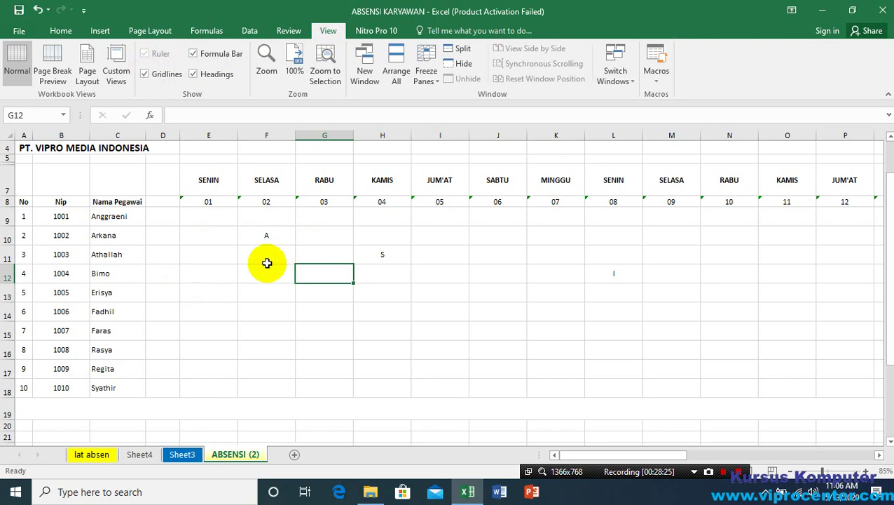
{"action": "left_click", "coordinate": [234, 258]}
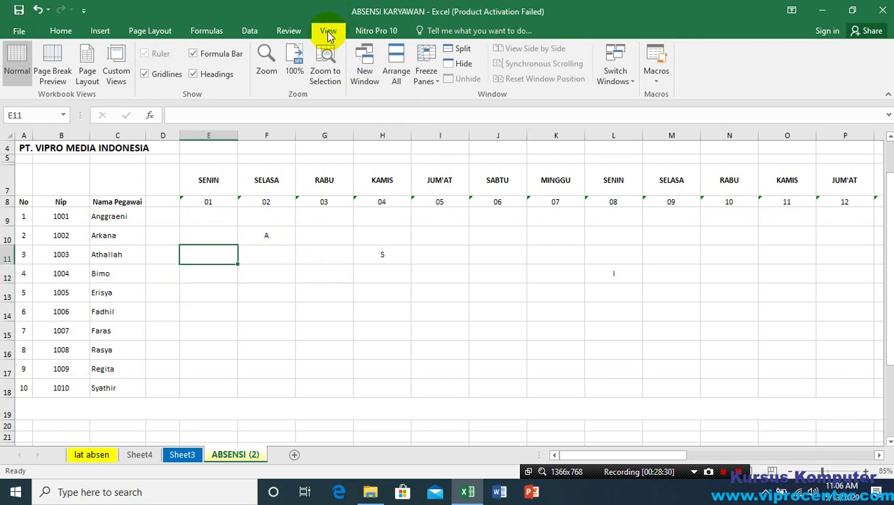
{"action": "left_click", "coordinate": [156, 78]}
{"action": "left_click", "coordinate": [155, 77]}
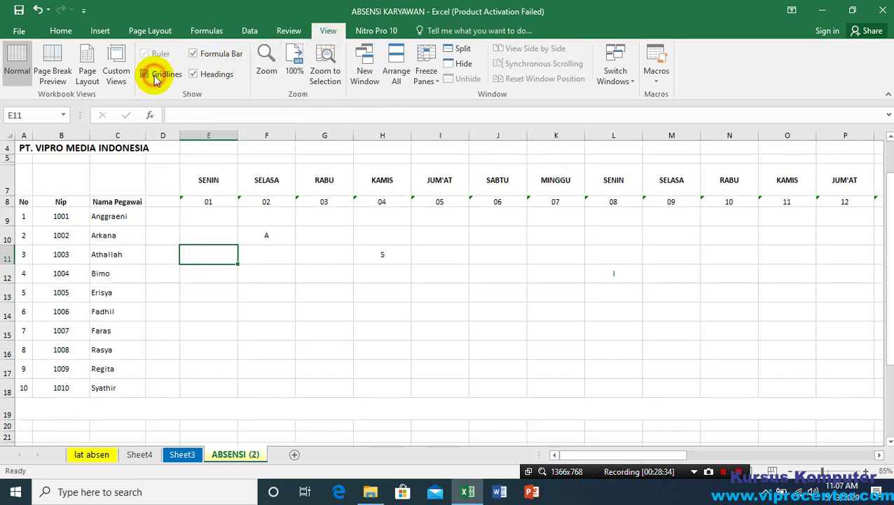
{"action": "left_click", "coordinate": [155, 77]}
{"action": "left_click", "coordinate": [155, 77]}
{"action": "left_click", "coordinate": [154, 75]}
{"action": "left_click", "coordinate": [154, 76]}
{"action": "left_click", "coordinate": [213, 229]}
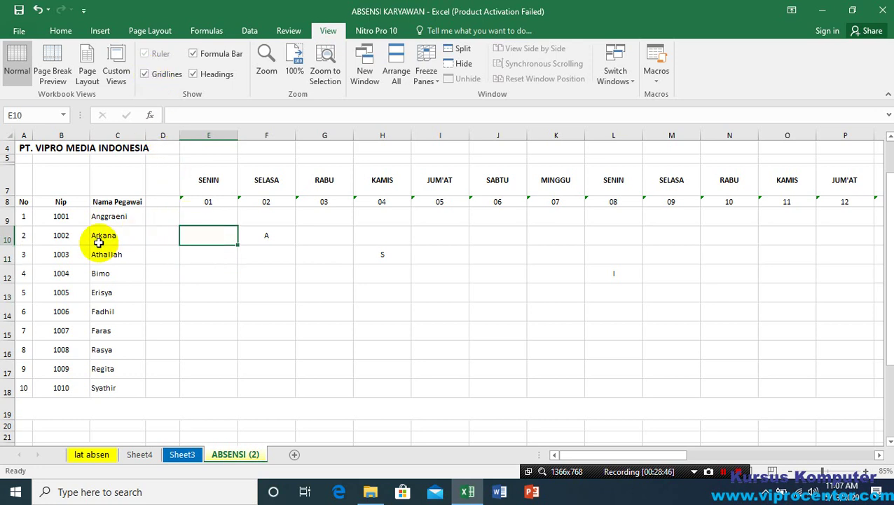
{"action": "left_click", "coordinate": [23, 201]}
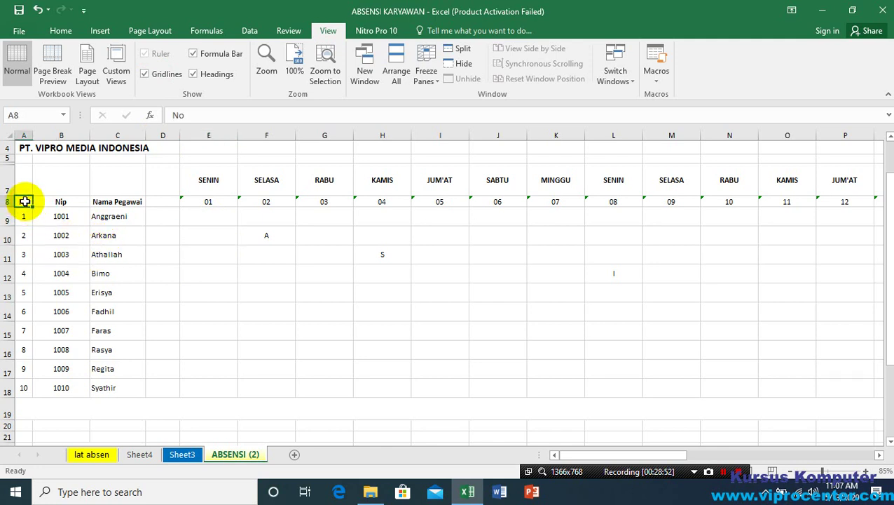
{"action": "mouse_move", "coordinate": [25, 202]}
{"action": "left_mouse_down"}
{"action": "mouse_move", "coordinate": [248, 286]}
{"action": "mouse_move", "coordinate": [311, 324]}
{"action": "mouse_move", "coordinate": [319, 377]}
{"action": "mouse_move", "coordinate": [269, 231]}
{"action": "mouse_move", "coordinate": [399, 279]}
{"action": "mouse_move", "coordinate": [389, 309]}
{"action": "left_mouse_up"}
{"action": "left_click", "coordinate": [59, 231]}
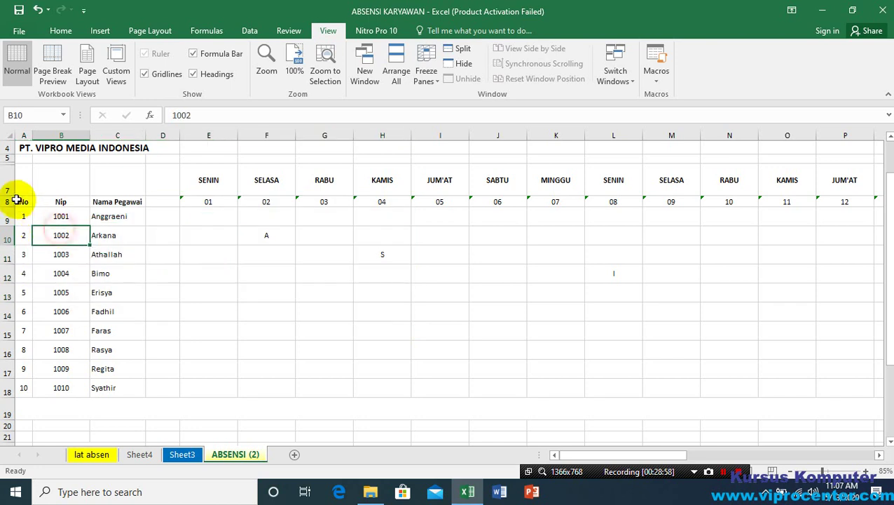
Step: Try to select the table from the No header in A8 down through the employee rows and across to column AH
{"action": "left_click", "coordinate": [23, 201]}
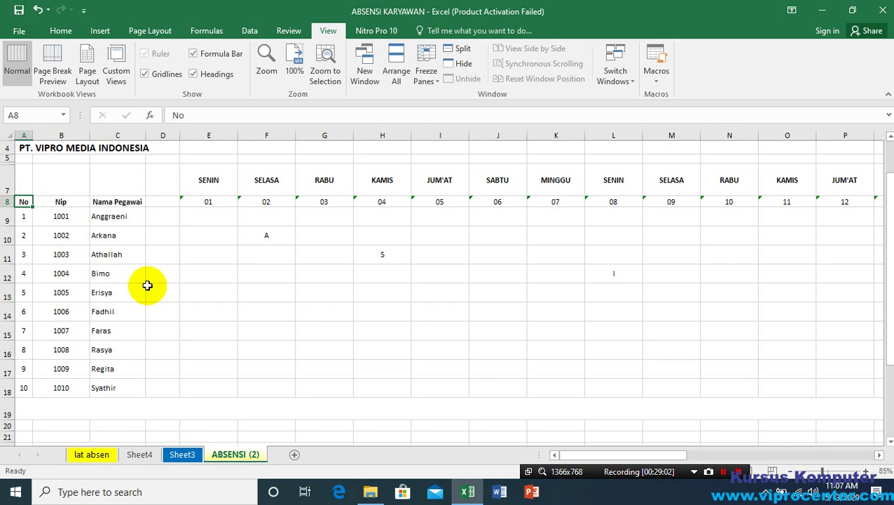
{"action": "key", "text": "shift+Down"}
{"action": "key", "text": "shift+Down"}
{"action": "key", "text": "shift+Down"}
{"action": "key", "text": "shift+Down"}
{"action": "key", "text": "shift+Down"}
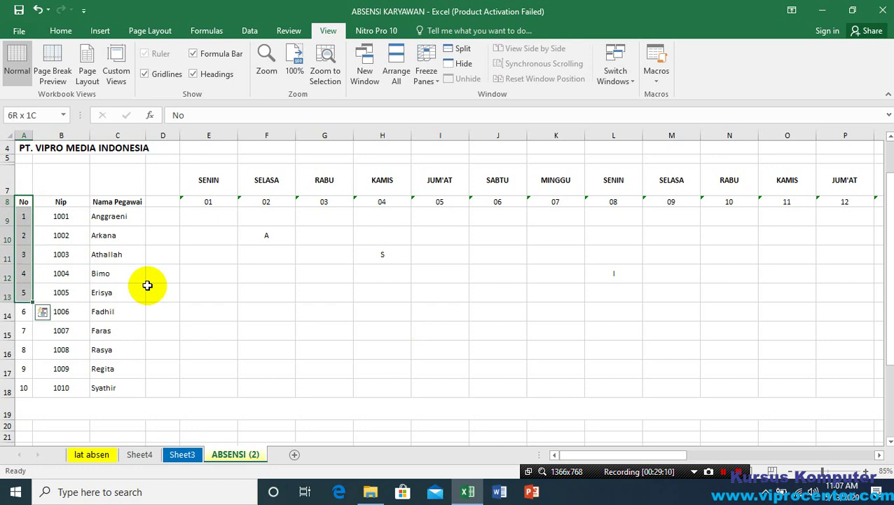
{"action": "key", "text": "shift+Down"}
{"action": "key", "text": "shift+Down"}
{"action": "key", "text": "shift+Down"}
{"action": "key", "text": "shift+Down"}
{"action": "key", "text": "shift+Down"}
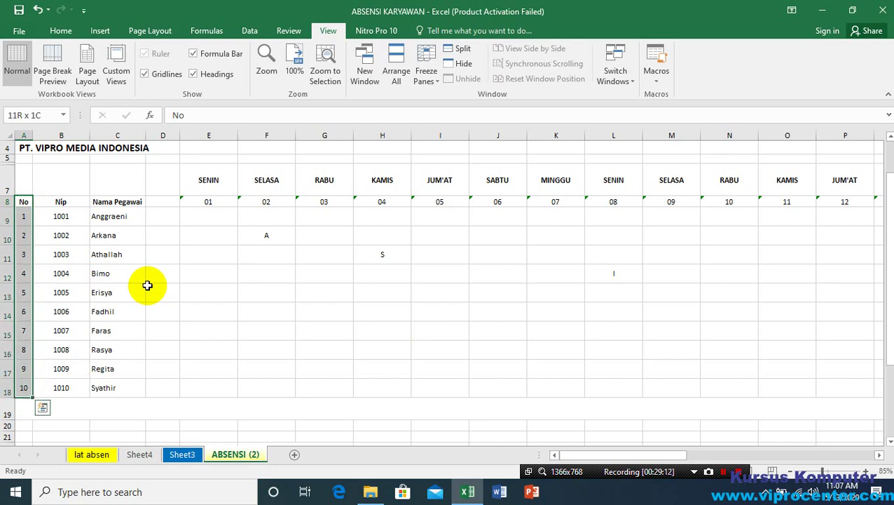
{"action": "key", "text": "ctrl+shift+End"}
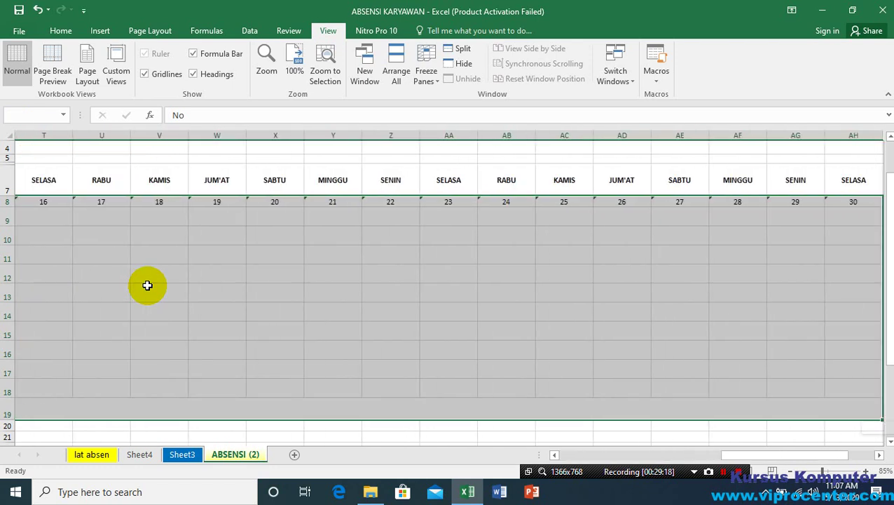
{"action": "left_click_drag", "start_coordinate": [736, 457], "coordinate": [555, 455]}
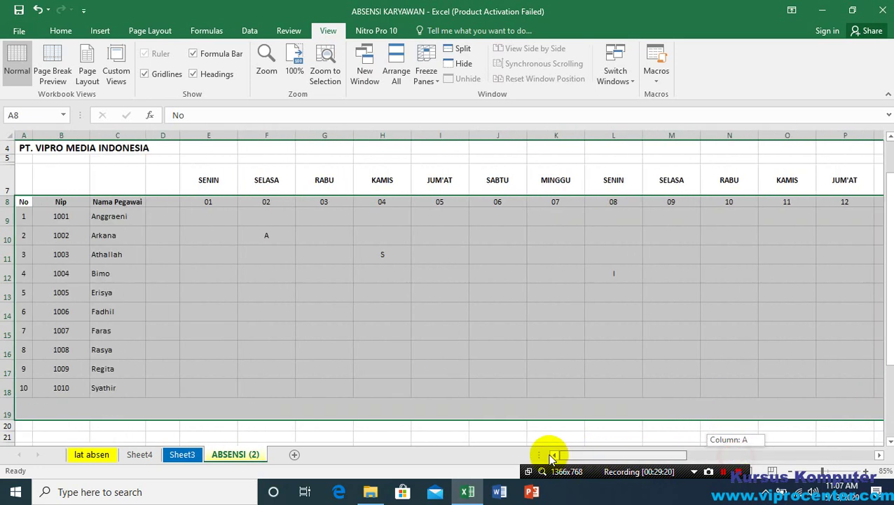
Step: Unmerge the merged TOTAL row in row 19
{"action": "left_click", "coordinate": [40, 406]}
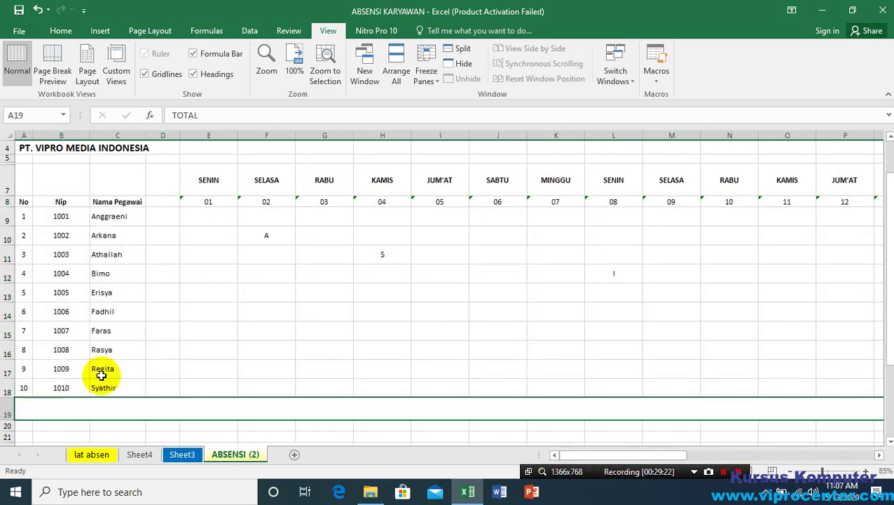
{"action": "left_click", "coordinate": [61, 30]}
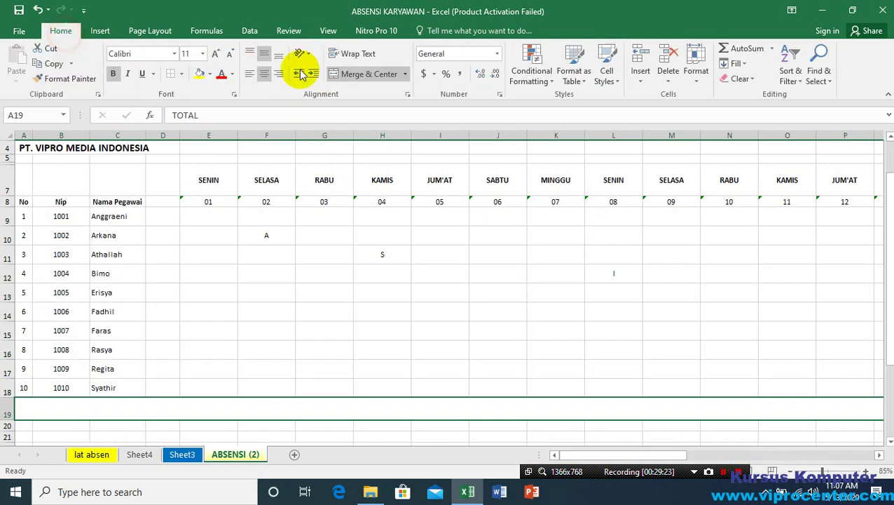
{"action": "left_click", "coordinate": [366, 74]}
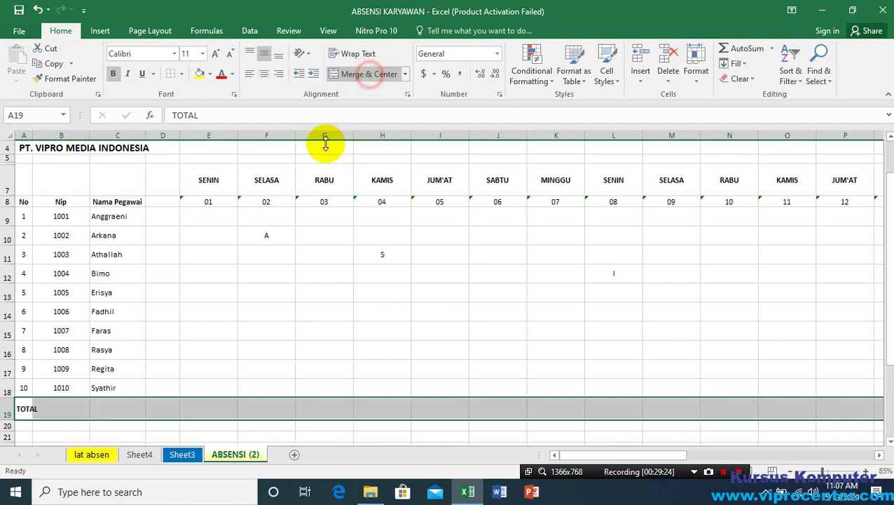
Step: Select the No column from the header in A8 down through the TOTAL row in row 19
{"action": "left_click", "coordinate": [23, 201]}
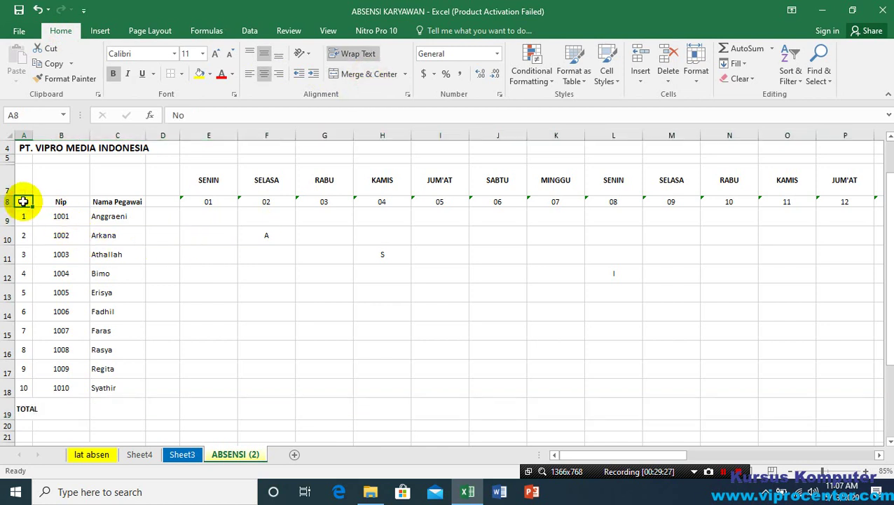
{"action": "key", "text": "shift+Down"}
{"action": "key", "text": "shift+Down"}
{"action": "key", "text": "shift+Down"}
{"action": "key", "text": "shift+Down"}
{"action": "key", "text": "shift+Down"}
{"action": "key", "text": "shift+Down"}
{"action": "key", "text": "shift+Down"}
{"action": "key", "text": "shift+Down"}
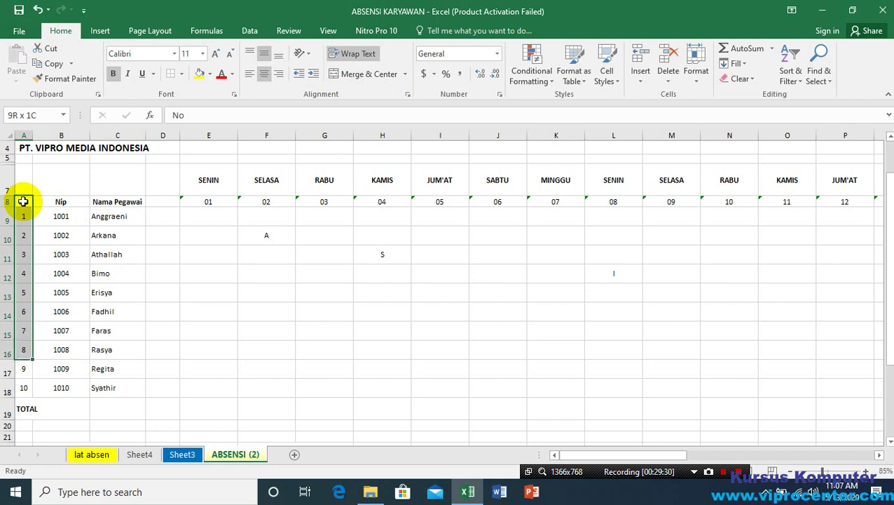
{"action": "key", "text": "shift+Down"}
{"action": "key", "text": "shift+Down"}
{"action": "key", "text": "shift+Down"}
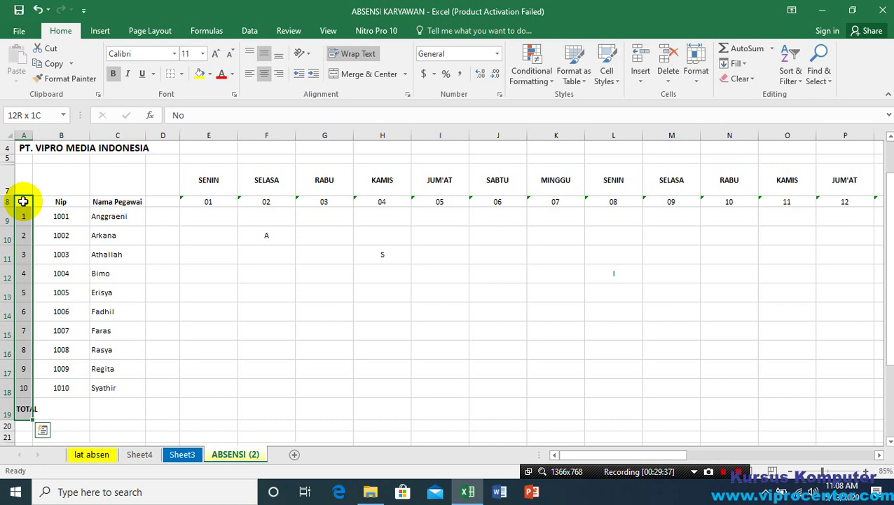
Step: Extend the selection across the date columns to column AK, covering A8:AK19
{"action": "key", "text": "shift+Right"}
{"action": "key", "text": "shift+Right"}
{"action": "key", "text": "shift+Right"}
{"action": "key", "text": "shift+Right"}
{"action": "key", "text": "shift+Right"}
{"action": "key", "text": "shift+Right"}
{"action": "key", "text": "shift+Right"}
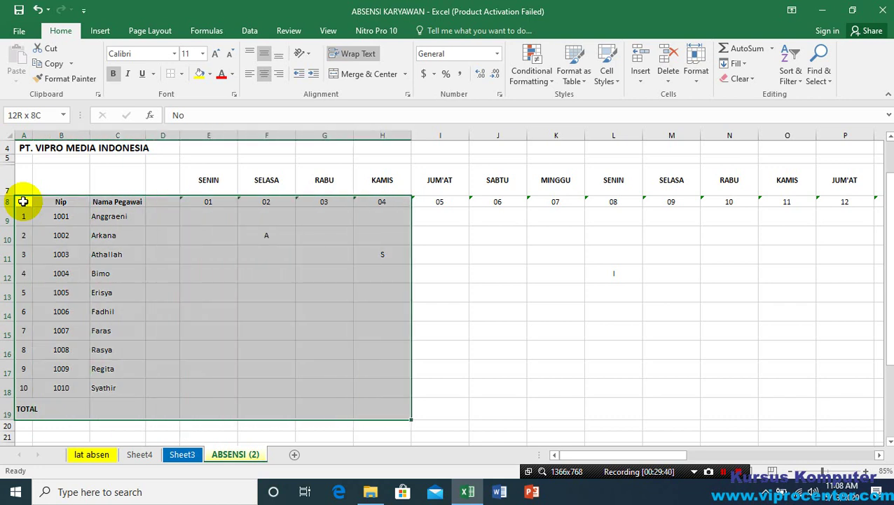
{"action": "key", "text": "shift+Right"}
{"action": "key", "text": "shift+Right"}
{"action": "key", "text": "shift+Right"}
{"action": "key", "text": "shift+Right"}
{"action": "key", "text": "shift+Right"}
{"action": "key", "text": "shift+Right"}
{"action": "key", "text": "shift+Right"}
{"action": "key", "text": "shift+Right"}
{"action": "key", "text": "shift+Right"}
{"action": "key", "text": "shift+Right"}
{"action": "key", "text": "shift+Right"}
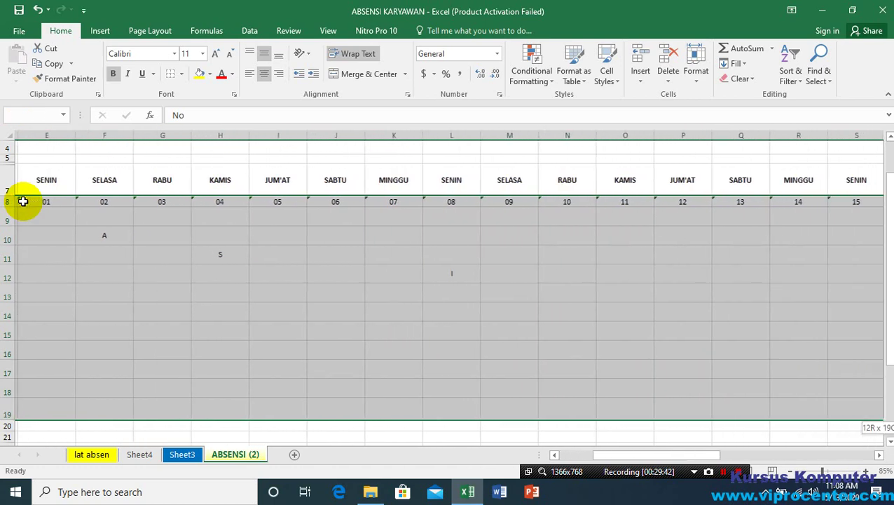
{"action": "key", "text": "shift+Right"}
{"action": "key", "text": "shift+Right"}
{"action": "key", "text": "shift+Right"}
{"action": "key", "text": "shift+Right"}
{"action": "key", "text": "shift+Right"}
{"action": "key", "text": "shift+Right"}
{"action": "key", "text": "shift+Right"}
{"action": "key", "text": "shift+Right"}
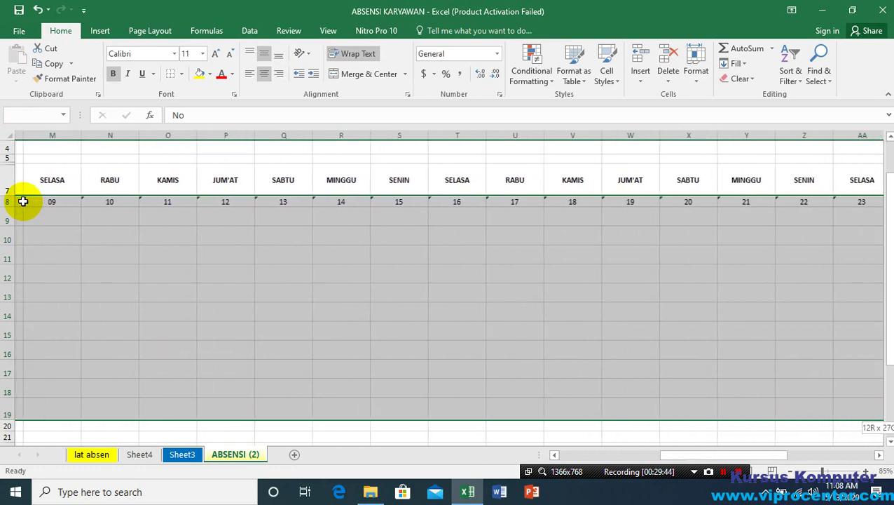
{"action": "key", "text": "shift+Right"}
{"action": "key", "text": "shift+Right"}
{"action": "key", "text": "shift+Right"}
{"action": "key", "text": "shift+Right"}
{"action": "key", "text": "shift+Right"}
{"action": "key", "text": "shift+Right"}
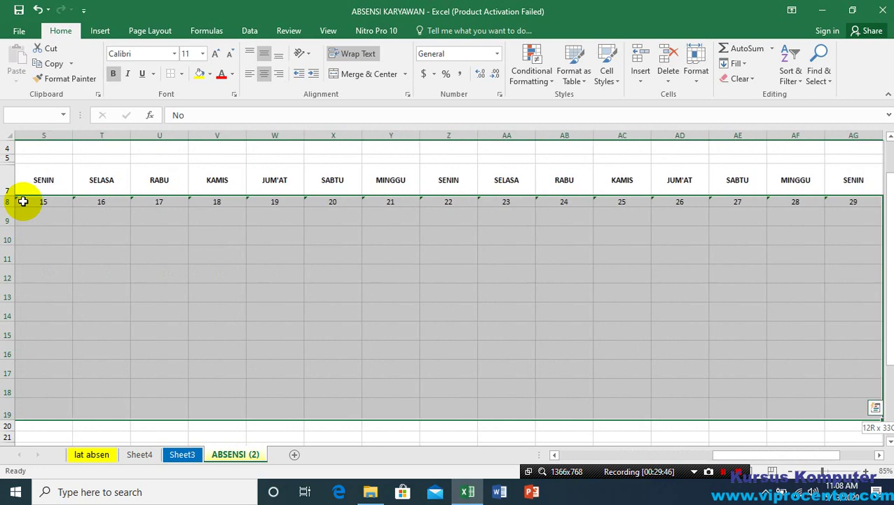
{"action": "key", "text": "shift+Right"}
{"action": "key", "text": "shift+Right"}
{"action": "key", "text": "shift+Right"}
{"action": "key", "text": "shift+Right"}
{"action": "key", "text": "shift+Right"}
{"action": "key", "text": "shift+Right"}
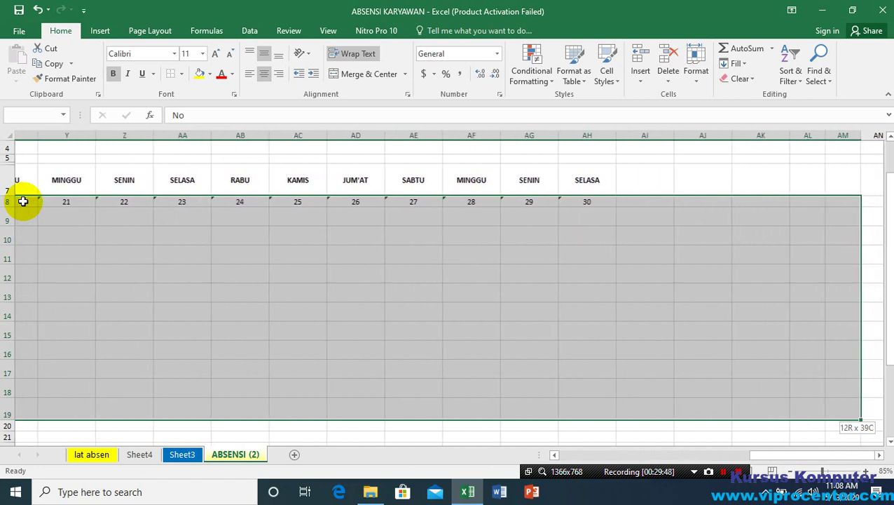
{"action": "key", "text": "shift+Left"}
{"action": "key", "text": "shift+Left"}
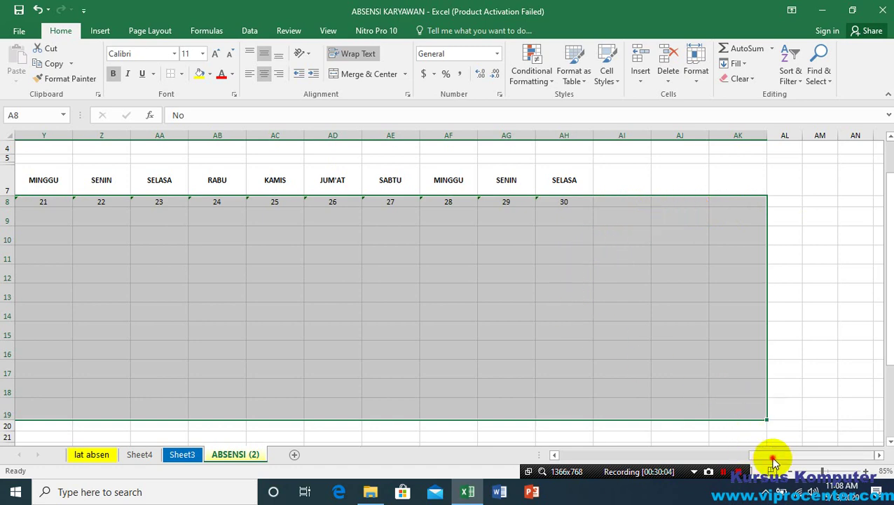
{"action": "left_click_drag", "start_coordinate": [774, 455], "coordinate": [569, 455]}
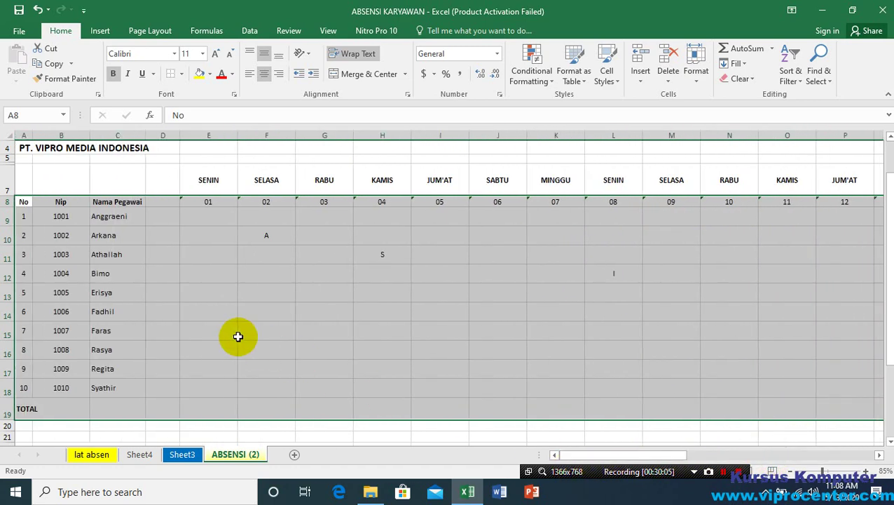
Step: Reselect the attendance table A8:AK19 in a single sweep from the No header
{"action": "left_click", "coordinate": [41, 216]}
{"action": "left_click", "coordinate": [25, 201]}
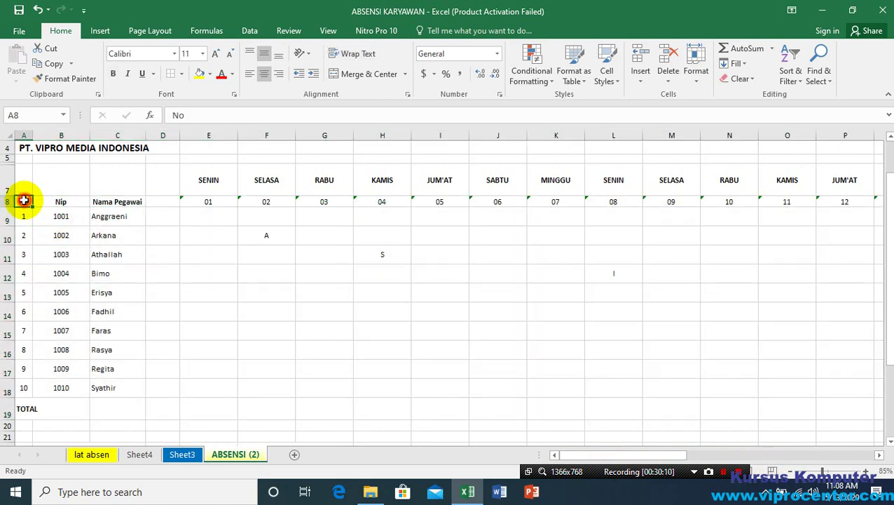
{"action": "left_click_drag", "start_coordinate": [25, 202], "coordinate": [787, 404]}
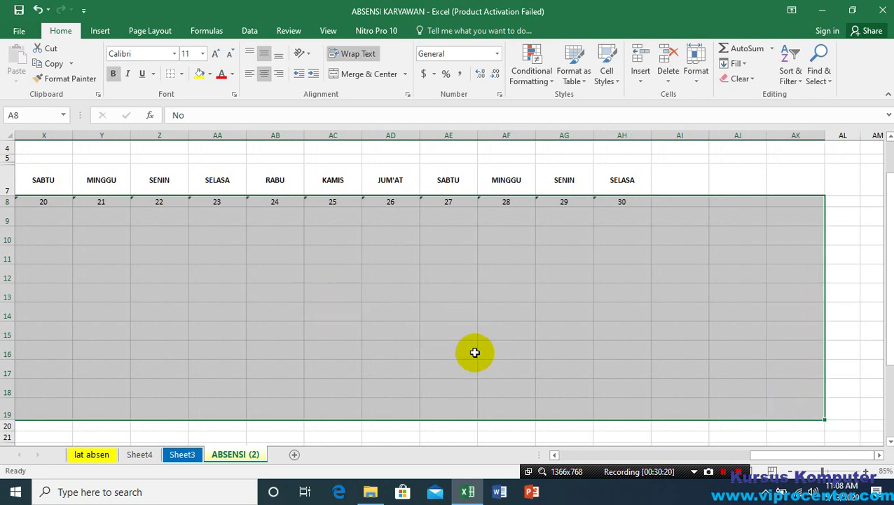
{"action": "left_click_drag", "start_coordinate": [808, 452], "coordinate": [569, 452]}
Step: Select the cells from the No header in A8 down to TOTAL in A19
{"action": "left_click", "coordinate": [24, 201]}
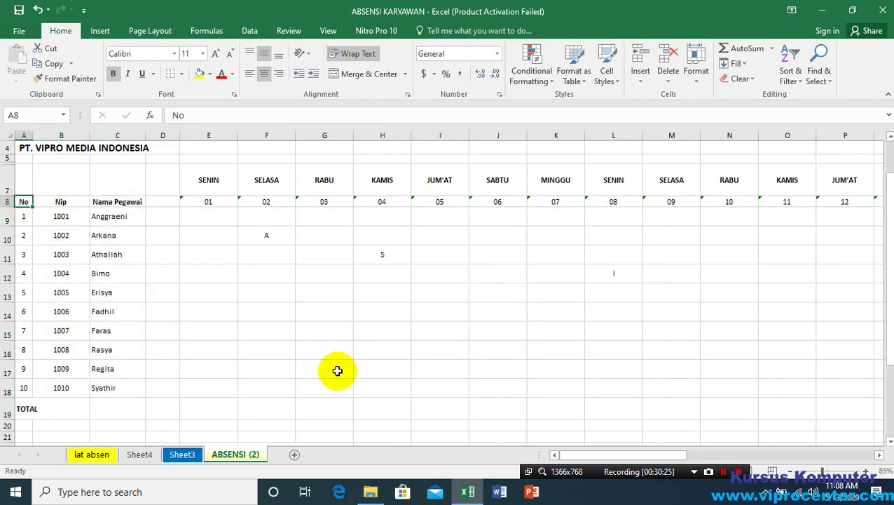
{"action": "key", "text": "shift+Down"}
{"action": "key", "text": "shift+Down"}
{"action": "key", "text": "shift+Down"}
{"action": "key", "text": "shift+Down"}
{"action": "key", "text": "shift+Down"}
{"action": "key", "text": "shift+Down"}
{"action": "key", "text": "shift+Down"}
{"action": "key", "text": "shift+Down"}
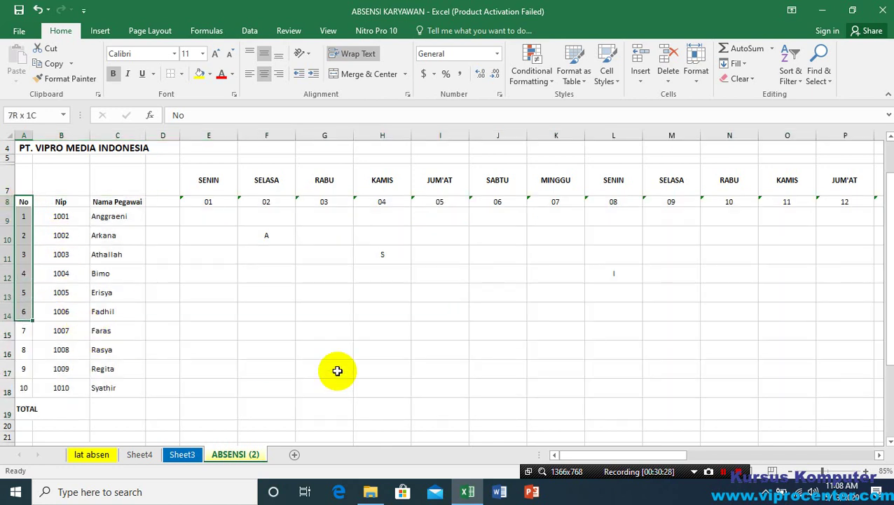
{"action": "key", "text": "shift+Down"}
{"action": "key", "text": "shift+Down"}
{"action": "key", "text": "shift+Down"}
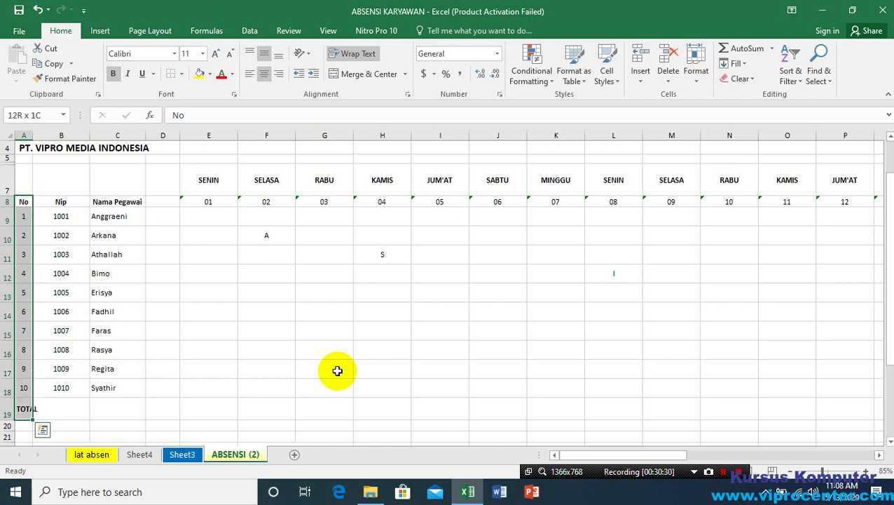
Step: Extend the selection across to column AK and apply All Borders to A8:AK19
{"action": "key", "text": "shift+Right"}
{"action": "key", "text": "shift+Right"}
{"action": "key", "text": "shift+Right"}
{"action": "key", "text": "shift+Right"}
{"action": "key", "text": "shift+Right"}
{"action": "key", "text": "shift+Right"}
{"action": "key", "text": "shift+Right"}
{"action": "key", "text": "shift+Right"}
{"action": "key", "text": "shift+Right"}
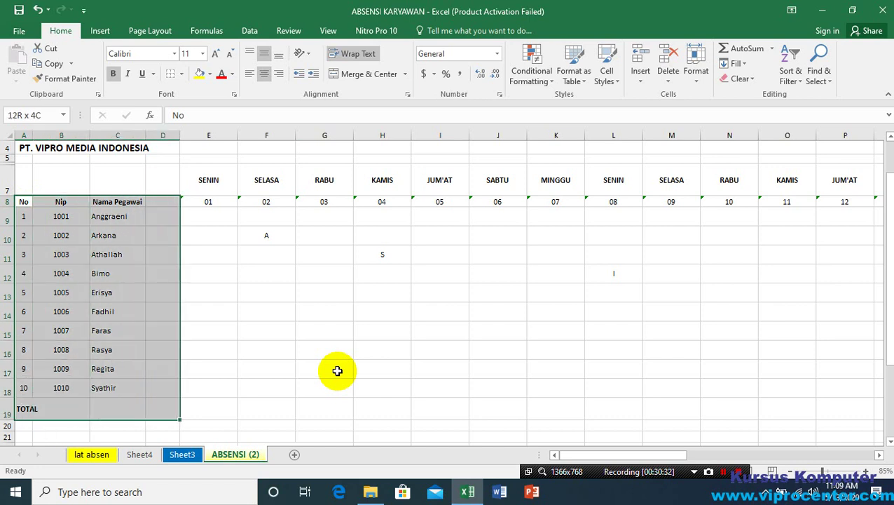
{"action": "key", "text": "shift+Right"}
{"action": "key", "text": "shift+Right"}
{"action": "key", "text": "shift+Right"}
{"action": "key", "text": "shift+Right"}
{"action": "key", "text": "shift+Right"}
{"action": "key", "text": "shift+Right"}
{"action": "key", "text": "shift+Right"}
{"action": "key", "text": "shift+Right"}
{"action": "key", "text": "shift+Right"}
{"action": "key", "text": "shift+Right"}
{"action": "key", "text": "shift+Right"}
{"action": "key", "text": "shift+Right"}
{"action": "key", "text": "shift+Right"}
{"action": "key", "text": "shift+Right"}
{"action": "key", "text": "shift+Right"}
{"action": "key", "text": "shift+Right"}
{"action": "key", "text": "shift+Right"}
{"action": "key", "text": "shift+Right"}
{"action": "key", "text": "shift+Right"}
{"action": "key", "text": "shift+Right"}
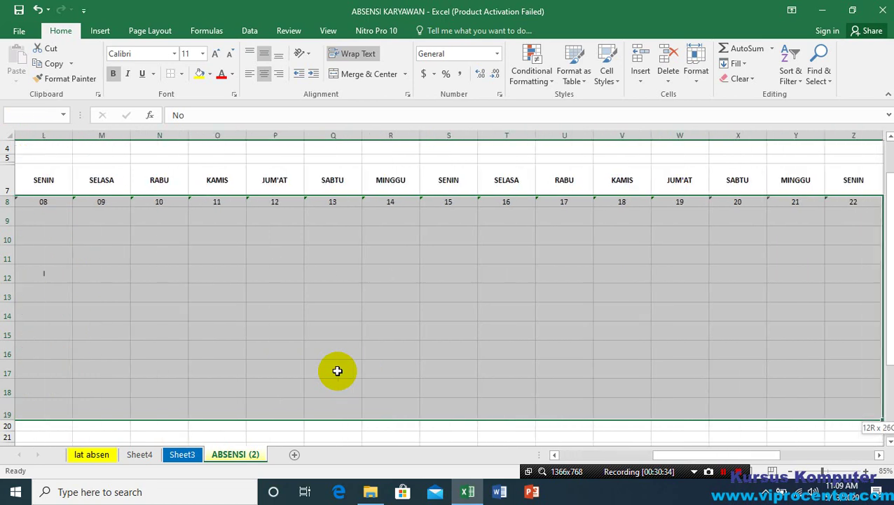
{"action": "key", "text": "shift+Right"}
{"action": "key", "text": "shift+Right"}
{"action": "key", "text": "shift+Right"}
{"action": "key", "text": "shift+Right"}
{"action": "key", "text": "shift+Right"}
{"action": "key", "text": "shift+Right"}
{"action": "key", "text": "shift+Right"}
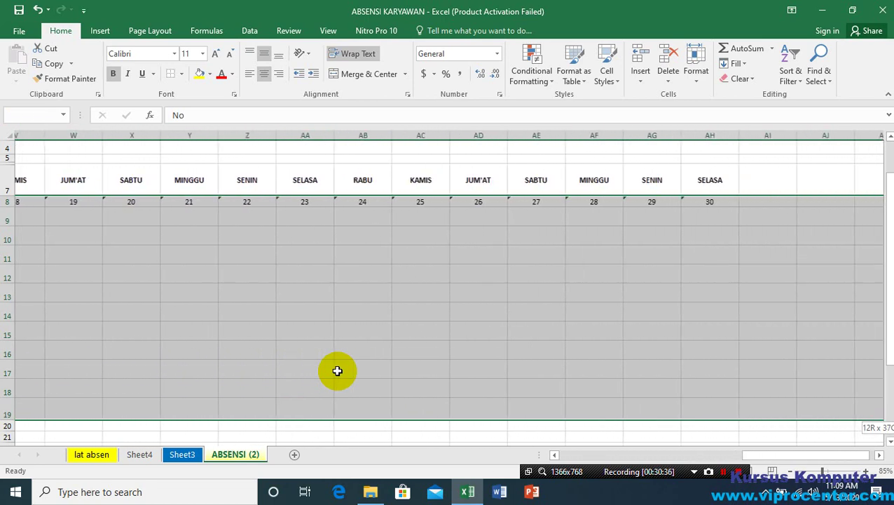
{"action": "key", "text": "shift+Right"}
{"action": "key", "text": "shift+Right"}
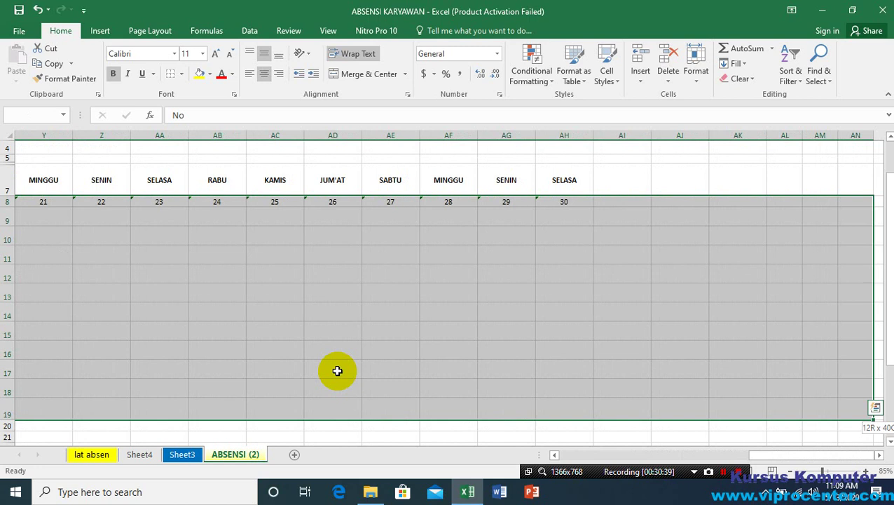
{"action": "key", "text": "shift+Left"}
{"action": "key", "text": "shift+Left"}
{"action": "key", "text": "shift+Left"}
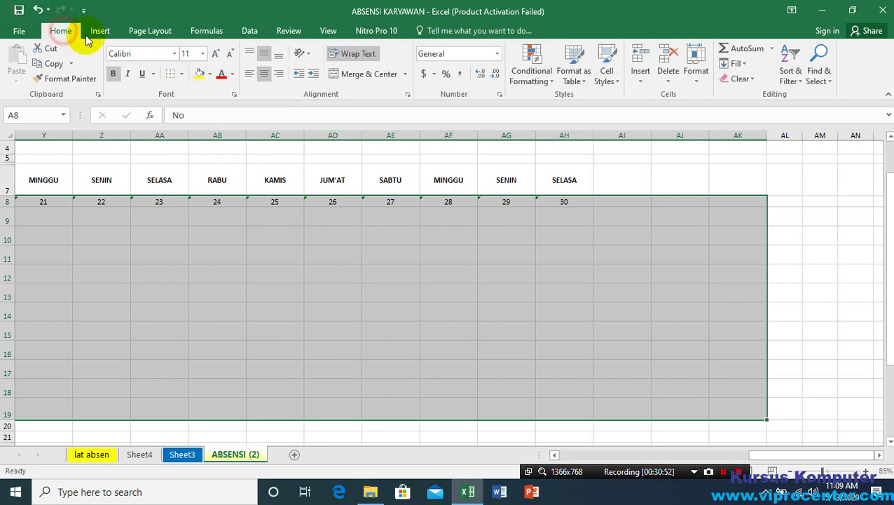
{"action": "left_click", "coordinate": [181, 73]}
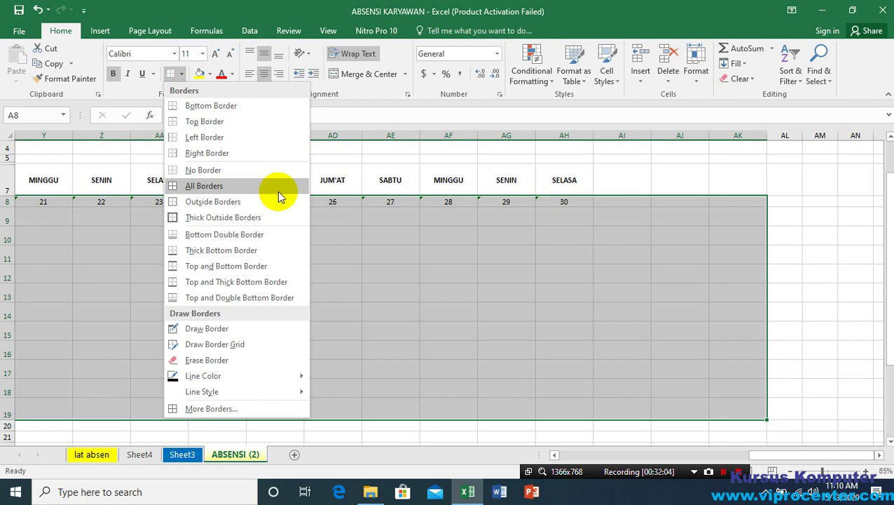
{"action": "left_click", "coordinate": [232, 185]}
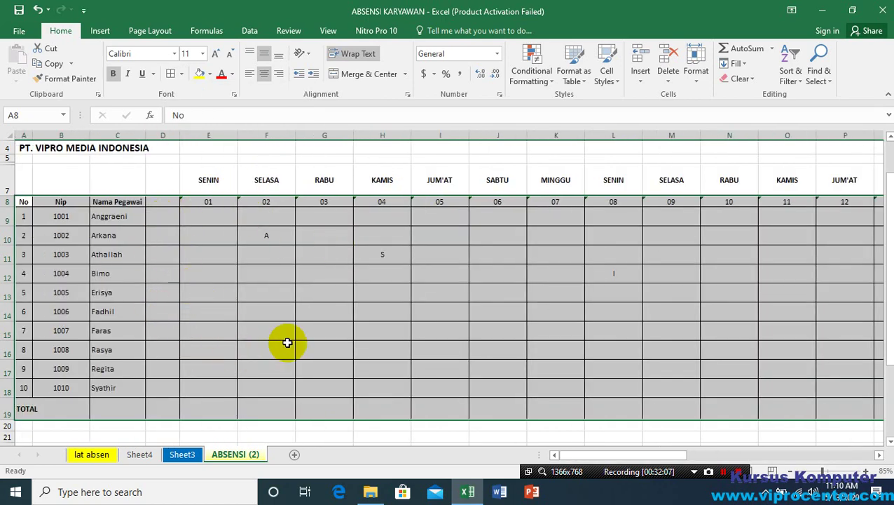
Step: Select the day-name row from SENIN in E7 through SELASA in AH7
{"action": "scroll", "coordinate": [318, 308], "scroll_direction": "up", "scroll_amount": 1}
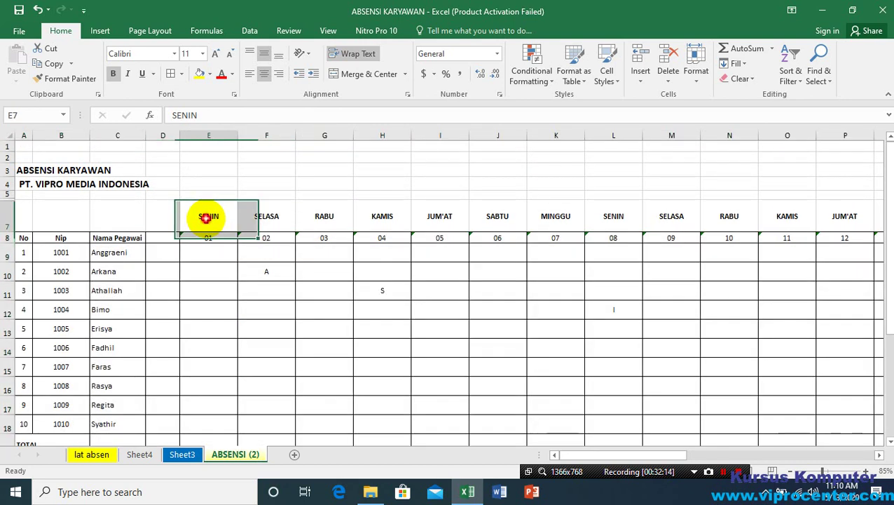
{"action": "left_click", "coordinate": [208, 216]}
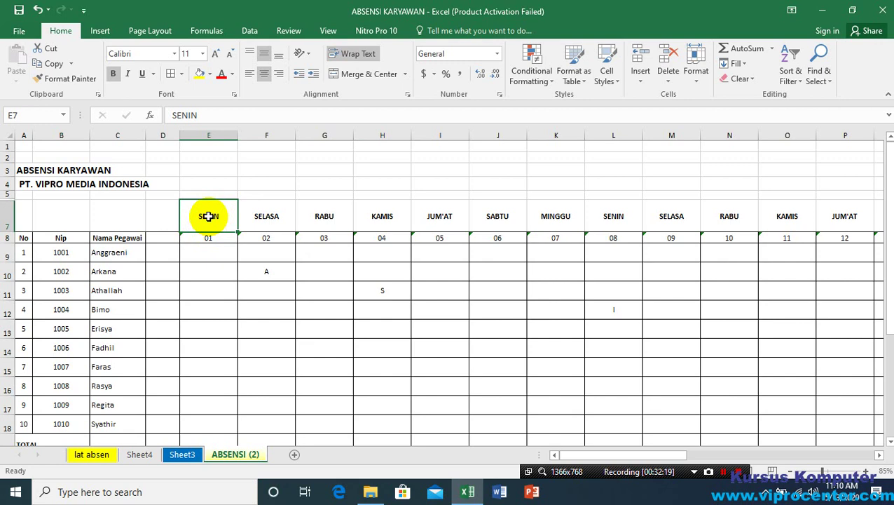
{"action": "key", "text": "ctrl+shift+Right"}
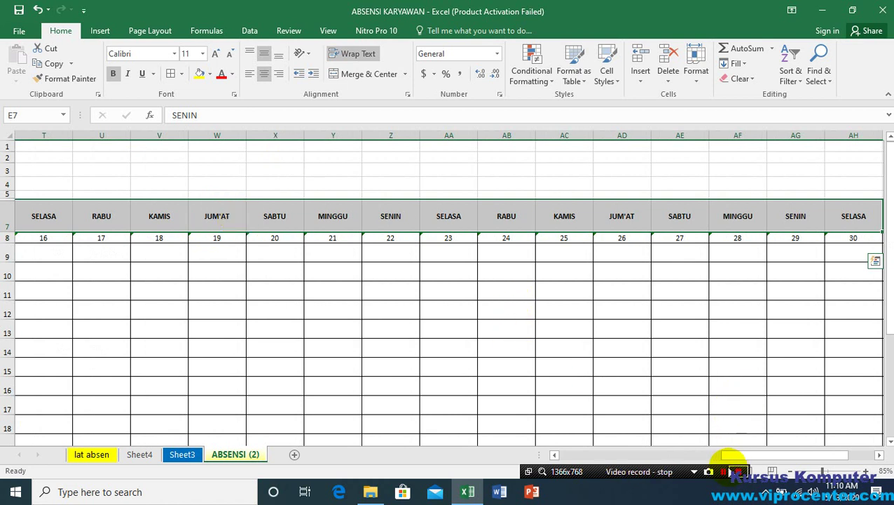
{"action": "left_click", "coordinate": [728, 470]}
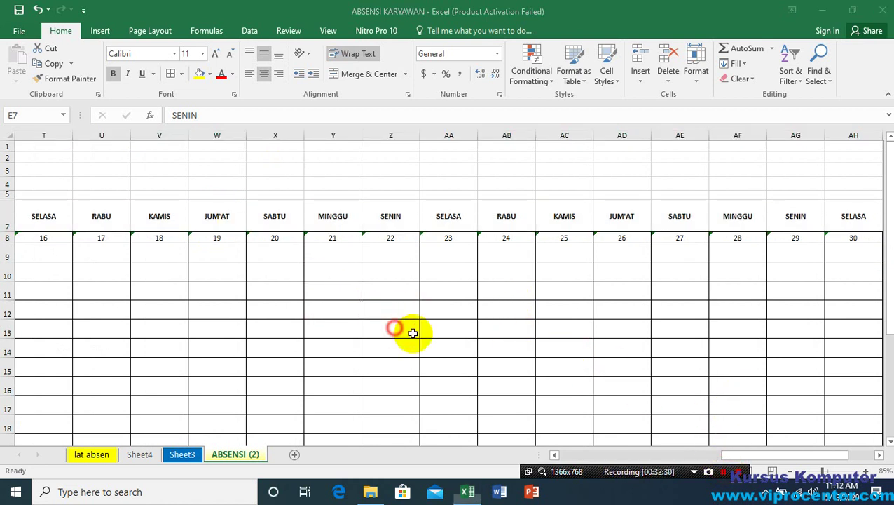
Step: Examine both ends of the day-name row, SENIN in E7 and SELASA in AH7
{"action": "left_click_drag", "start_coordinate": [772, 454], "coordinate": [587, 455]}
{"action": "left_click", "coordinate": [207, 216]}
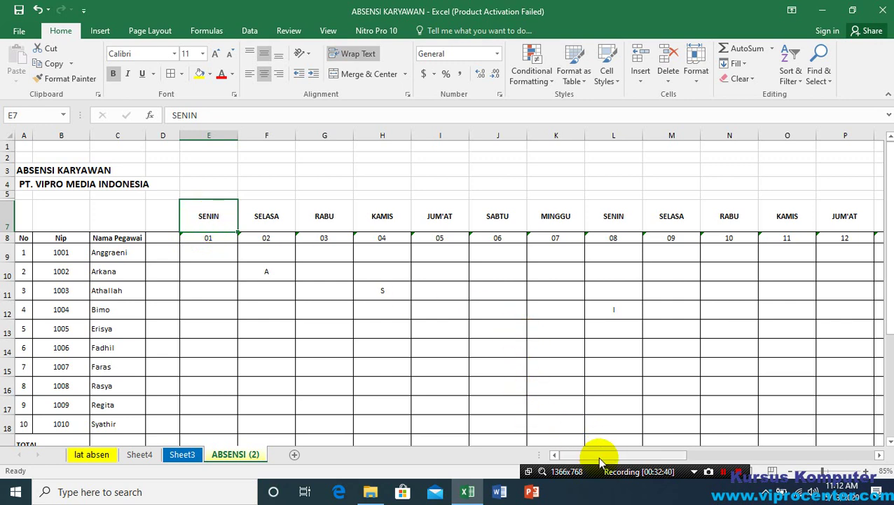
{"action": "left_click_drag", "start_coordinate": [597, 456], "coordinate": [818, 455]}
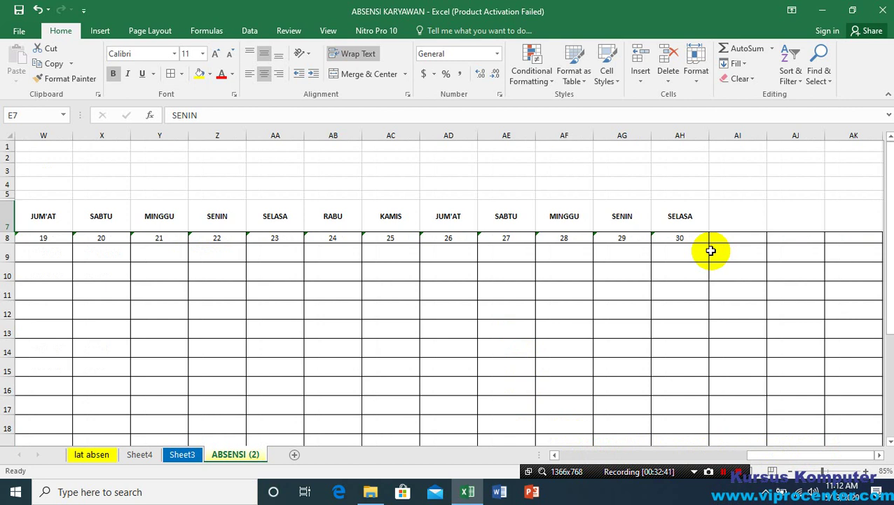
{"action": "left_click", "coordinate": [675, 207]}
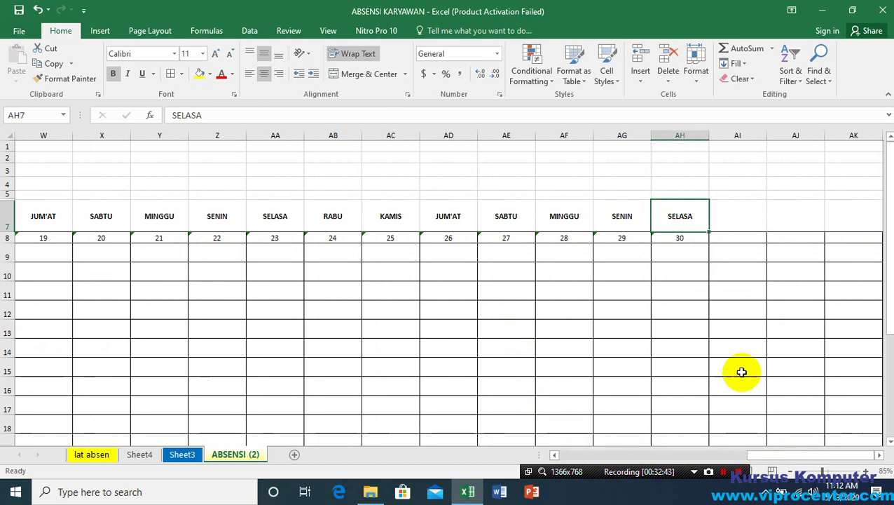
{"action": "left_click_drag", "start_coordinate": [778, 455], "coordinate": [586, 445]}
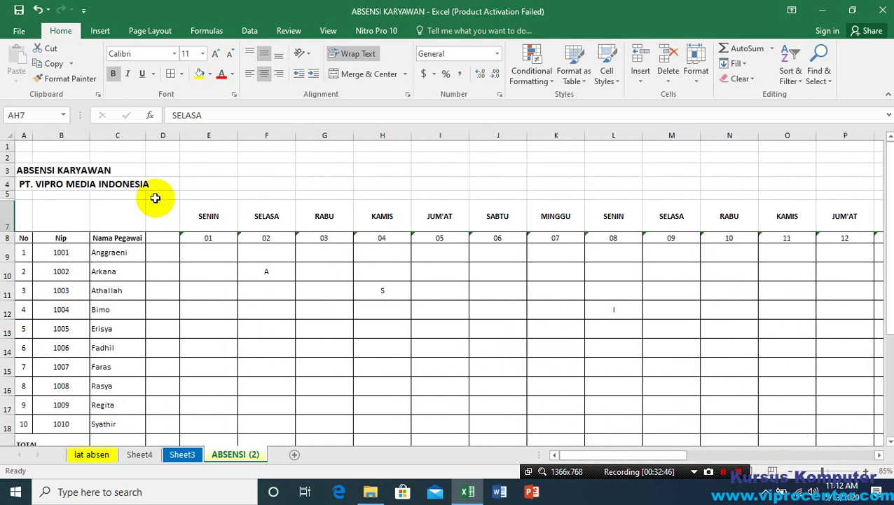
Step: Apply All Borders to the day names from SENIN in E7 through SELASA in AH7
{"action": "left_click", "coordinate": [208, 215]}
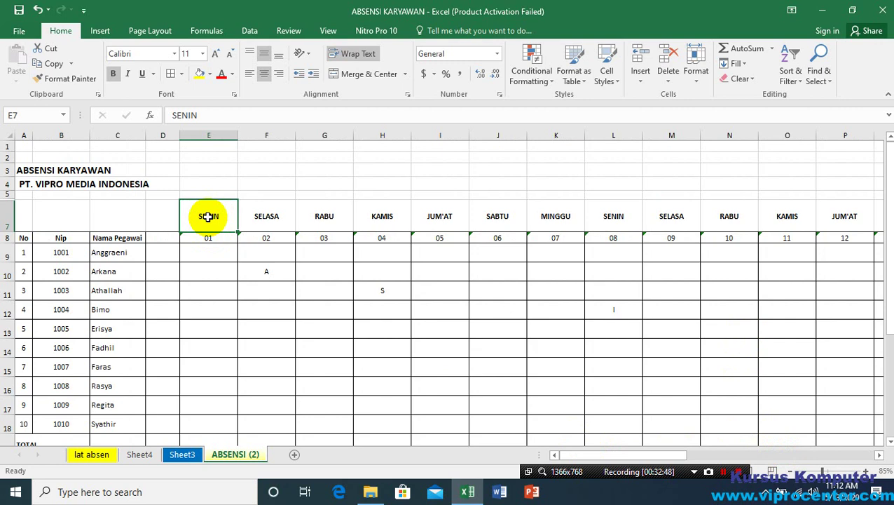
{"action": "scroll", "coordinate": [208, 217], "scroll_direction": "right", "scroll_amount": 6}
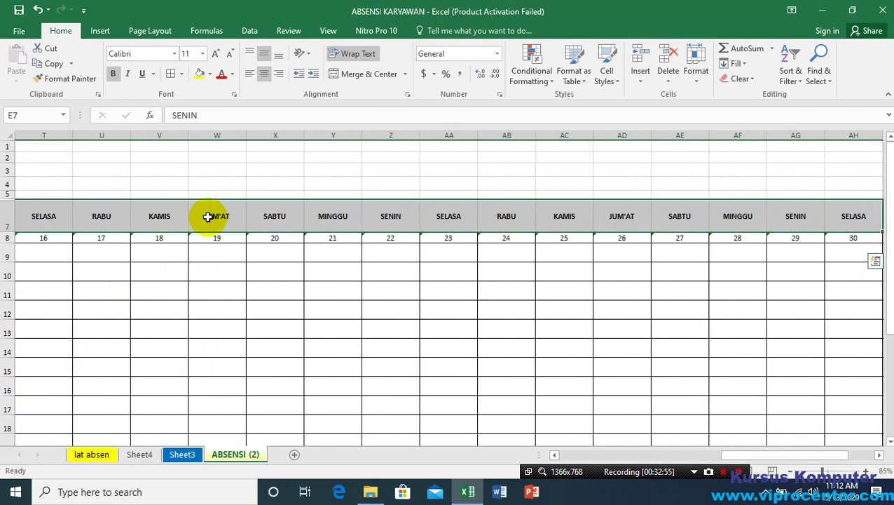
{"action": "left_click", "coordinate": [880, 455]}
{"action": "left_click", "coordinate": [880, 455]}
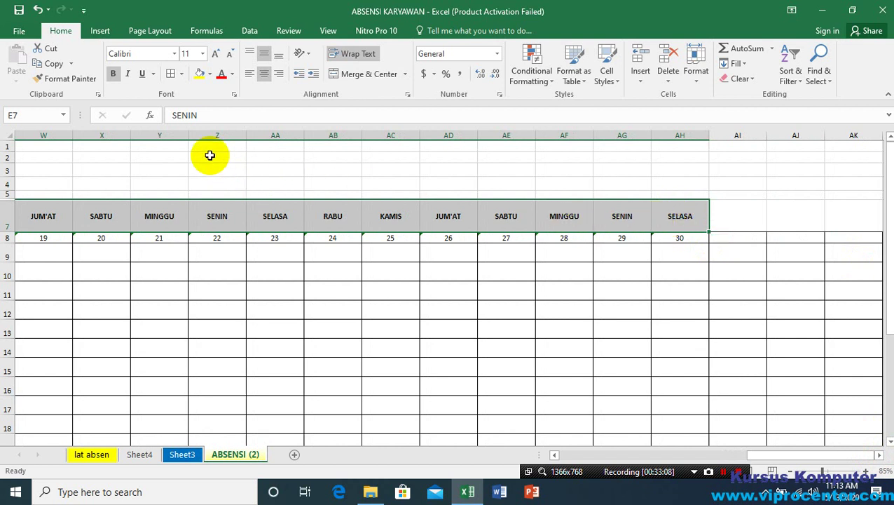
{"action": "left_click", "coordinate": [180, 74]}
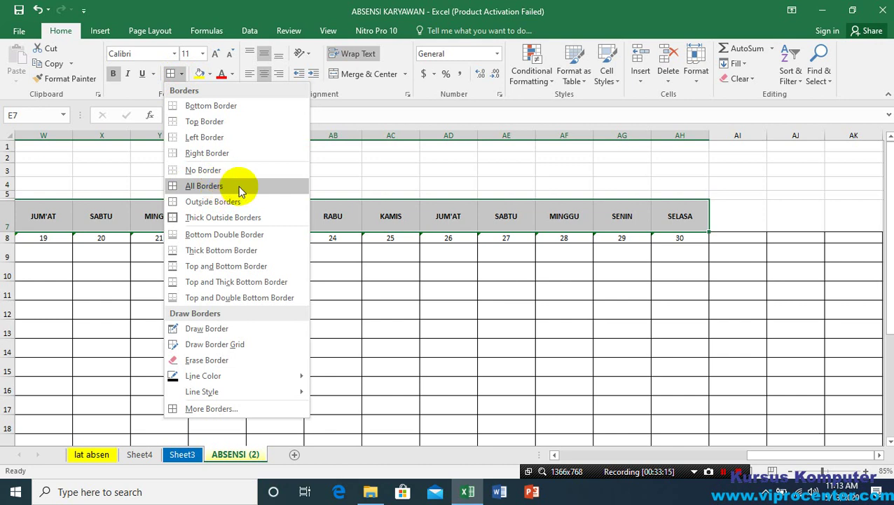
{"action": "left_click", "coordinate": [239, 186]}
{"action": "scroll", "coordinate": [239, 185], "scroll_direction": "left", "scroll_amount": 2}
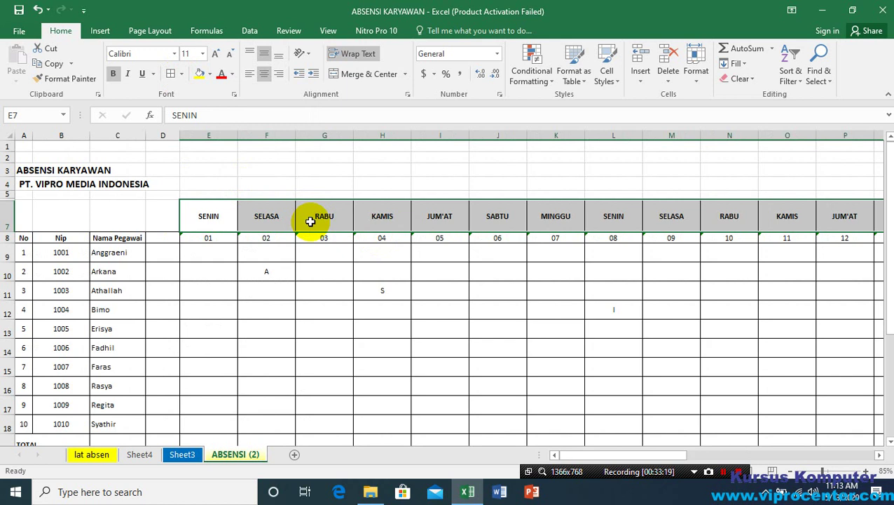
Step: Reselect the day-name row from SENIN in E7 through SELASA in AH7
{"action": "left_click", "coordinate": [199, 215]}
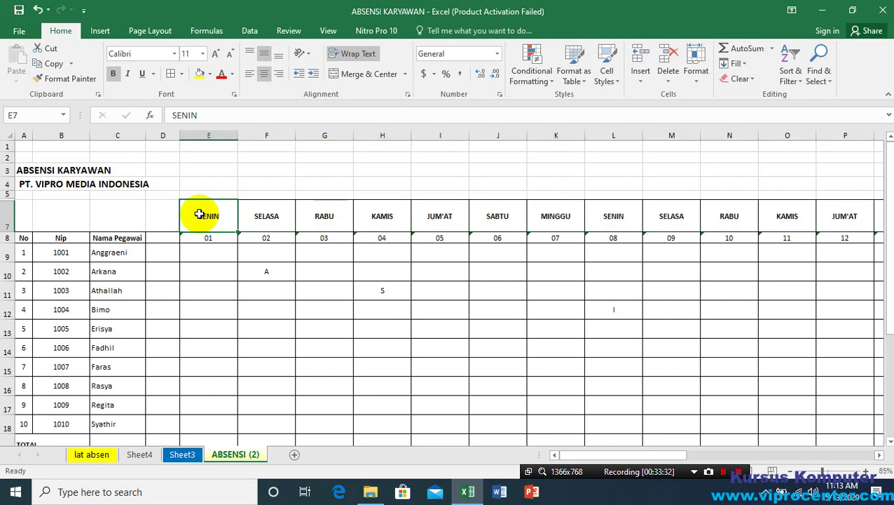
{"action": "scroll", "coordinate": [200, 214], "scroll_direction": "right", "scroll_amount": 6}
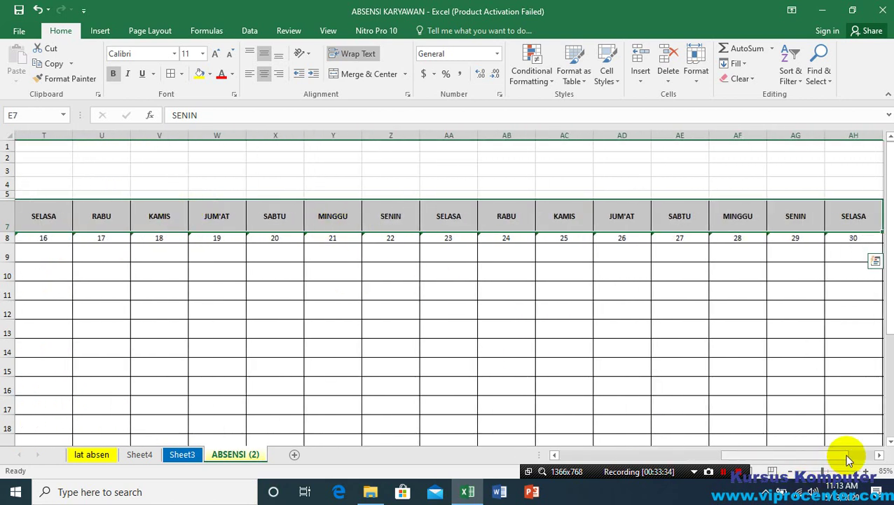
{"action": "left_click", "coordinate": [879, 455]}
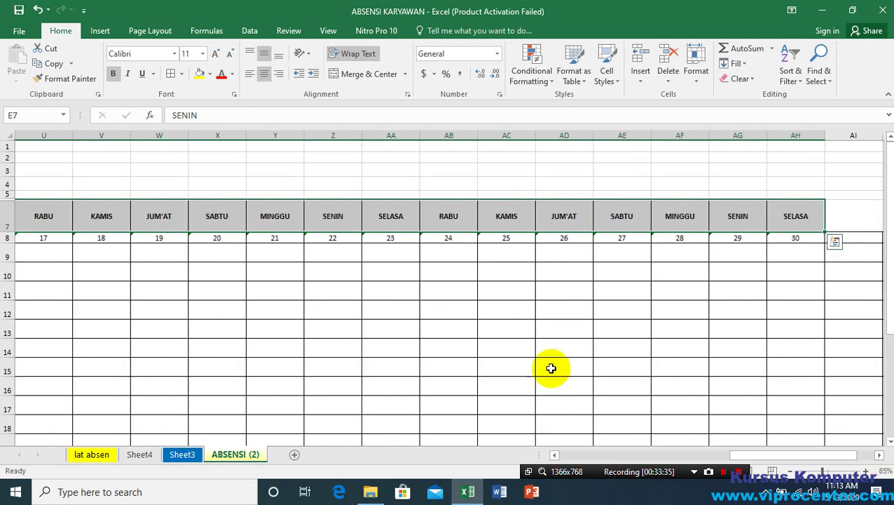
{"action": "left_click_drag", "start_coordinate": [743, 456], "coordinate": [575, 455]}
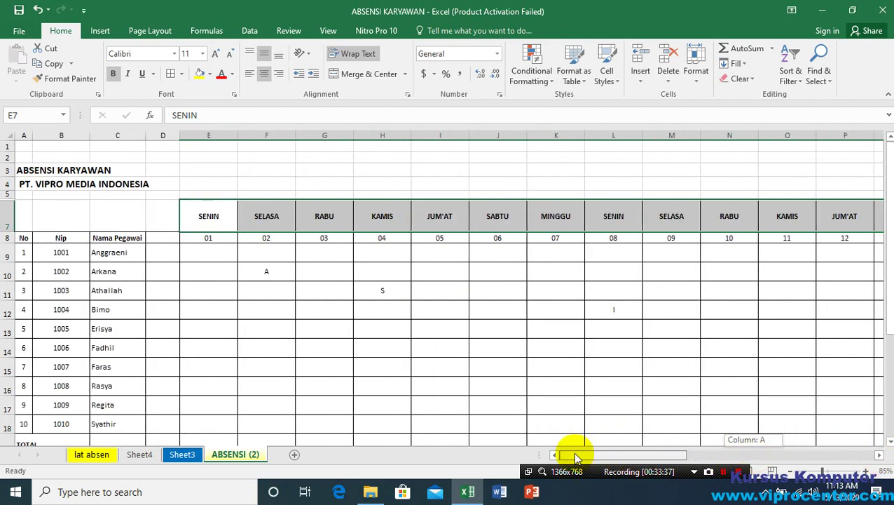
{"action": "left_click", "coordinate": [210, 218]}
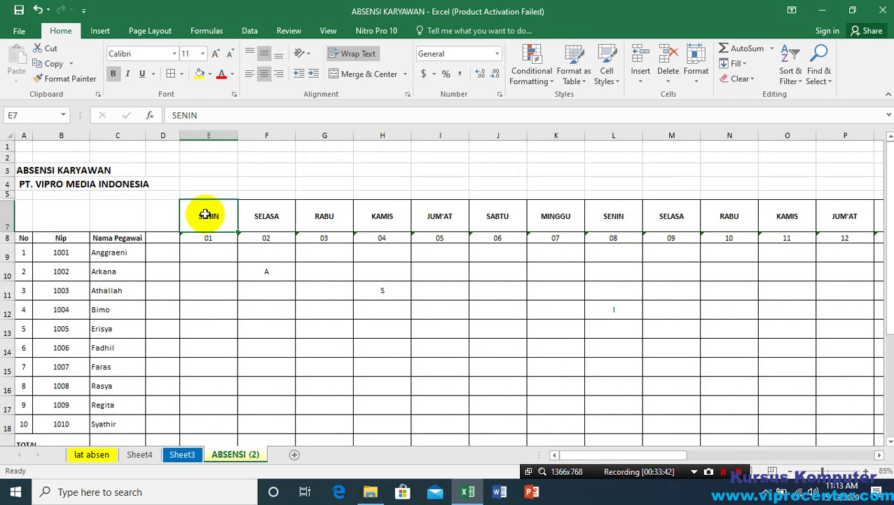
{"action": "key", "text": "ctrl+shift+Right"}
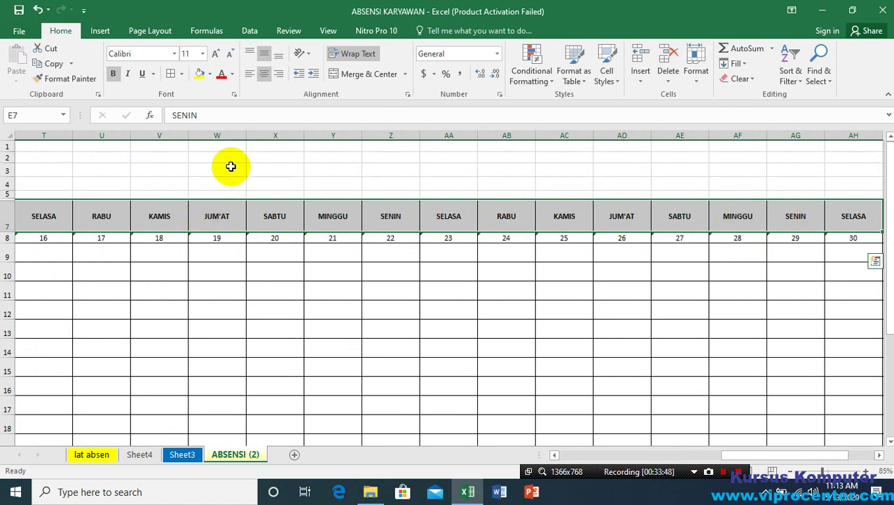
{"action": "left_click", "coordinate": [180, 74]}
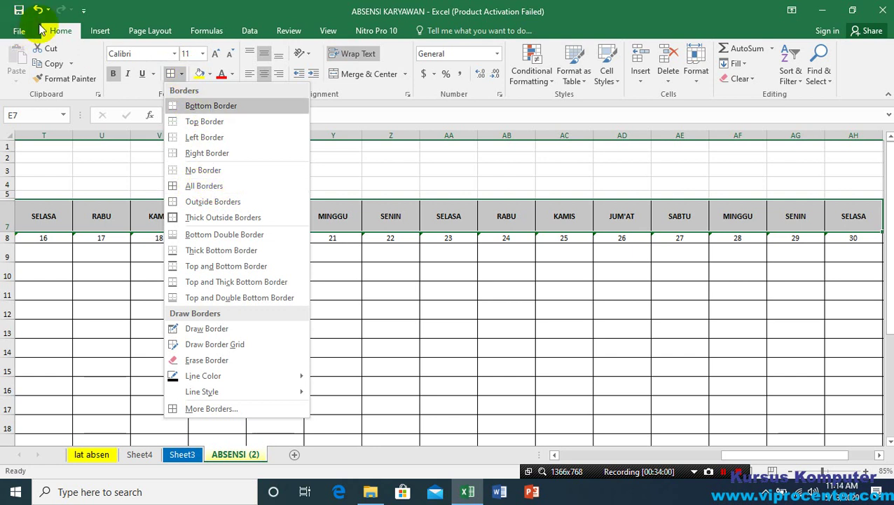
{"action": "left_click", "coordinate": [181, 75]}
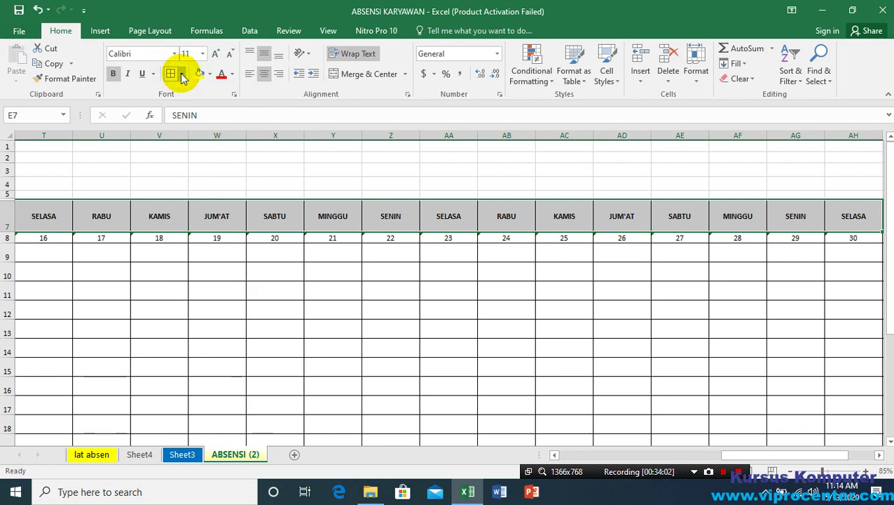
{"action": "left_click", "coordinate": [182, 76]}
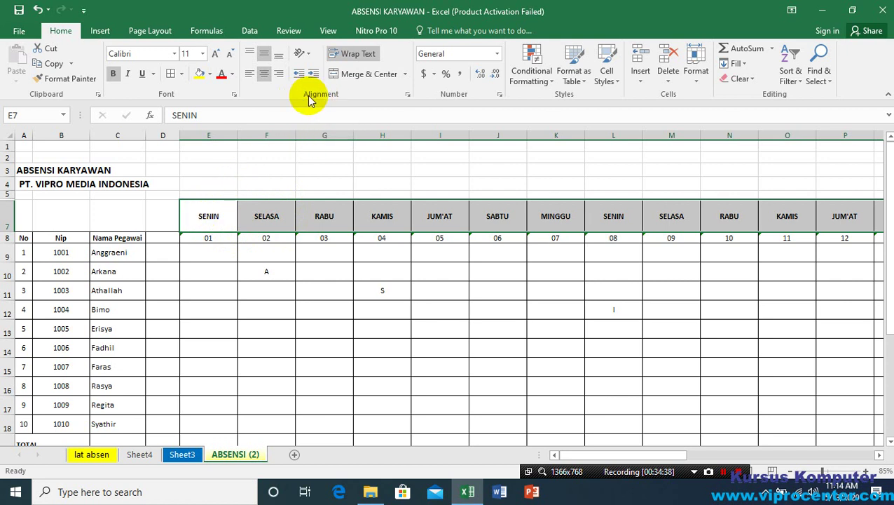
Step: Set the text orientation of the selected day names to 45 degrees
{"action": "left_click", "coordinate": [407, 96]}
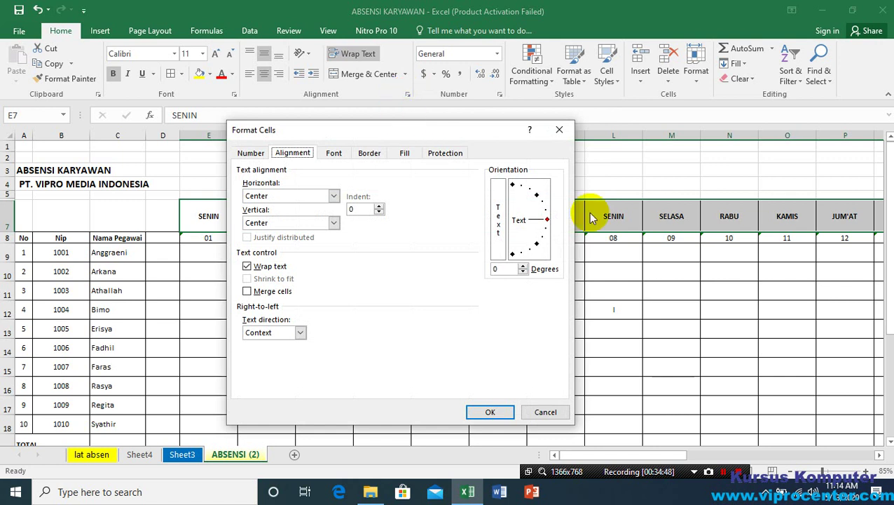
{"action": "left_click", "coordinate": [537, 197]}
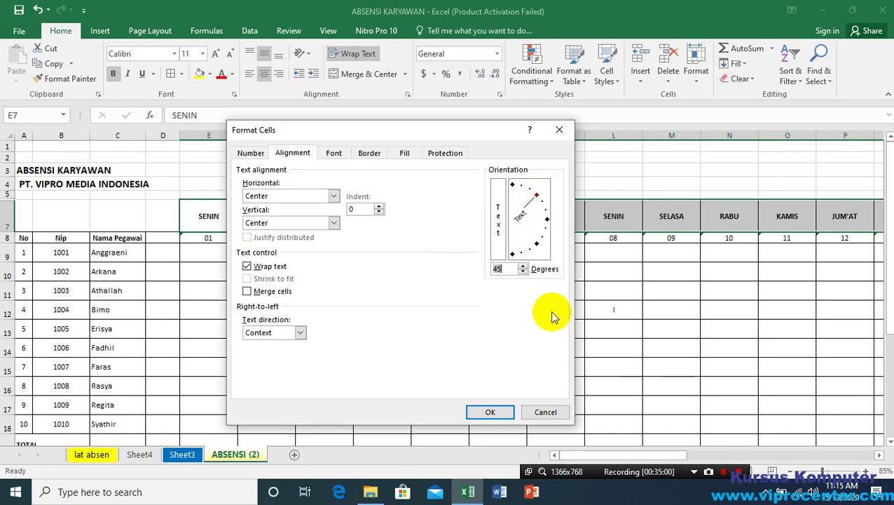
{"action": "left_click", "coordinate": [497, 269]}
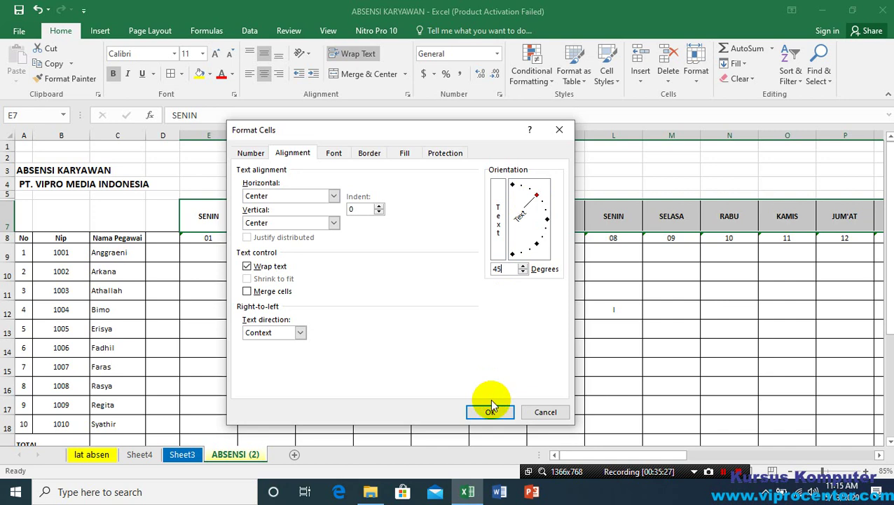
{"action": "left_click", "coordinate": [491, 411]}
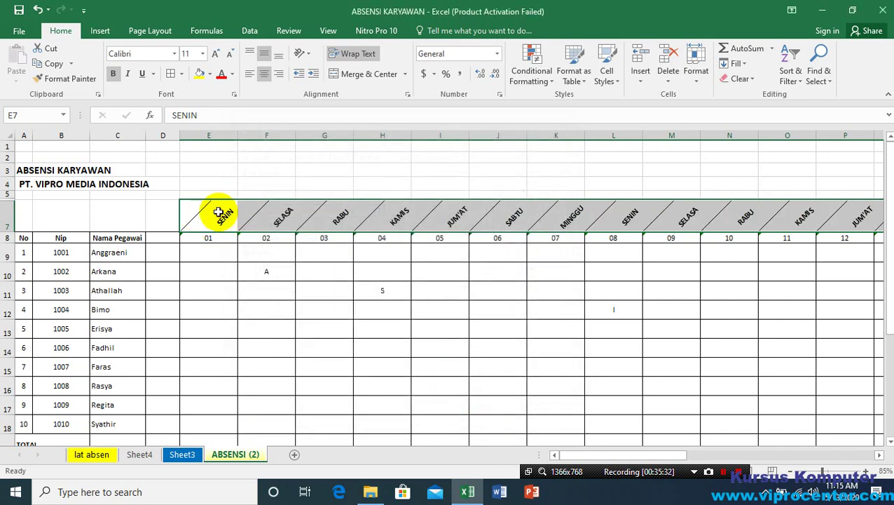
Step: Return the day names to horizontal text with a 0-degree orientation
{"action": "left_click", "coordinate": [407, 96]}
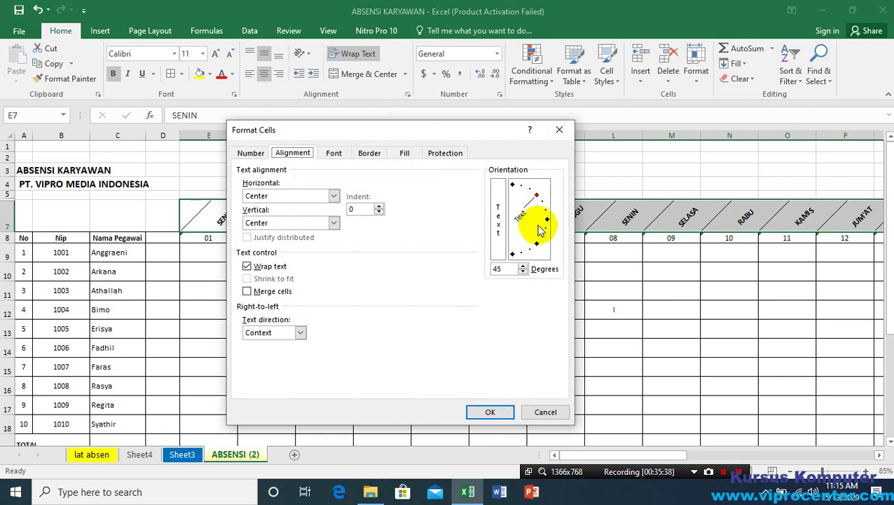
{"action": "left_click", "coordinate": [546, 220]}
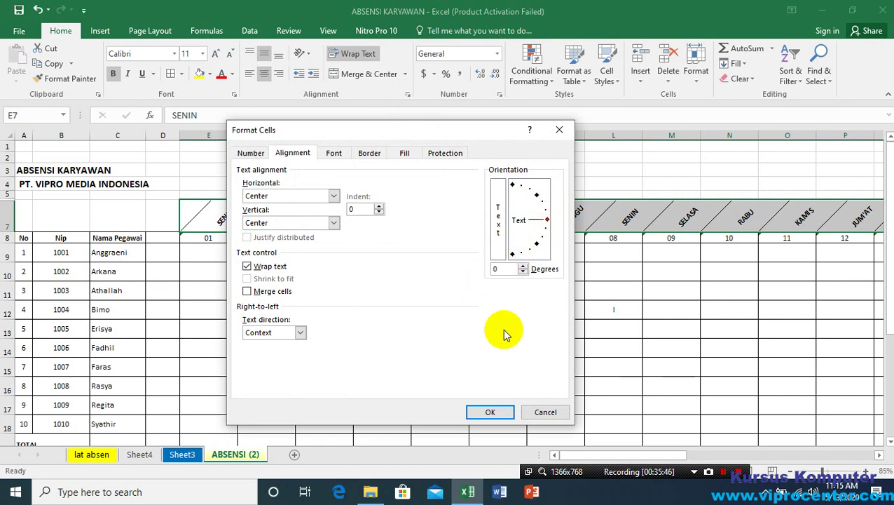
{"action": "left_click", "coordinate": [490, 412]}
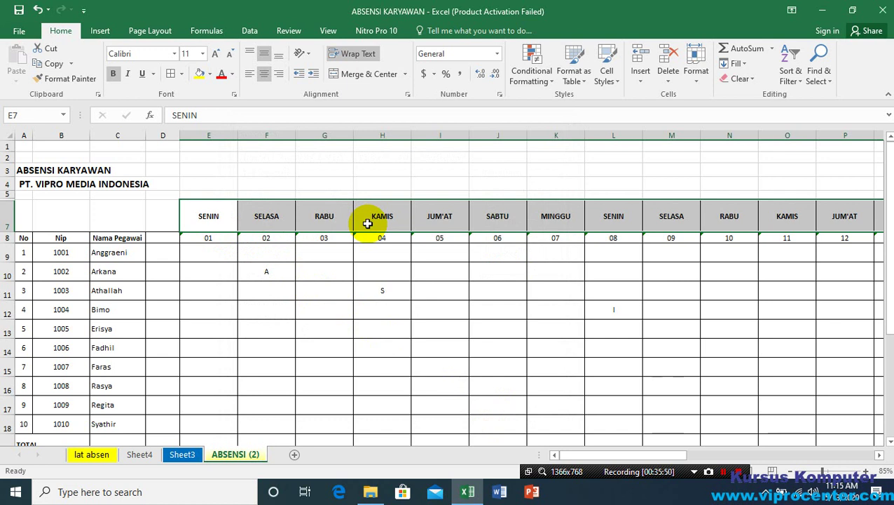
Step: Apply and remove the Angle Counterclockwise orientation on the day names three times
{"action": "left_click", "coordinate": [307, 56]}
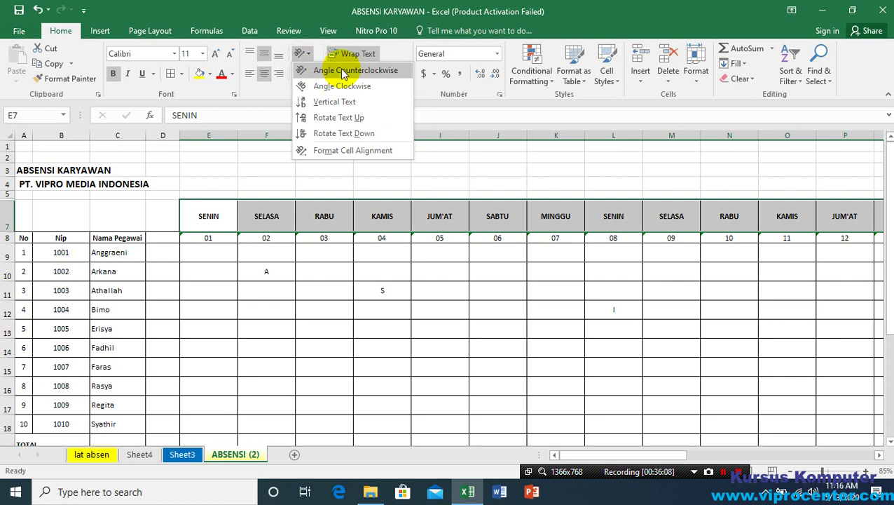
{"action": "left_click", "coordinate": [342, 72]}
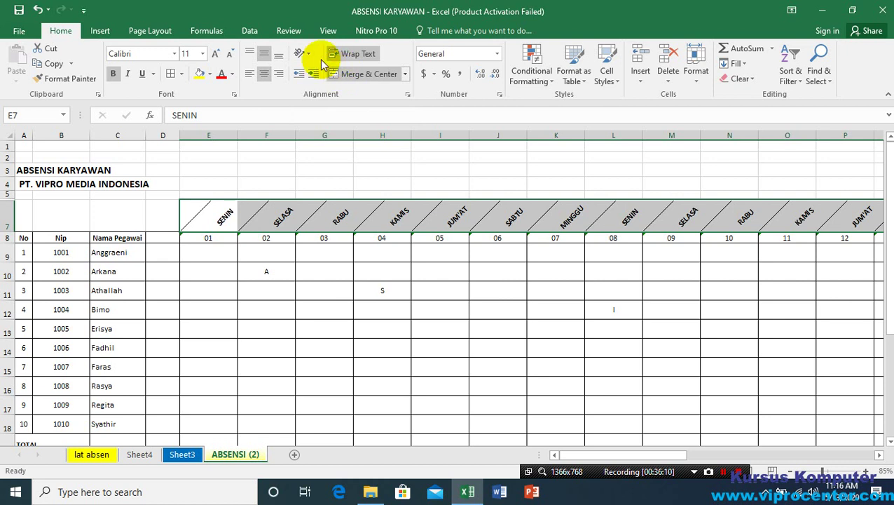
{"action": "left_click", "coordinate": [309, 55]}
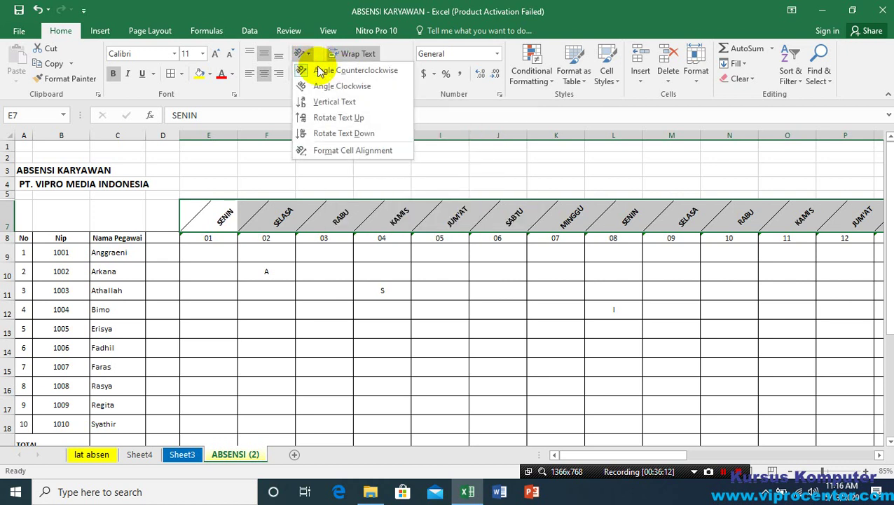
{"action": "left_click", "coordinate": [313, 74]}
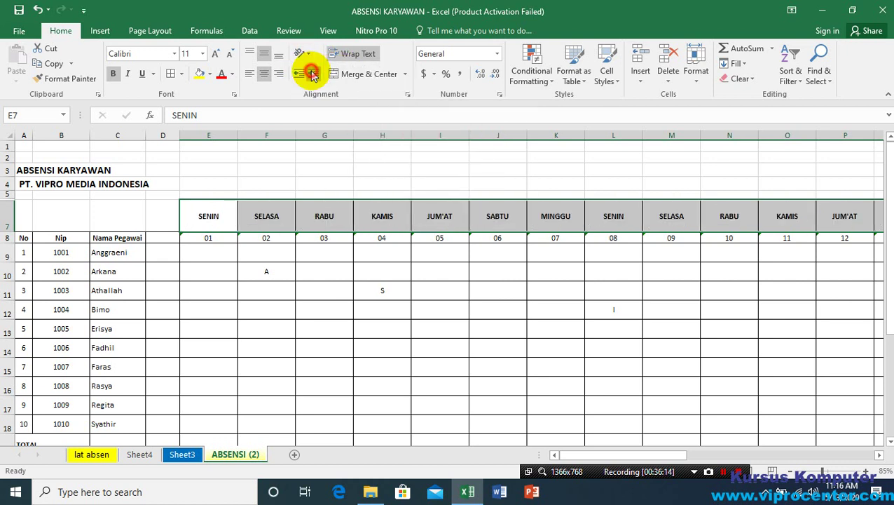
{"action": "left_click", "coordinate": [305, 55]}
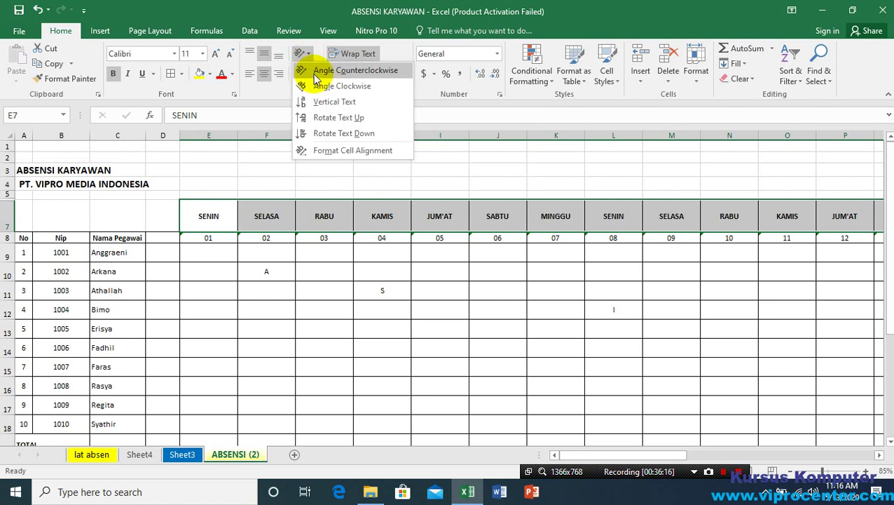
{"action": "left_click", "coordinate": [317, 71]}
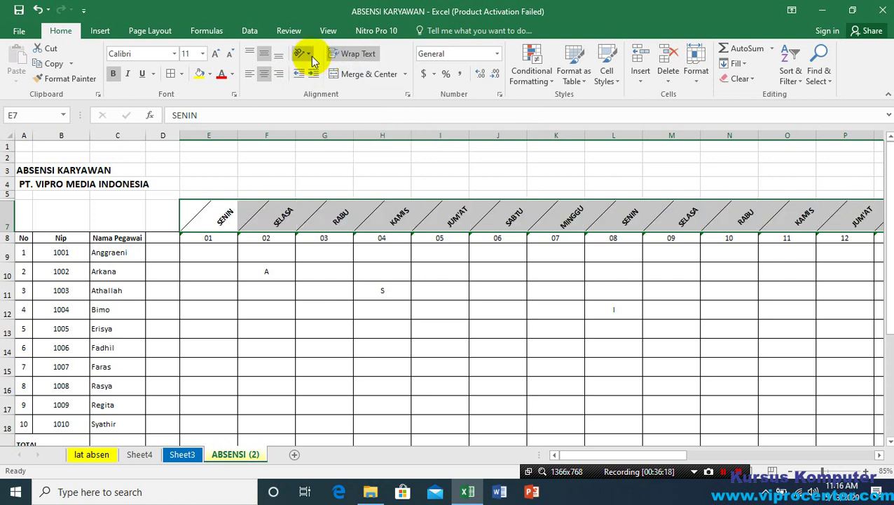
{"action": "left_click", "coordinate": [308, 55]}
{"action": "left_click", "coordinate": [323, 74]}
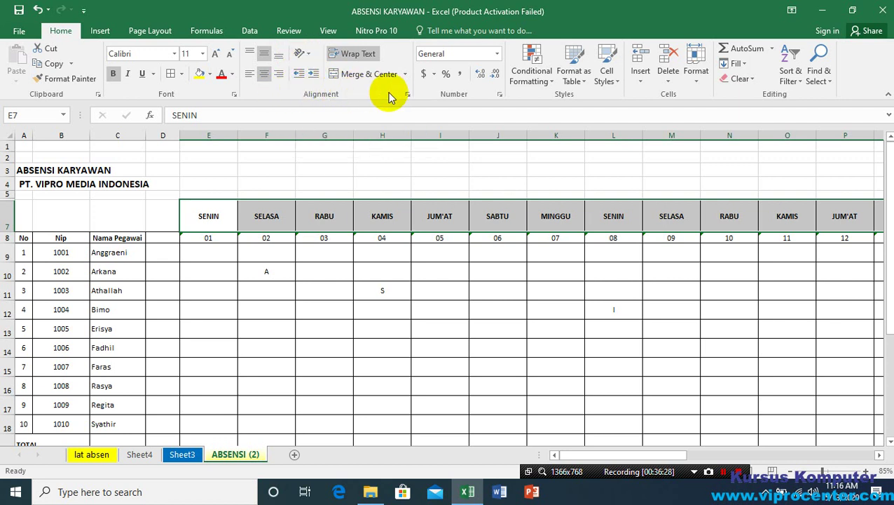
{"action": "left_click", "coordinate": [309, 56]}
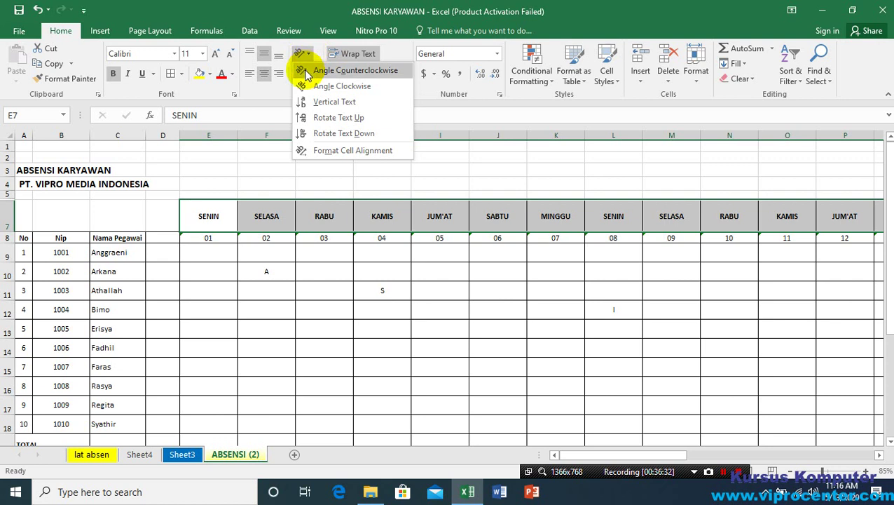
{"action": "left_click", "coordinate": [307, 73]}
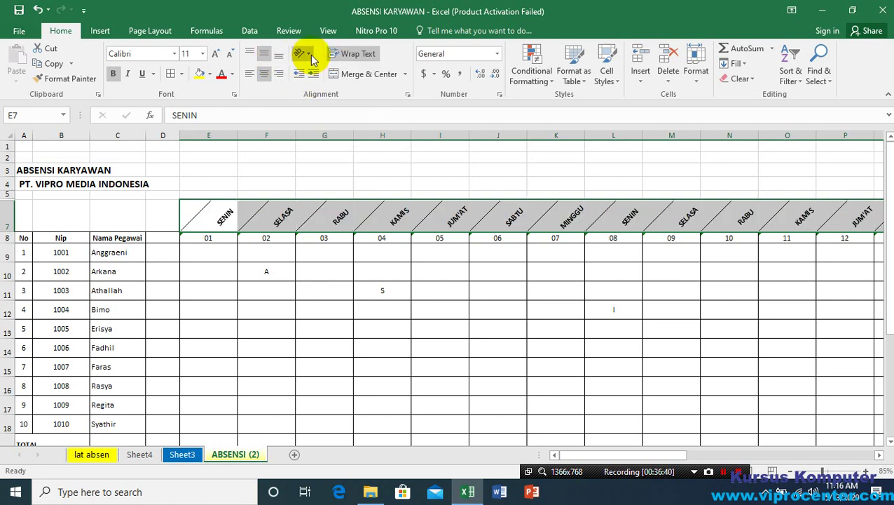
{"action": "left_click", "coordinate": [306, 54]}
{"action": "left_click", "coordinate": [315, 68]}
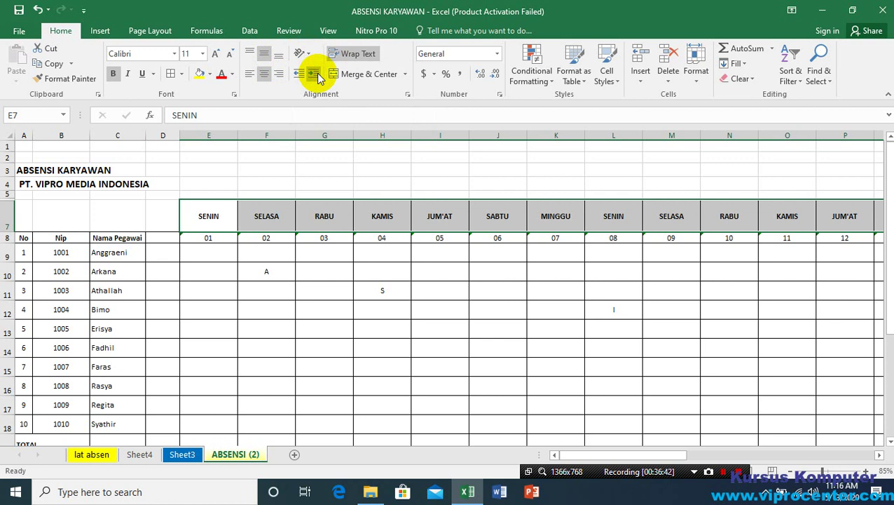
Step: Angle the day names counterclockwise, trying a 30-degree orientation before settling on 45 degrees
{"action": "left_click", "coordinate": [300, 54]}
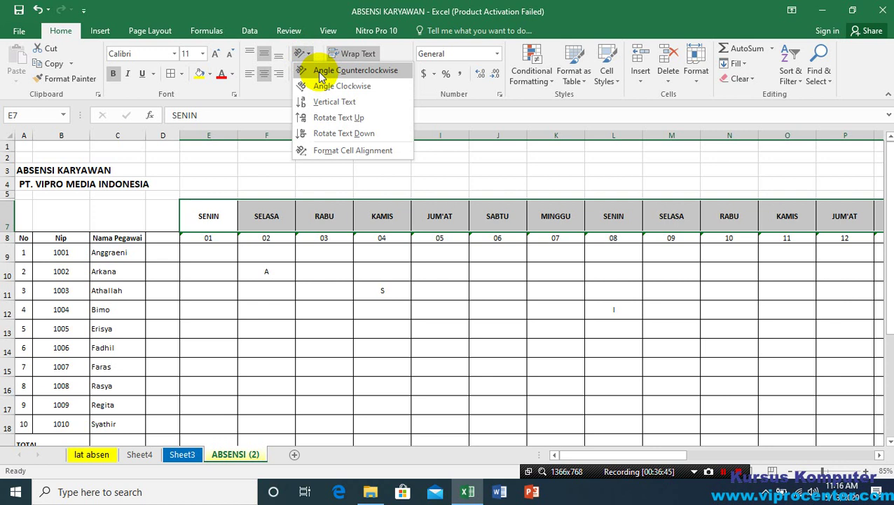
{"action": "left_click", "coordinate": [320, 72]}
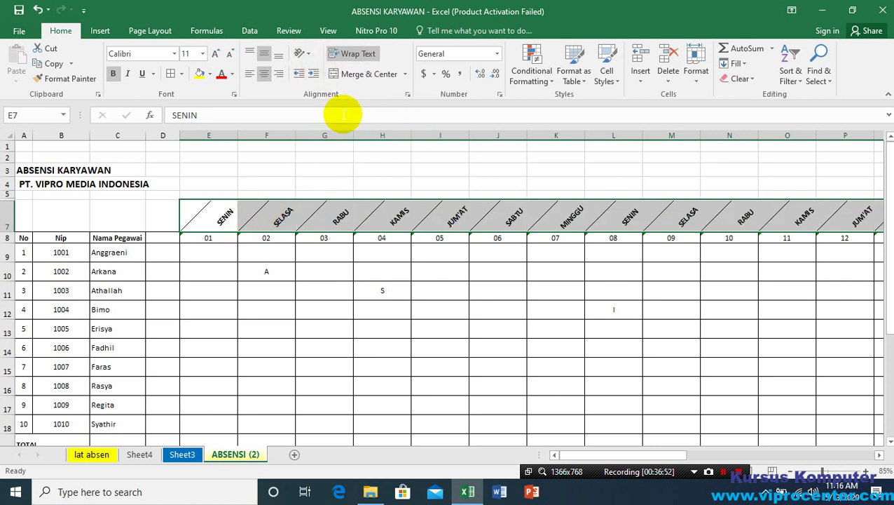
{"action": "left_click", "coordinate": [407, 94]}
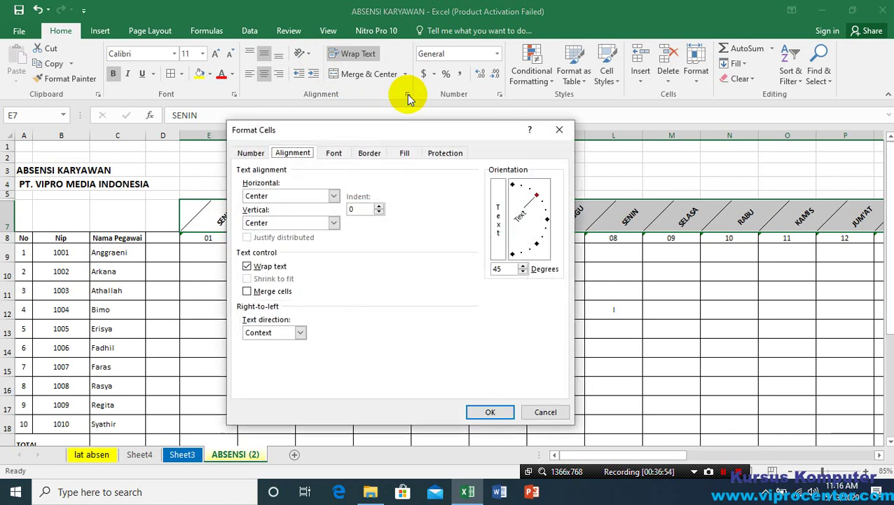
{"action": "left_click", "coordinate": [543, 208]}
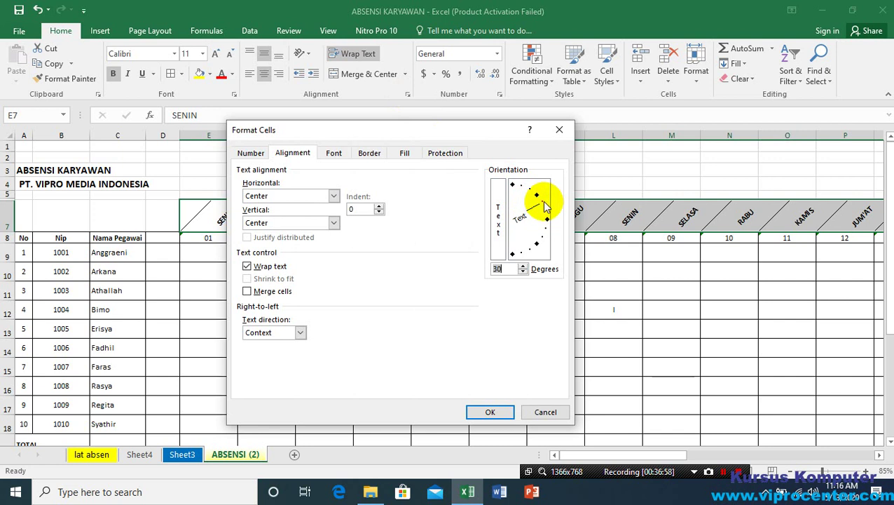
{"action": "left_click", "coordinate": [543, 204]}
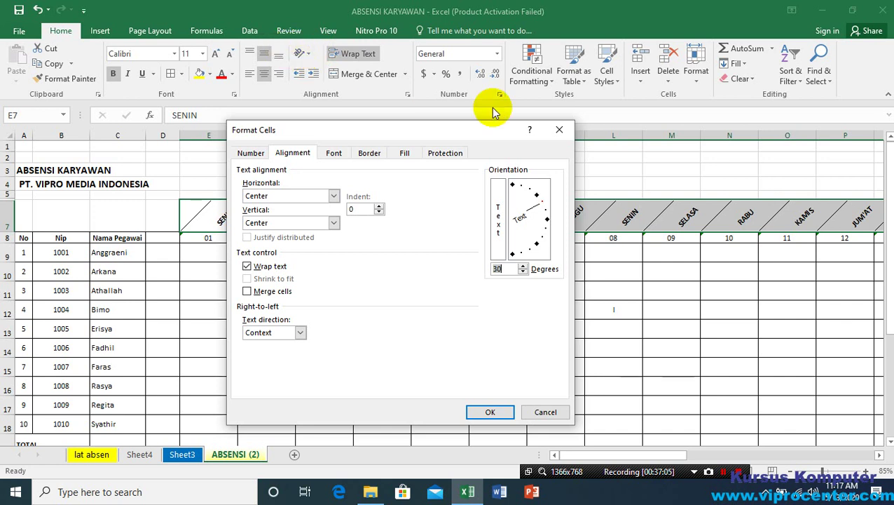
{"action": "left_click", "coordinate": [536, 195]}
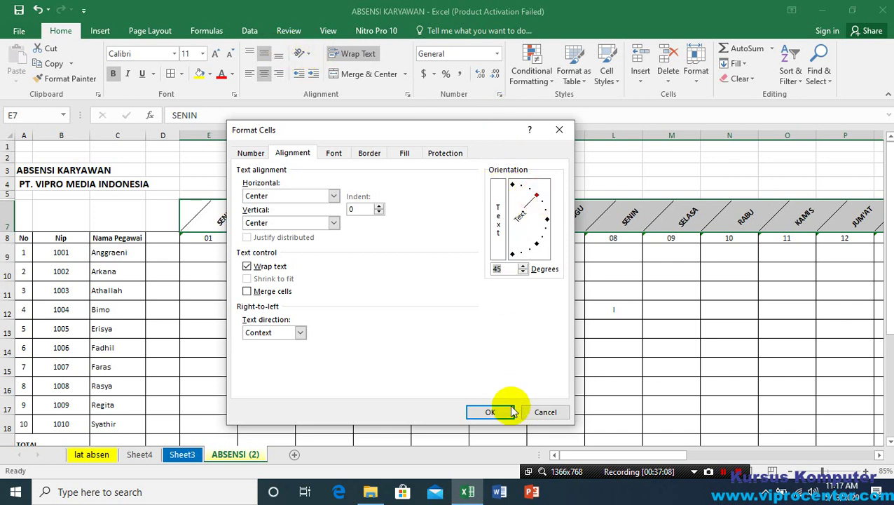
{"action": "left_click", "coordinate": [491, 412]}
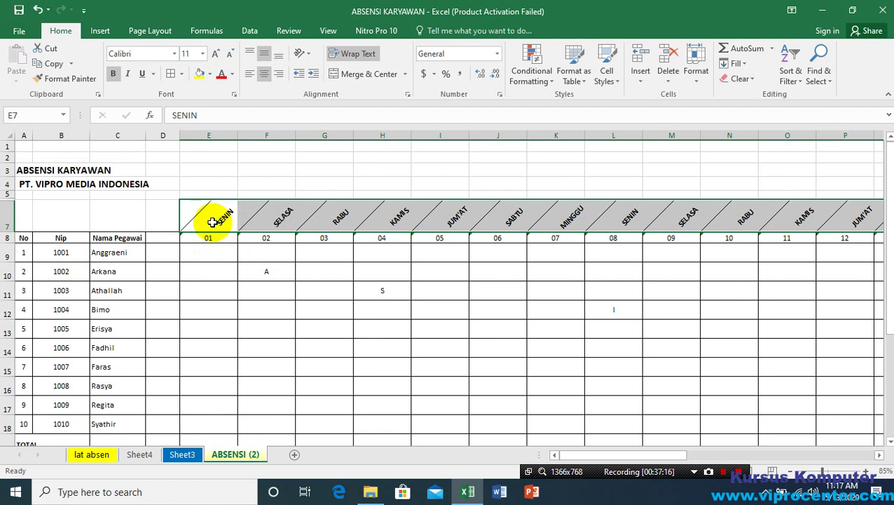
Step: Change the day names in row 7 to the vertical stacked text orientation
{"action": "left_click", "coordinate": [408, 95]}
{"action": "left_click", "coordinate": [501, 226]}
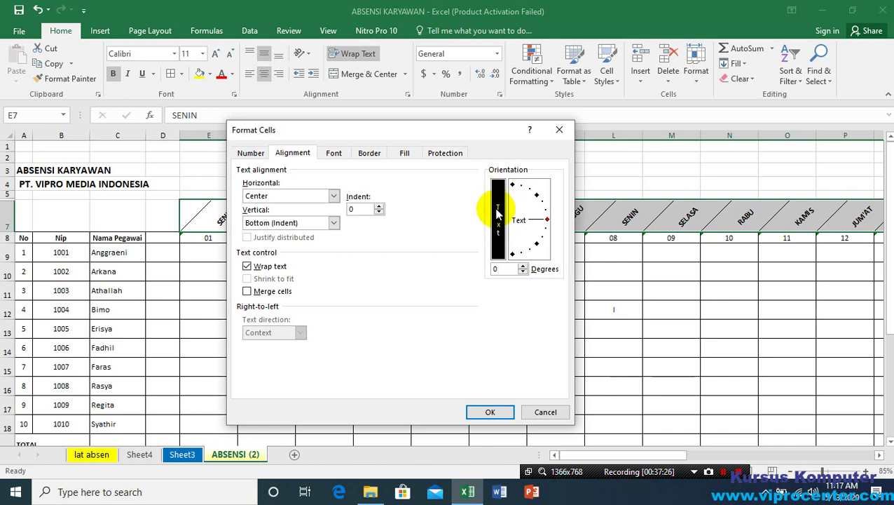
{"action": "left_click", "coordinate": [490, 411]}
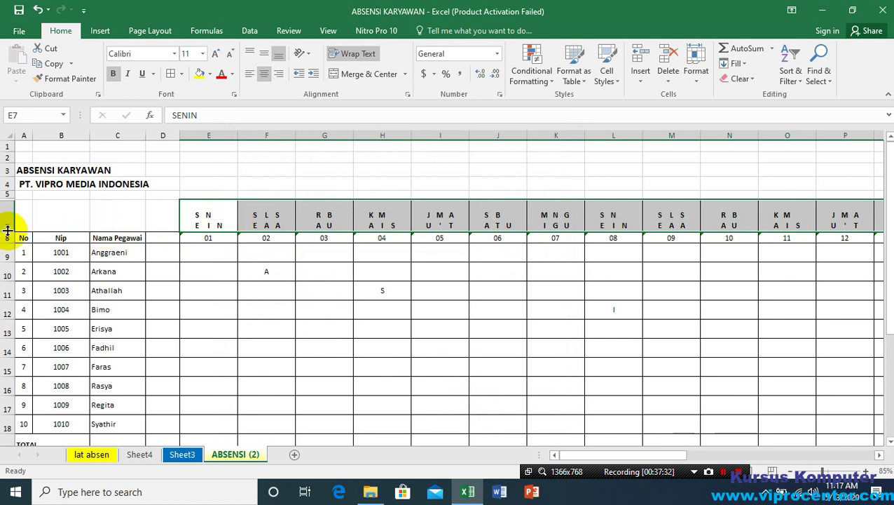
Step: Increase the height of row 7 to fit the stacked day names and reapply their vertical stacked text orientation
{"action": "left_click_drag", "start_coordinate": [7, 230], "coordinate": [8, 287]}
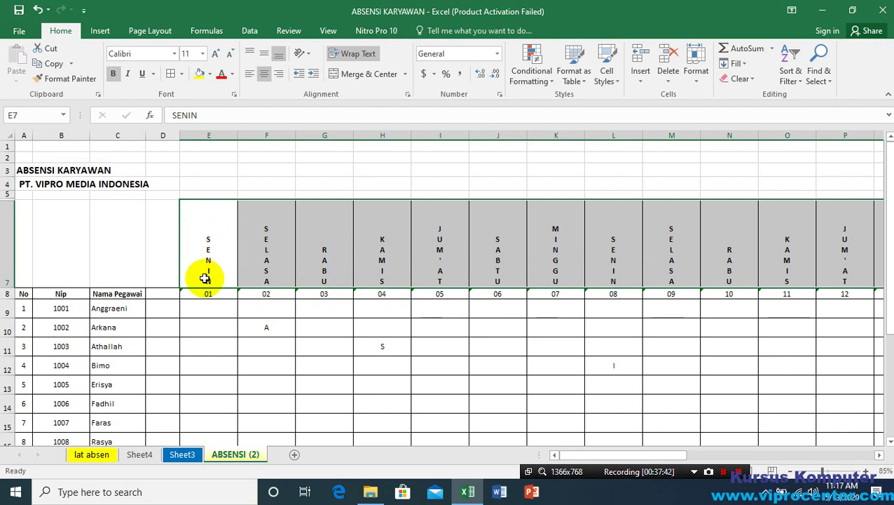
{"action": "left_click", "coordinate": [407, 93]}
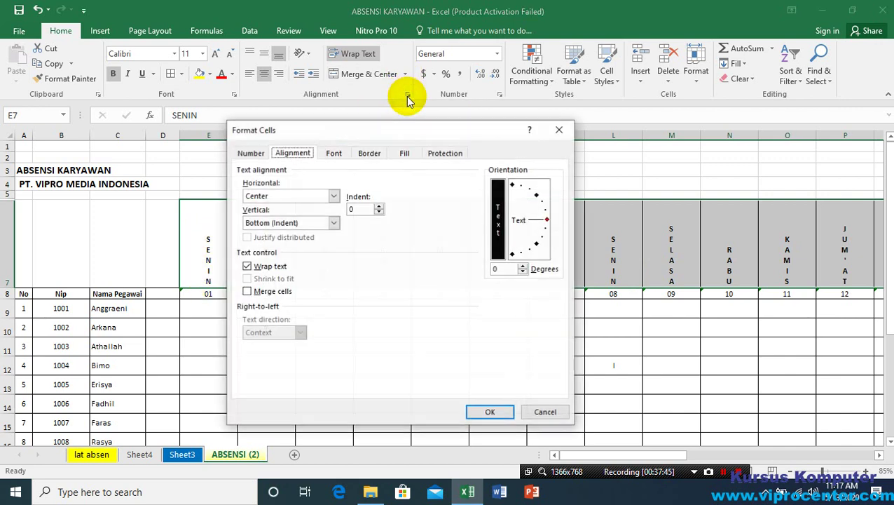
{"action": "left_click", "coordinate": [499, 221]}
{"action": "left_click", "coordinate": [499, 220]}
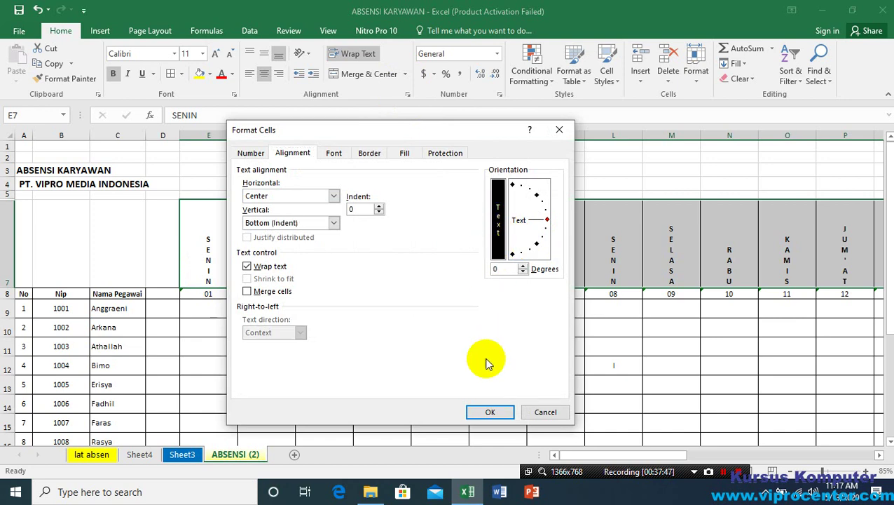
{"action": "left_click", "coordinate": [489, 412]}
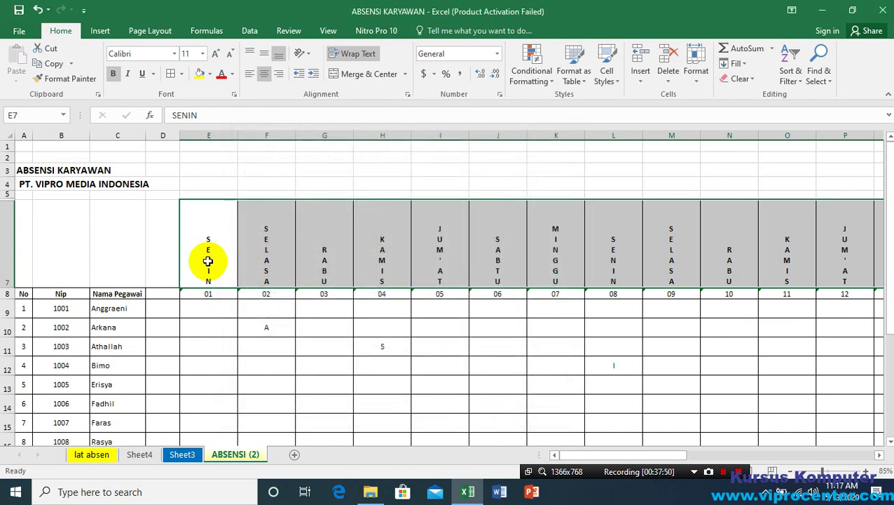
Step: Align the day names in row 7 to the vertical middle of their cells and centre them horizontally
{"action": "left_click", "coordinate": [266, 75]}
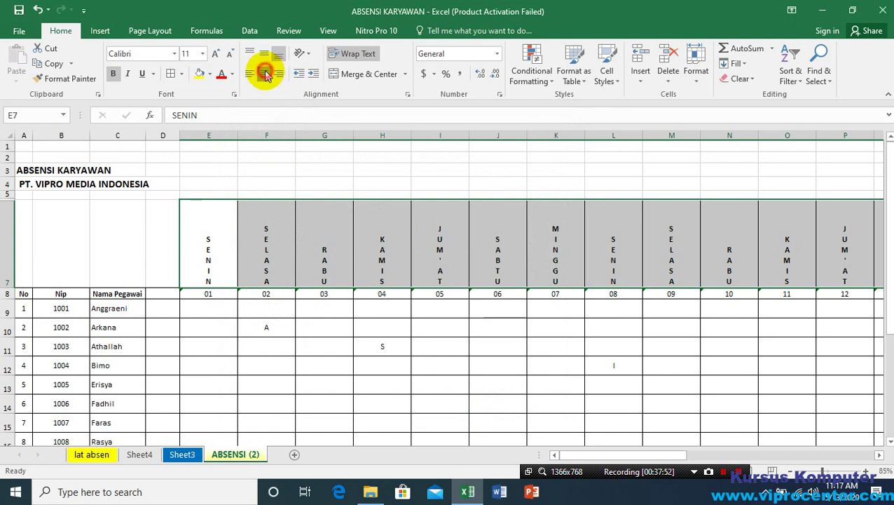
{"action": "left_click", "coordinate": [265, 56]}
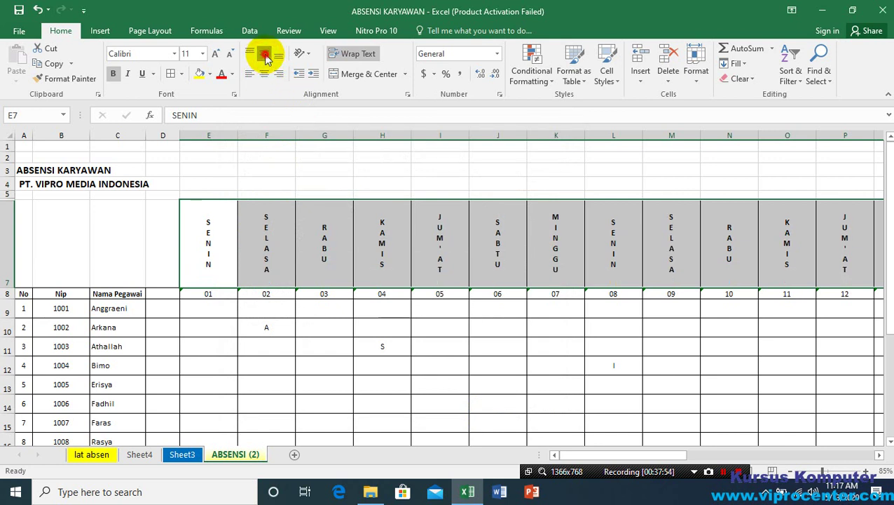
{"action": "left_click", "coordinate": [265, 76]}
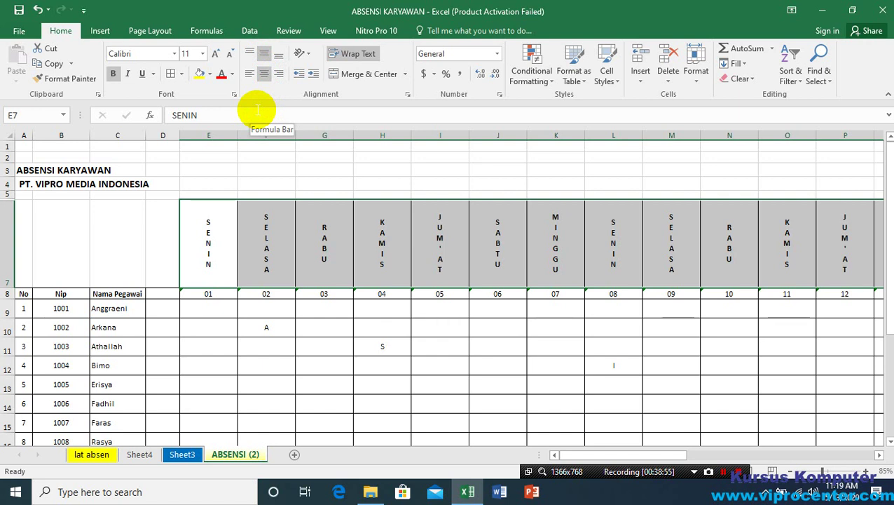
Step: Switch the day names' vertical middle alignment off and on twice to compare it with bottom alignment
{"action": "left_click", "coordinate": [266, 56]}
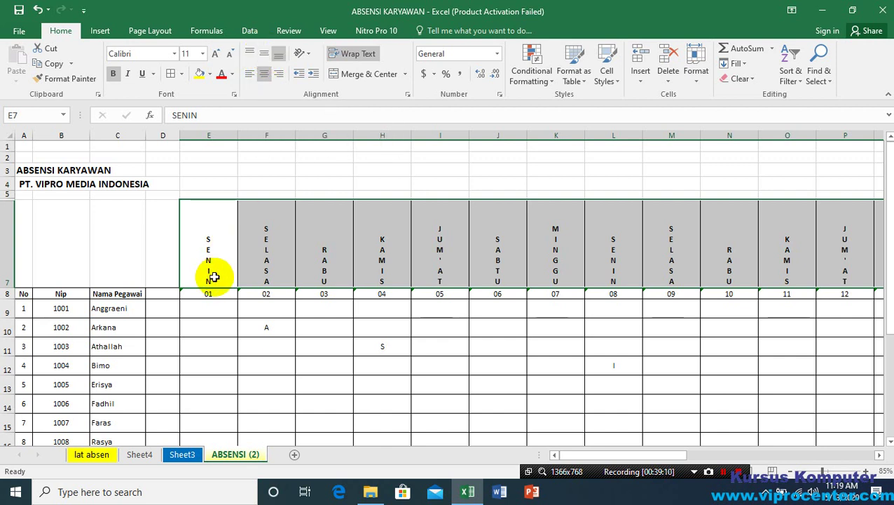
{"action": "left_click", "coordinate": [265, 54]}
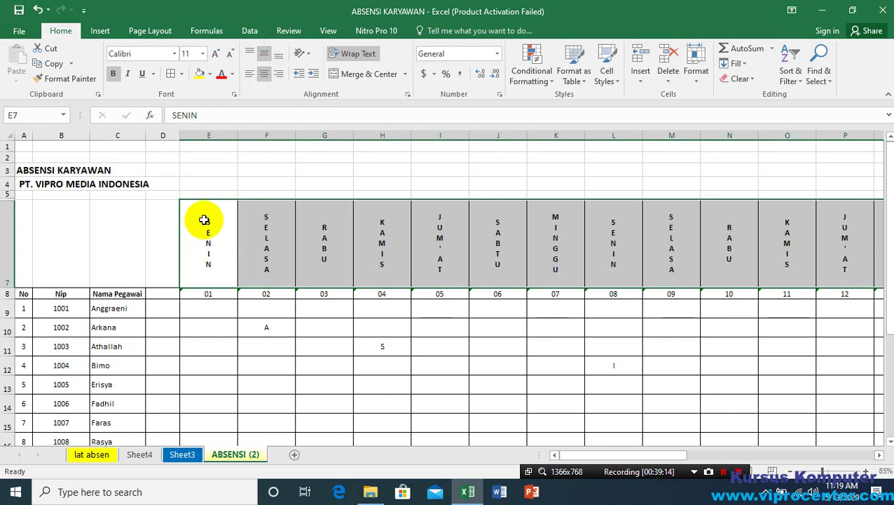
{"action": "left_click", "coordinate": [265, 56]}
{"action": "left_click", "coordinate": [265, 56]}
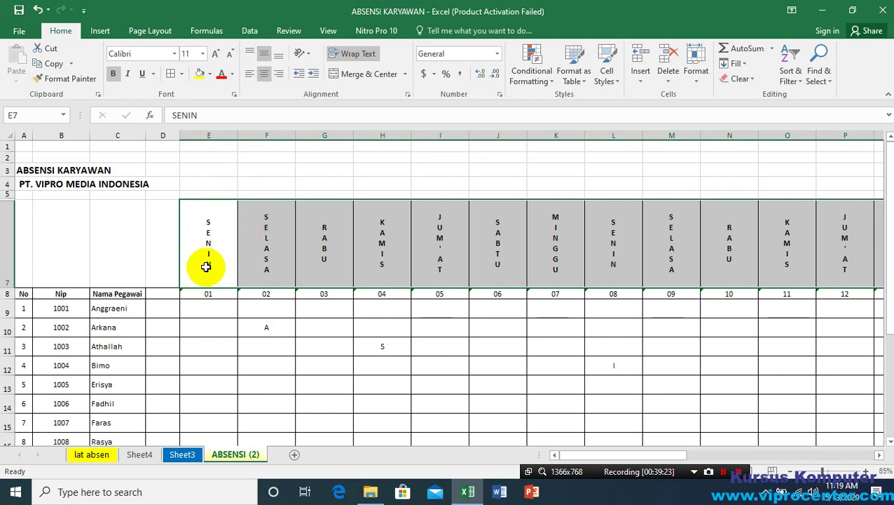
Step: Turn off the vertical stacked orientation so the day names in row 7 read horizontally
{"action": "left_click", "coordinate": [408, 97]}
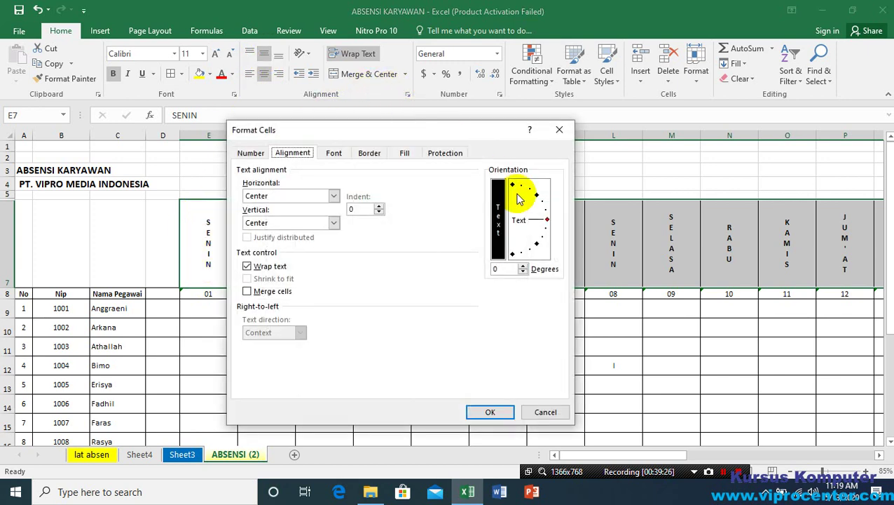
{"action": "left_click", "coordinate": [497, 229]}
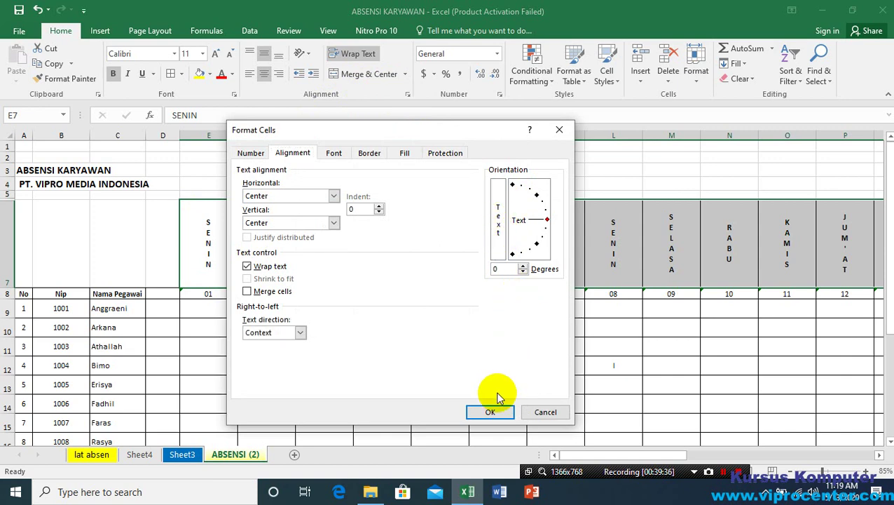
{"action": "left_click", "coordinate": [492, 412]}
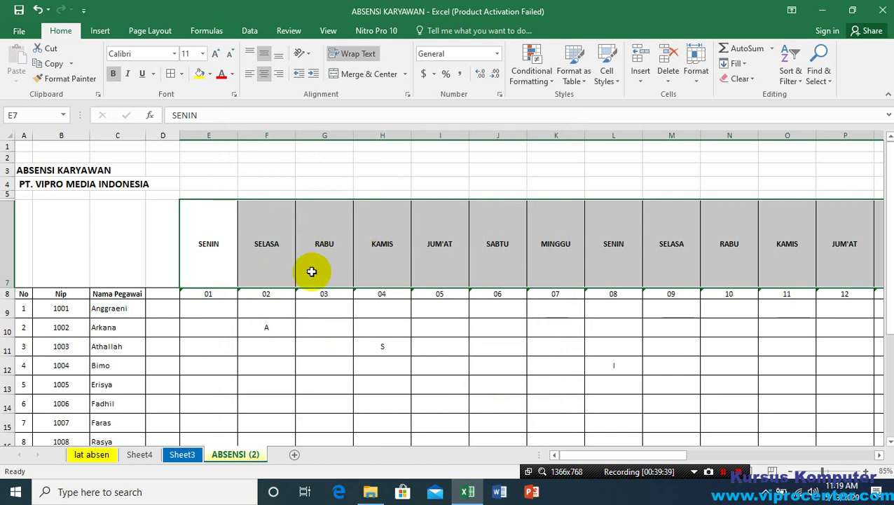
Step: Restore the day names' vertical stacked orientation with bottom alignment and reduce the height of row 7
{"action": "left_click", "coordinate": [407, 96]}
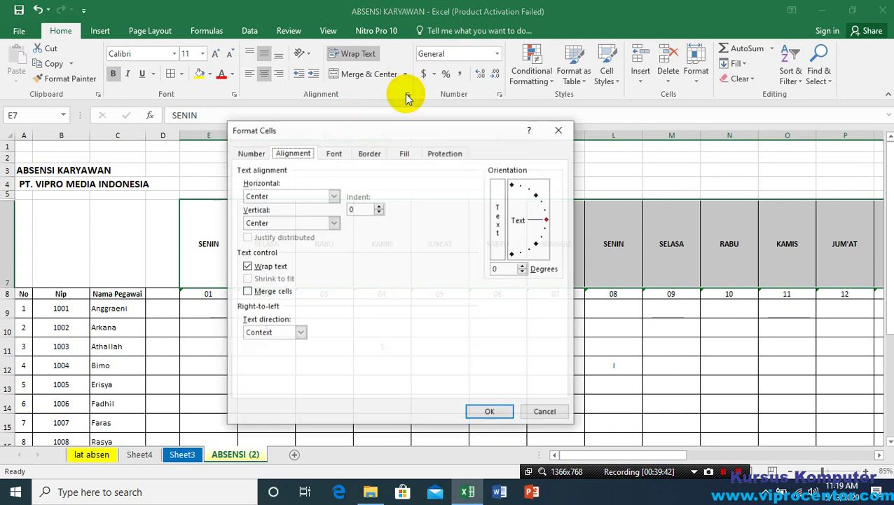
{"action": "left_click", "coordinate": [498, 238]}
{"action": "left_click", "coordinate": [489, 416]}
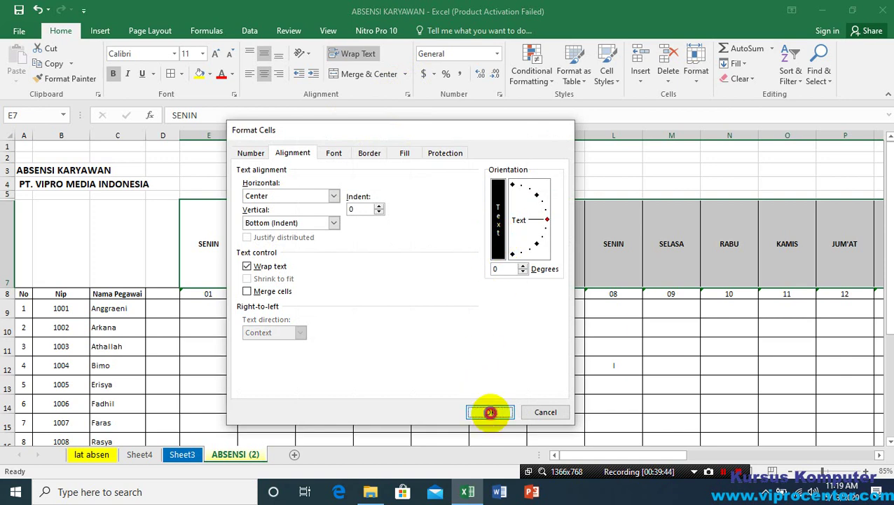
{"action": "left_click_drag", "start_coordinate": [5, 287], "coordinate": [7, 238]}
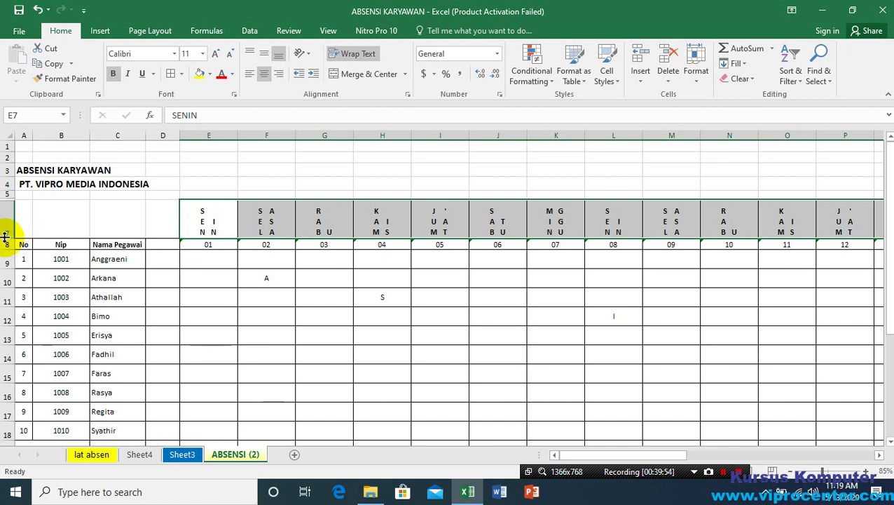
Step: Heighten row 7 until each stacked day name fits in a single column of letters, and centre the names vertically
{"action": "left_click_drag", "start_coordinate": [8, 237], "coordinate": [5, 295]}
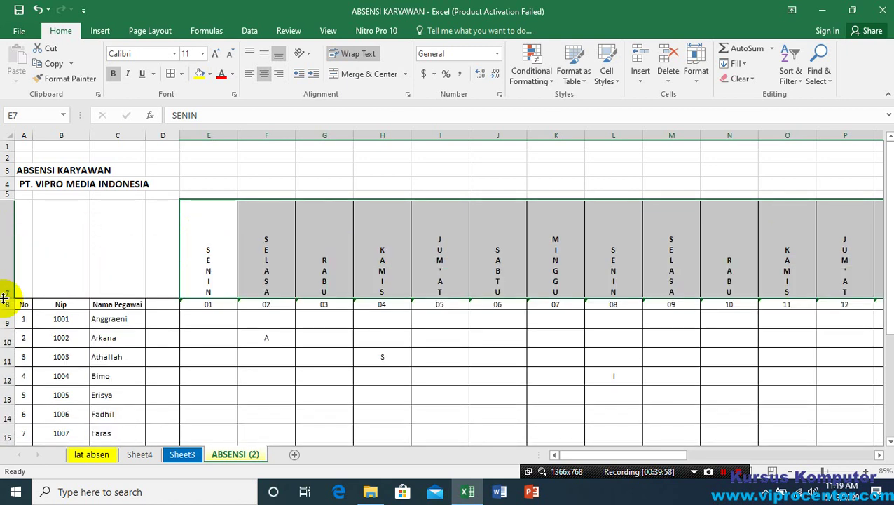
{"action": "left_click_drag", "start_coordinate": [5, 297], "coordinate": [8, 246]}
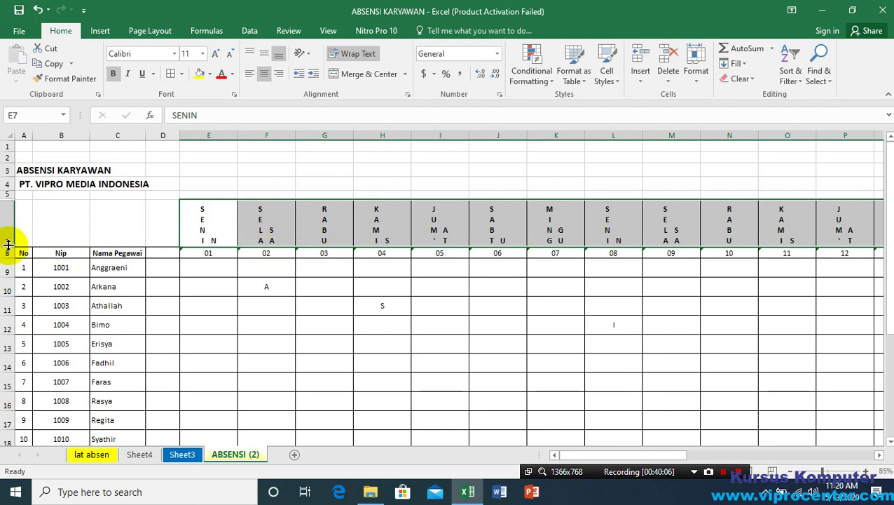
{"action": "left_click_drag", "start_coordinate": [4, 243], "coordinate": [9, 281]}
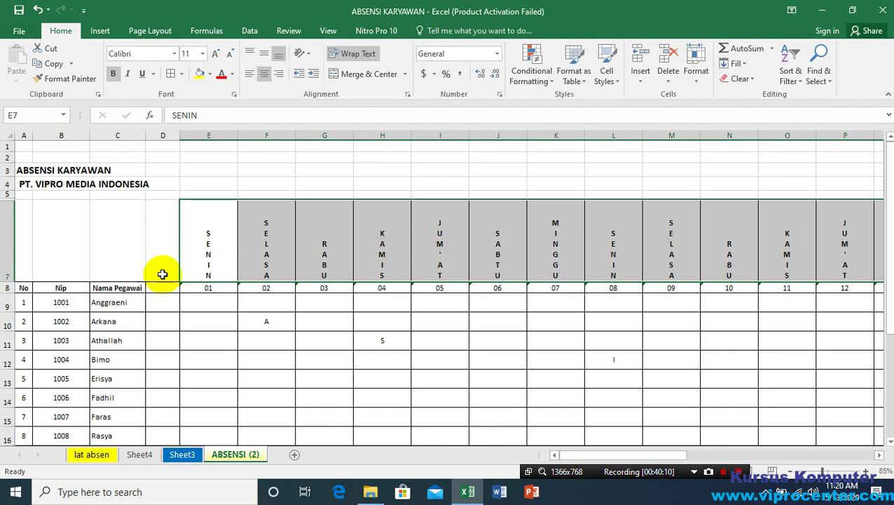
{"action": "mouse_move", "coordinate": [5, 282]}
{"action": "left_mouse_down"}
{"action": "mouse_move", "coordinate": [7, 311]}
{"action": "mouse_move", "coordinate": [7, 293]}
{"action": "left_mouse_up"}
{"action": "left_click", "coordinate": [265, 55]}
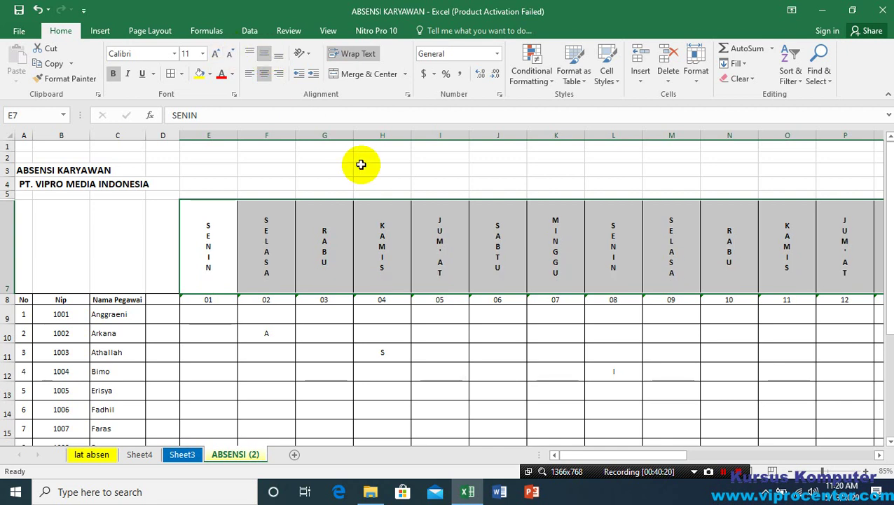
Step: Rotate the day names in row 7 to 45 degrees instead of stacked text and shorten the row to fit them
{"action": "left_click", "coordinate": [408, 99]}
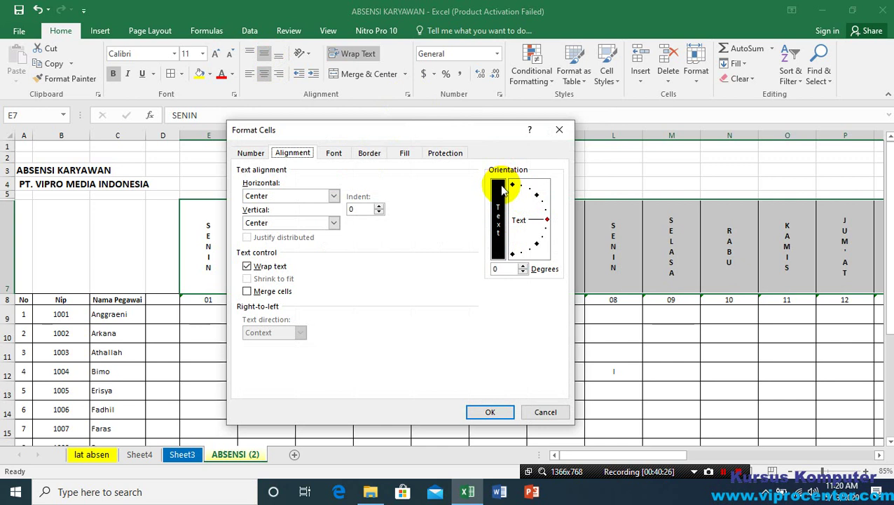
{"action": "left_click", "coordinate": [500, 203]}
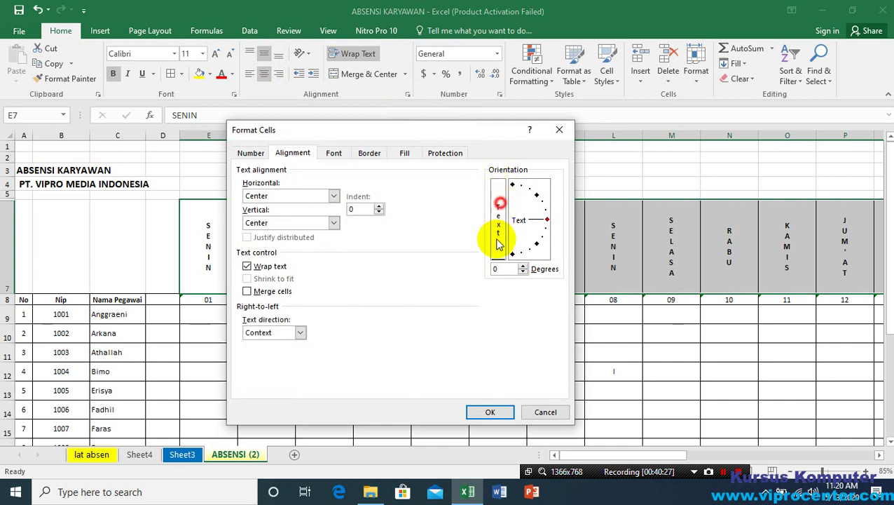
{"action": "left_click", "coordinate": [536, 196]}
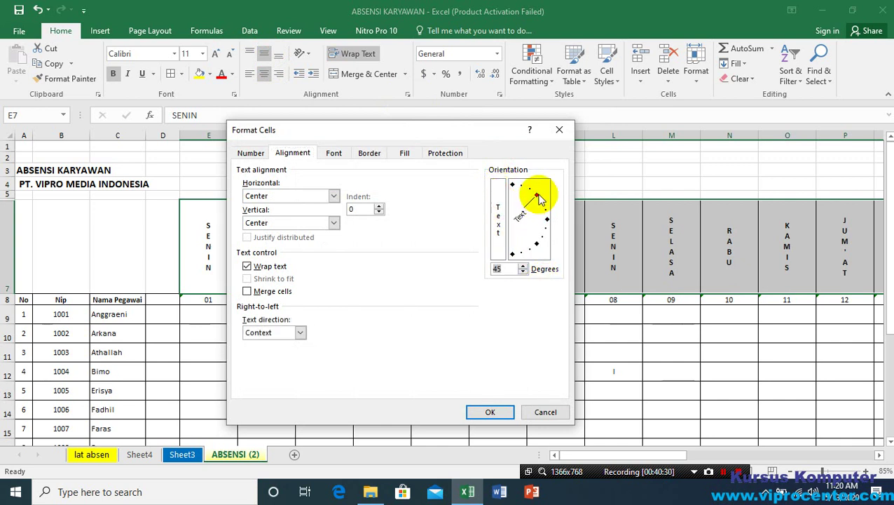
{"action": "left_click", "coordinate": [498, 412]}
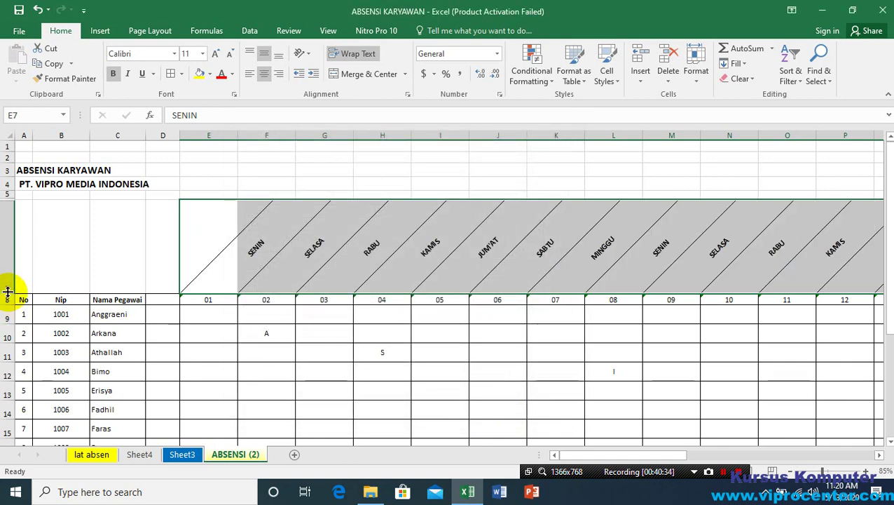
{"action": "left_click_drag", "start_coordinate": [8, 292], "coordinate": [12, 244]}
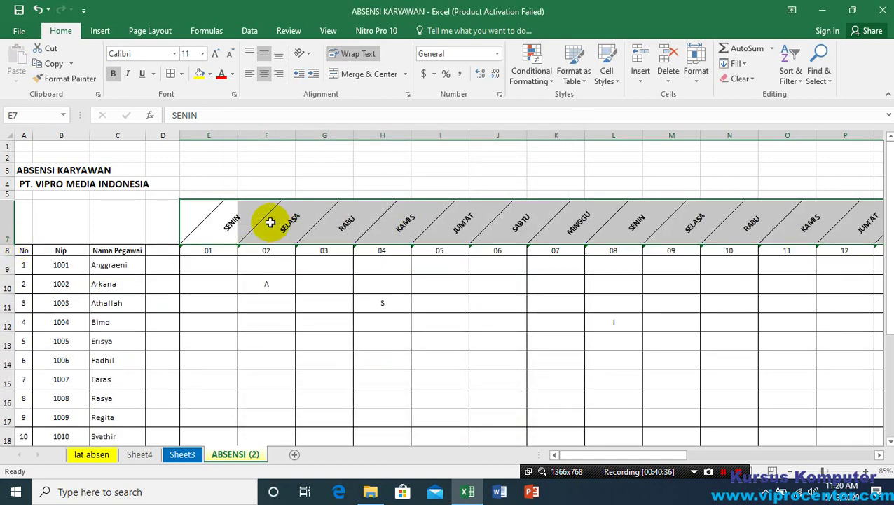
{"action": "left_click", "coordinate": [218, 300]}
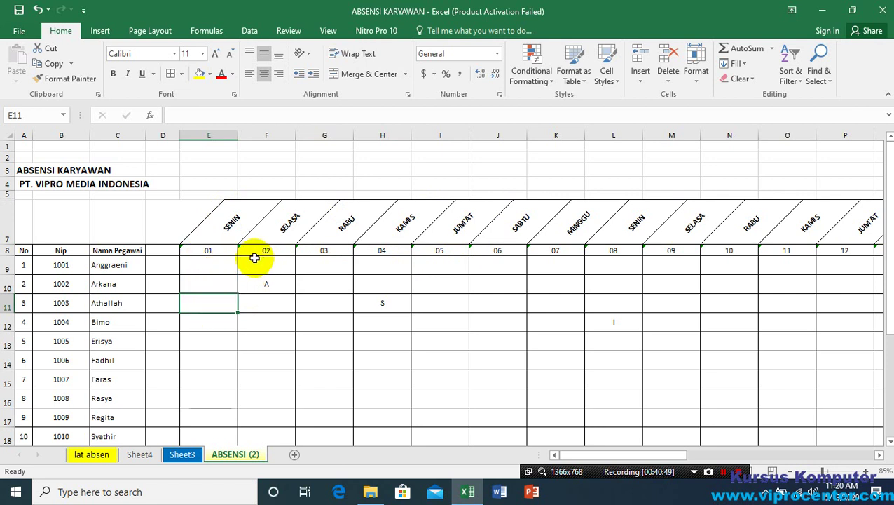
Step: Select columns E through AK and set their column width to 3
{"action": "left_click", "coordinate": [207, 253]}
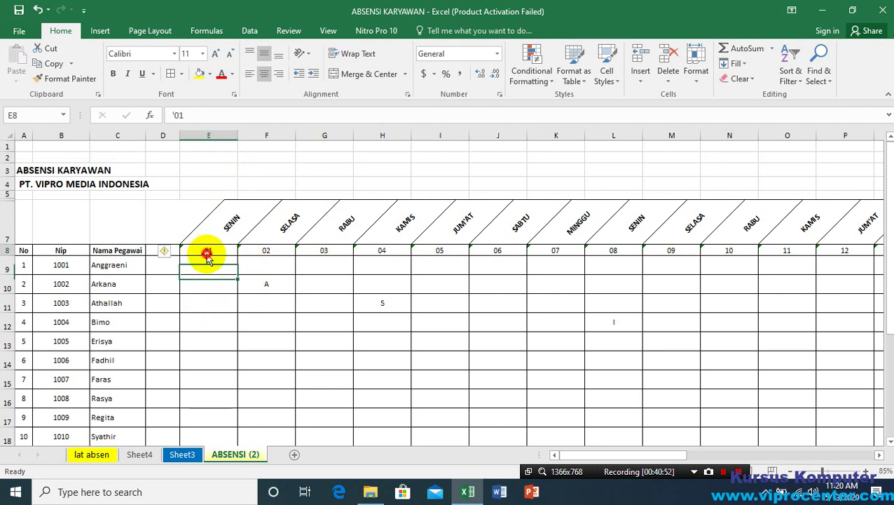
{"action": "left_click", "coordinate": [207, 133]}
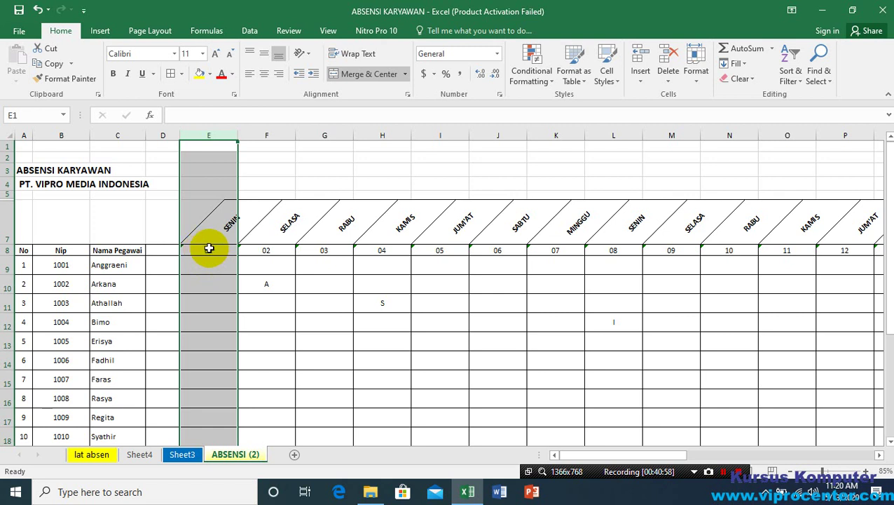
{"action": "left_click", "coordinate": [203, 134]}
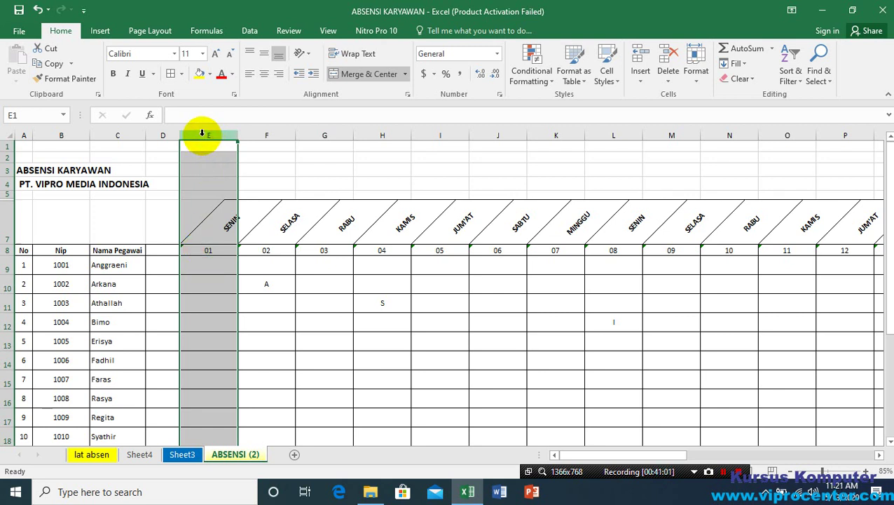
{"action": "left_click", "coordinate": [202, 135]}
{"action": "left_click_drag", "start_coordinate": [202, 134], "coordinate": [275, 137]}
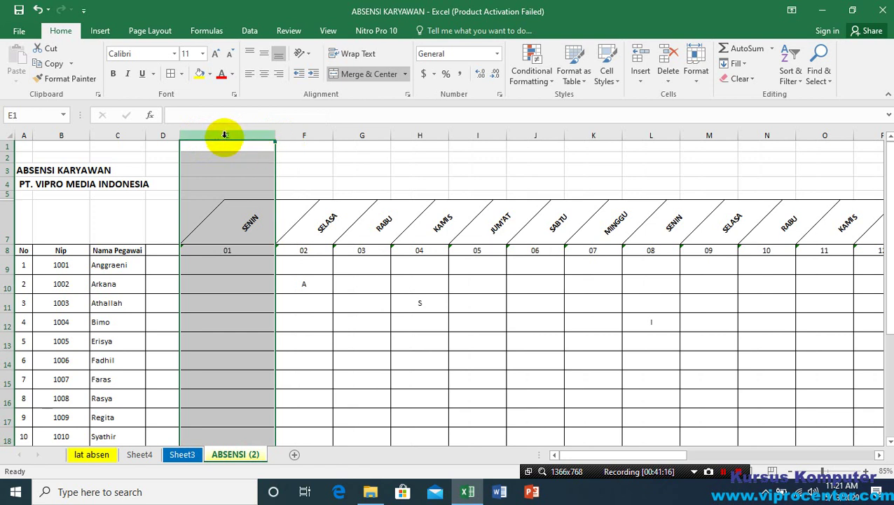
{"action": "left_click_drag", "start_coordinate": [225, 134], "coordinate": [807, 134]}
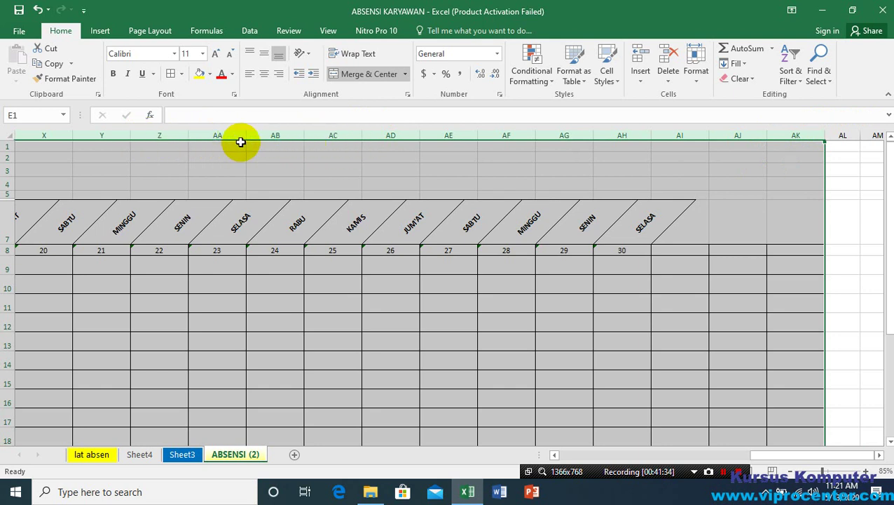
{"action": "right_click", "coordinate": [376, 133]}
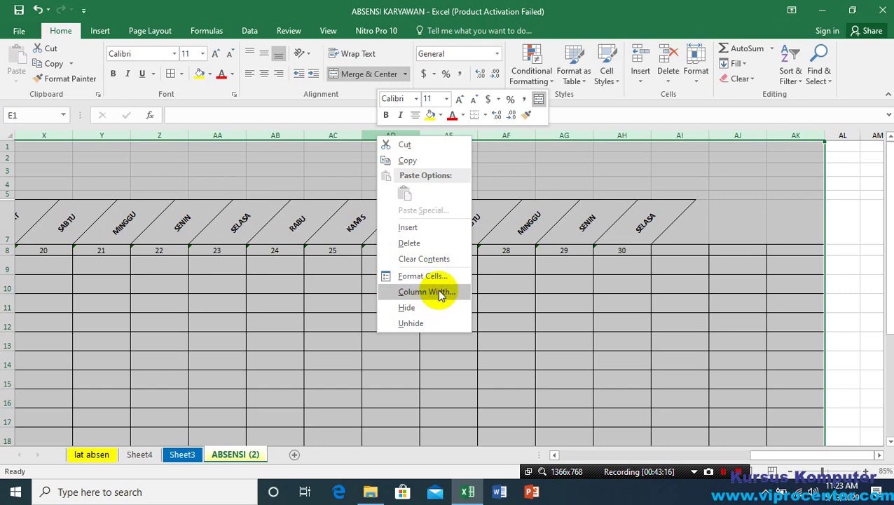
{"action": "left_click", "coordinate": [443, 293]}
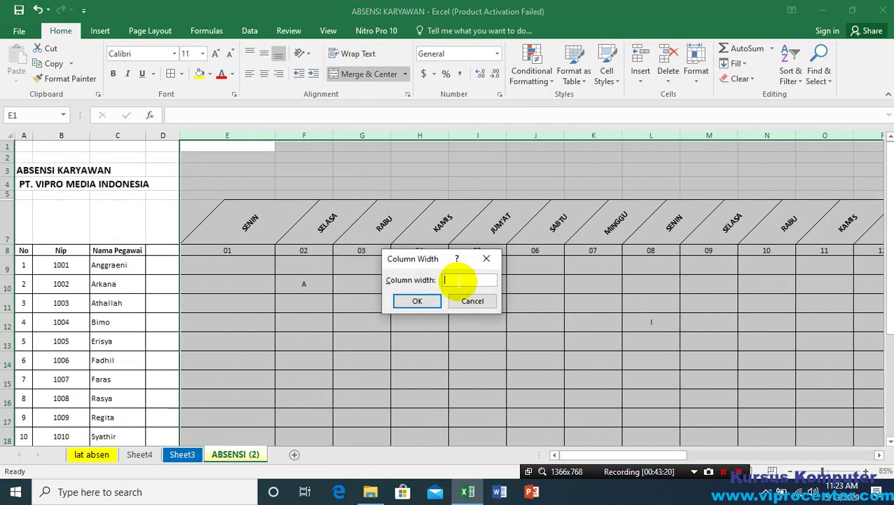
{"action": "type", "text": "3"}
{"action": "left_click", "coordinate": [417, 300]}
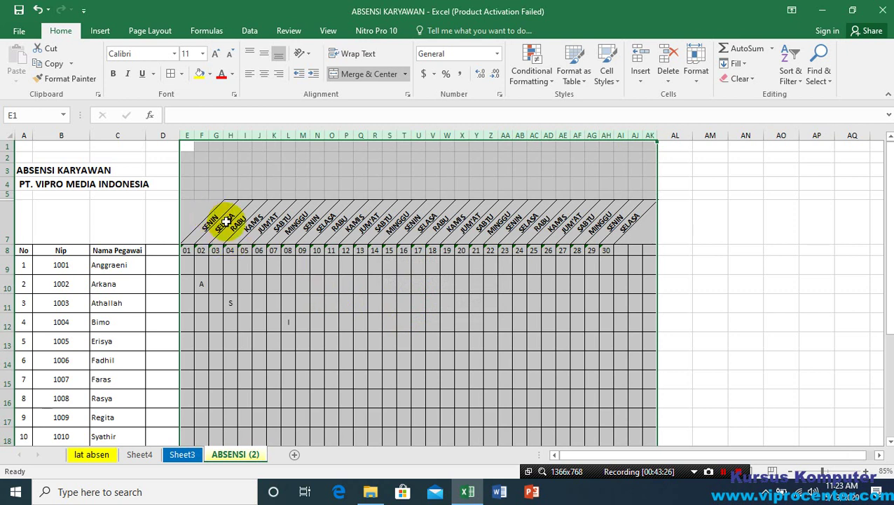
Step: Set the column width of the selected columns E through AK to 4, then clear the selection
{"action": "right_click", "coordinate": [203, 136]}
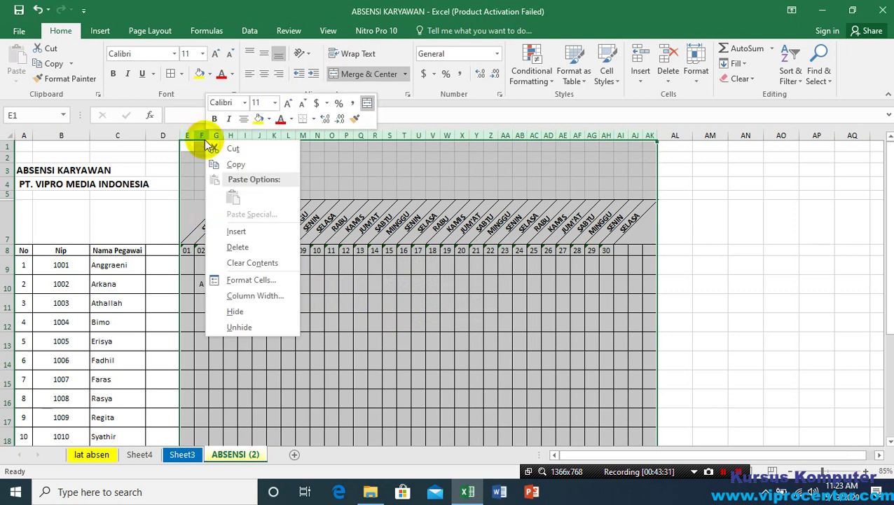
{"action": "left_click", "coordinate": [265, 296]}
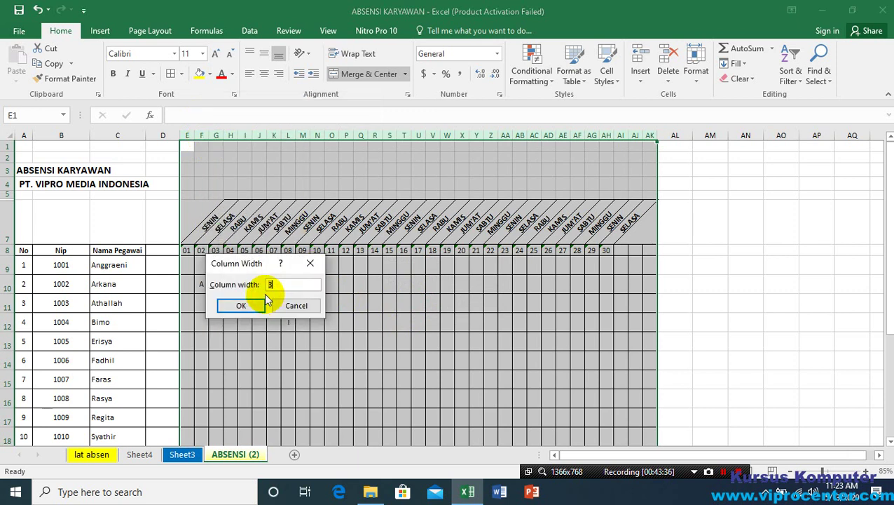
{"action": "type", "text": "4"}
{"action": "left_click", "coordinate": [250, 306]}
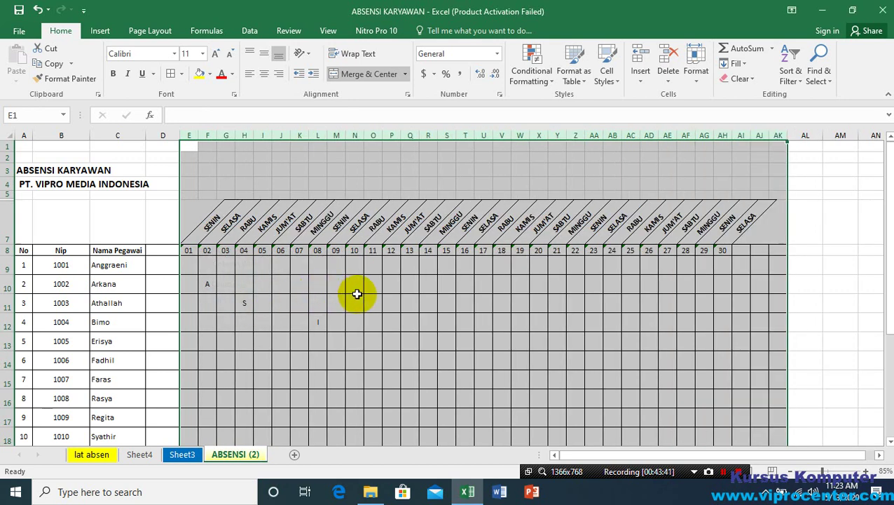
{"action": "left_click", "coordinate": [336, 298]}
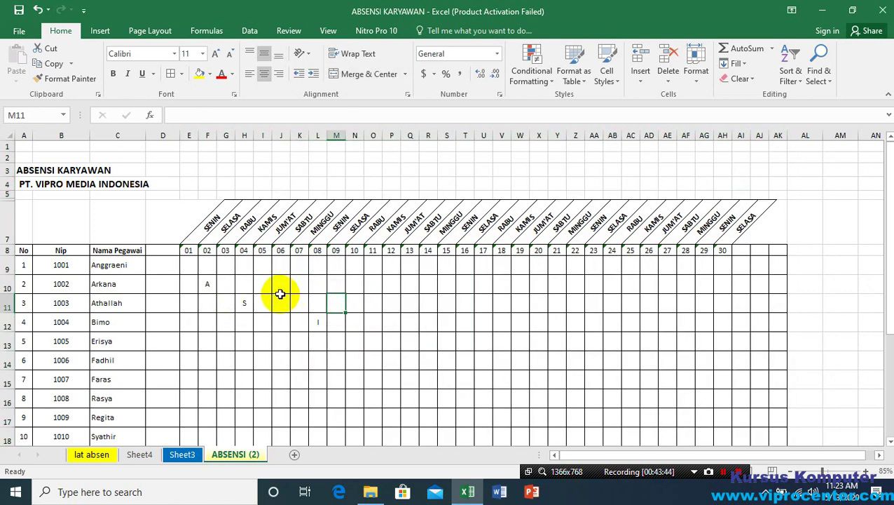
{"action": "scroll", "coordinate": [281, 293], "scroll_direction": "down", "scroll_amount": 4}
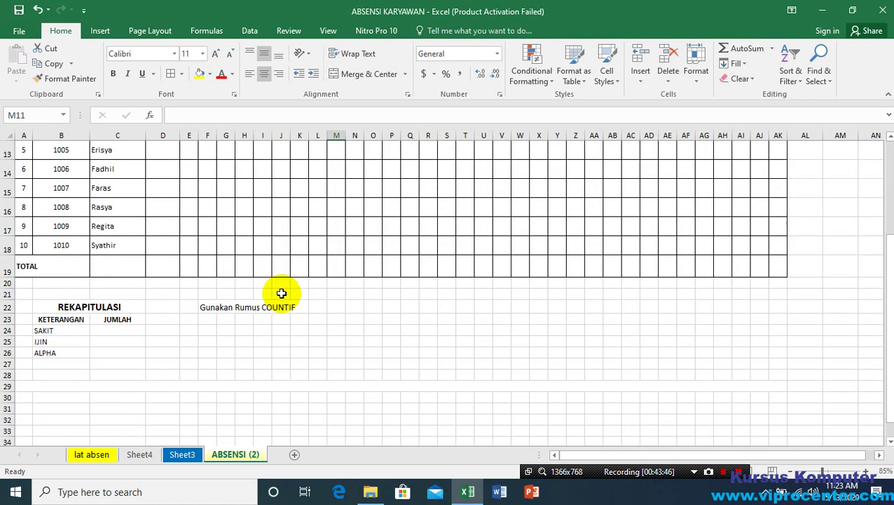
{"action": "scroll", "coordinate": [282, 293], "scroll_direction": "up", "scroll_amount": 4}
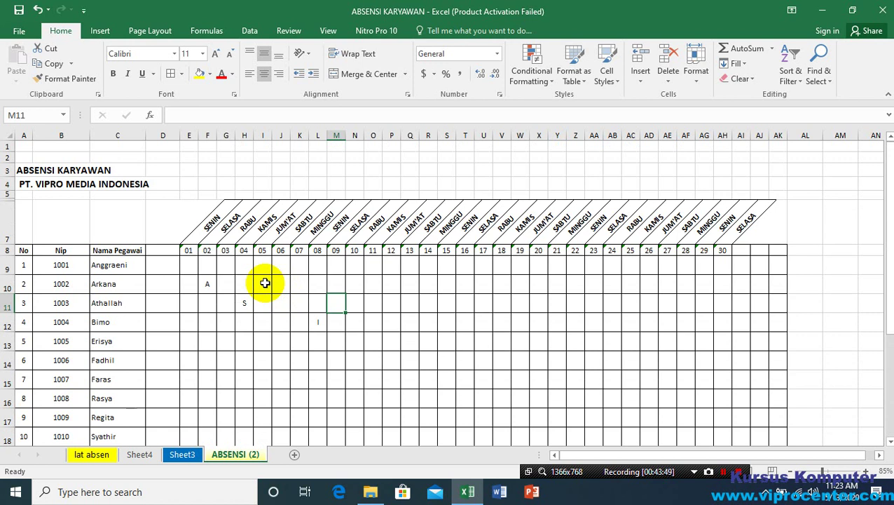
Step: Reselect columns E through AK as one range and apply a column width of 4 again
{"action": "left_click", "coordinate": [188, 136]}
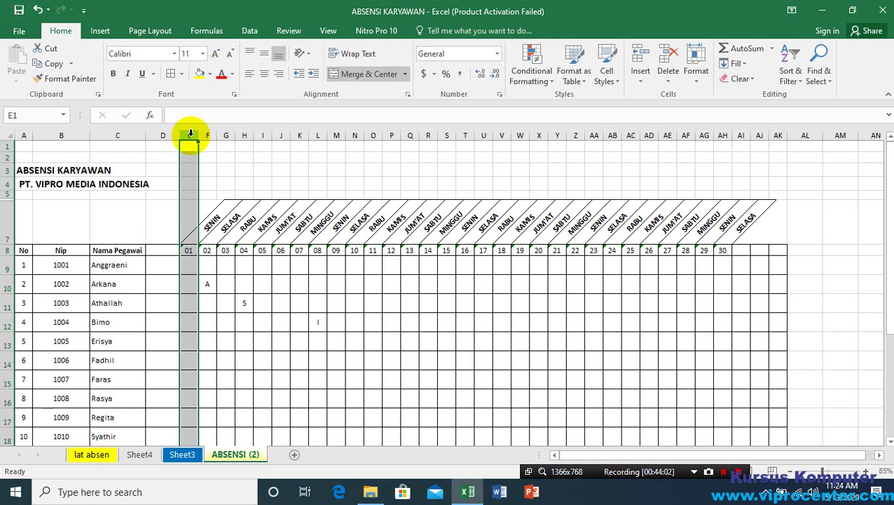
{"action": "left_click", "coordinate": [190, 134]}
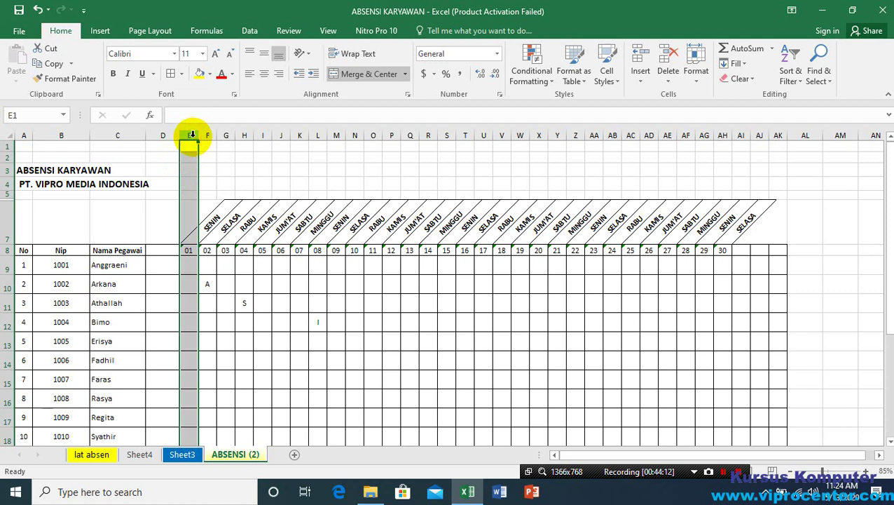
{"action": "left_click", "coordinate": [777, 135], "text": "shift"}
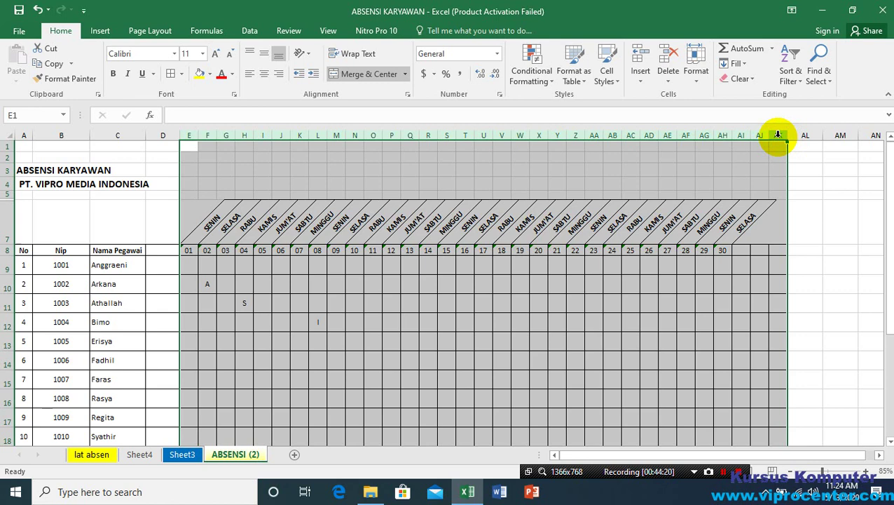
{"action": "left_click", "coordinate": [188, 135]}
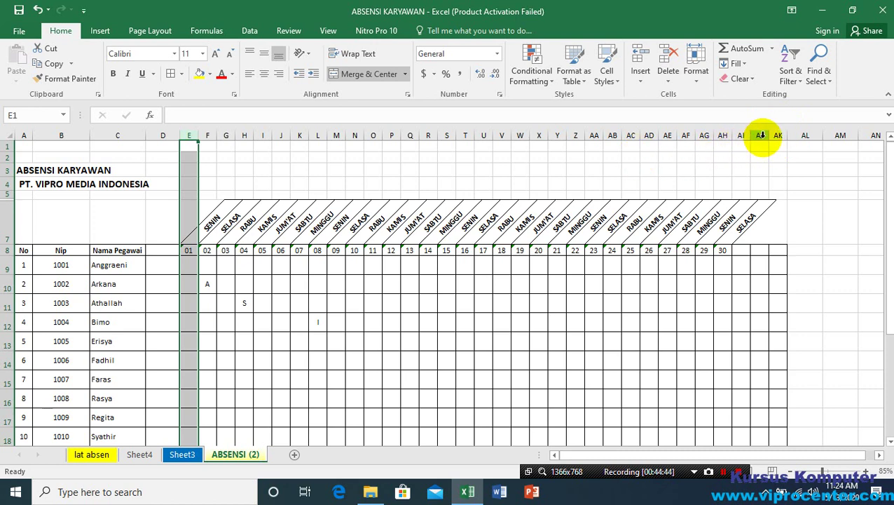
{"action": "left_click", "coordinate": [774, 134], "text": "shift"}
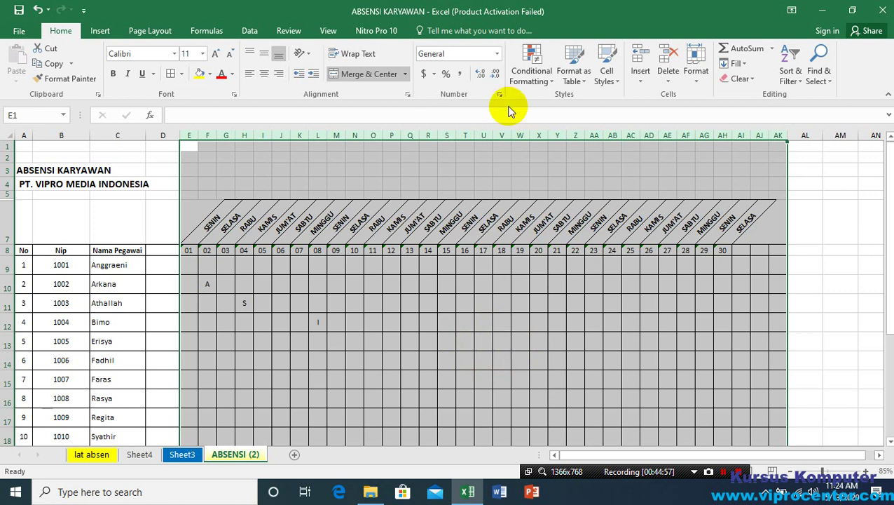
{"action": "right_click", "coordinate": [482, 137]}
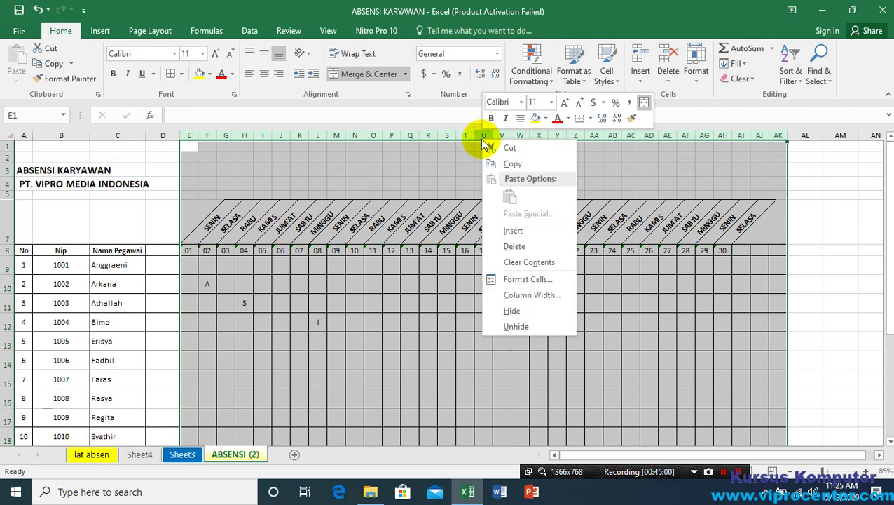
{"action": "left_click", "coordinate": [557, 298]}
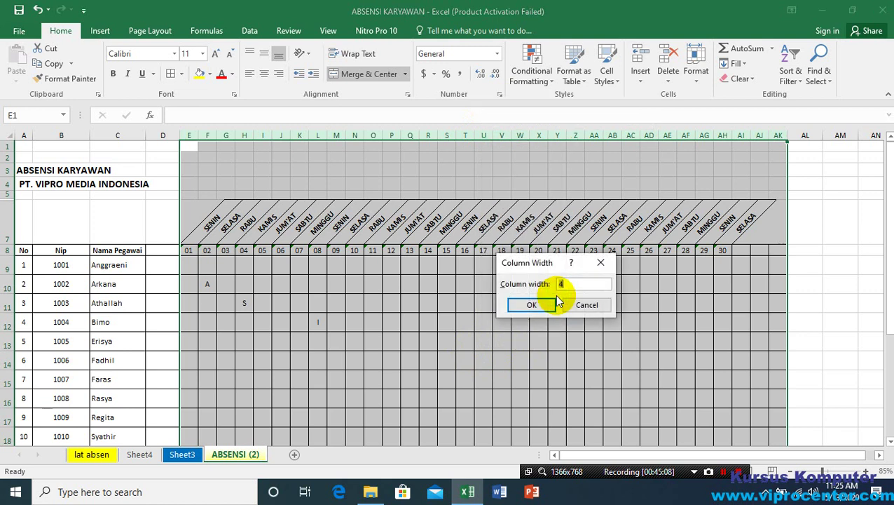
{"action": "left_click", "coordinate": [570, 284]}
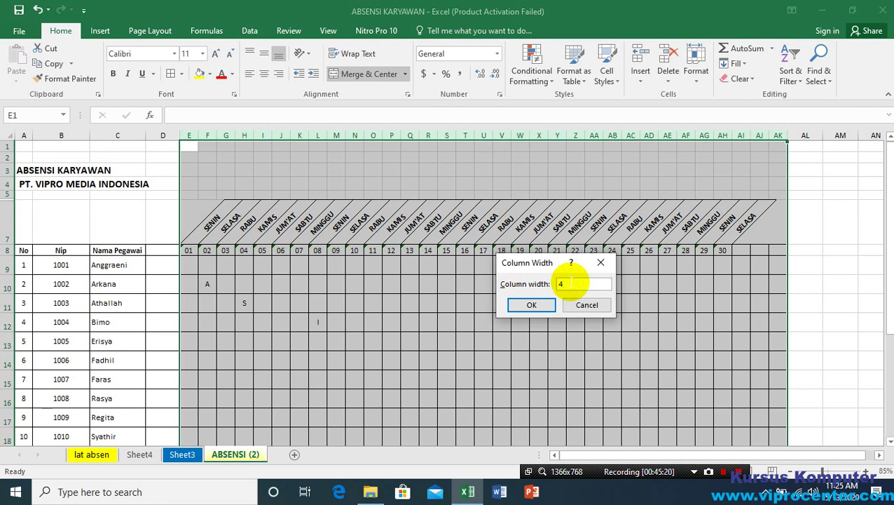
{"action": "key", "text": "BackSpace"}
{"action": "type", "text": "4"}
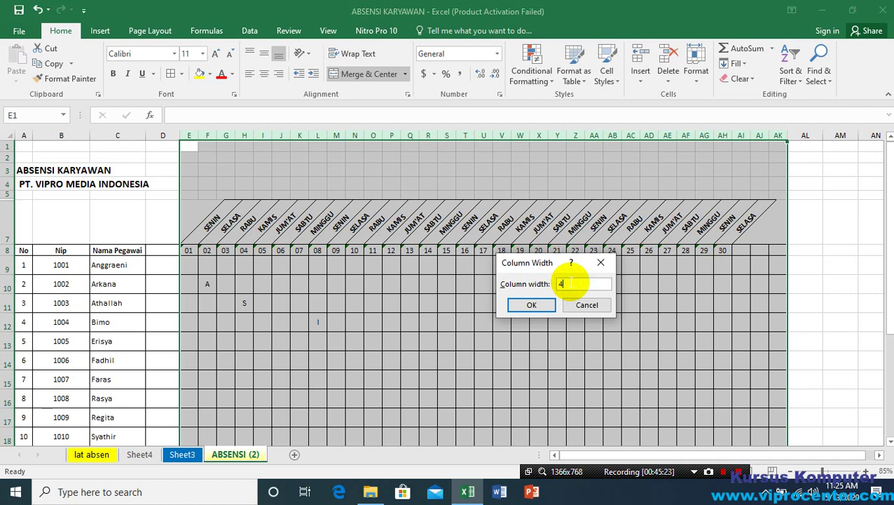
{"action": "left_click", "coordinate": [532, 305]}
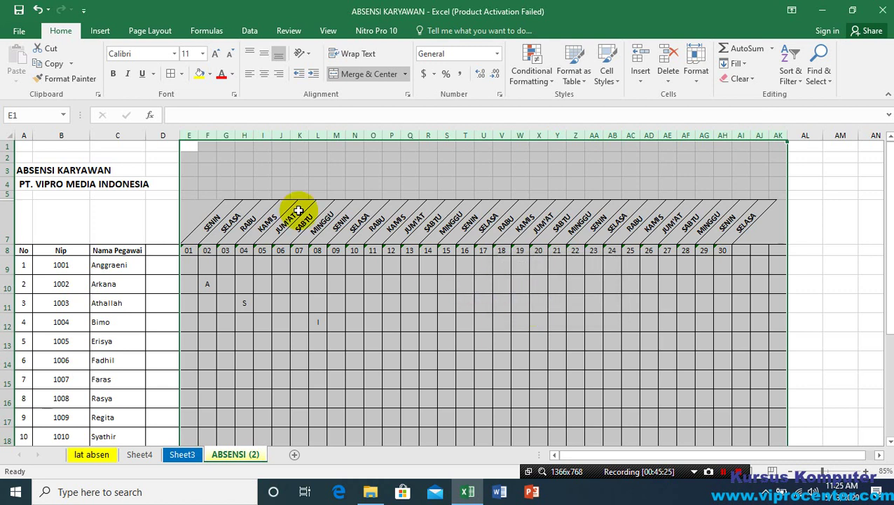
{"action": "left_click", "coordinate": [190, 132]}
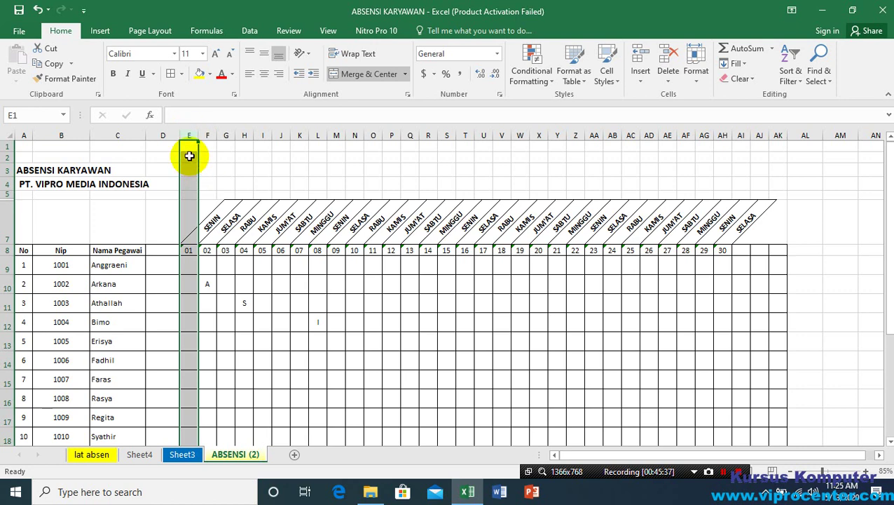
Step: Compare the options offered for the cell block E4:AK16 with those for whole columns E through AK, looking for the column width setting
{"action": "left_click_drag", "start_coordinate": [189, 156], "coordinate": [779, 399]}
{"action": "left_click", "coordinate": [400, 315]}
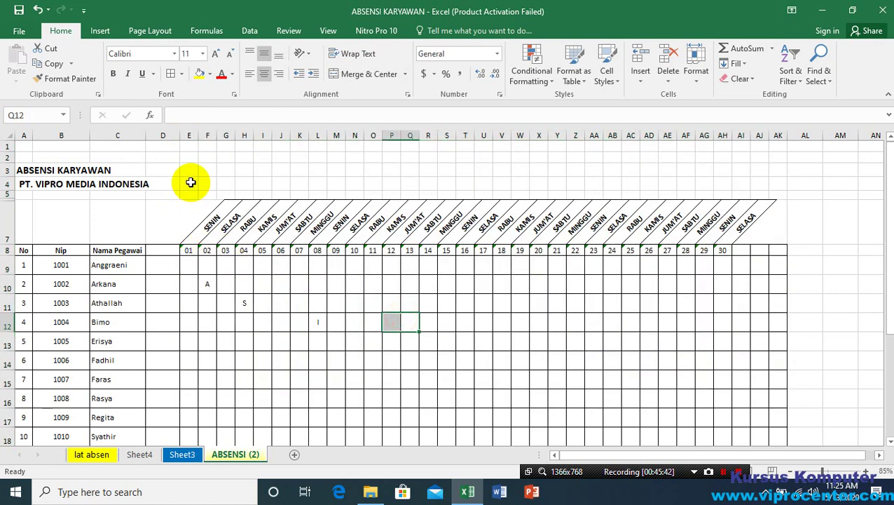
{"action": "left_click_drag", "start_coordinate": [190, 183], "coordinate": [777, 399]}
{"action": "right_click", "coordinate": [572, 290]}
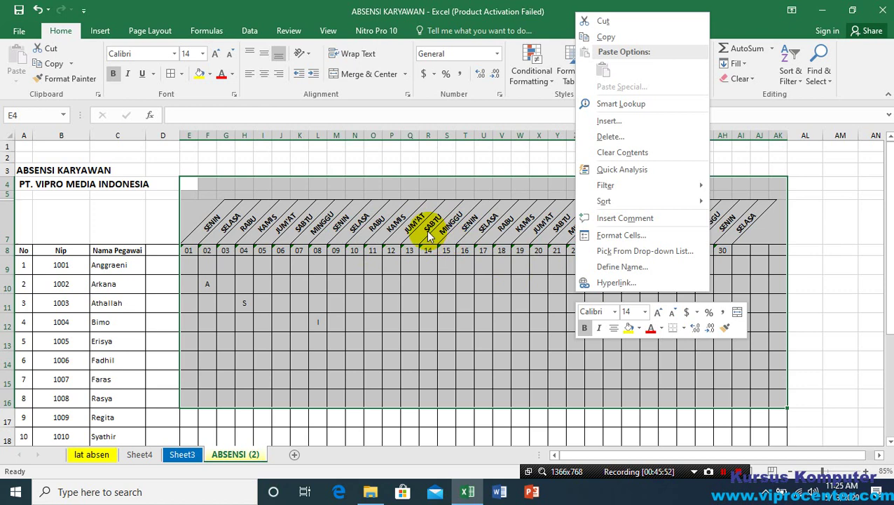
{"action": "left_click", "coordinate": [188, 135]}
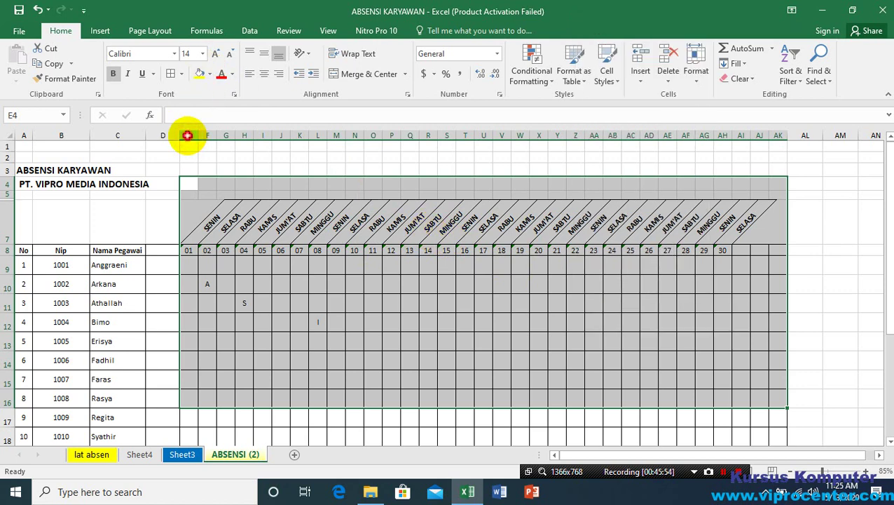
{"action": "left_click", "coordinate": [188, 135]}
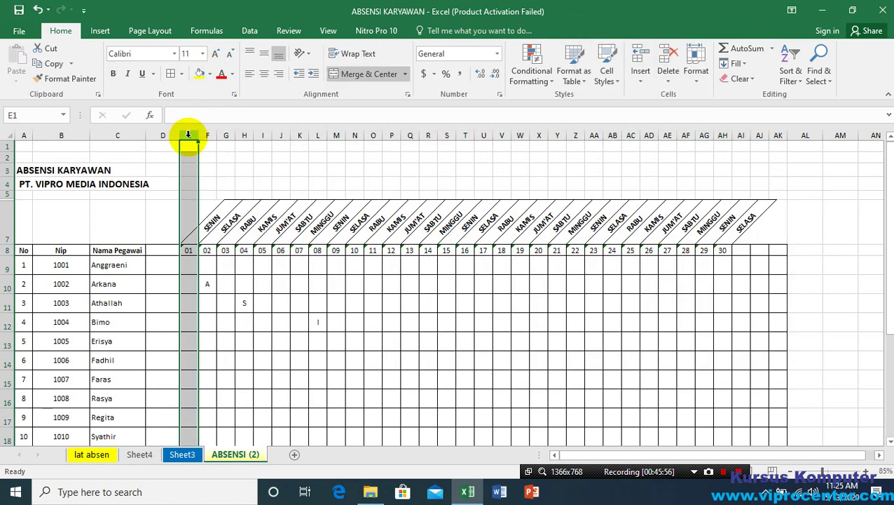
{"action": "left_click_drag", "start_coordinate": [188, 135], "coordinate": [779, 131]}
{"action": "right_click", "coordinate": [684, 144]}
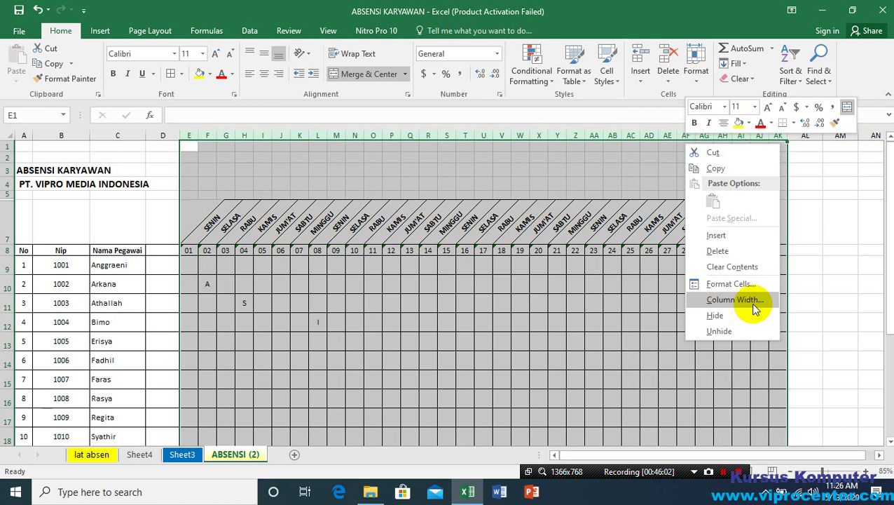
{"action": "left_click", "coordinate": [231, 280]}
{"action": "left_click", "coordinate": [193, 277]}
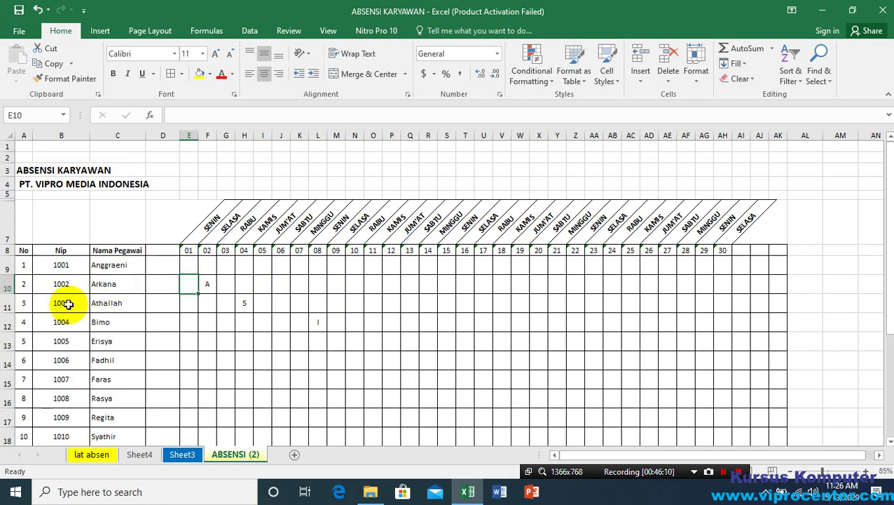
{"action": "left_click_drag", "start_coordinate": [56, 283], "coordinate": [245, 302]}
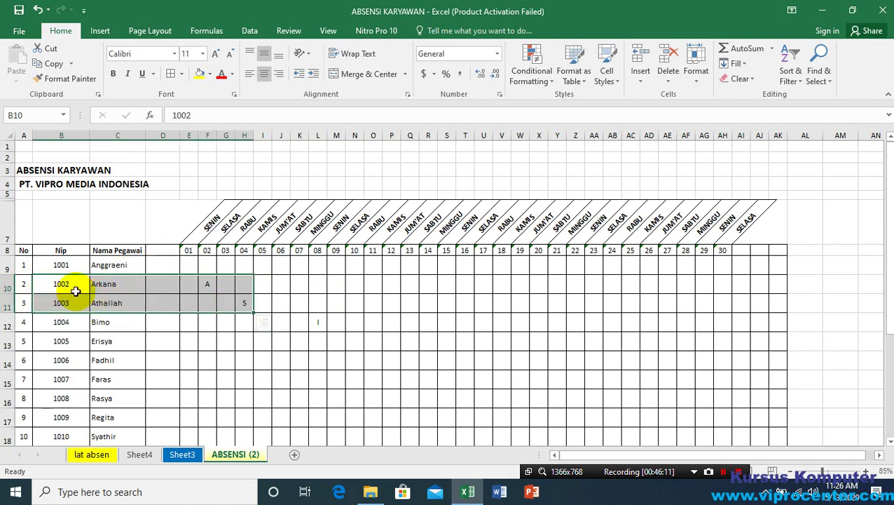
{"action": "left_click", "coordinate": [21, 283]}
{"action": "left_click_drag", "start_coordinate": [21, 250], "coordinate": [778, 313]}
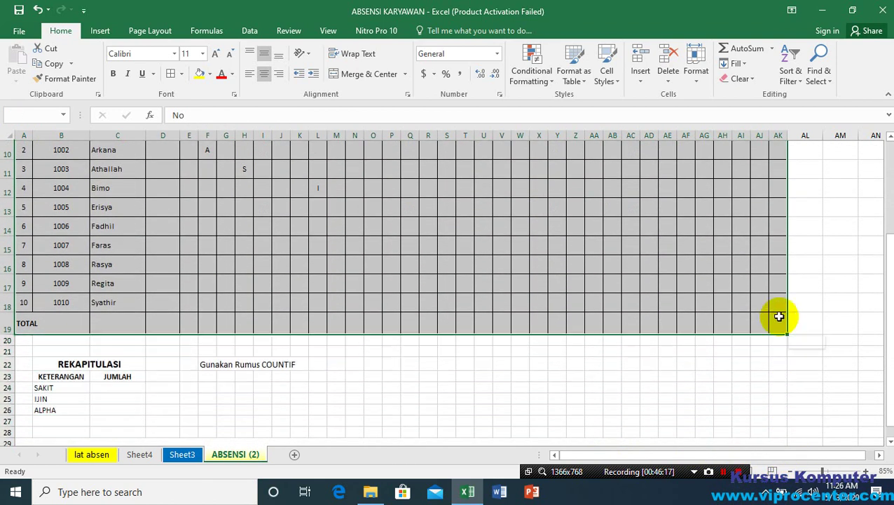
{"action": "right_click", "coordinate": [19, 205]}
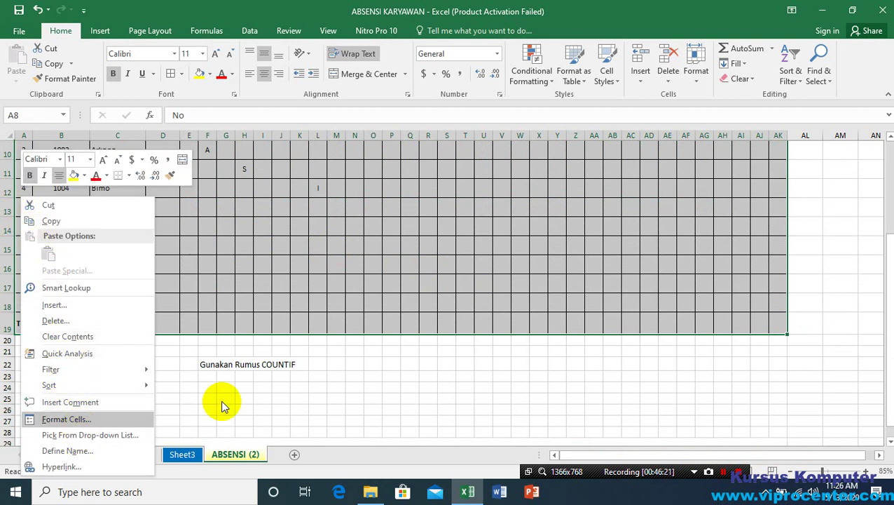
{"action": "left_click", "coordinate": [376, 277]}
{"action": "scroll", "coordinate": [304, 281], "scroll_direction": "up", "scroll_amount": 3}
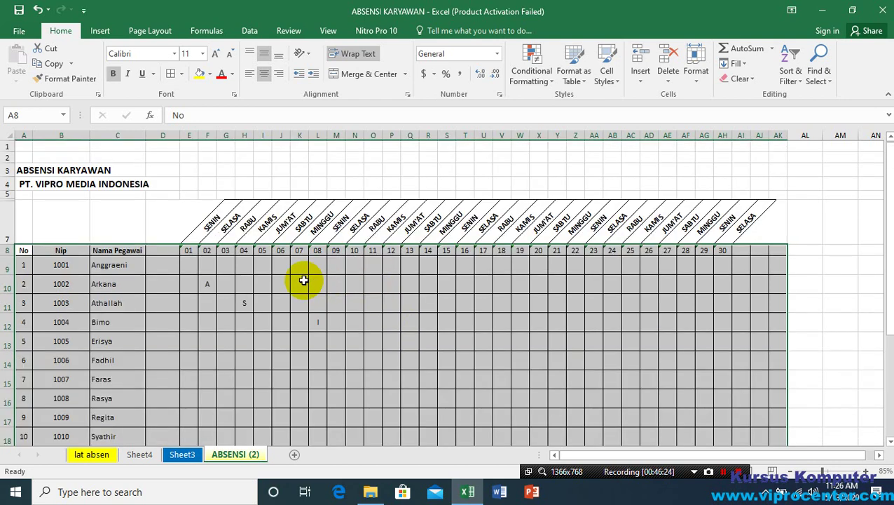
Step: Select the whole rows 8 through 19 of the attendance table and set their row height to 25
{"action": "left_click", "coordinate": [9, 265]}
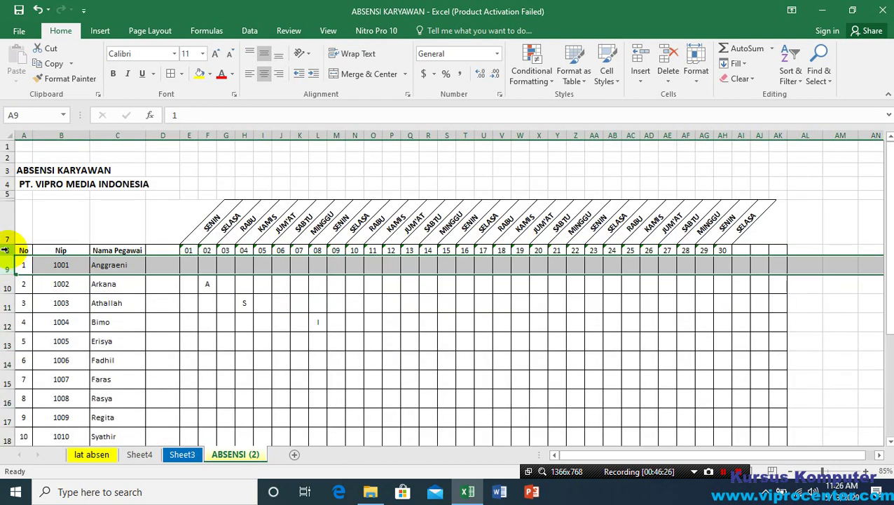
{"action": "left_click", "coordinate": [7, 252]}
{"action": "left_click_drag", "start_coordinate": [5, 255], "coordinate": [5, 397]}
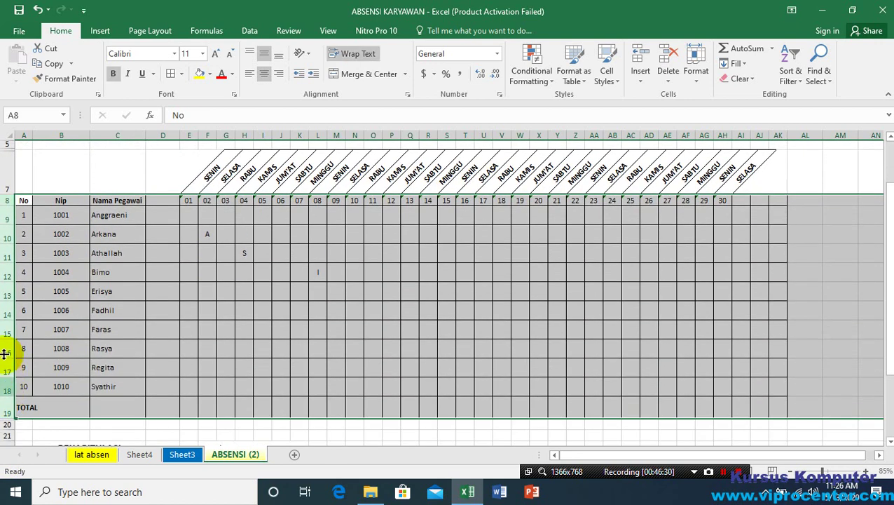
{"action": "right_click", "coordinate": [5, 325]}
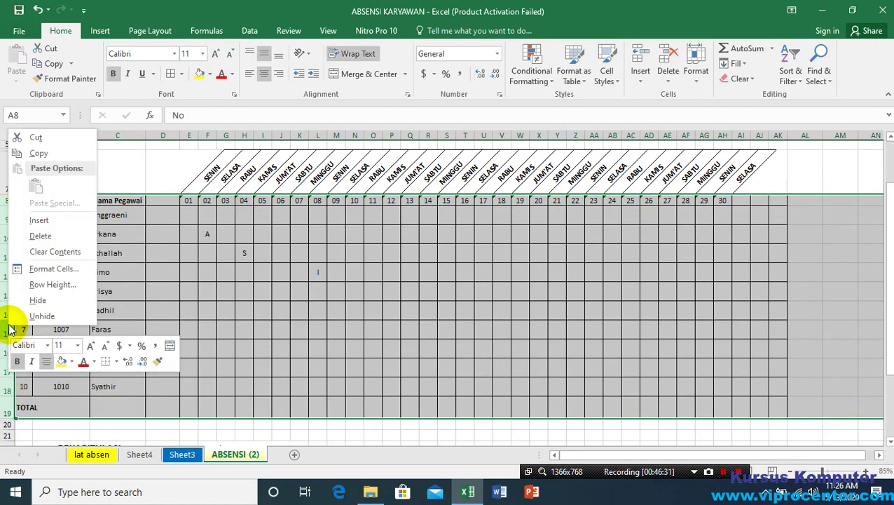
{"action": "left_click", "coordinate": [62, 286]}
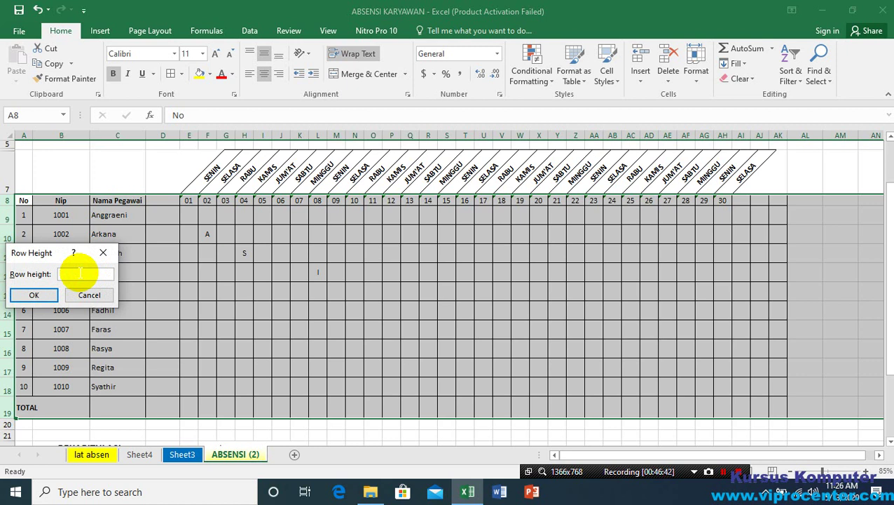
{"action": "type", "text": "25"}
{"action": "left_click", "coordinate": [32, 295]}
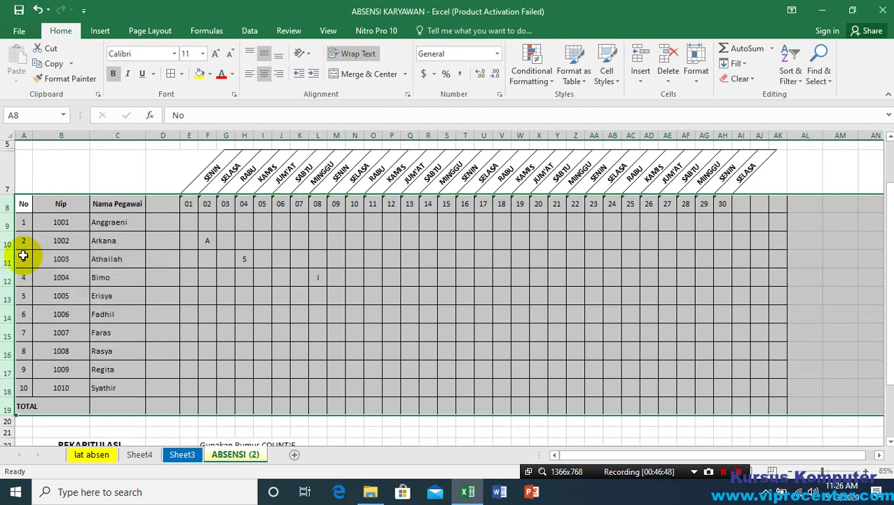
{"action": "right_click", "coordinate": [6, 223]}
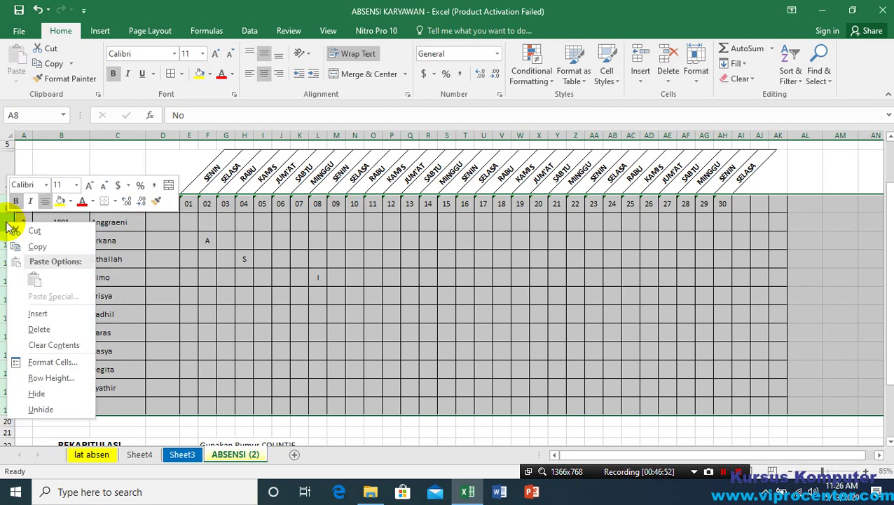
{"action": "left_click", "coordinate": [161, 274]}
{"action": "left_click", "coordinate": [5, 204]}
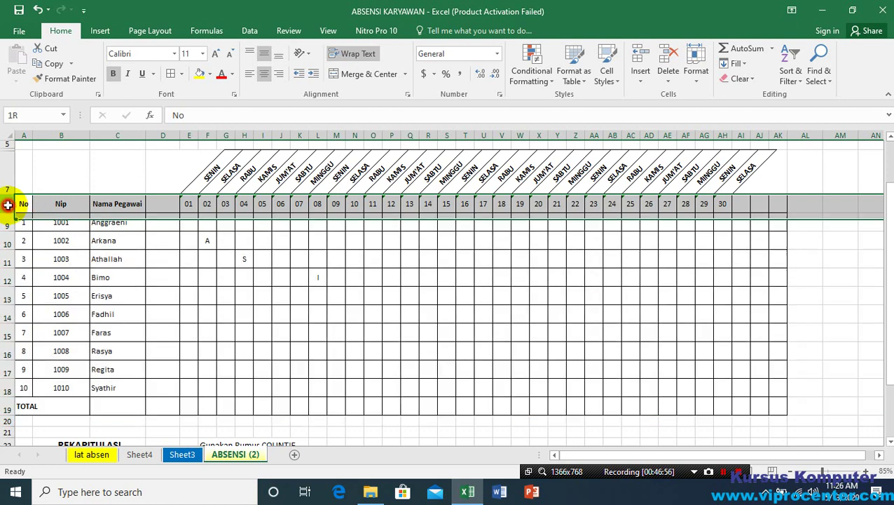
{"action": "left_click_drag", "start_coordinate": [5, 204], "coordinate": [7, 407]}
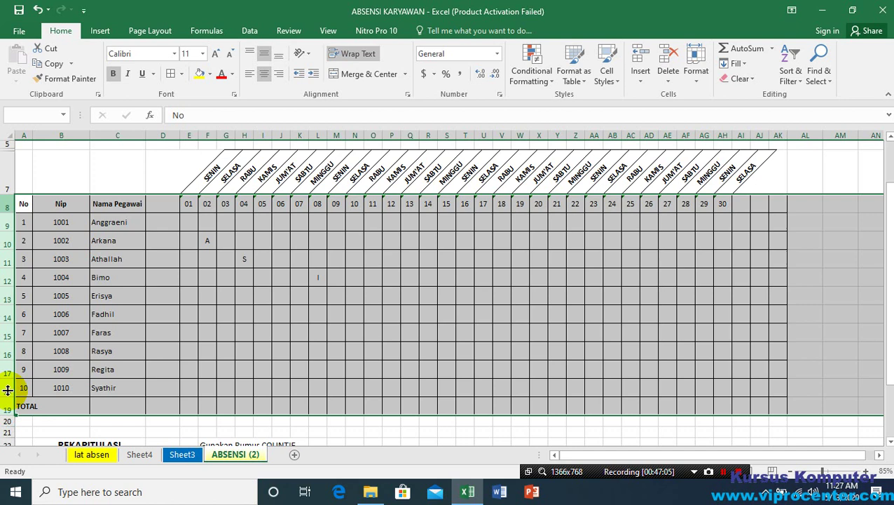
{"action": "left_click", "coordinate": [6, 203]}
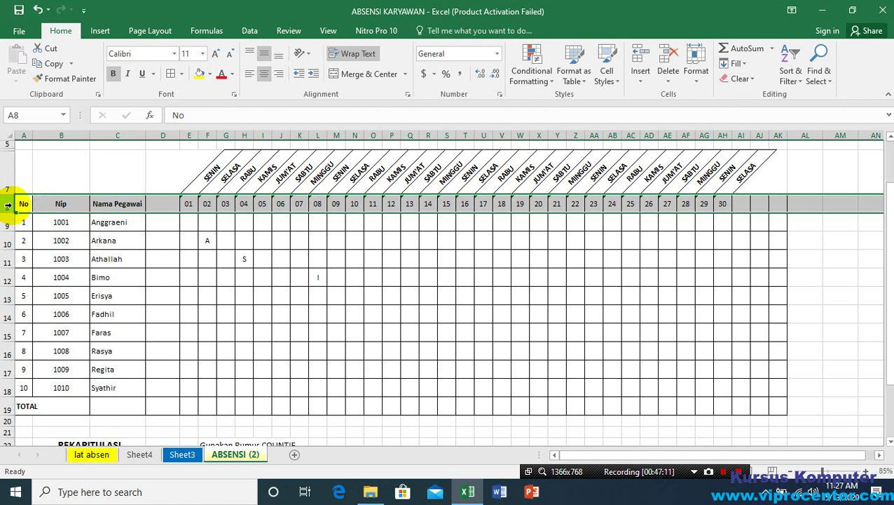
{"action": "left_click_drag", "start_coordinate": [6, 204], "coordinate": [5, 418]}
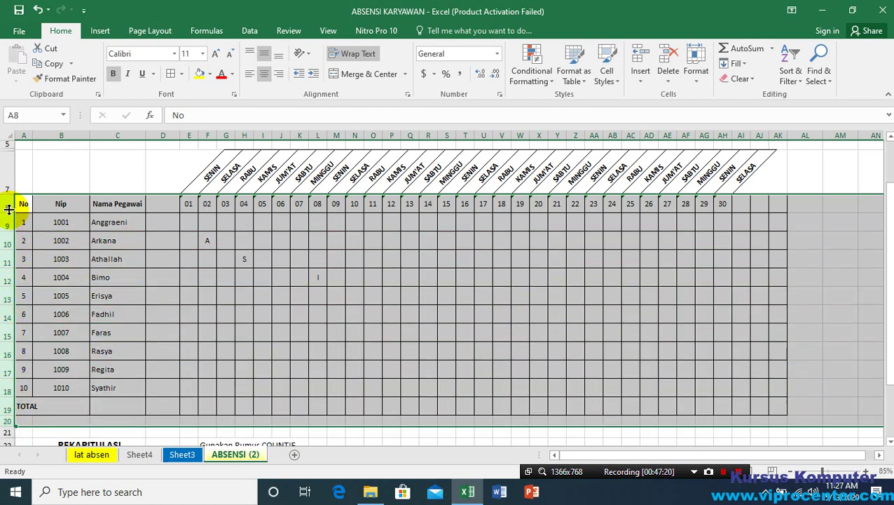
{"action": "left_click", "coordinate": [6, 205]}
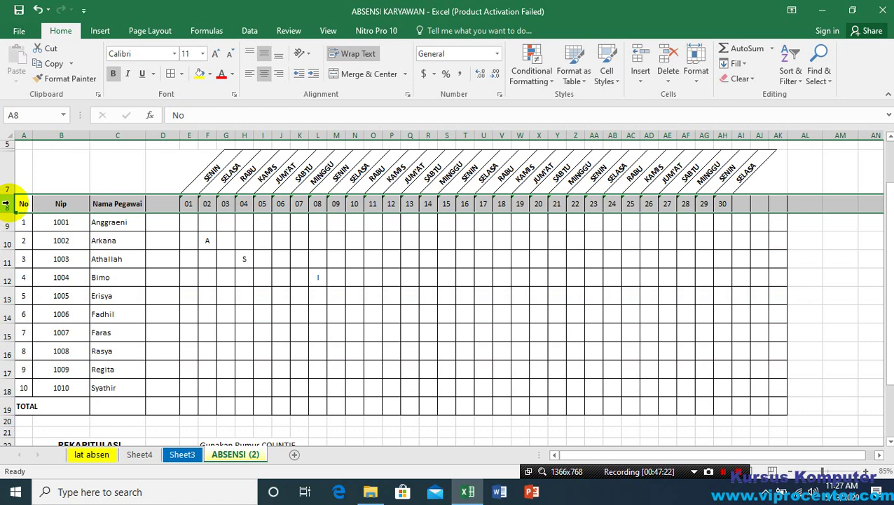
{"action": "left_click", "coordinate": [5, 409], "text": "shift"}
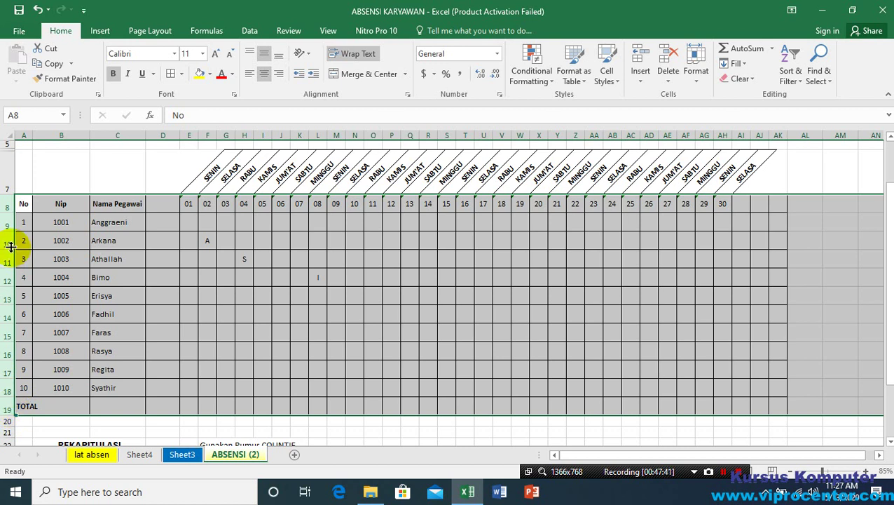
{"action": "left_click", "coordinate": [7, 206]}
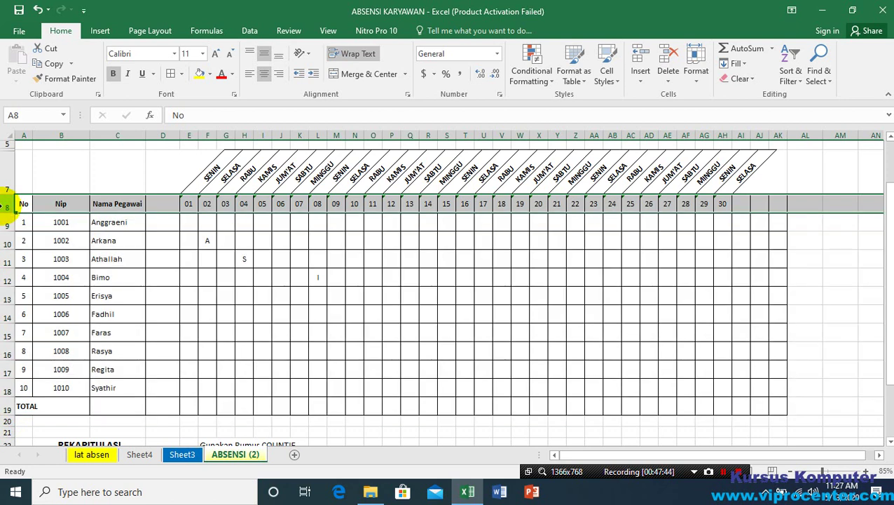
{"action": "left_click", "coordinate": [27, 204]}
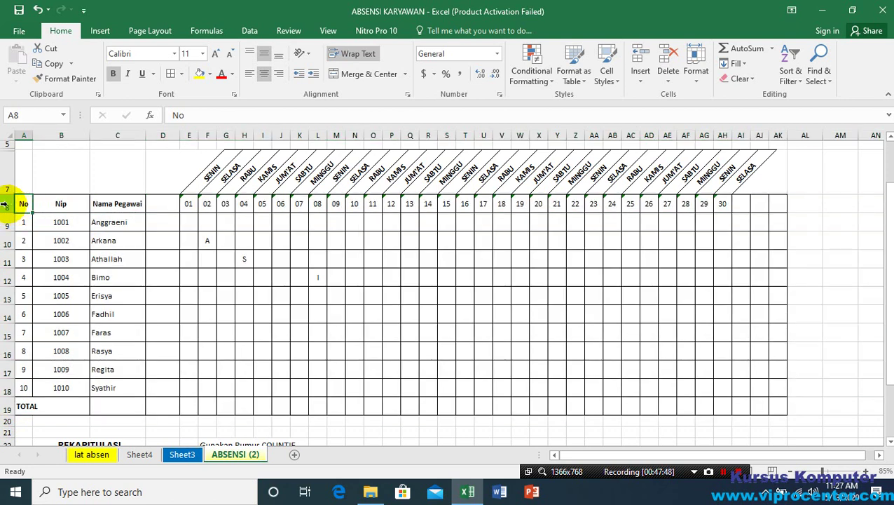
Step: Reselect rows 8 through 19 as one range and apply a row height of 25 again
{"action": "left_click", "coordinate": [5, 204]}
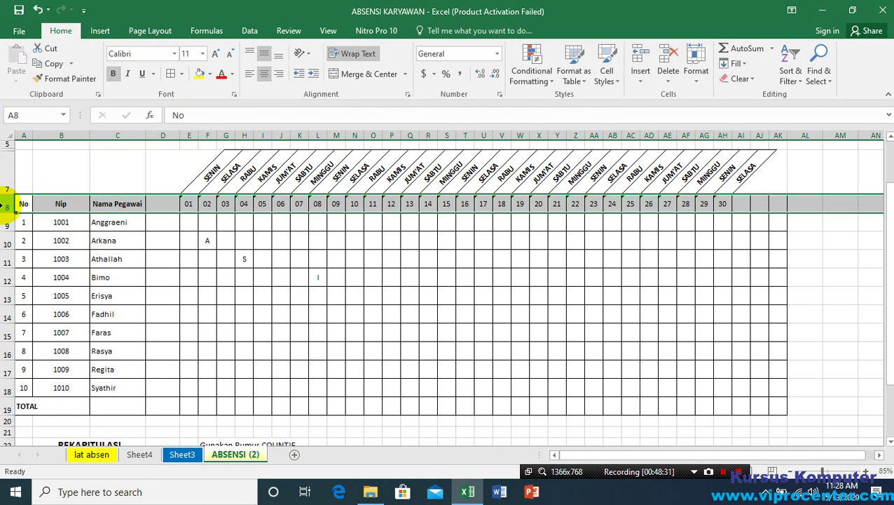
{"action": "left_click", "coordinate": [4, 409], "text": "shift"}
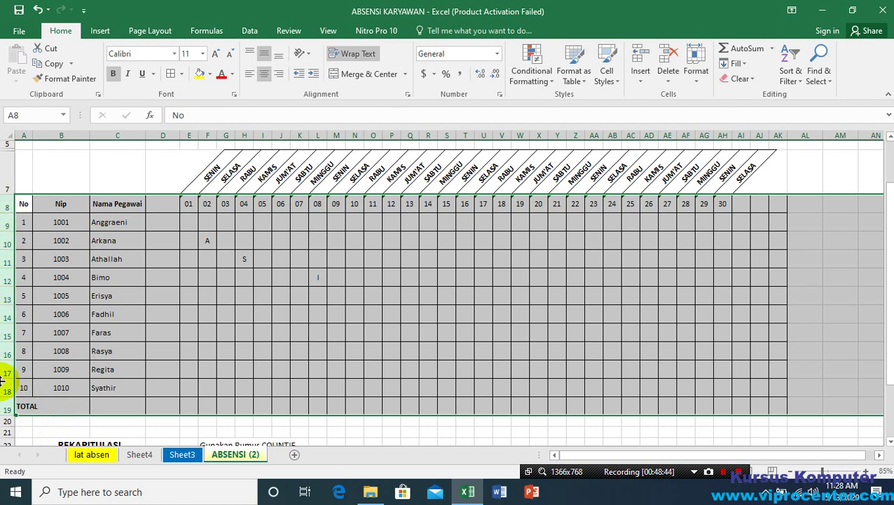
{"action": "right_click", "coordinate": [4, 295]}
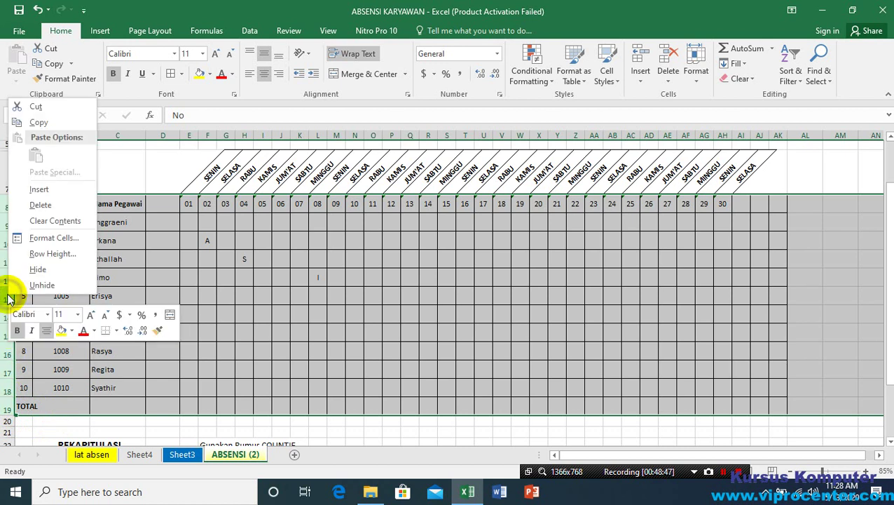
{"action": "left_click", "coordinate": [50, 257]}
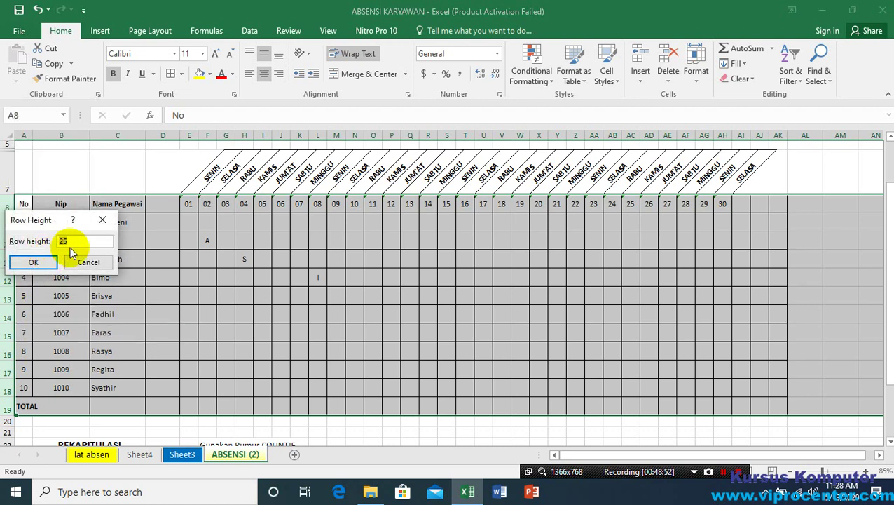
{"action": "type", "text": "25"}
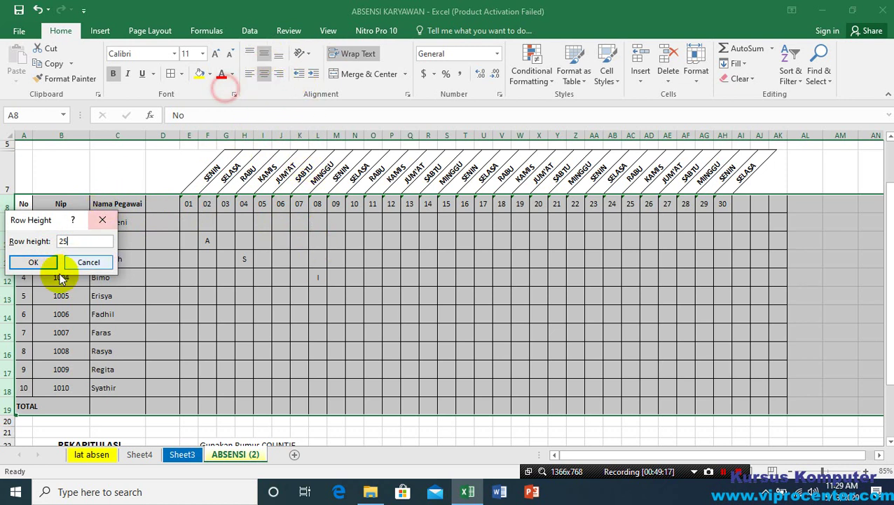
{"action": "left_click", "coordinate": [35, 262]}
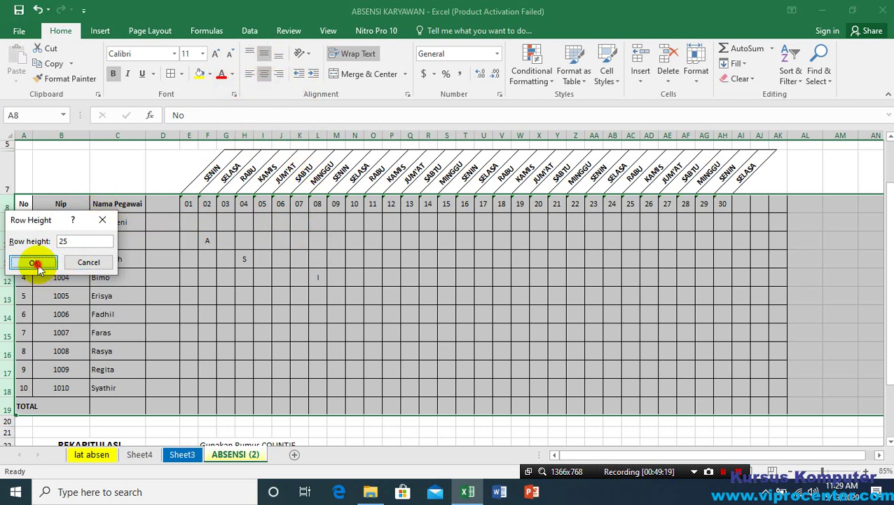
Step: Middle-align the contents of rows 8 through 19 vertically and centre them horizontally
{"action": "left_click", "coordinate": [278, 54]}
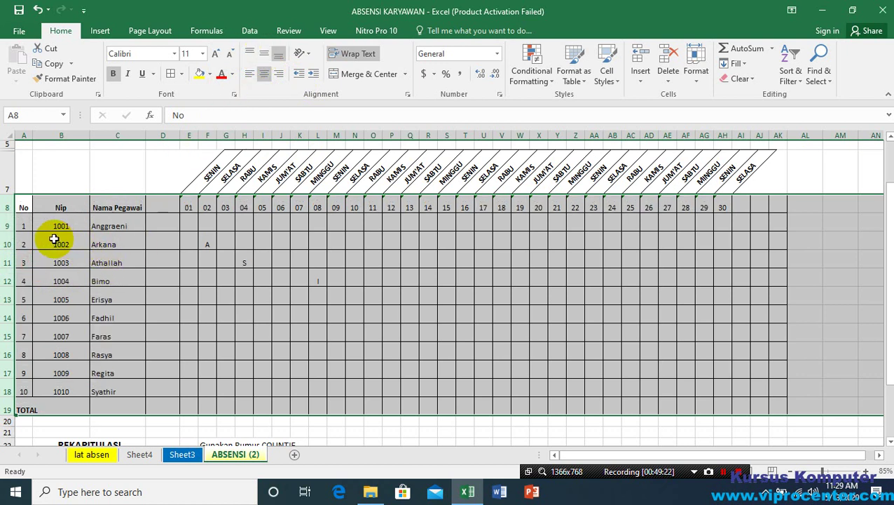
{"action": "left_click", "coordinate": [263, 55]}
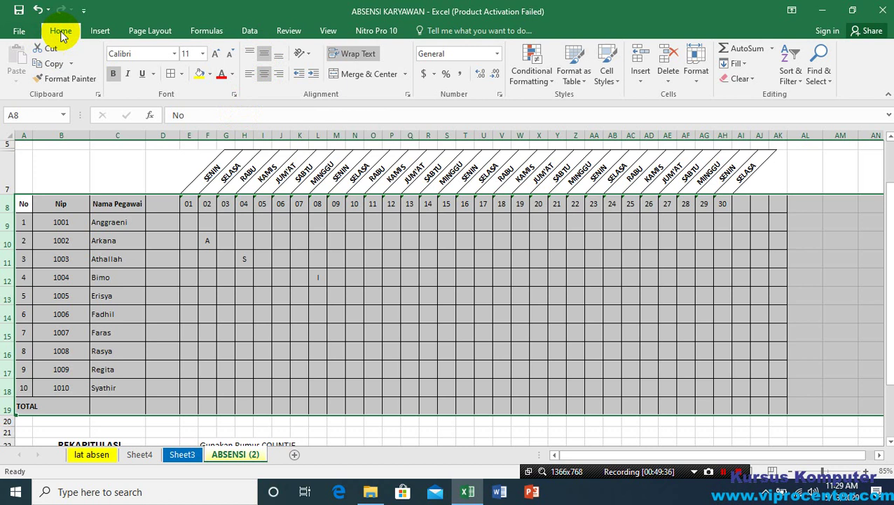
{"action": "left_click", "coordinate": [264, 56]}
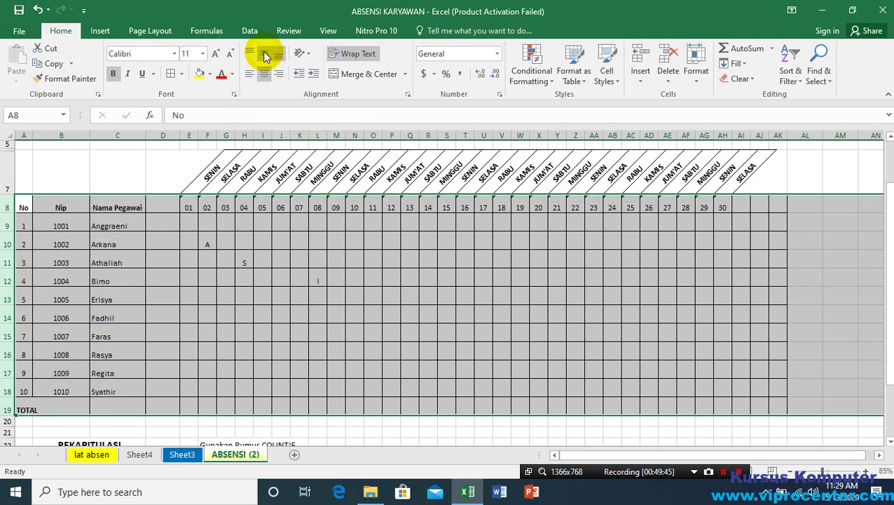
{"action": "left_click", "coordinate": [264, 56]}
{"action": "left_click", "coordinate": [265, 56]}
{"action": "left_click", "coordinate": [264, 57]}
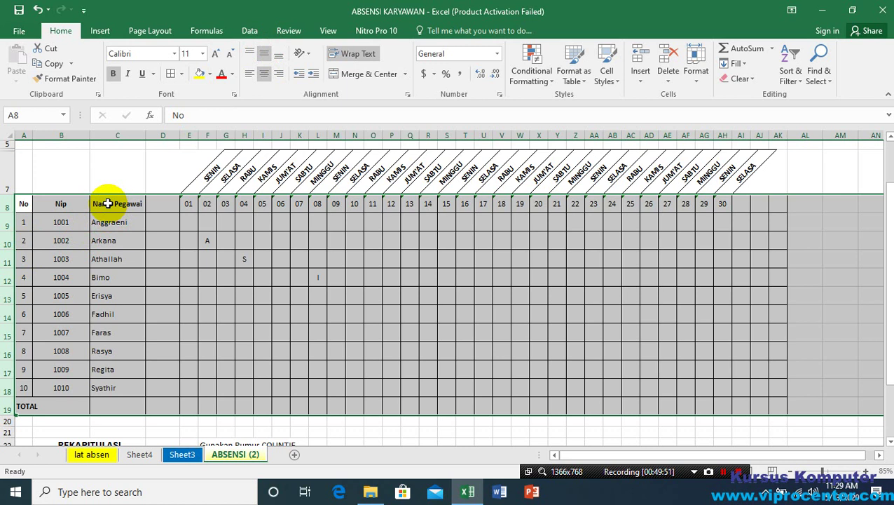
{"action": "left_click", "coordinate": [262, 74]}
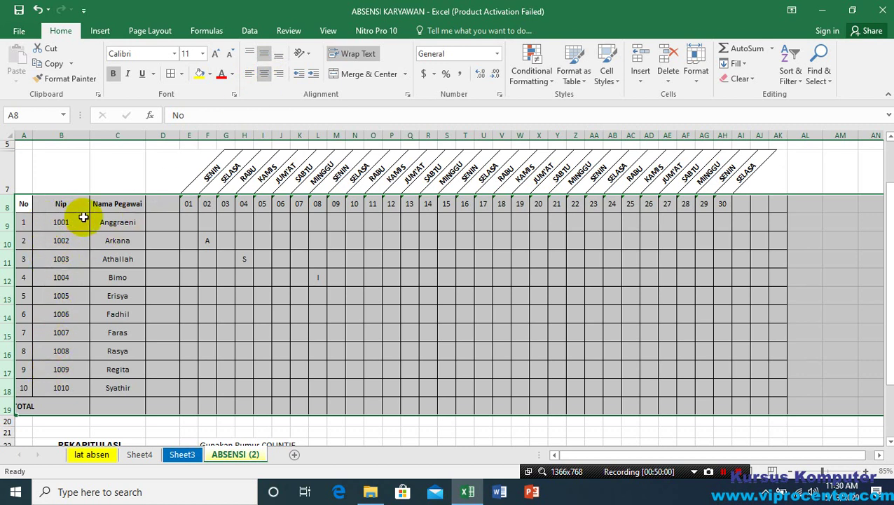
Step: Toggle the horizontal centring of rows 8 through 19 off and on again, and recheck their middle alignment
{"action": "left_click", "coordinate": [264, 75]}
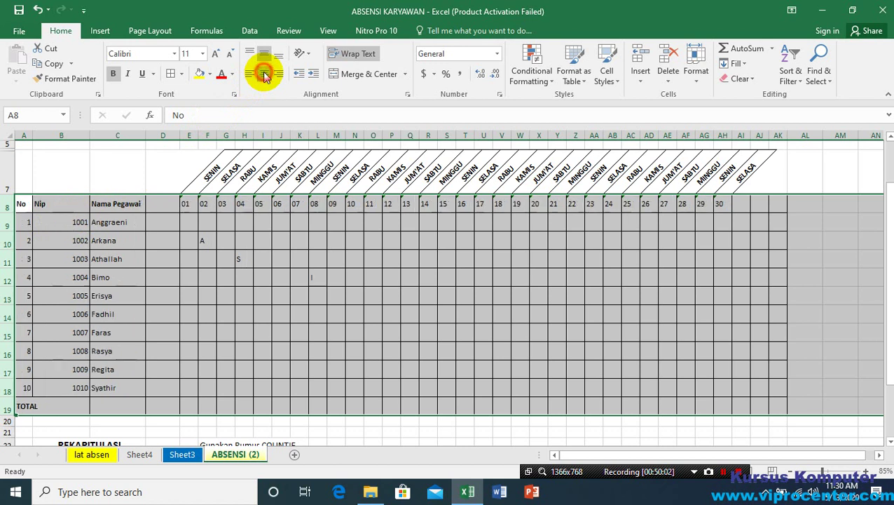
{"action": "left_click", "coordinate": [264, 74]}
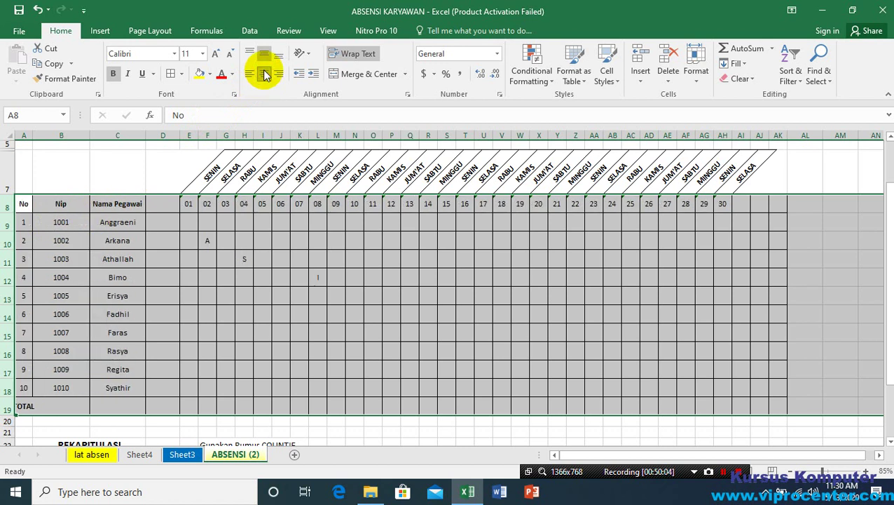
{"action": "left_click", "coordinate": [264, 55]}
{"action": "left_click", "coordinate": [264, 55]}
{"action": "left_click", "coordinate": [262, 75]}
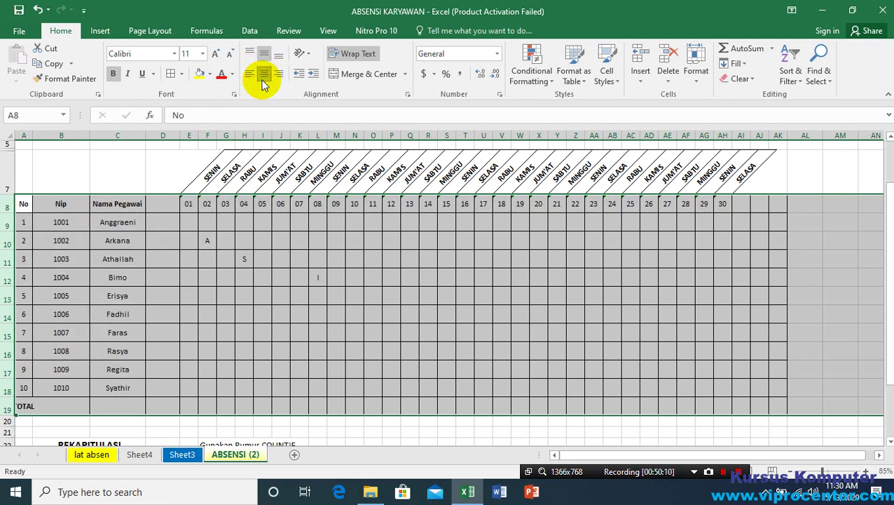
{"action": "left_click", "coordinate": [176, 258]}
{"action": "left_click", "coordinate": [204, 273]}
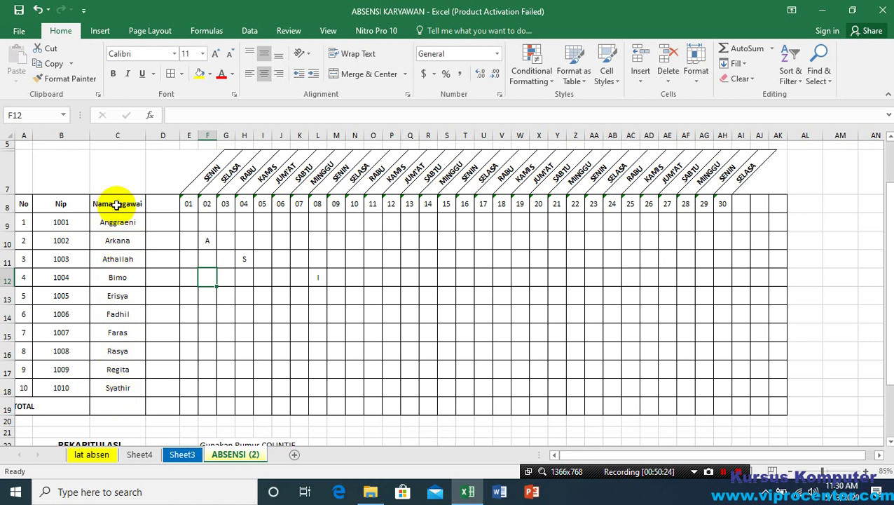
Step: Try left, centre and right alignment on the employee names in C9:C18, finishing with left alignment
{"action": "left_click_drag", "start_coordinate": [118, 222], "coordinate": [110, 387]}
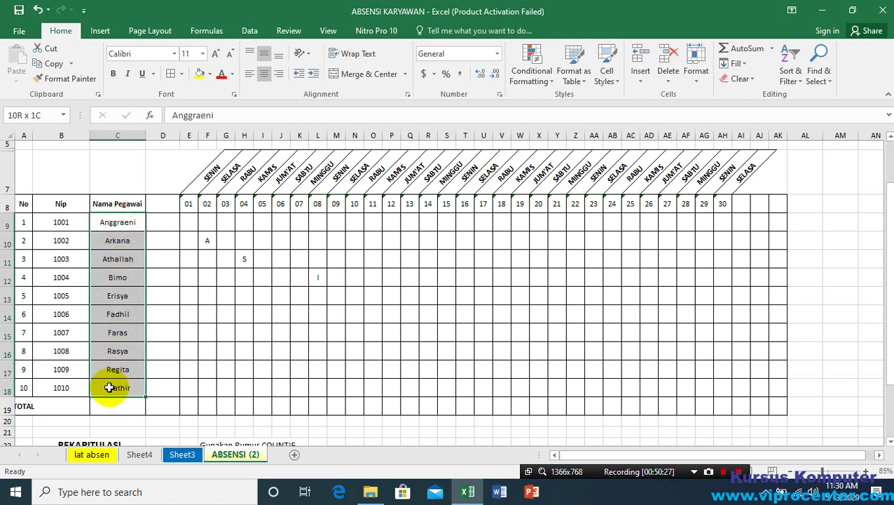
{"action": "left_click", "coordinate": [250, 74]}
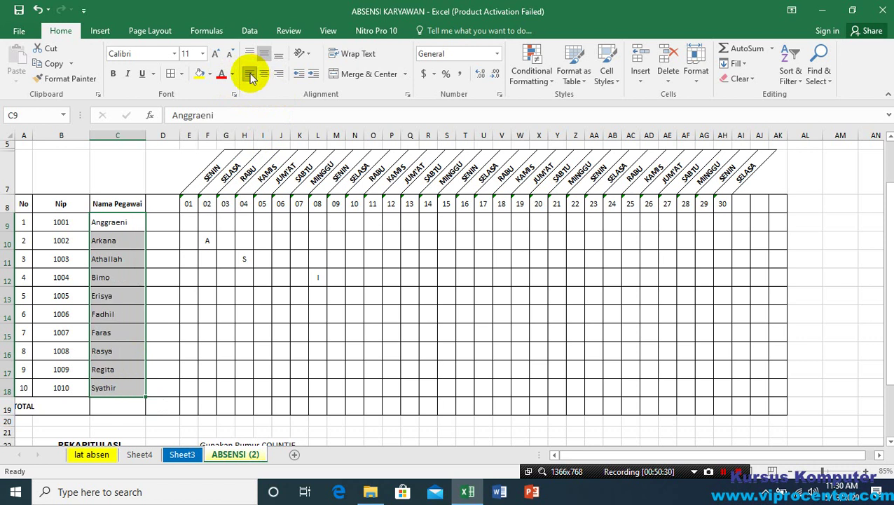
{"action": "left_click", "coordinate": [264, 75]}
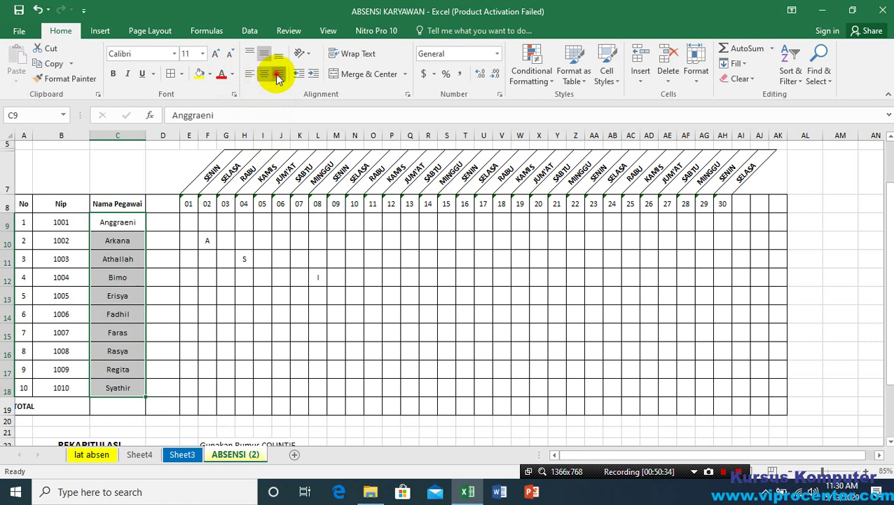
{"action": "left_click", "coordinate": [280, 75]}
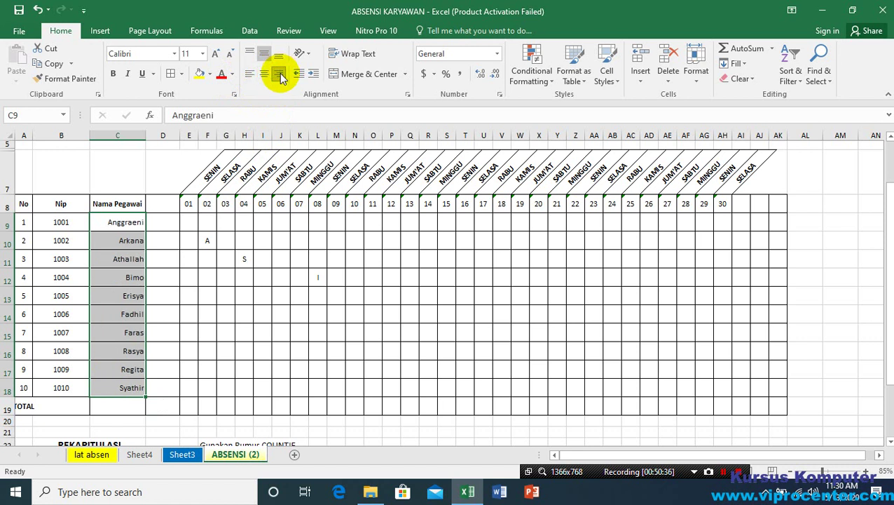
{"action": "left_click", "coordinate": [265, 75]}
{"action": "left_click", "coordinate": [251, 76]}
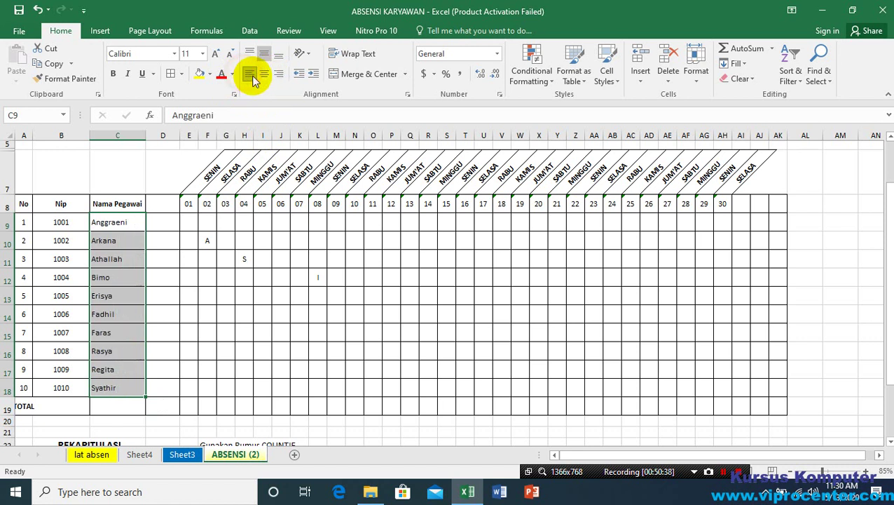
Step: Cycle the employee names through centre and right alignment again, and return them to left alignment
{"action": "left_click", "coordinate": [264, 77]}
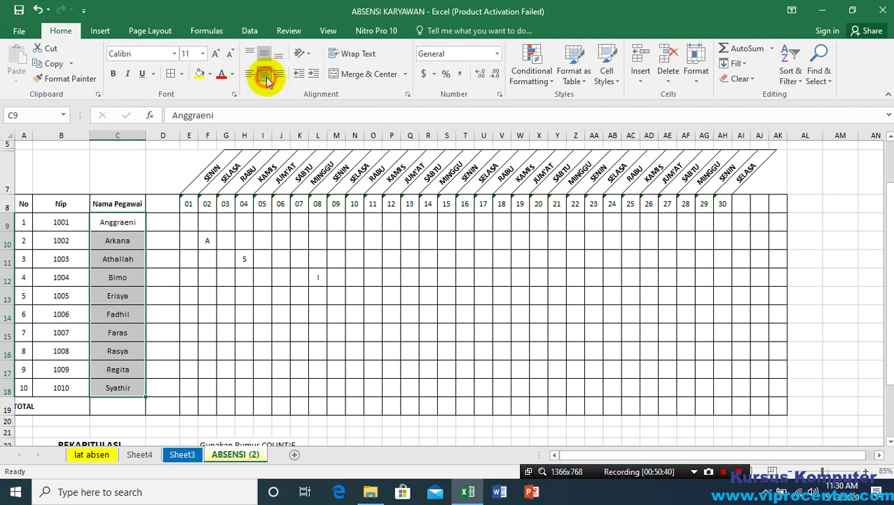
{"action": "left_click", "coordinate": [283, 75]}
{"action": "left_click", "coordinate": [264, 74]}
{"action": "left_click", "coordinate": [251, 77]}
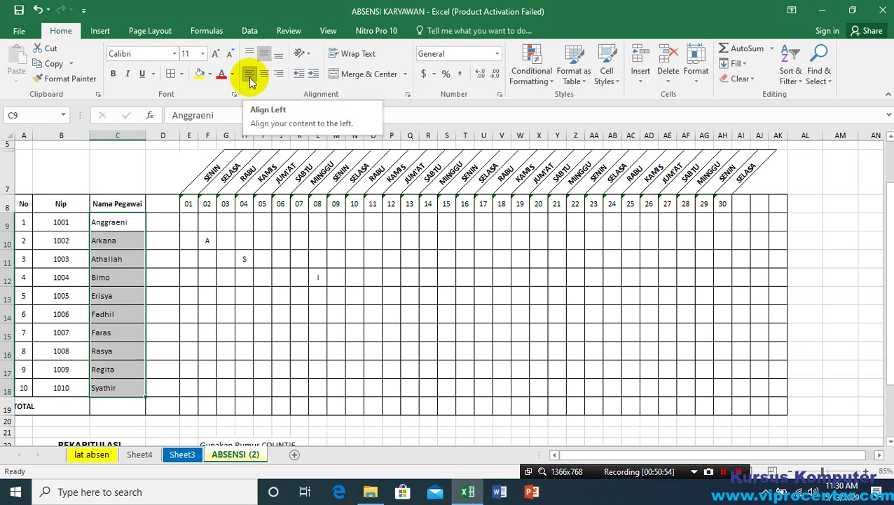
{"action": "left_click", "coordinate": [264, 74]}
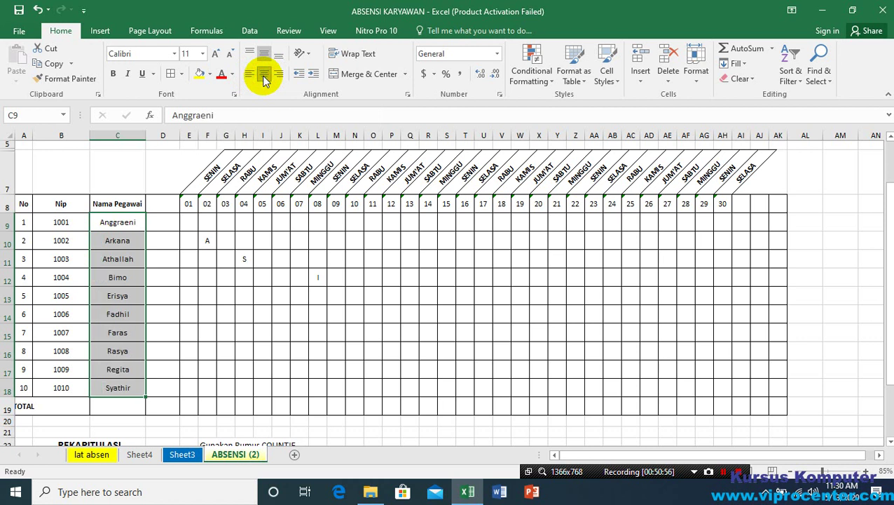
{"action": "left_click", "coordinate": [278, 75]}
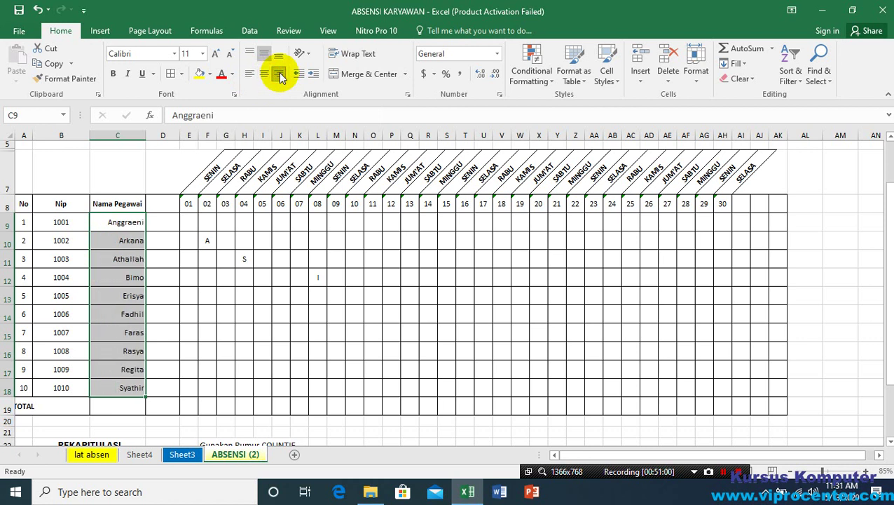
{"action": "left_click", "coordinate": [264, 74]}
{"action": "left_click", "coordinate": [251, 76]}
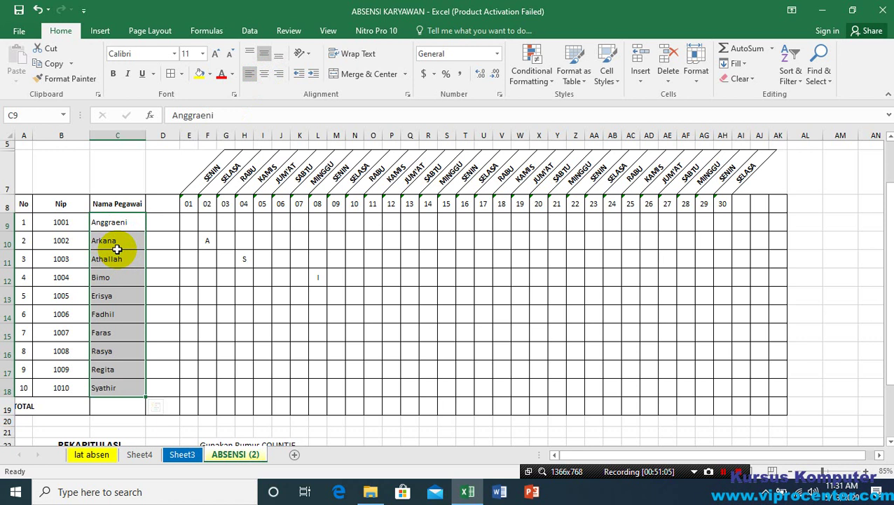
{"action": "left_click", "coordinate": [203, 274]}
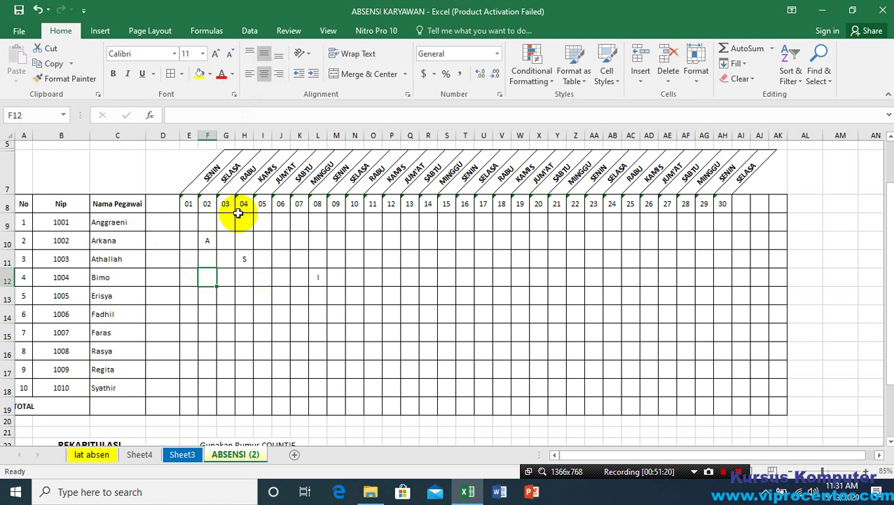
{"action": "left_click", "coordinate": [208, 257]}
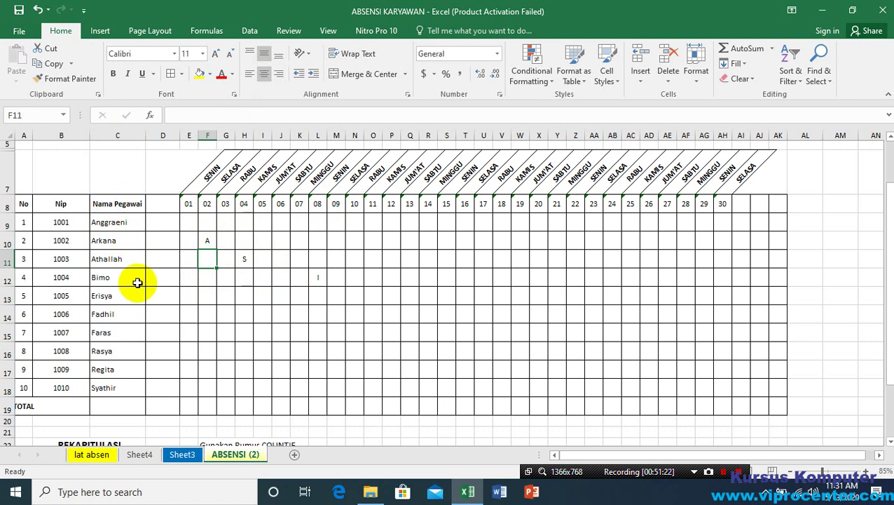
Step: Save the attendance workbook under its existing name
{"action": "left_click", "coordinate": [19, 12]}
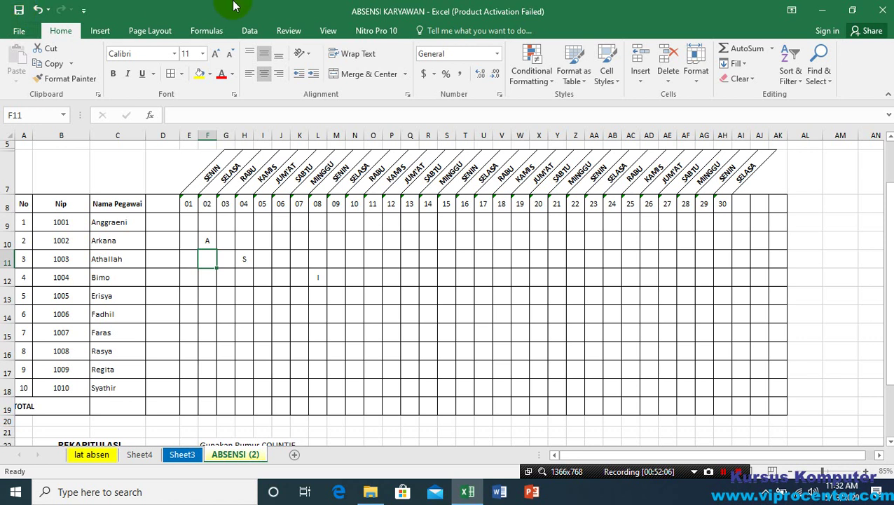
{"action": "left_click", "coordinate": [19, 12]}
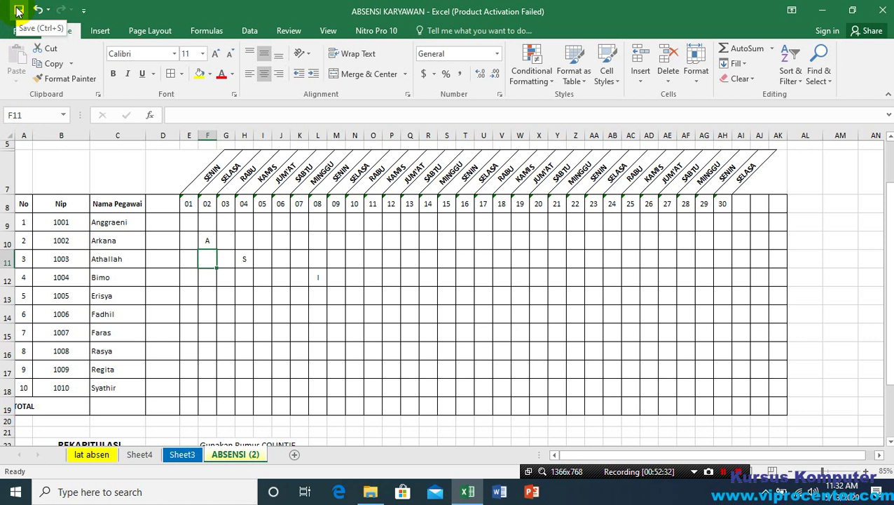
{"action": "left_click", "coordinate": [373, 245]}
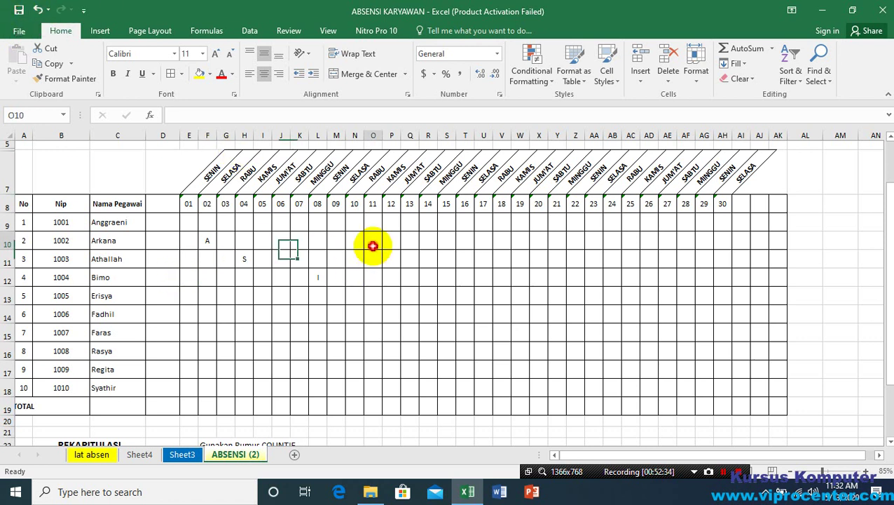
Step: Enter the recap headers S, I and A in cells AI8, AJ8 and AK8 after date 30
{"action": "left_click", "coordinate": [739, 203]}
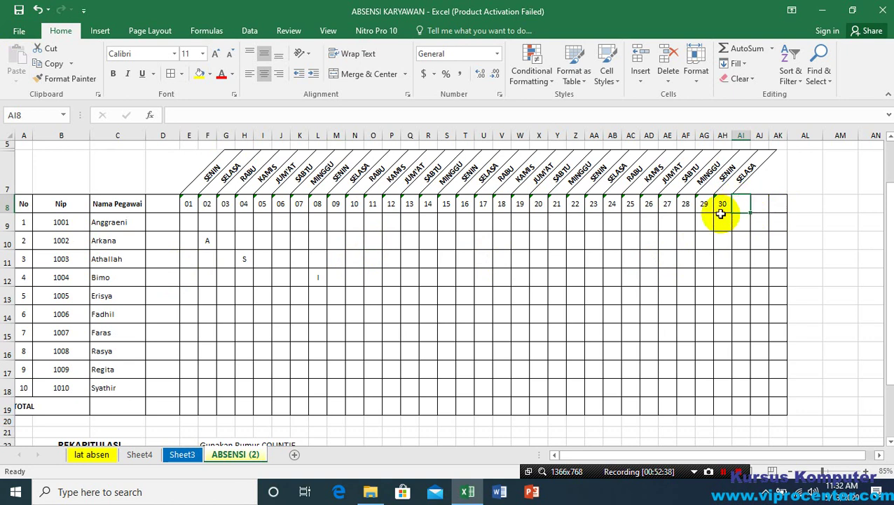
{"action": "type", "text": "S"}
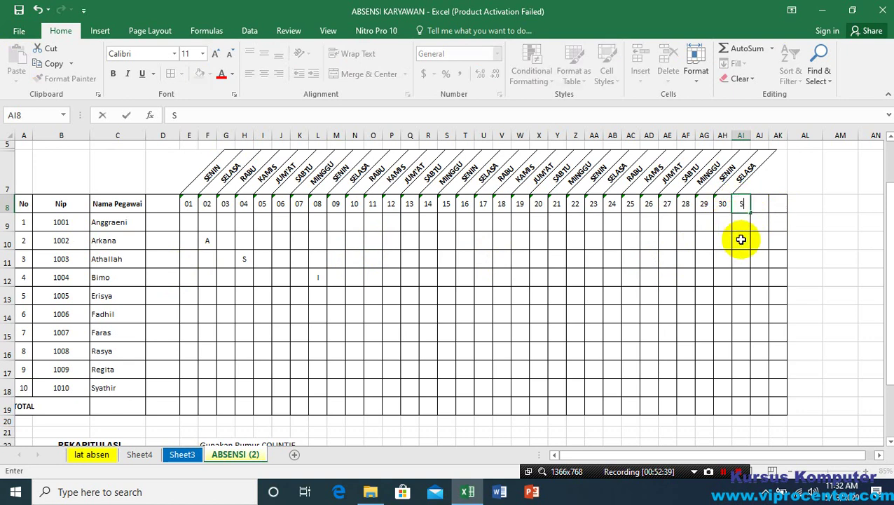
{"action": "left_click", "coordinate": [760, 203]}
{"action": "type", "text": "I"}
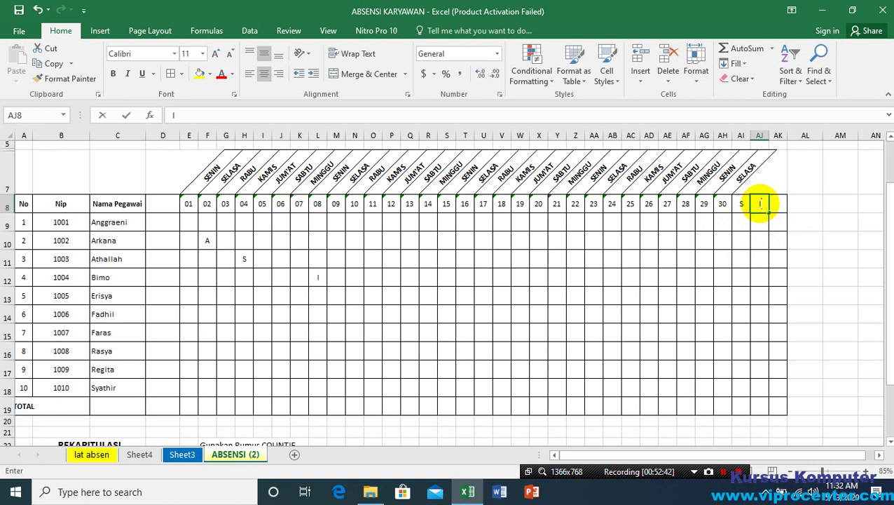
{"action": "left_click", "coordinate": [782, 206]}
{"action": "type", "text": "A"}
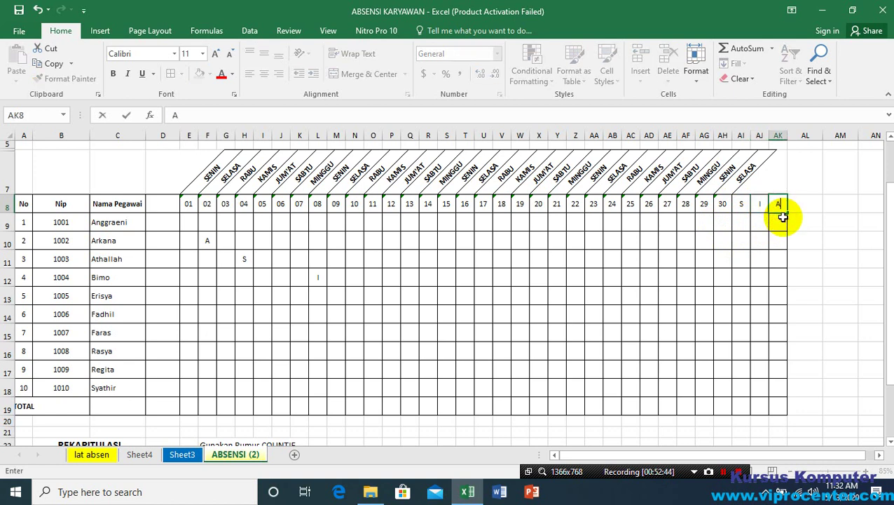
{"action": "left_click", "coordinate": [740, 222]}
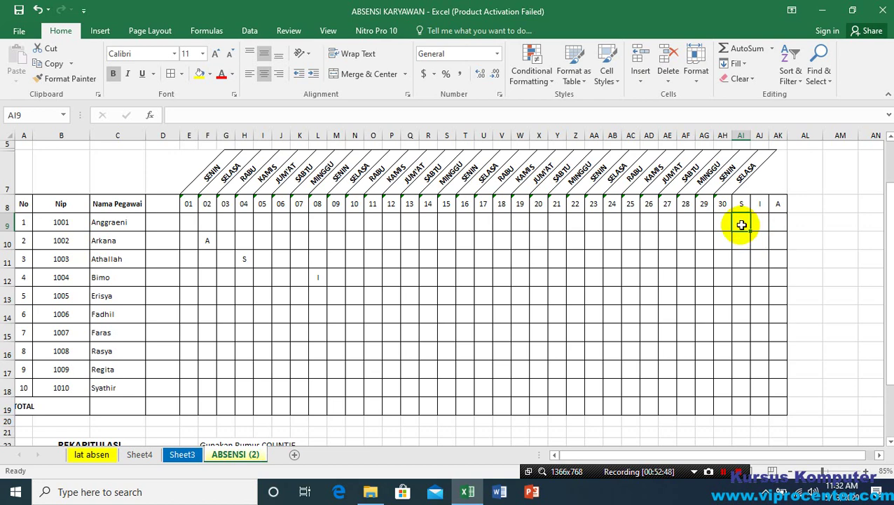
{"action": "scroll", "coordinate": [749, 222], "scroll_direction": "up", "scroll_amount": 1, "text": "ctrl"}
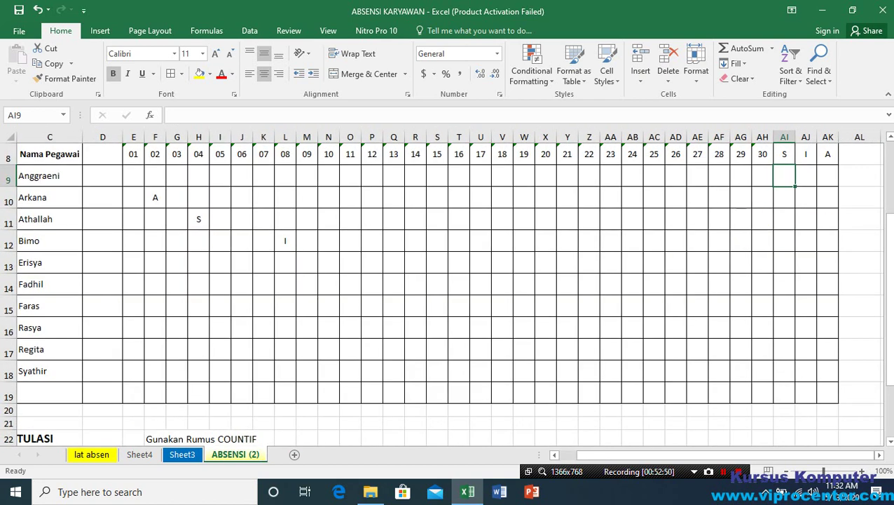
{"action": "left_click_drag", "start_coordinate": [888, 249], "coordinate": [888, 241]}
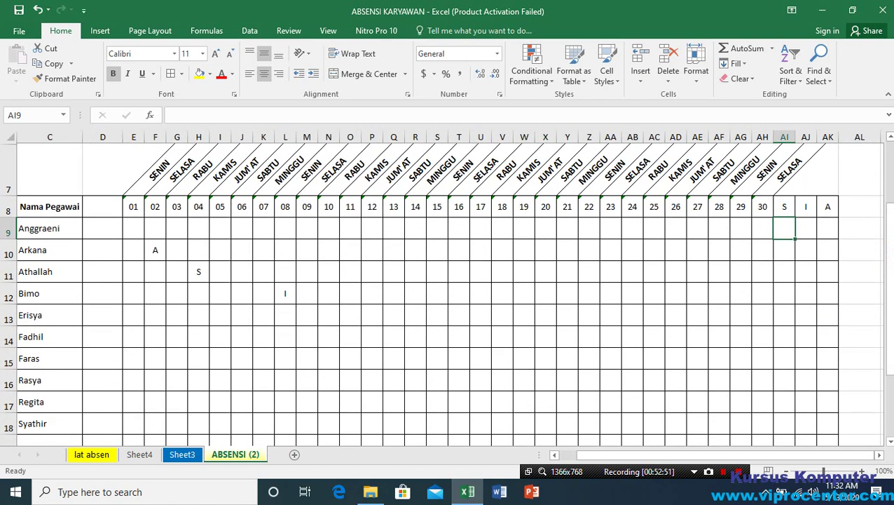
{"action": "left_click", "coordinate": [879, 454]}
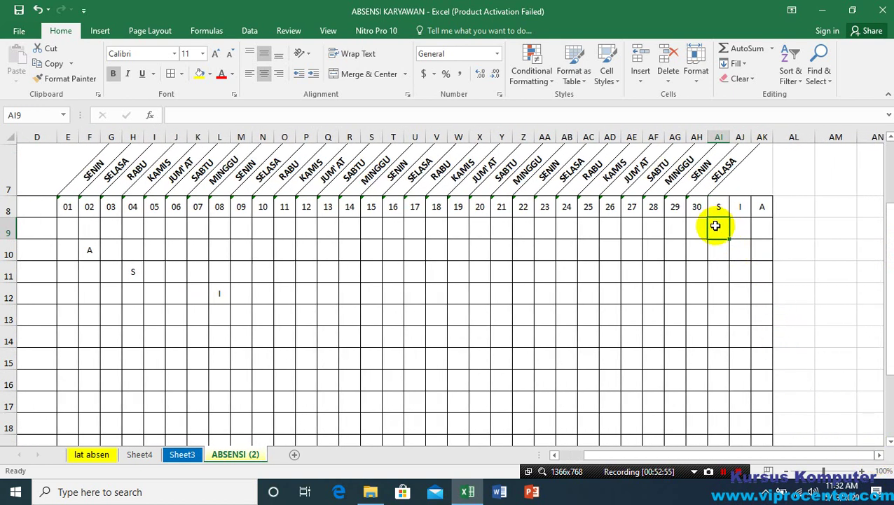
{"action": "type", "text": "="}
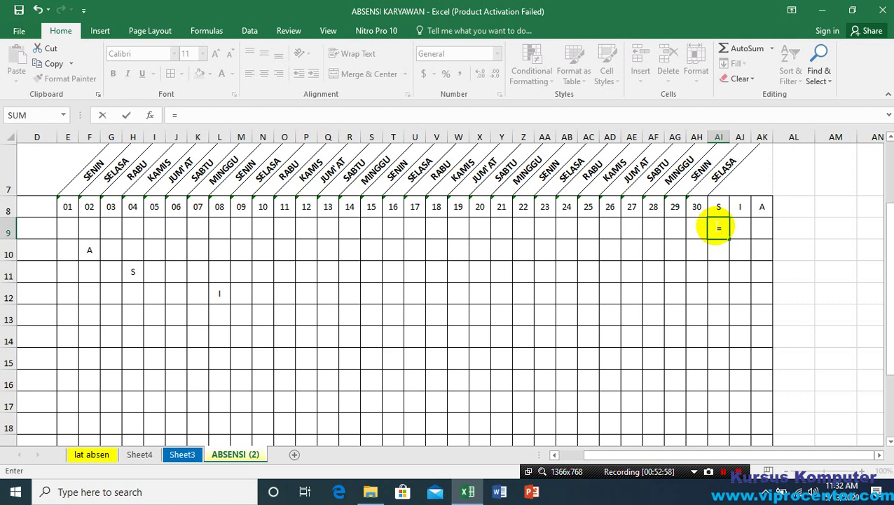
{"action": "key", "text": "Escape"}
{"action": "key", "text": "Down"}
{"action": "left_click", "coordinate": [715, 226]}
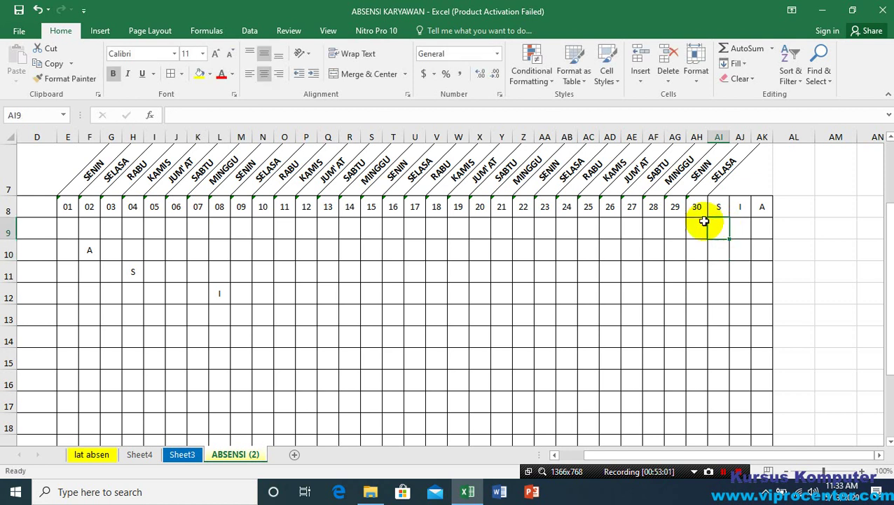
{"action": "key", "text": "Down"}
{"action": "left_click", "coordinate": [720, 226]}
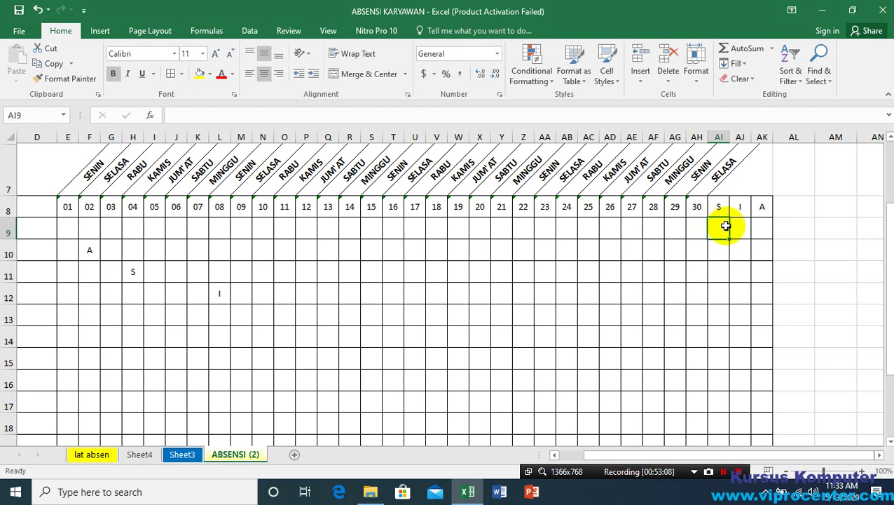
Step: Try a long dummy text in cell AI9 below the S header and erase it again
{"action": "type", "text": "KFJJHDFHJDHDJF"}
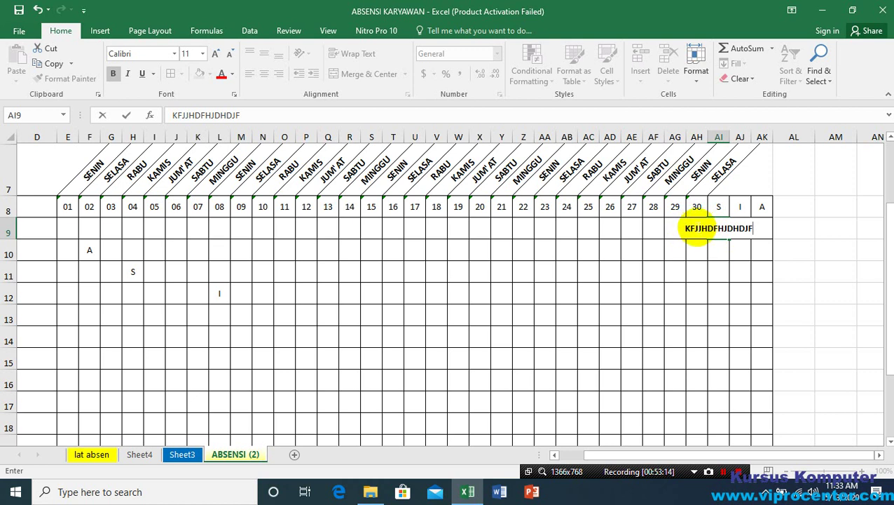
{"action": "key", "text": "BackSpace"}
{"action": "key", "text": "BackSpace"}
{"action": "key", "text": "BackSpace"}
{"action": "key", "text": "BackSpace"}
{"action": "key", "text": "BackSpace"}
{"action": "key", "text": "BackSpace"}
{"action": "key", "text": "BackSpace"}
{"action": "key", "text": "BackSpace"}
{"action": "key", "text": "BackSpace"}
{"action": "key", "text": "BackSpace"}
{"action": "key", "text": "BackSpace"}
{"action": "key", "text": "BackSpace"}
{"action": "key", "text": "BackSpace"}
{"action": "key", "text": "BackSpace"}
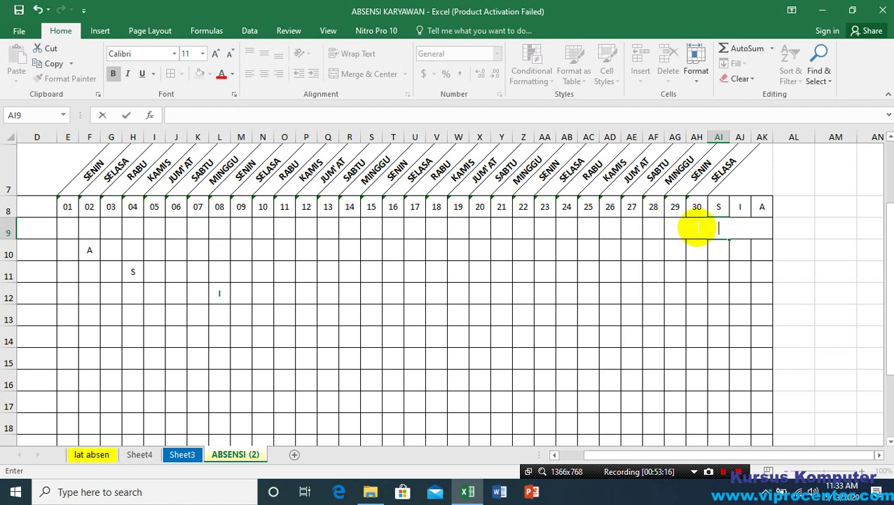
{"action": "key", "text": "Return"}
{"action": "left_click", "coordinate": [720, 228]}
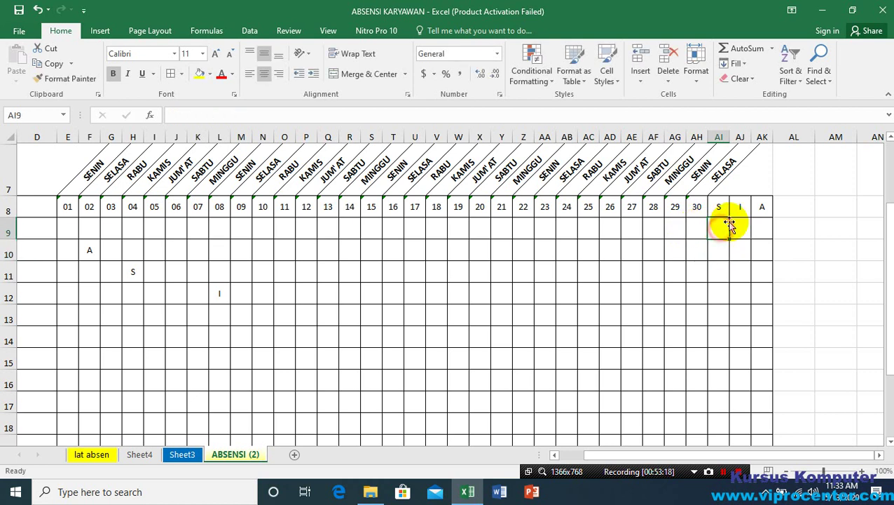
Step: Left-align the cells AI9:AK9 below the S, I and A headers
{"action": "left_click_drag", "start_coordinate": [714, 225], "coordinate": [758, 231]}
{"action": "left_click", "coordinate": [757, 228]}
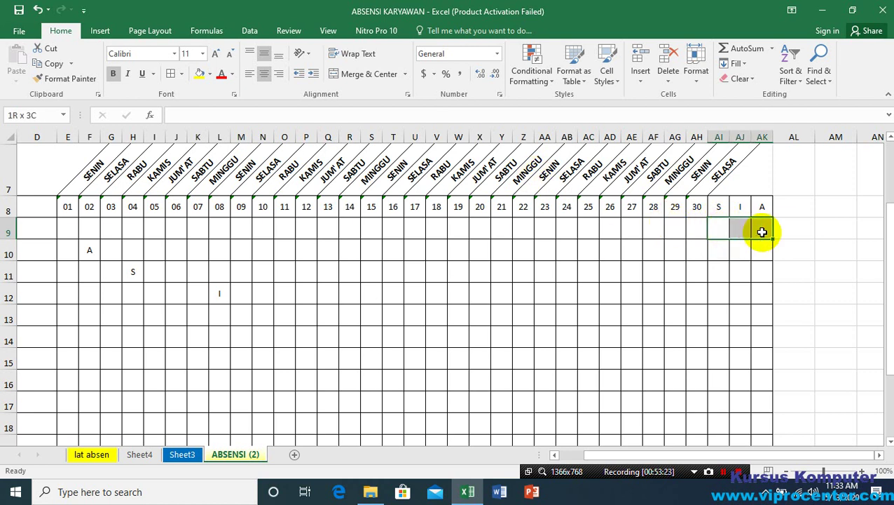
{"action": "left_click", "coordinate": [250, 79]}
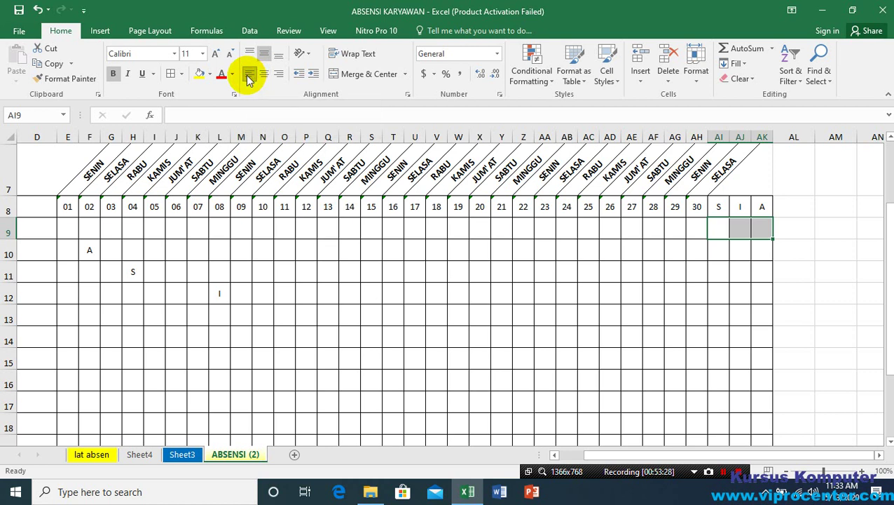
Step: Remove the left alignment from cell AI9 below the S header
{"action": "left_click", "coordinate": [250, 77]}
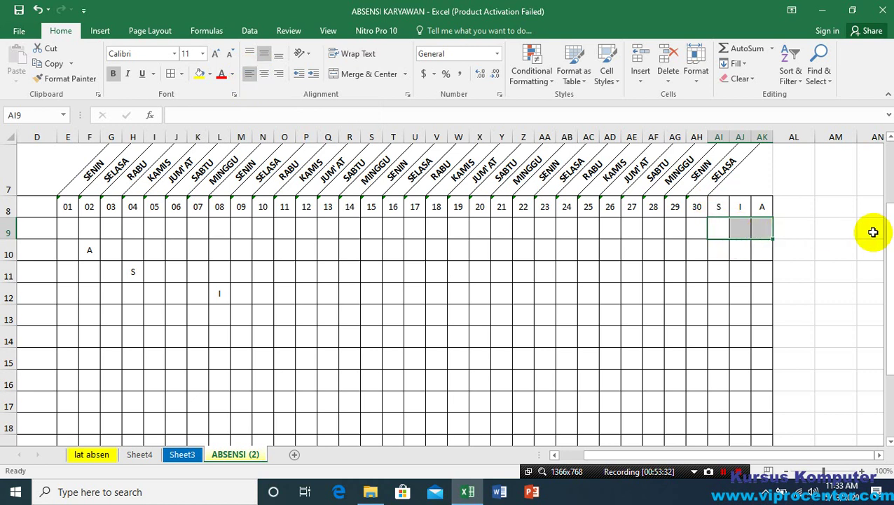
{"action": "left_click", "coordinate": [723, 227]}
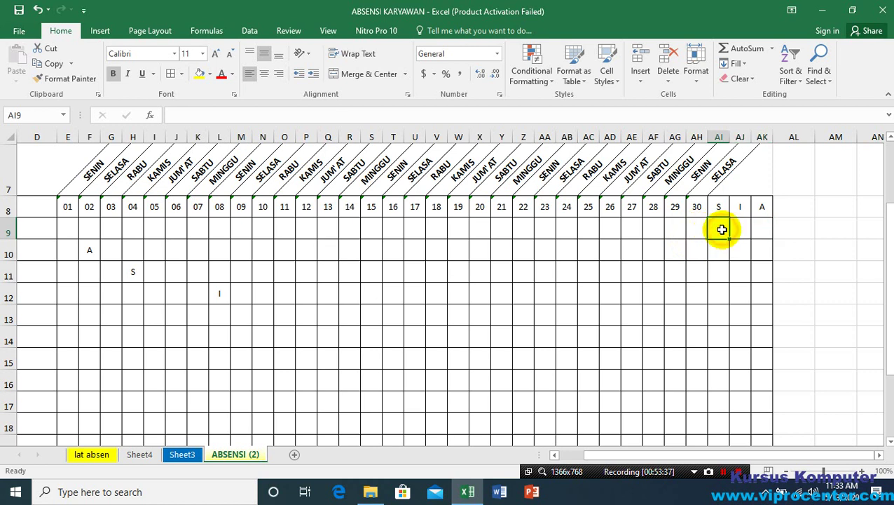
{"action": "left_click", "coordinate": [249, 74]}
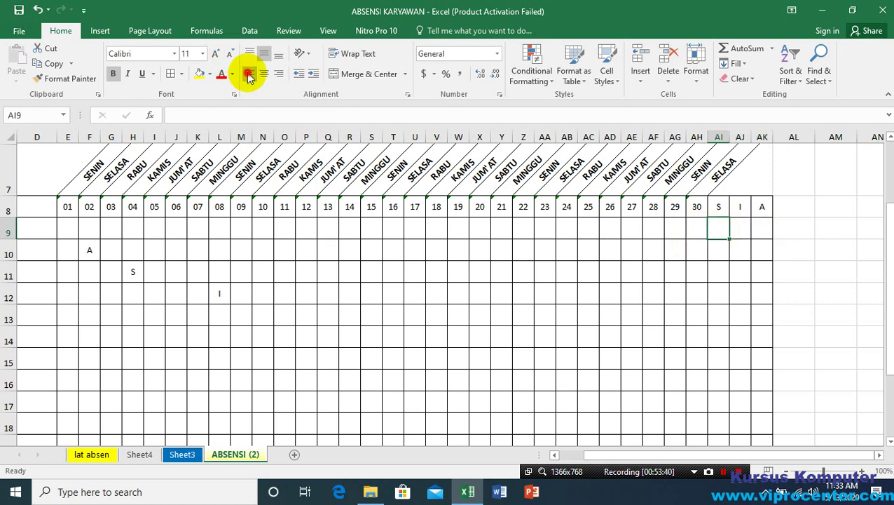
{"action": "left_click", "coordinate": [248, 75]}
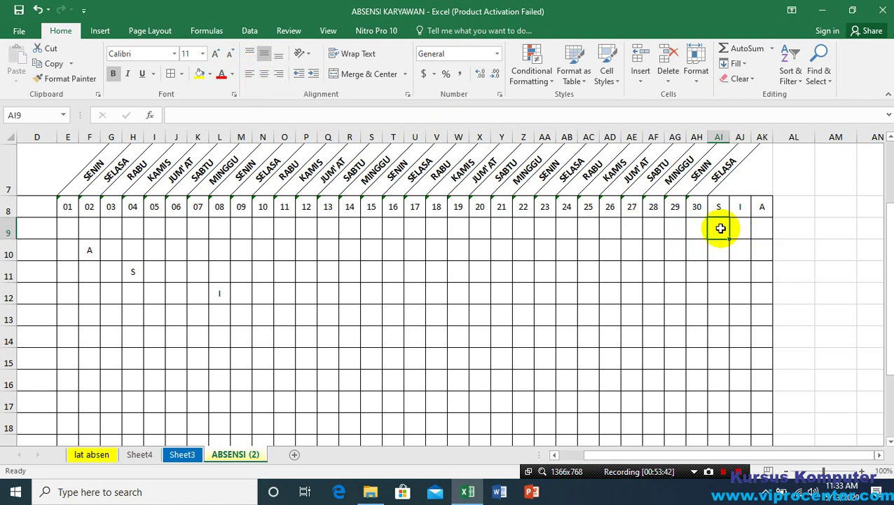
Step: Begin a COUNTIF formula in cell AI9 for the first employee's S absences
{"action": "type", "text": "="}
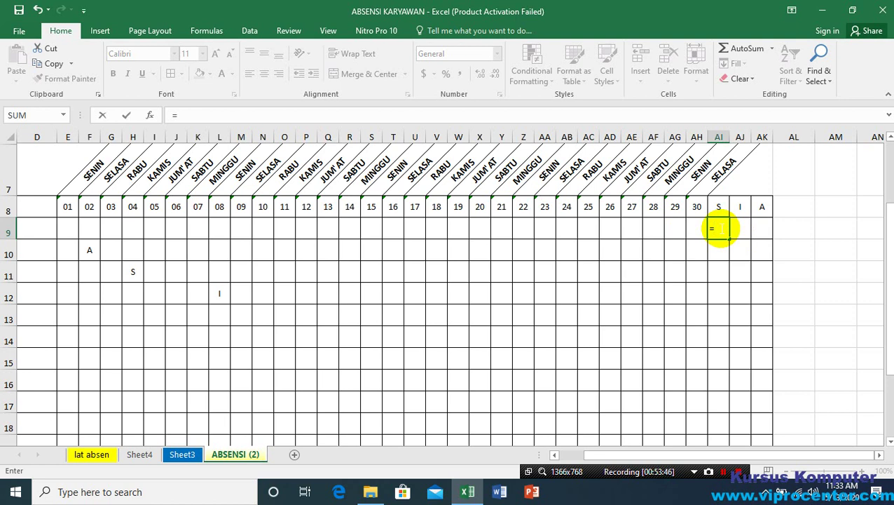
{"action": "type", "text": "C"}
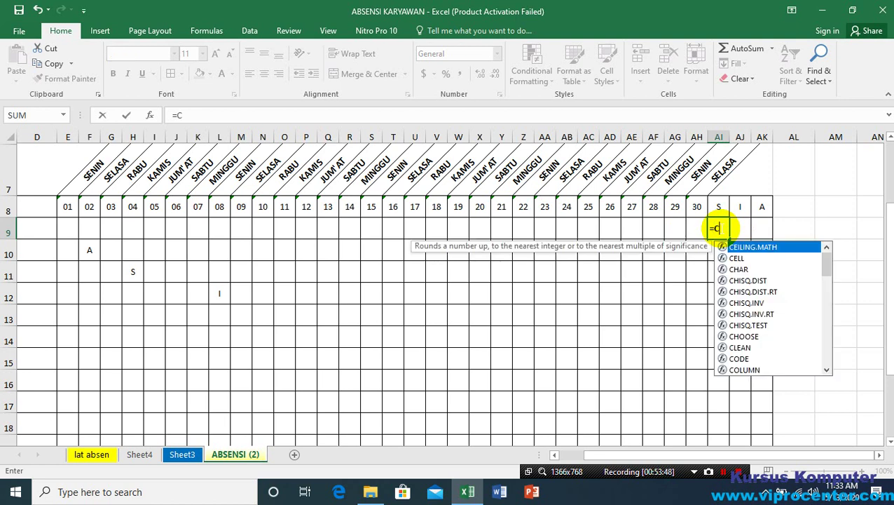
{"action": "type", "text": "OUN"}
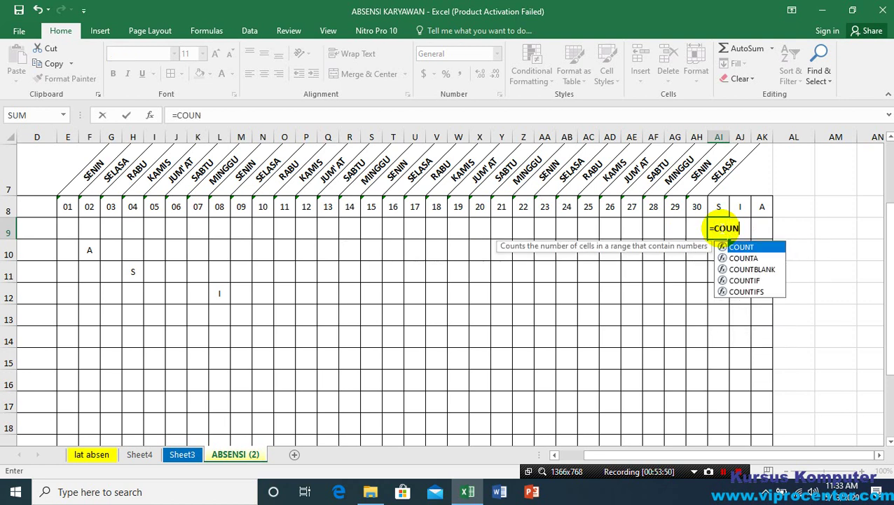
{"action": "type", "text": "TIF"}
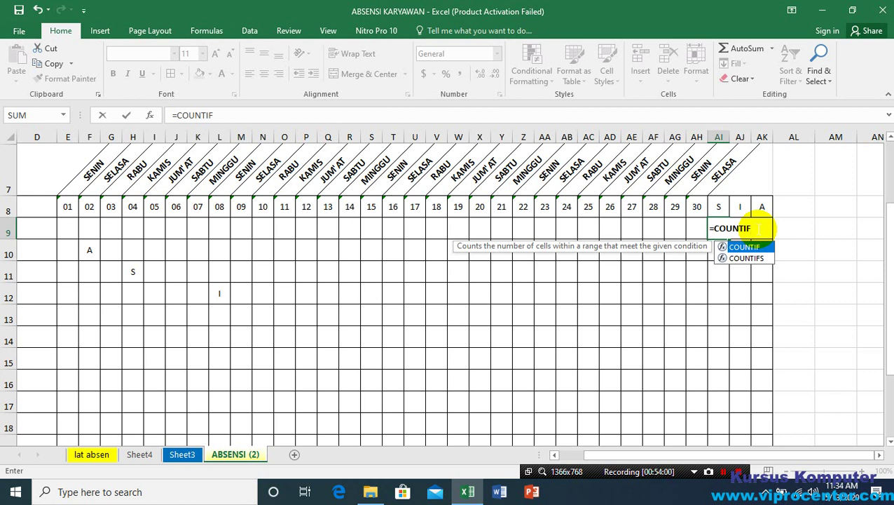
{"action": "type", "text": "("}
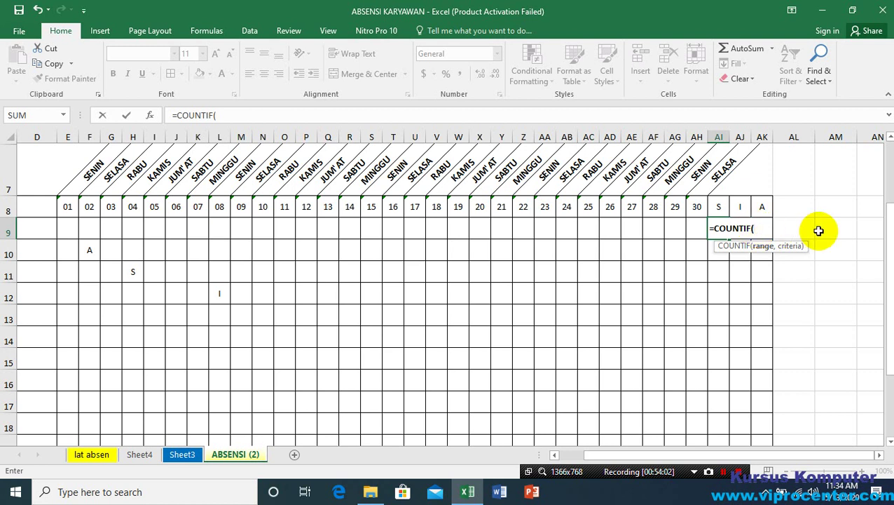
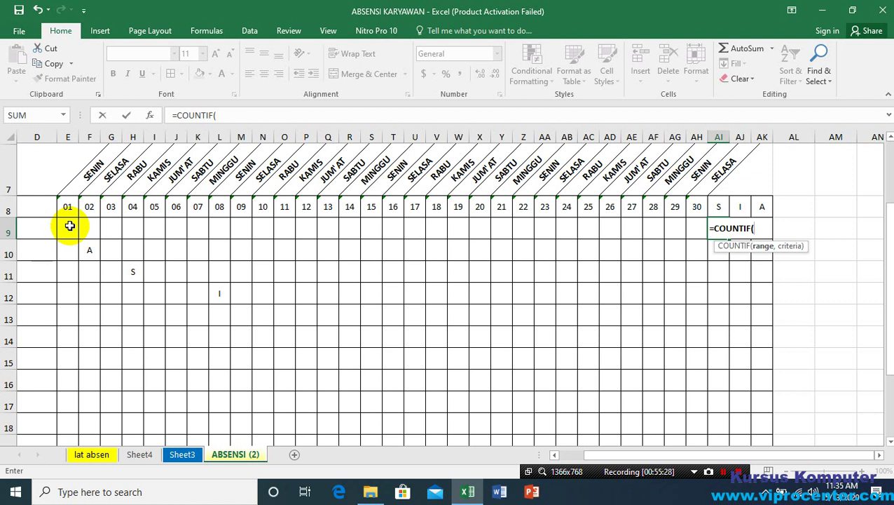
Step: Set the COUNTIF range to E9:AH9, covering dates 01 to 30 in the first employee's row
{"action": "left_click", "coordinate": [69, 226]}
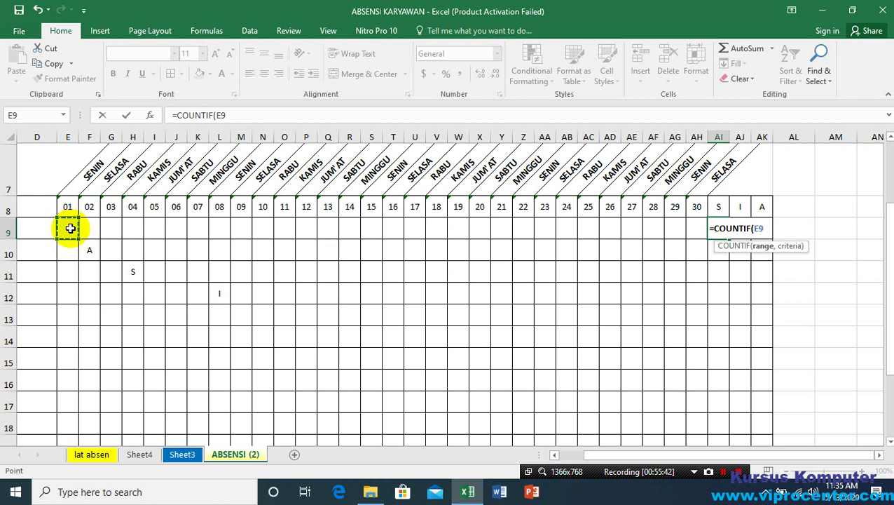
{"action": "left_click", "coordinate": [554, 454]}
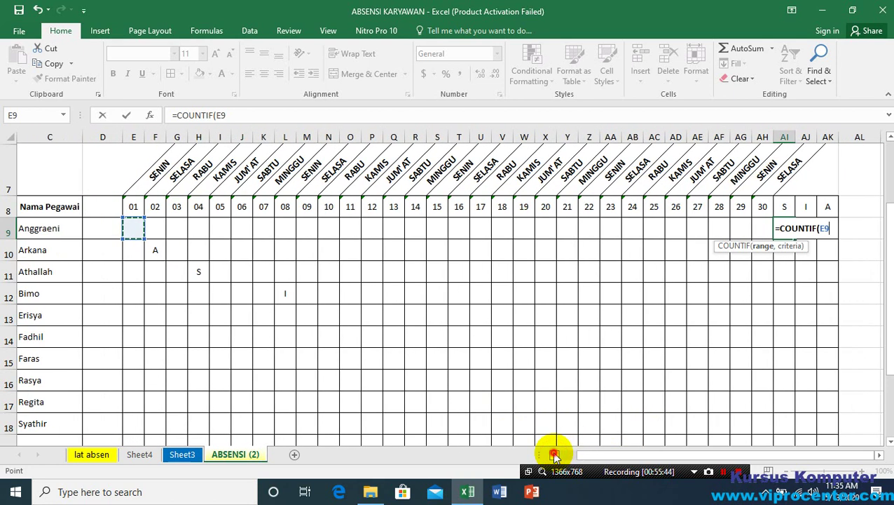
{"action": "left_click", "coordinate": [554, 454]}
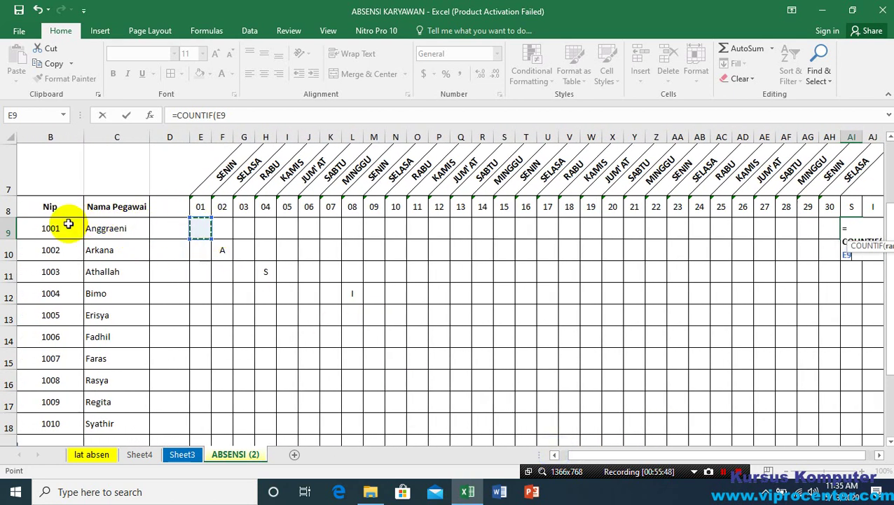
{"action": "left_click", "coordinate": [201, 229]}
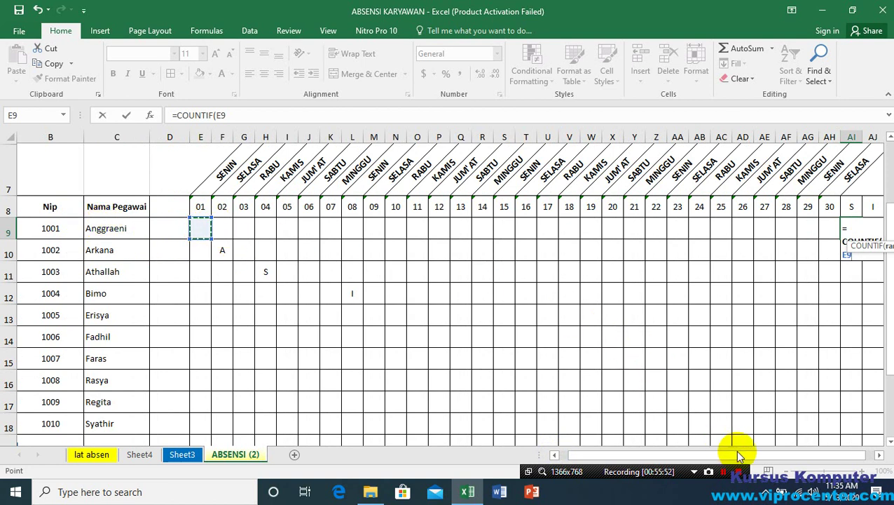
{"action": "left_click_drag", "start_coordinate": [737, 454], "coordinate": [841, 444]}
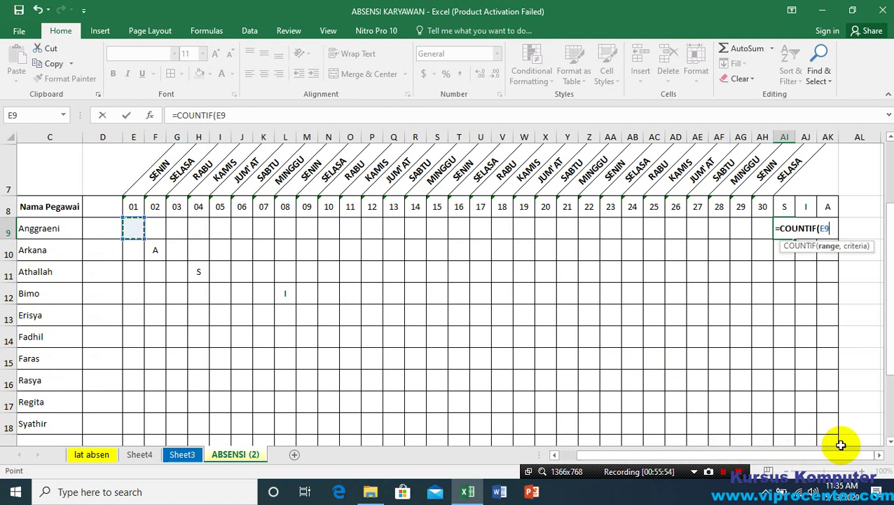
{"action": "left_click", "coordinate": [139, 225]}
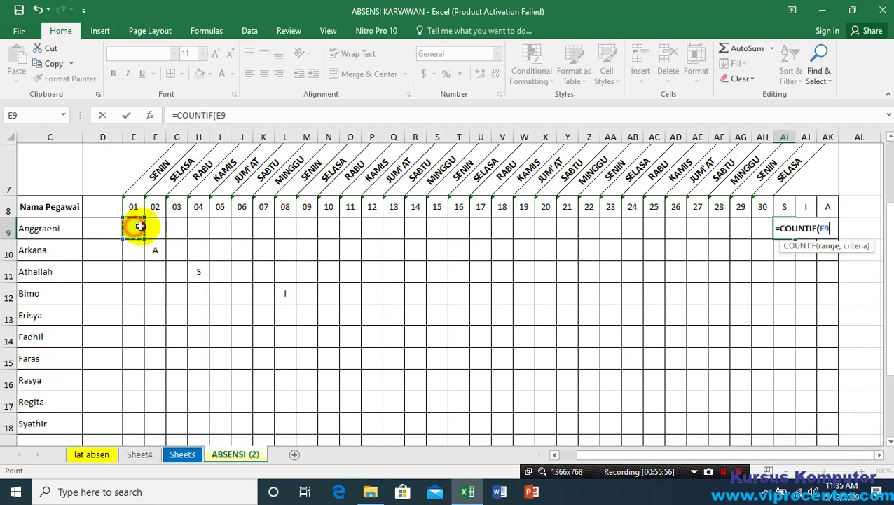
{"action": "mouse_move", "coordinate": [139, 225]}
{"action": "left_mouse_down"}
{"action": "mouse_move", "coordinate": [757, 233]}
{"action": "mouse_move", "coordinate": [132, 230]}
{"action": "left_mouse_up"}
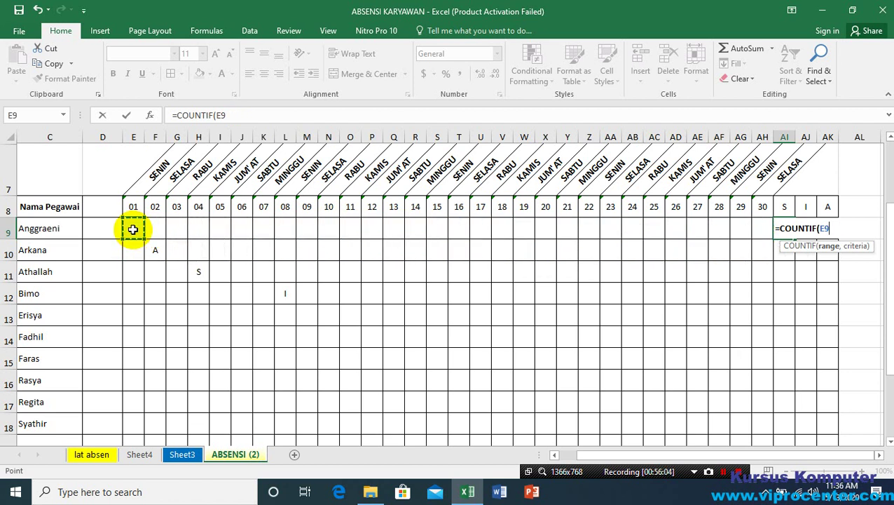
{"action": "key", "text": "F8"}
{"action": "key", "text": "BackSpace"}
{"action": "key", "text": "BackSpace"}
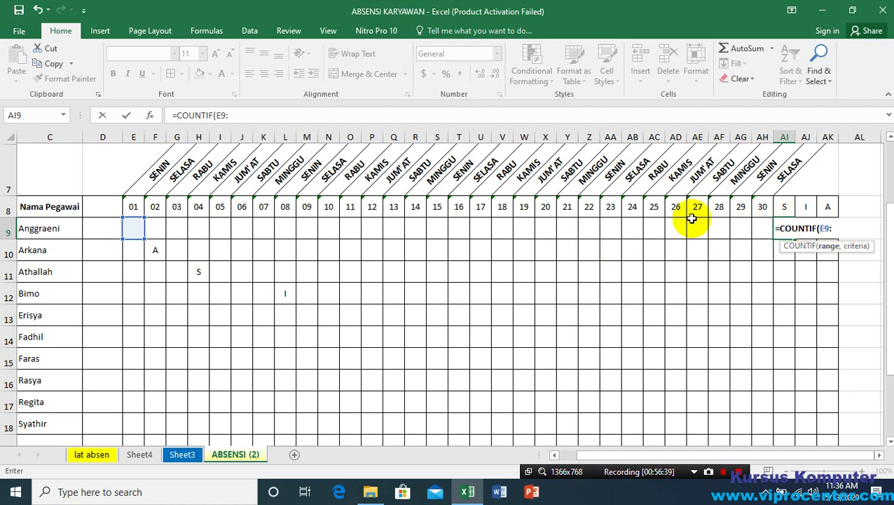
{"action": "left_click", "coordinate": [764, 225]}
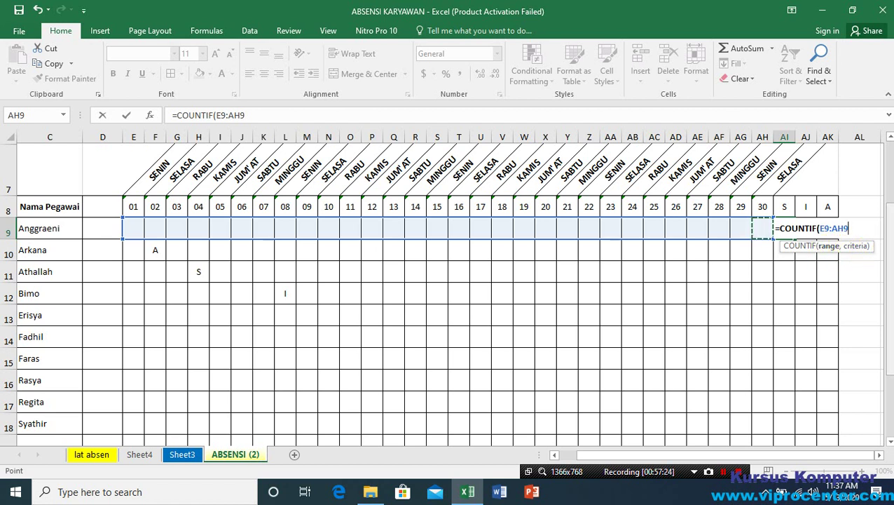
Step: Complete the formula in AI9 with the criterion "S" as =COUNTIF(E9:AH9,"S")
{"action": "type", "text": ","}
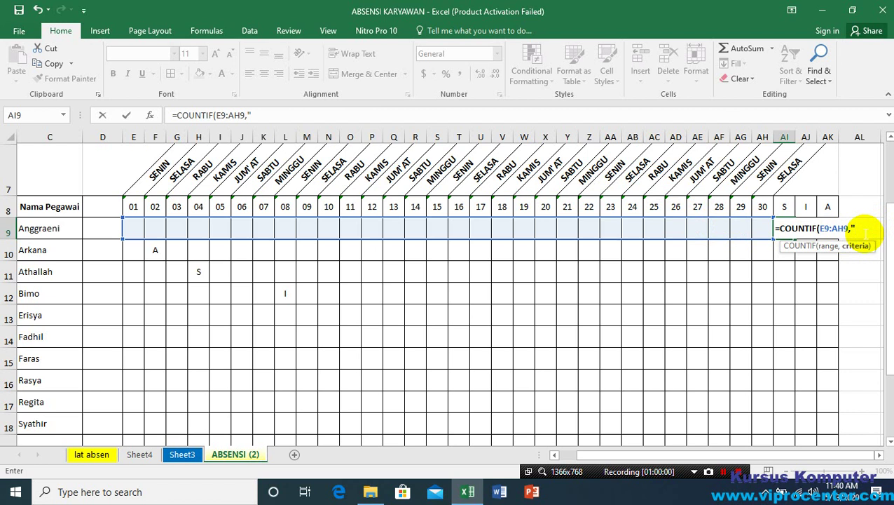
{"action": "type", "text": "S\""}
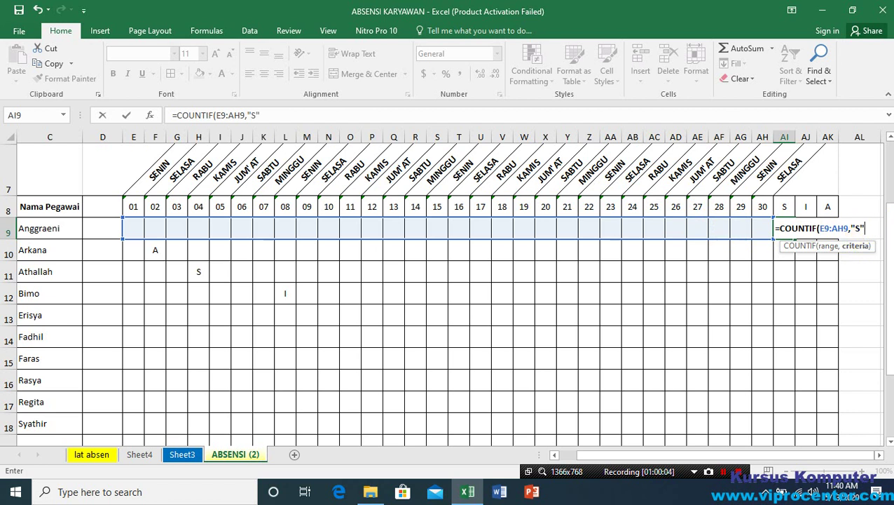
{"action": "type", "text": ")"}
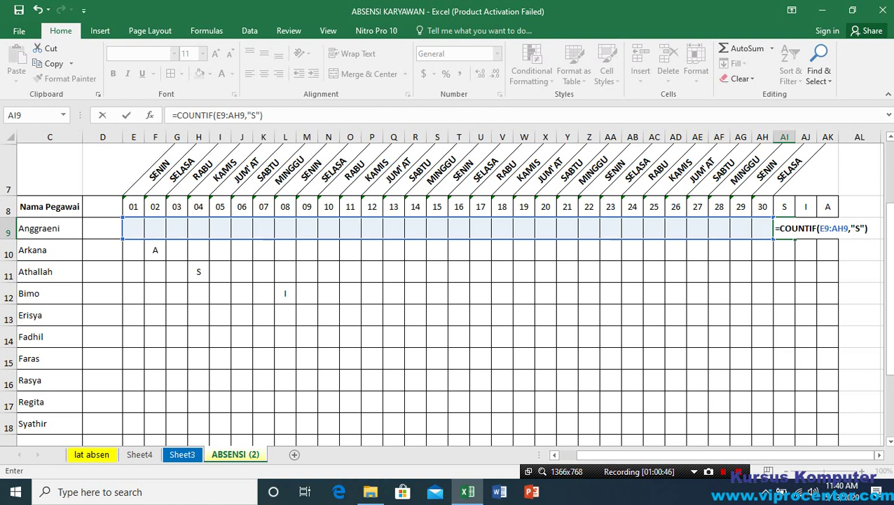
{"action": "key", "text": "Return"}
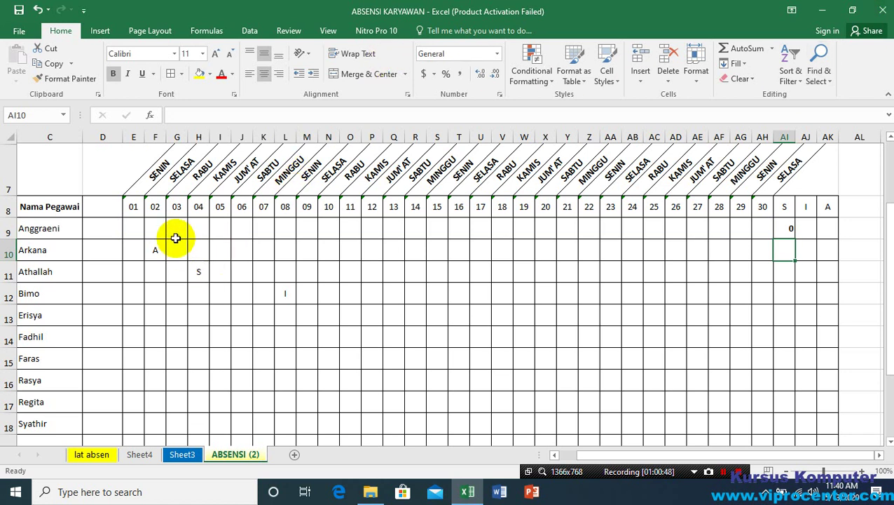
Step: Copy the S count formula from AI9 down to AI18 for all employee rows
{"action": "left_click_drag", "start_coordinate": [136, 228], "coordinate": [760, 228]}
{"action": "left_click", "coordinate": [786, 227]}
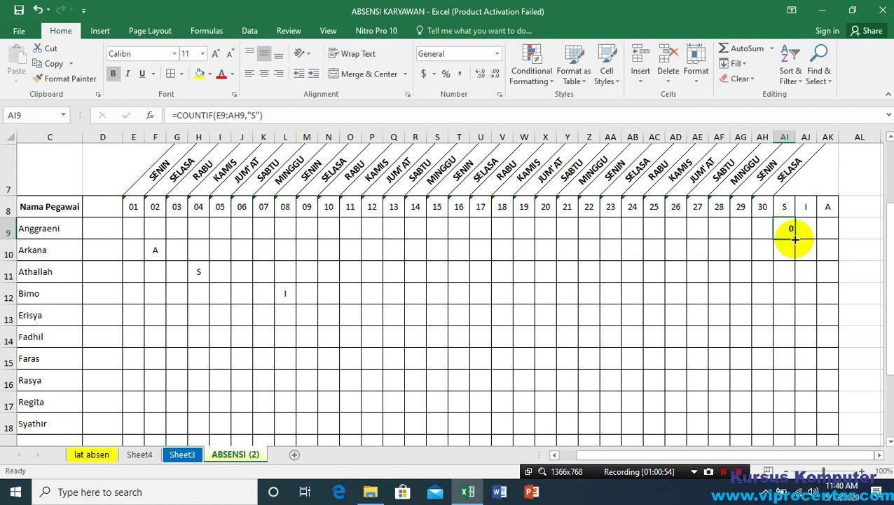
{"action": "left_click_drag", "start_coordinate": [795, 240], "coordinate": [792, 425]}
{"action": "scroll", "coordinate": [784, 304], "scroll_direction": "down", "scroll_amount": 2}
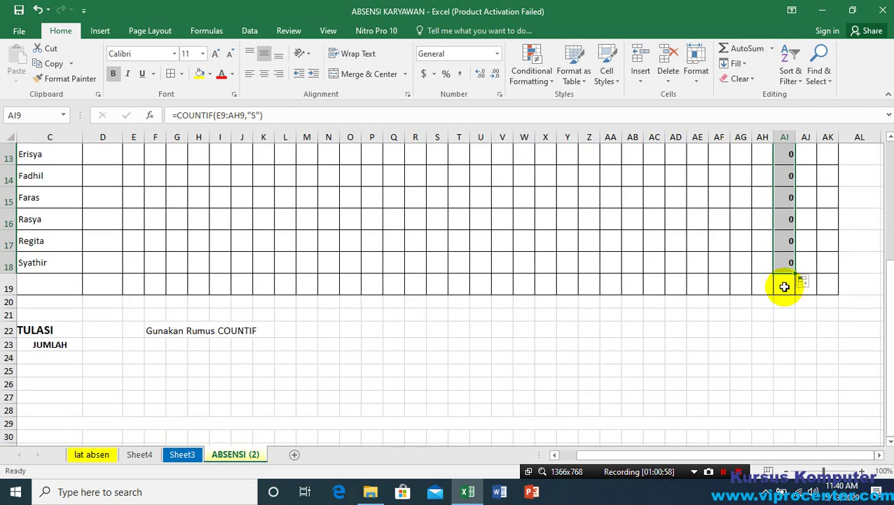
{"action": "left_click_drag", "start_coordinate": [731, 457], "coordinate": [803, 442]}
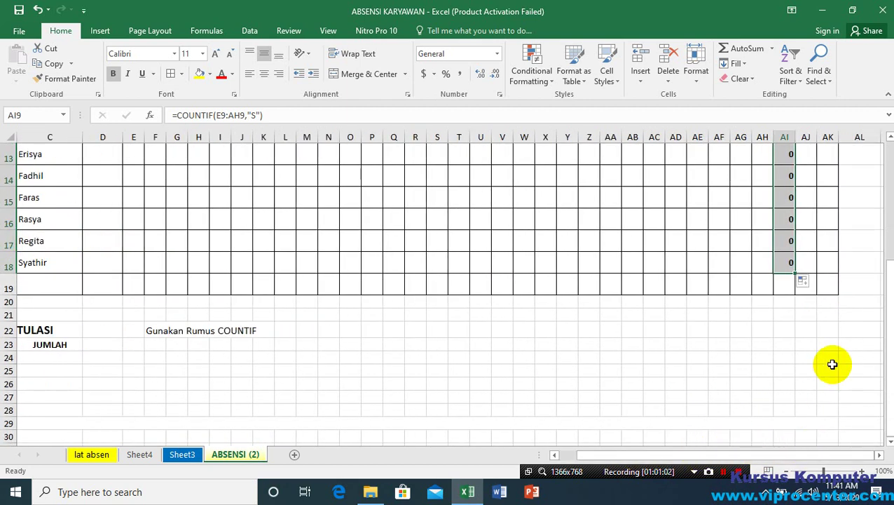
{"action": "scroll", "coordinate": [805, 365], "scroll_direction": "down", "scroll_amount": 3, "text": "ctrl"}
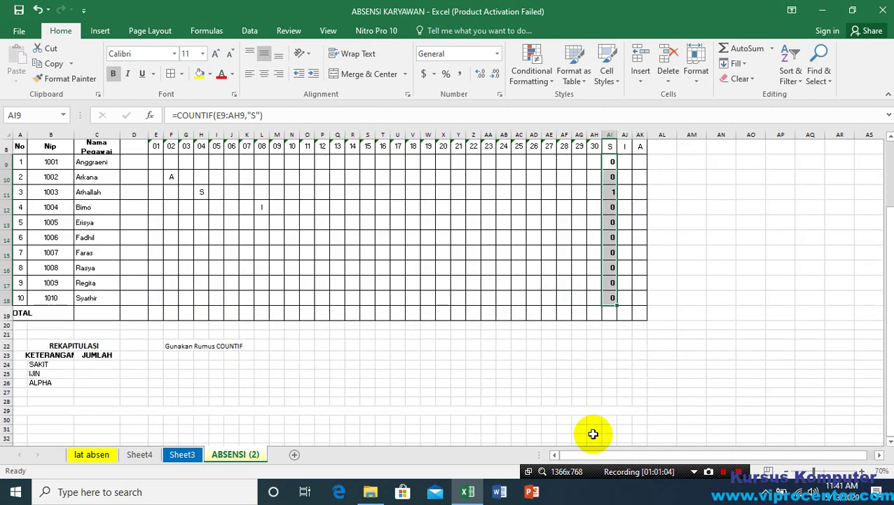
{"action": "left_click_drag", "start_coordinate": [599, 454], "coordinate": [564, 455]}
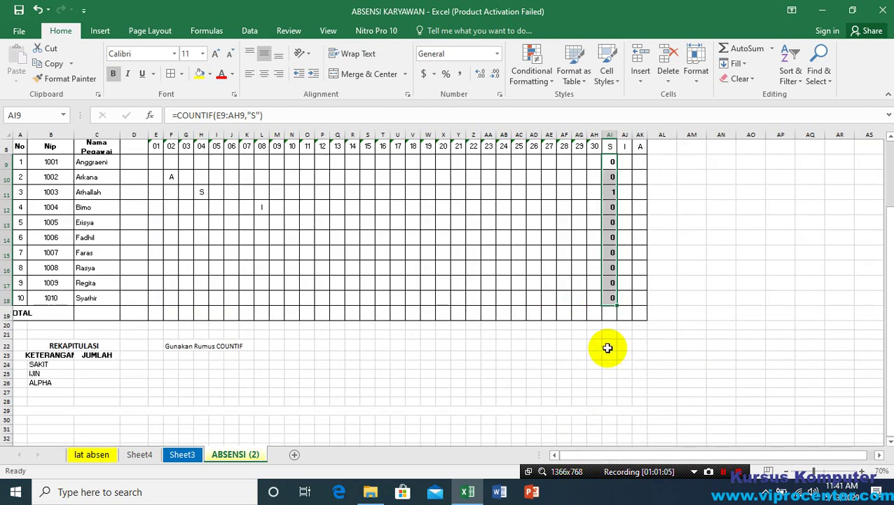
{"action": "left_click", "coordinate": [613, 164]}
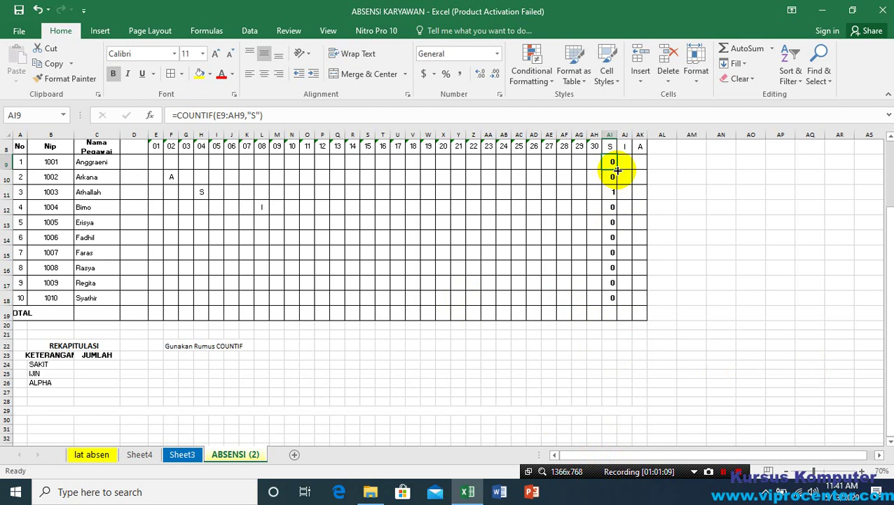
{"action": "left_click_drag", "start_coordinate": [618, 171], "coordinate": [609, 302]}
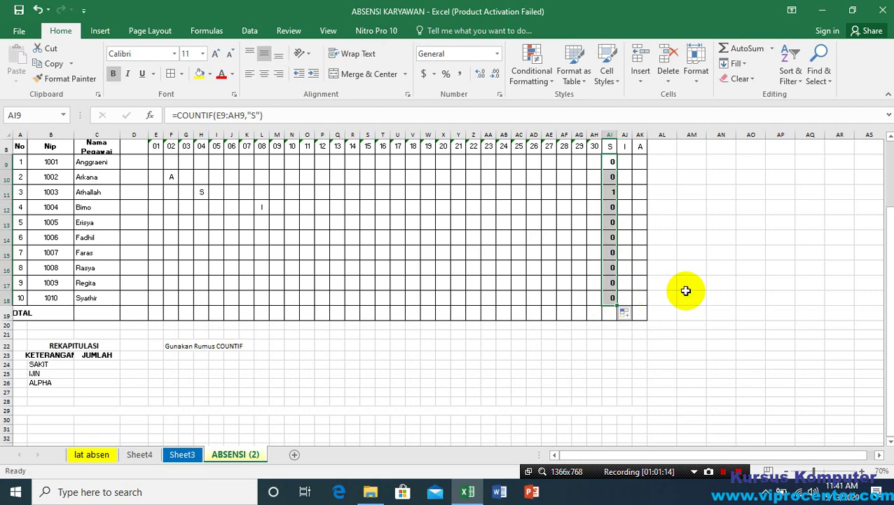
Step: Mark the first employee with S on date 21 in cell Y9 and check the count in AI9
{"action": "scroll", "coordinate": [449, 258], "scroll_direction": "up", "scroll_amount": 2}
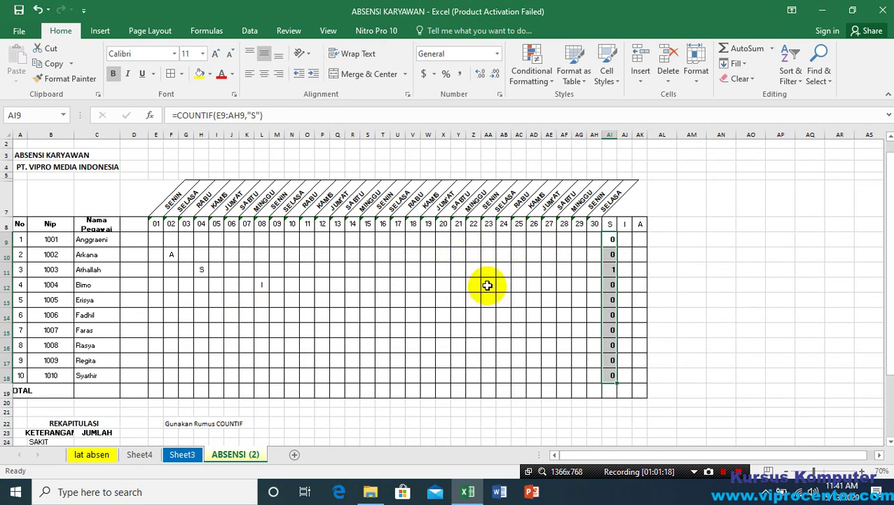
{"action": "scroll", "coordinate": [487, 286], "scroll_direction": "up", "scroll_amount": 1, "text": "ctrl"}
{"action": "left_click", "coordinate": [556, 238]}
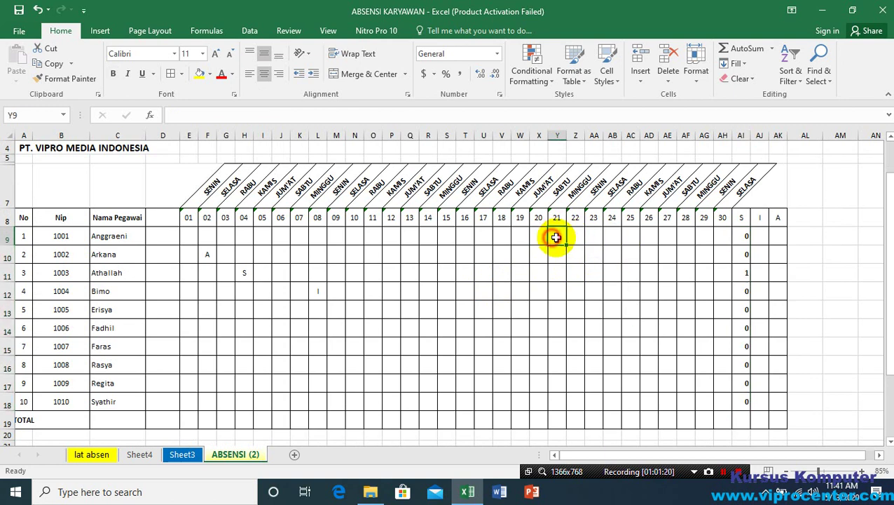
{"action": "type", "text": "S"}
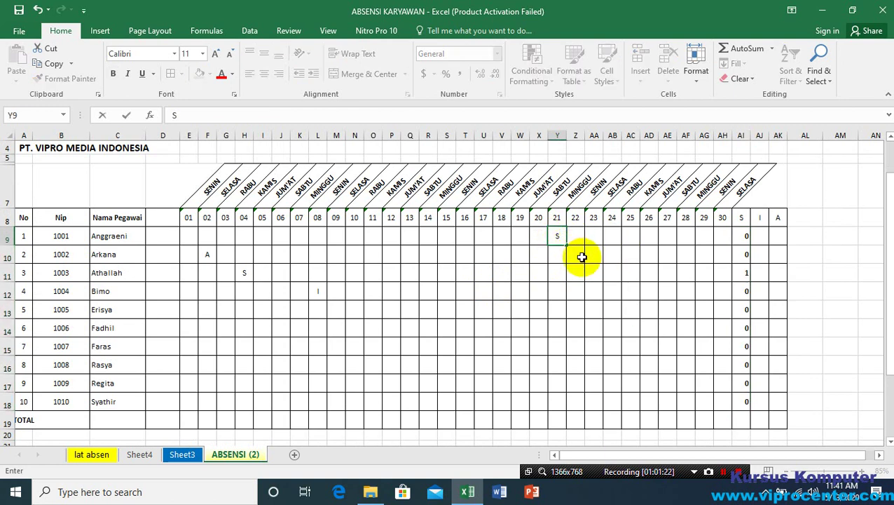
{"action": "key", "text": "Return"}
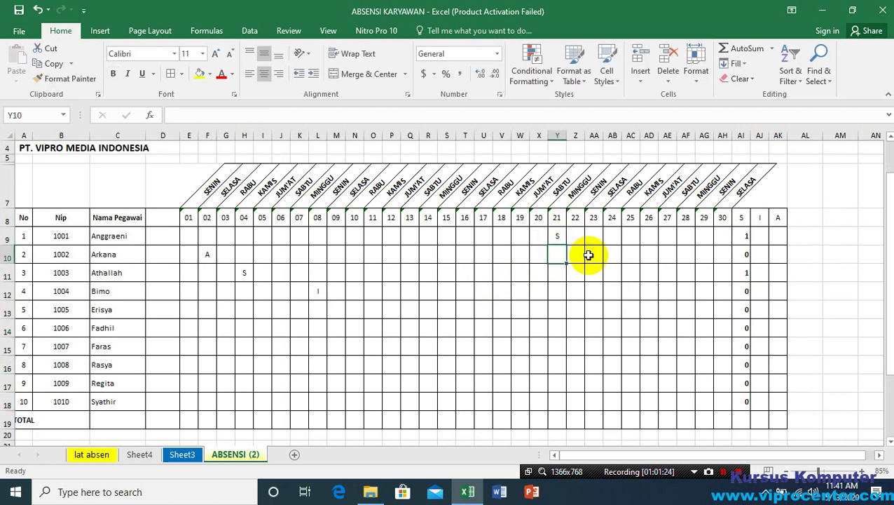
{"action": "left_click", "coordinate": [747, 236]}
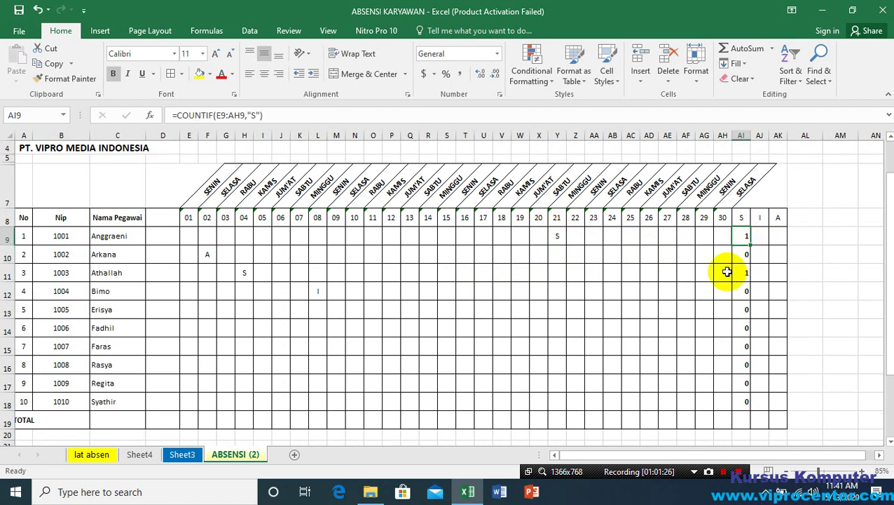
Step: Mark the first employee with S on date 10 in cell N9
{"action": "left_click", "coordinate": [334, 233]}
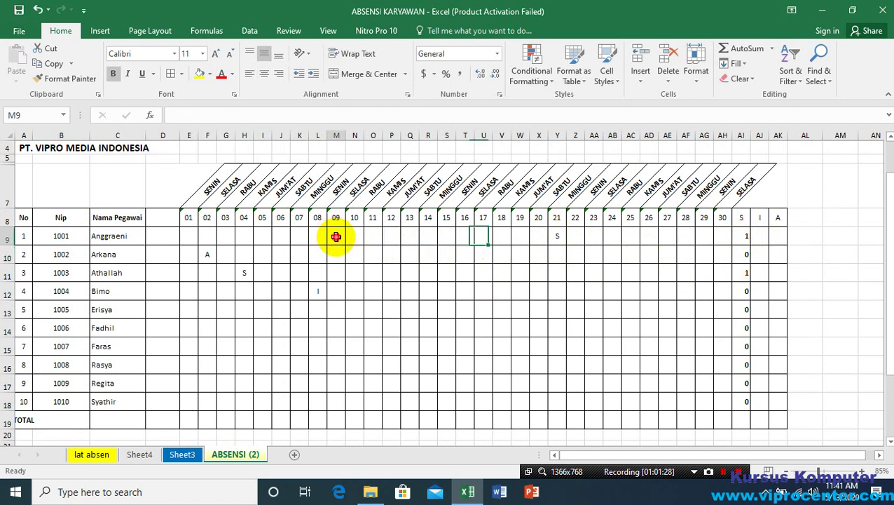
{"action": "left_click", "coordinate": [359, 235]}
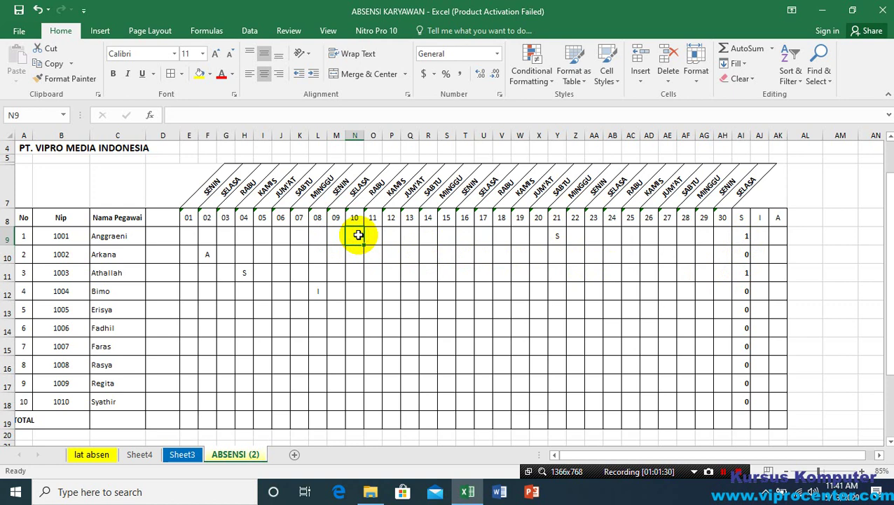
{"action": "type", "text": "S"}
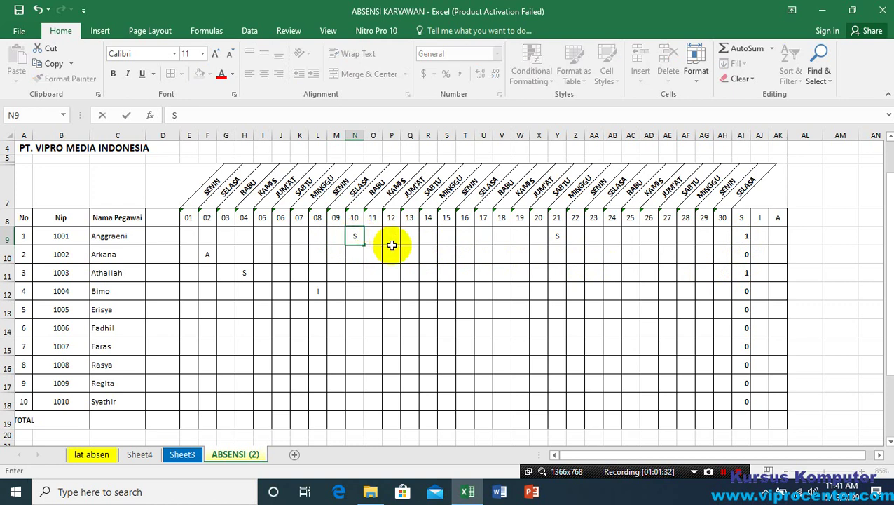
{"action": "key", "text": "Return"}
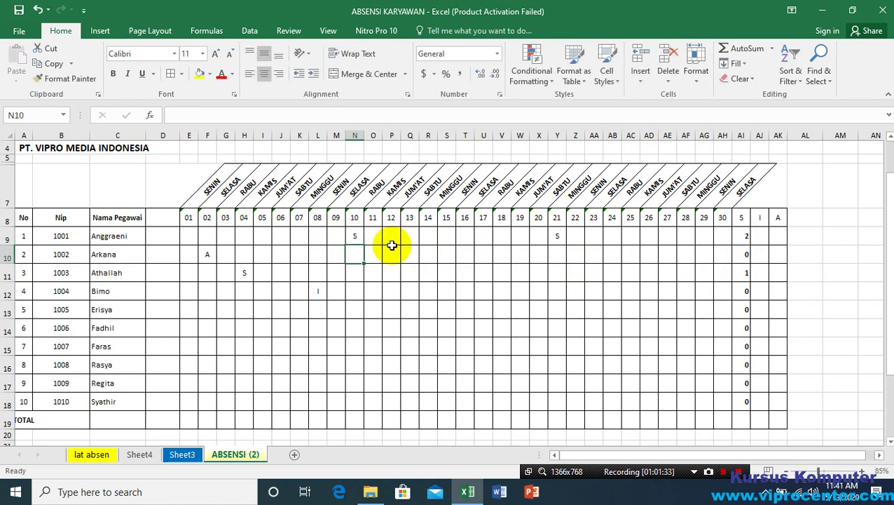
Step: Review the range and criterion of the COUNTIF formula in AI9 without changing it
{"action": "double_click", "coordinate": [745, 236]}
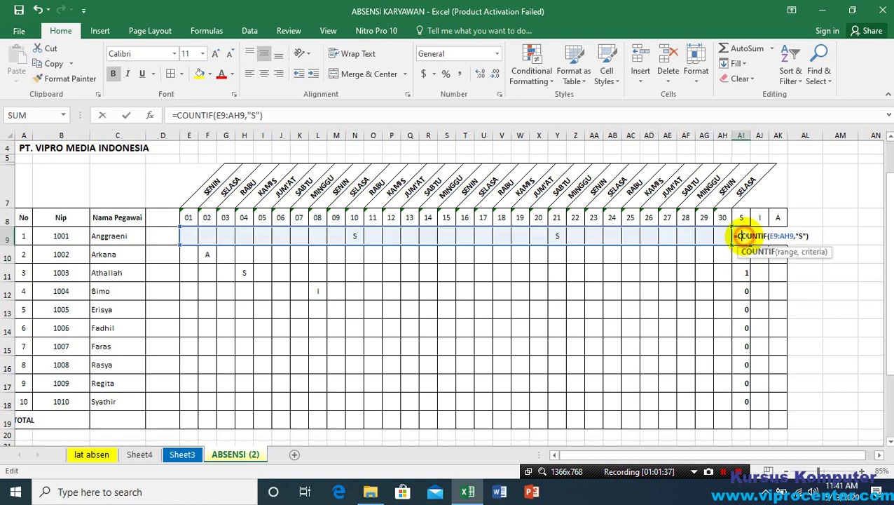
{"action": "left_click", "coordinate": [797, 236]}
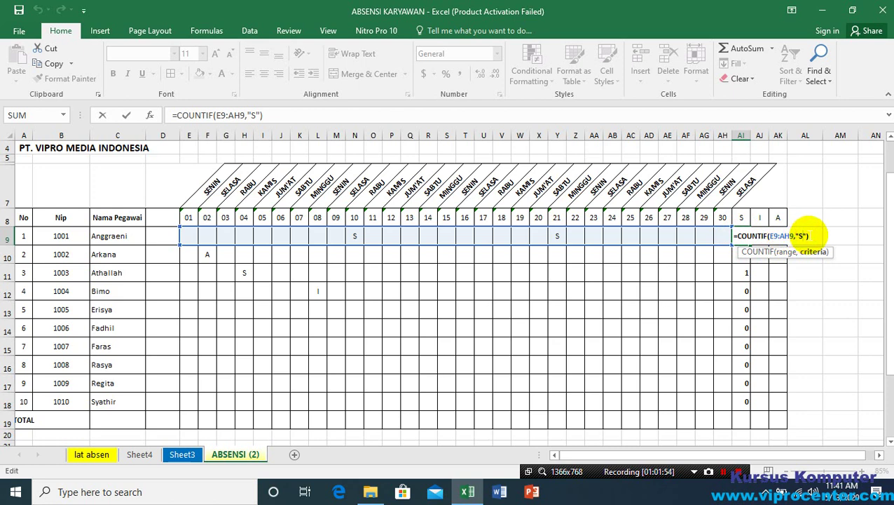
{"action": "key", "text": "Return"}
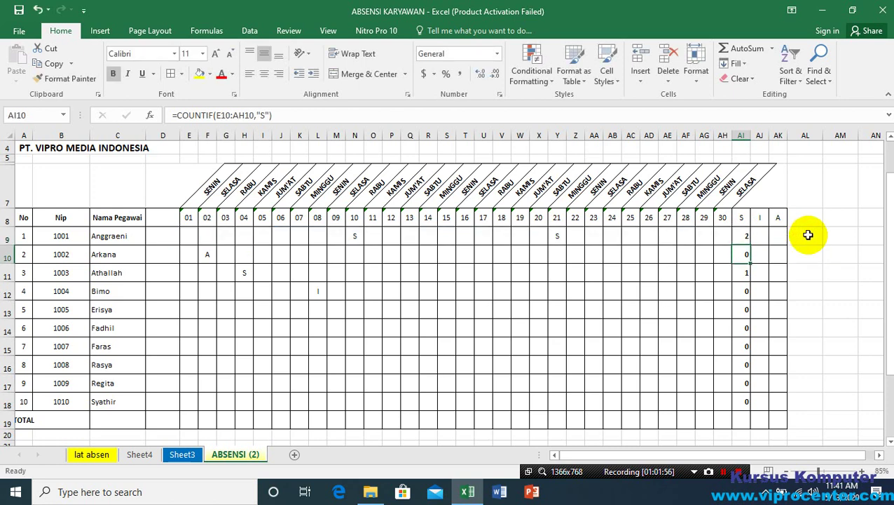
Step: Copy the S count formula from AI9 down to AI18 again
{"action": "left_click", "coordinate": [746, 238]}
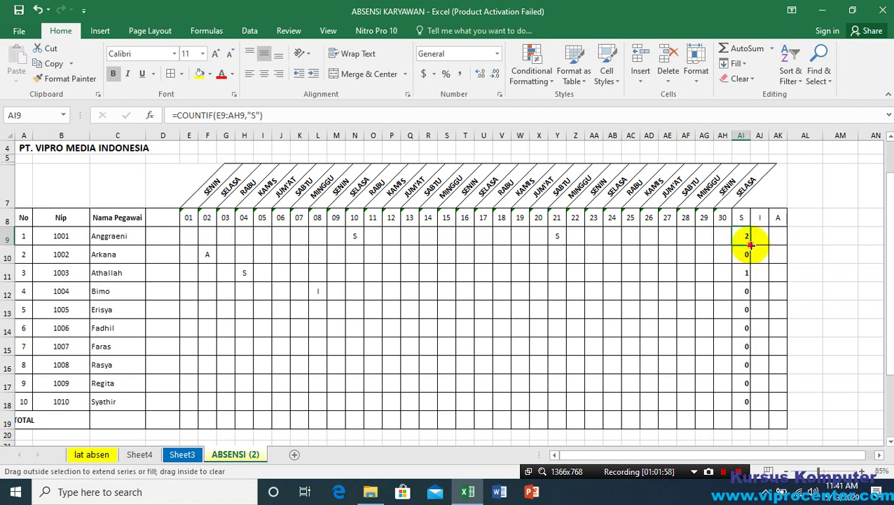
{"action": "left_click_drag", "start_coordinate": [751, 245], "coordinate": [743, 403]}
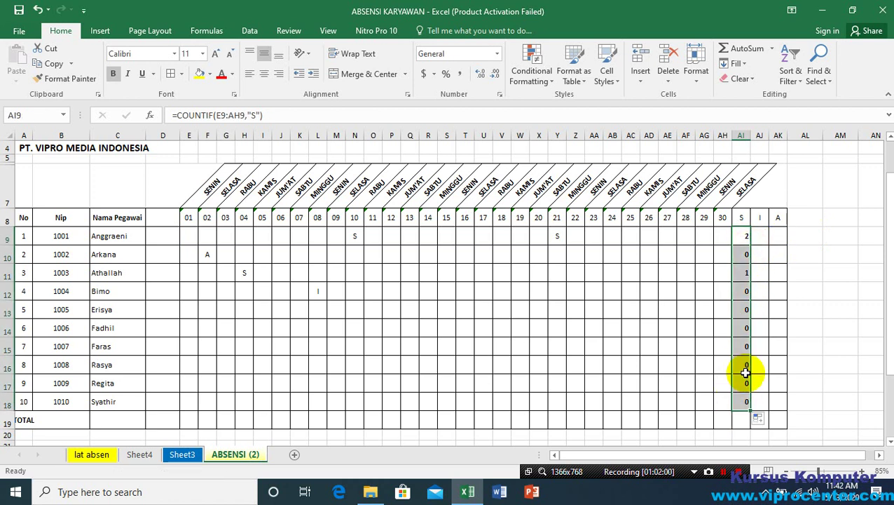
{"action": "left_click", "coordinate": [747, 235]}
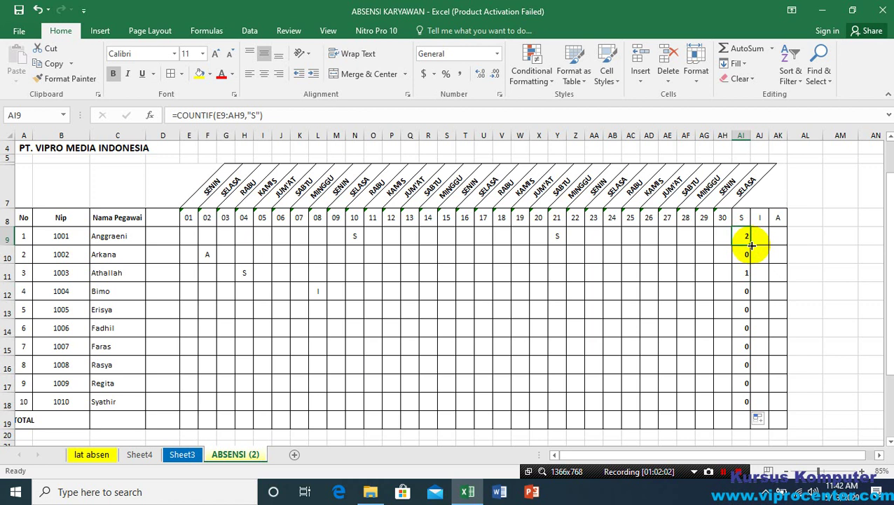
{"action": "left_click_drag", "start_coordinate": [751, 245], "coordinate": [740, 409]}
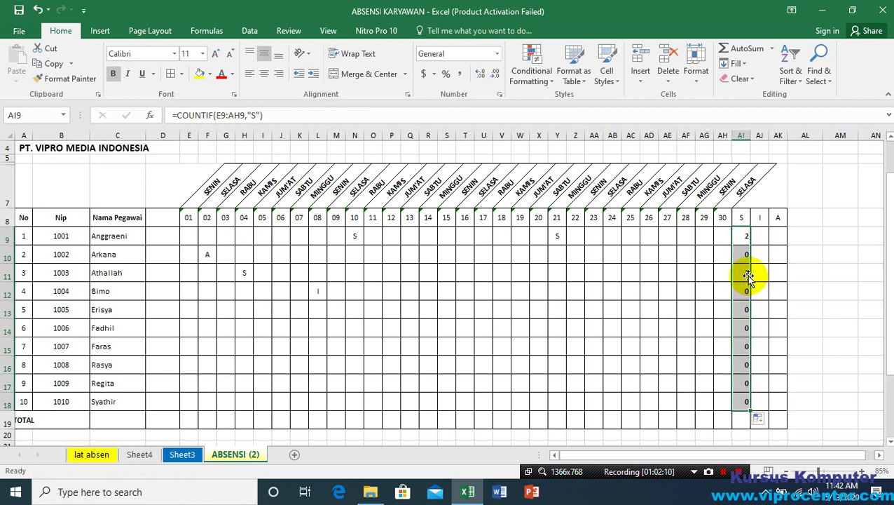
Step: Start a COUNTIF formula in AJ9 with the range E9:AH9, covering dates 01 to 30 of the first employee
{"action": "left_click", "coordinate": [759, 236]}
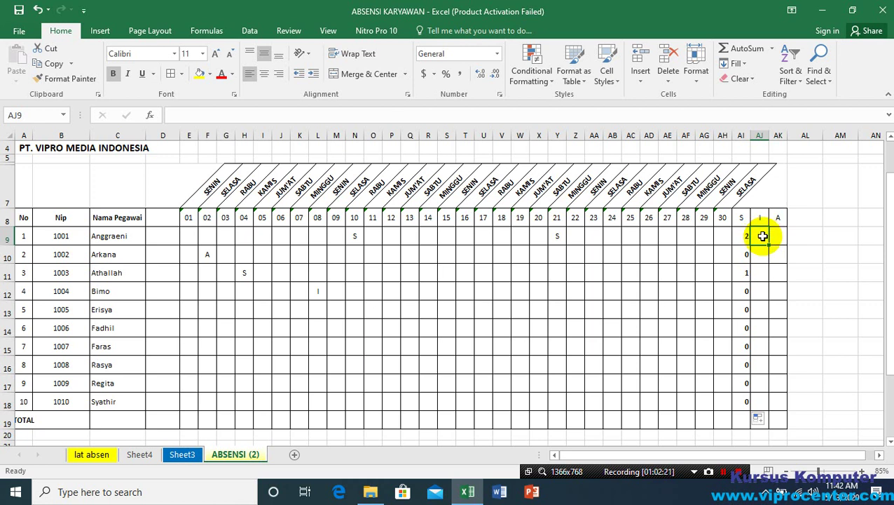
{"action": "type", "text": "="}
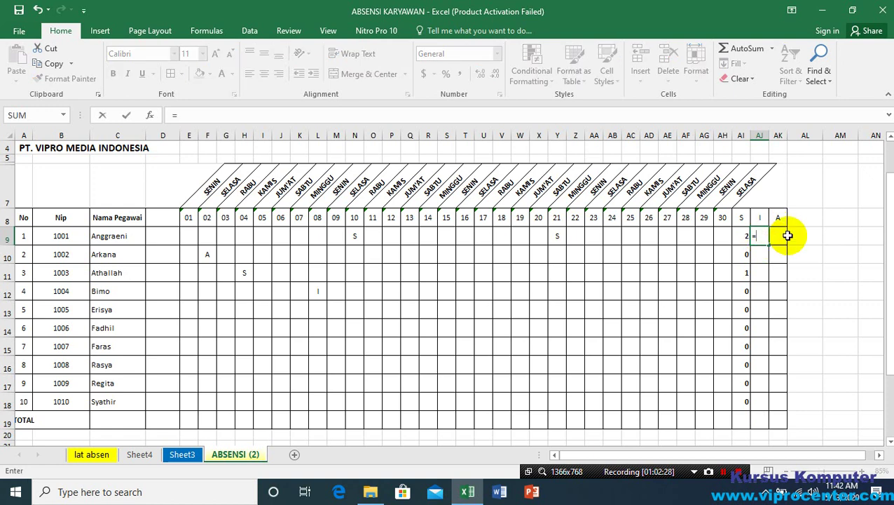
{"action": "type", "text": "COU"}
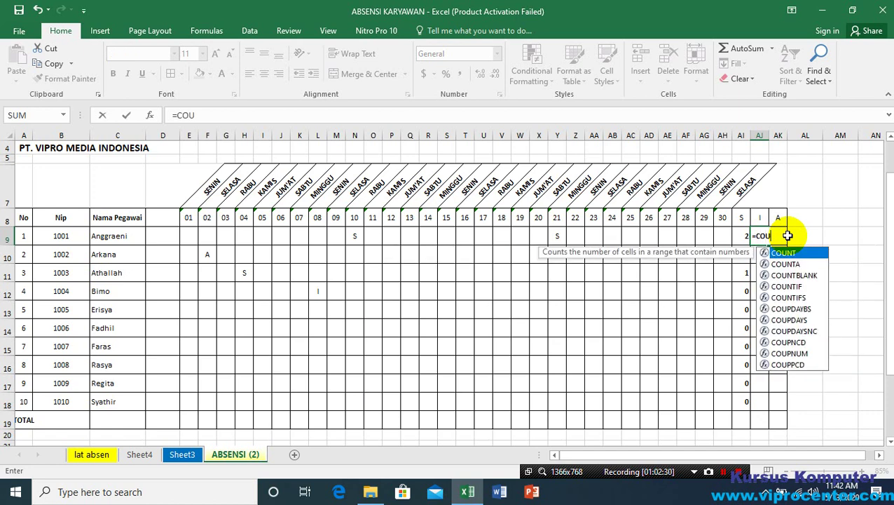
{"action": "type", "text": "NTIF"}
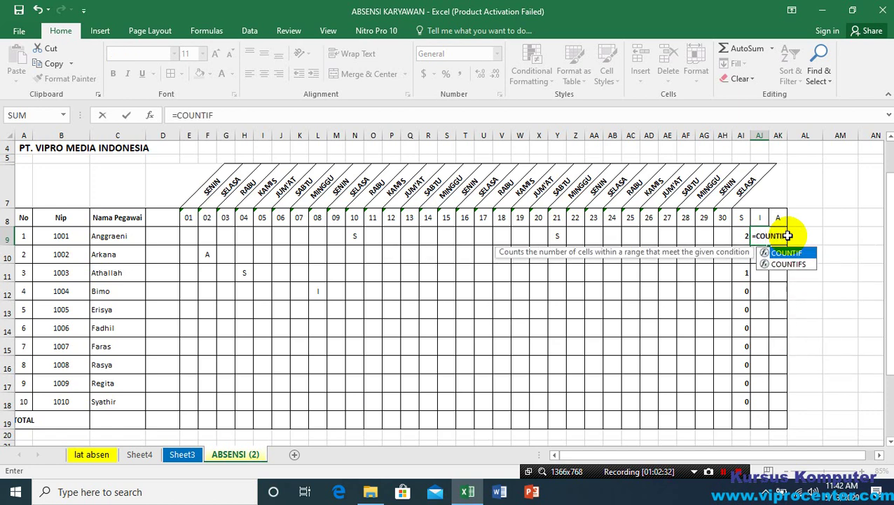
{"action": "type", "text": "("}
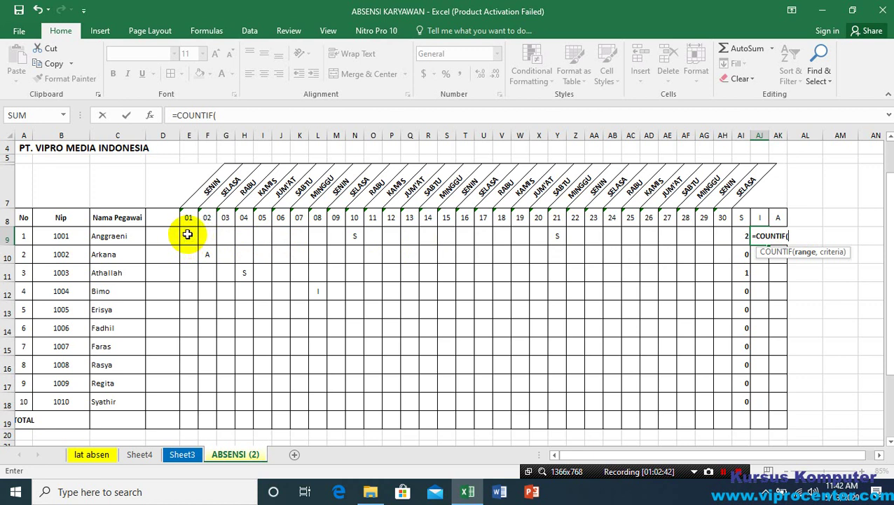
{"action": "left_click_drag", "start_coordinate": [186, 236], "coordinate": [715, 241]}
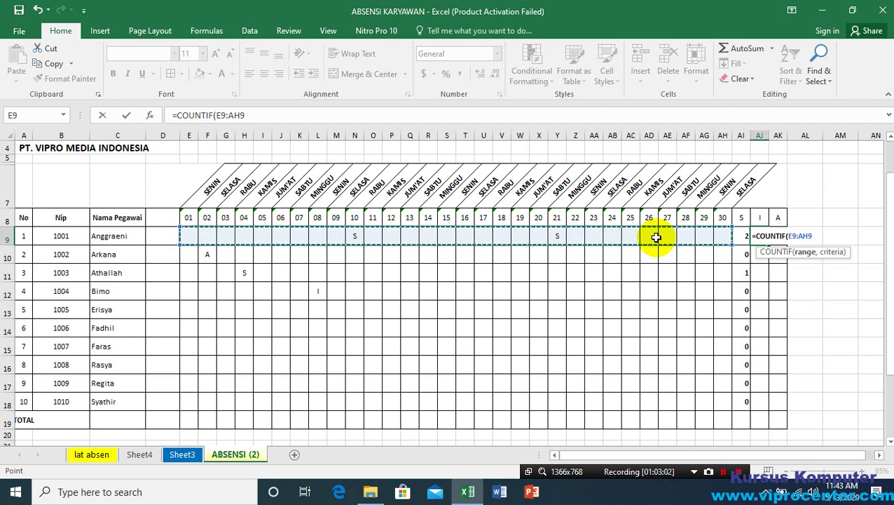
Step: Complete the AJ9 formula as =COUNTIF(E9:AH9,"I") and copy it down to AJ18 for all employee rows
{"action": "type", "text": ",\"I"}
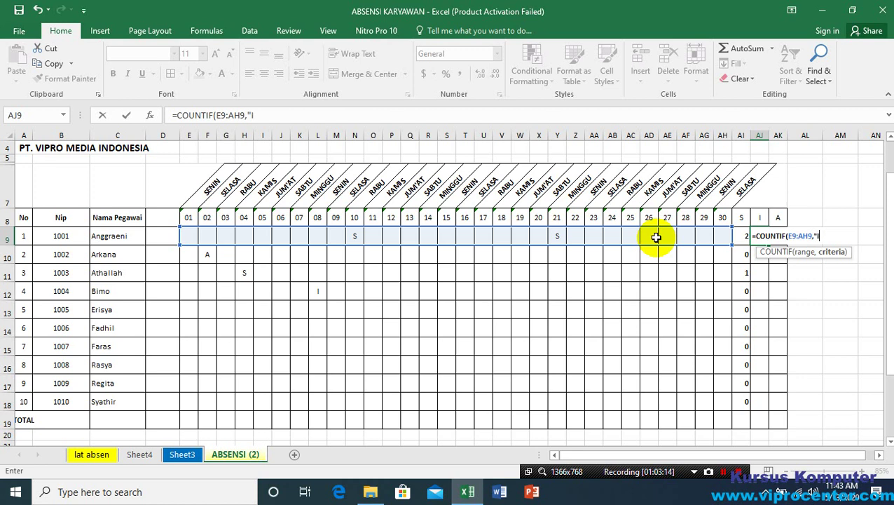
{"action": "type", "text": "\")"}
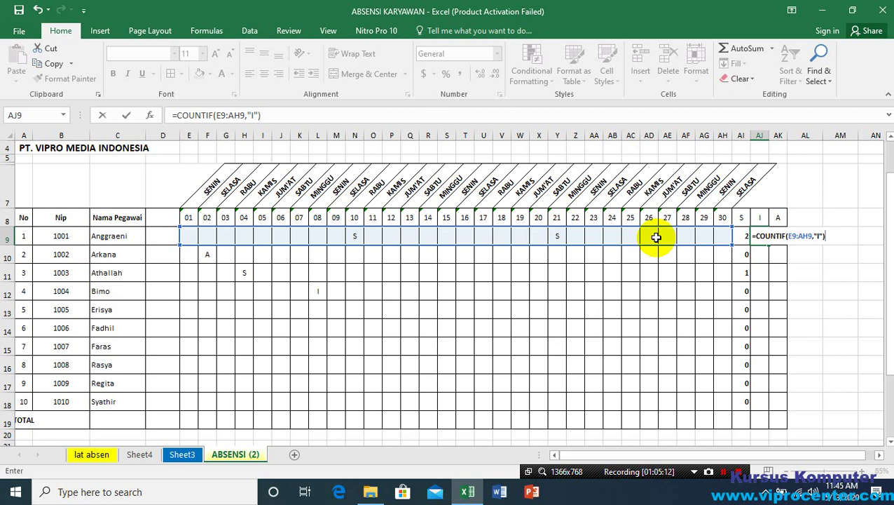
{"action": "key", "text": "Return"}
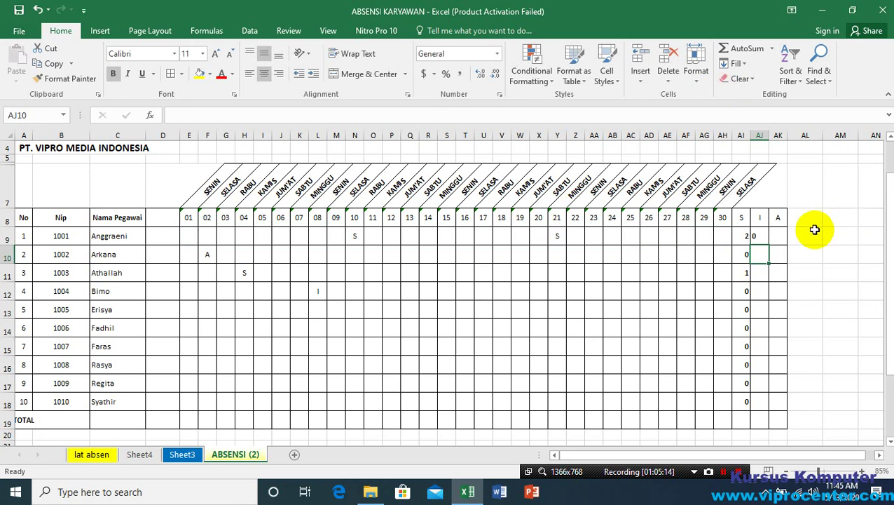
{"action": "left_click", "coordinate": [766, 238]}
{"action": "left_click_drag", "start_coordinate": [768, 245], "coordinate": [764, 413]}
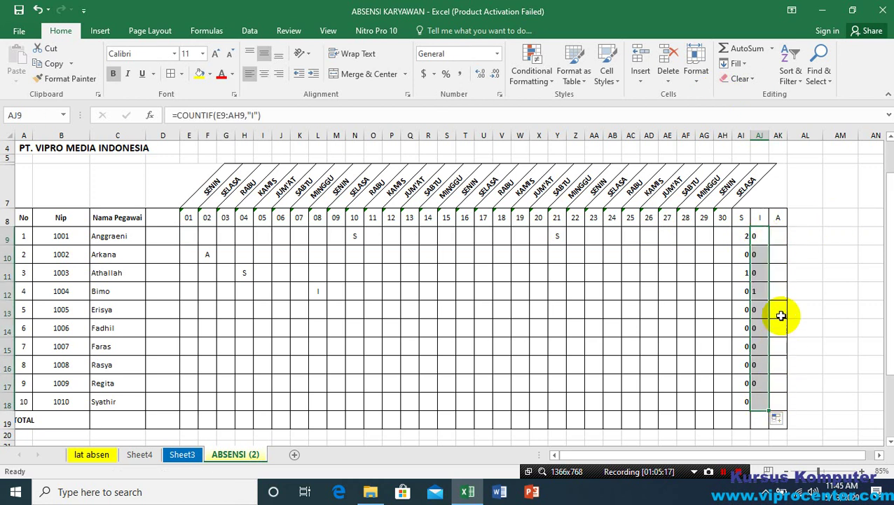
Step: Start a COUNTIF formula in AK9 for the first employee's A recap
{"action": "left_click", "coordinate": [782, 237]}
{"action": "type", "text": "="}
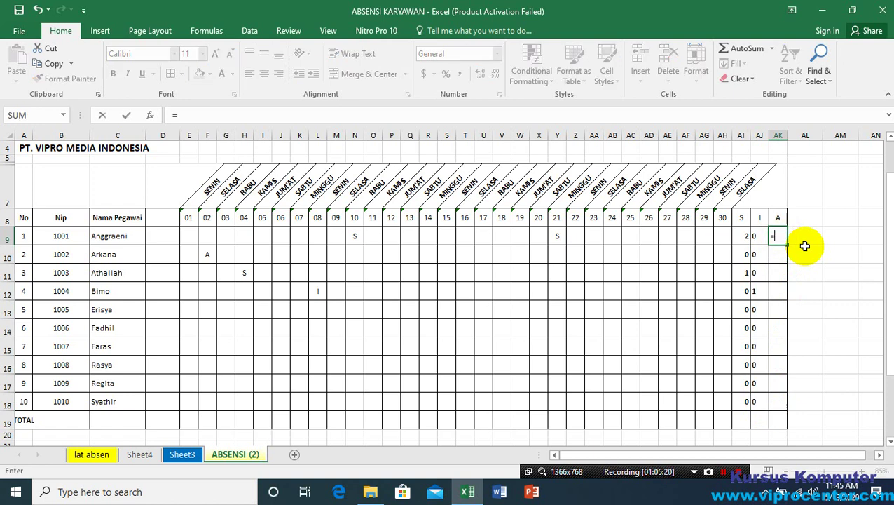
{"action": "type", "text": "CO"}
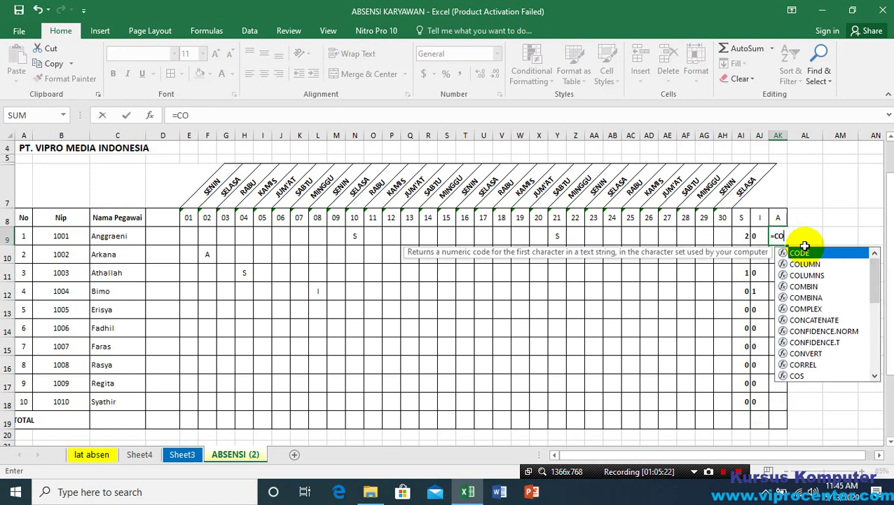
{"action": "type", "text": "UNTIF"}
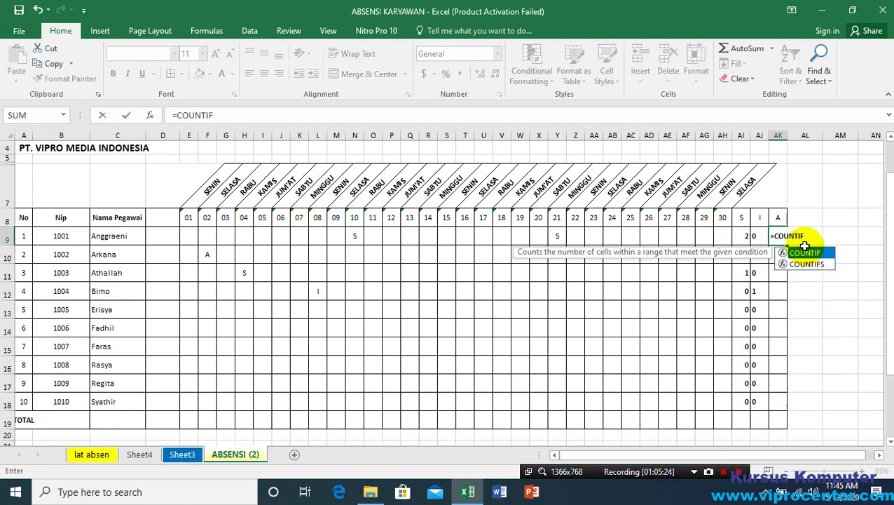
{"action": "type", "text": "("}
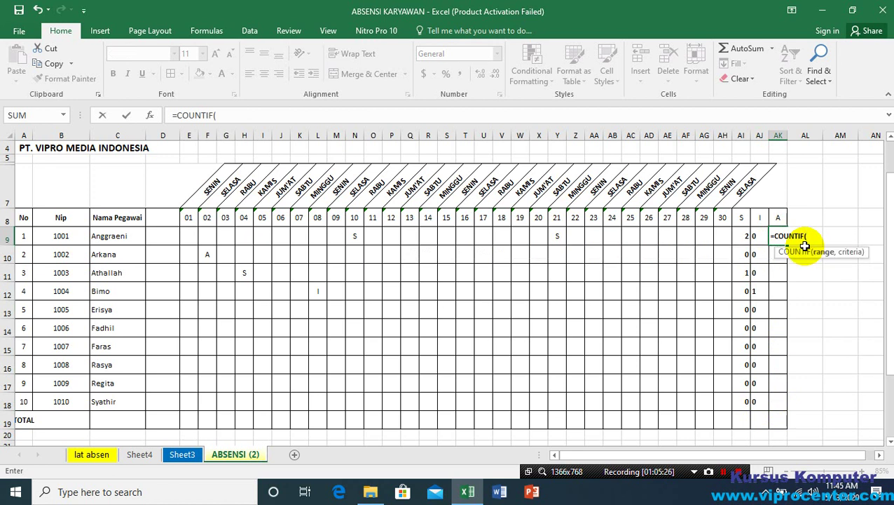
Step: Set the COUNTIF range in AK9 to E9:AH9 with a separator after it, and erase it back to E9
{"action": "left_click", "coordinate": [186, 234]}
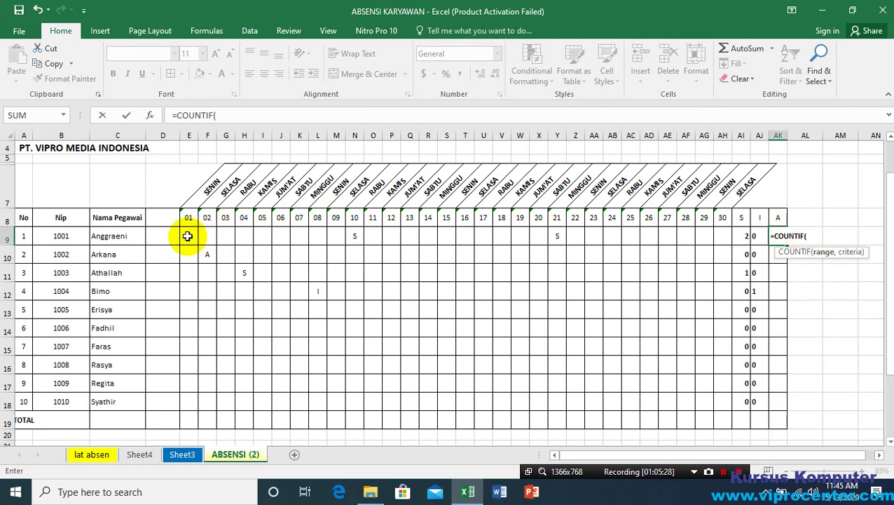
{"action": "left_click_drag", "start_coordinate": [188, 236], "coordinate": [721, 240]}
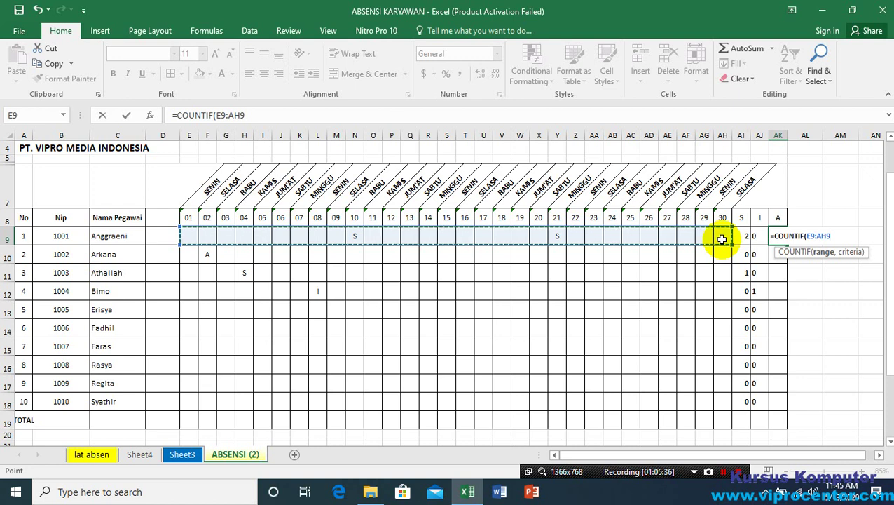
{"action": "type", "text": ","}
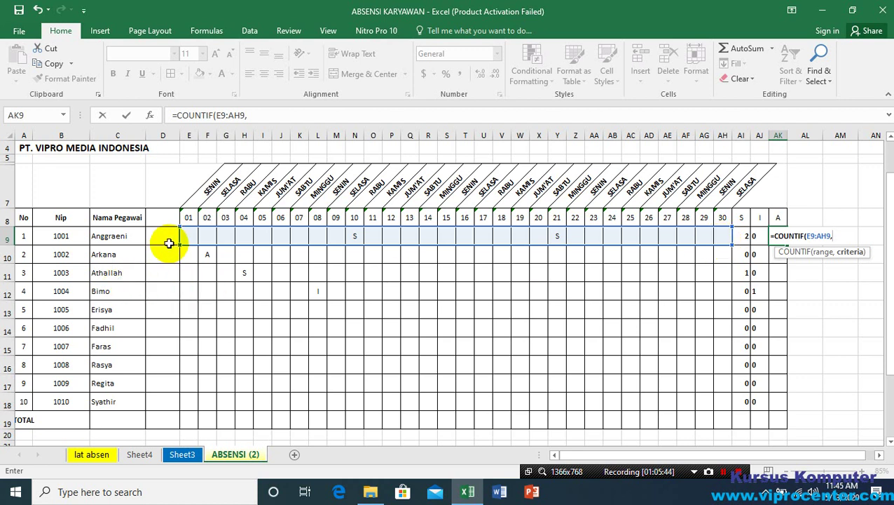
{"action": "key", "text": "BackSpace"}
{"action": "key", "text": "BackSpace"}
{"action": "key", "text": "BackSpace"}
{"action": "key", "text": "BackSpace"}
{"action": "key", "text": "BackSpace"}
{"action": "key", "text": "BackSpace"}
{"action": "key", "text": "BackSpace"}
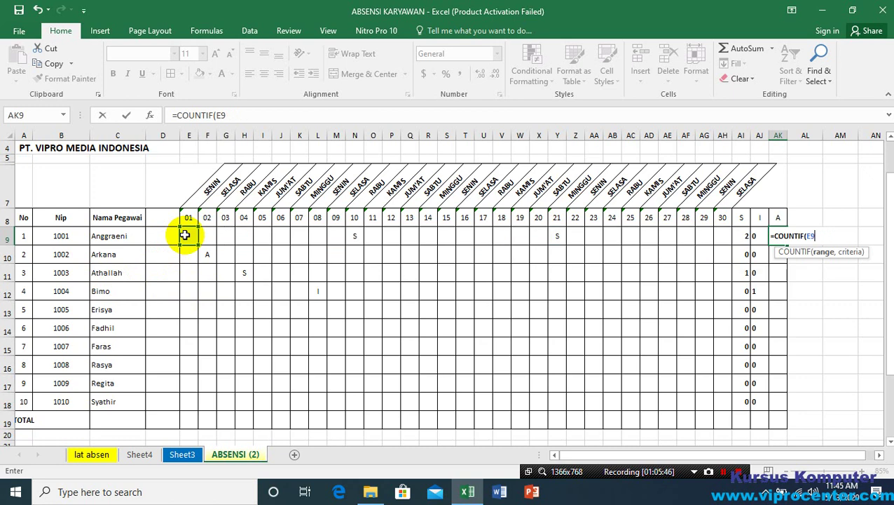
Step: Extend the COUNTIF range in AK9 cell by cell from E9 to AH9, date 01 through date 30
{"action": "left_click", "coordinate": [189, 233]}
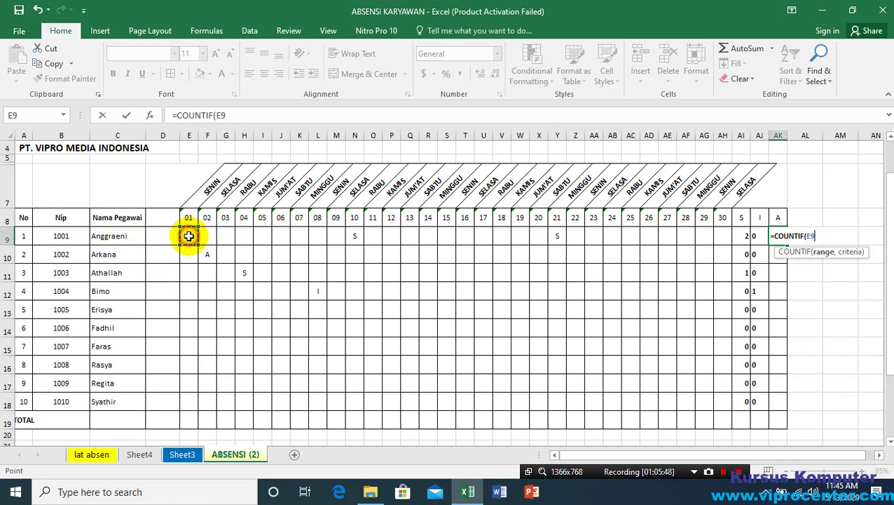
{"action": "key", "text": "shift+Right"}
{"action": "key", "text": "shift+Right"}
{"action": "key", "text": "shift+Right"}
{"action": "key", "text": "shift+Right"}
{"action": "key", "text": "shift+Right"}
{"action": "key", "text": "shift+Right"}
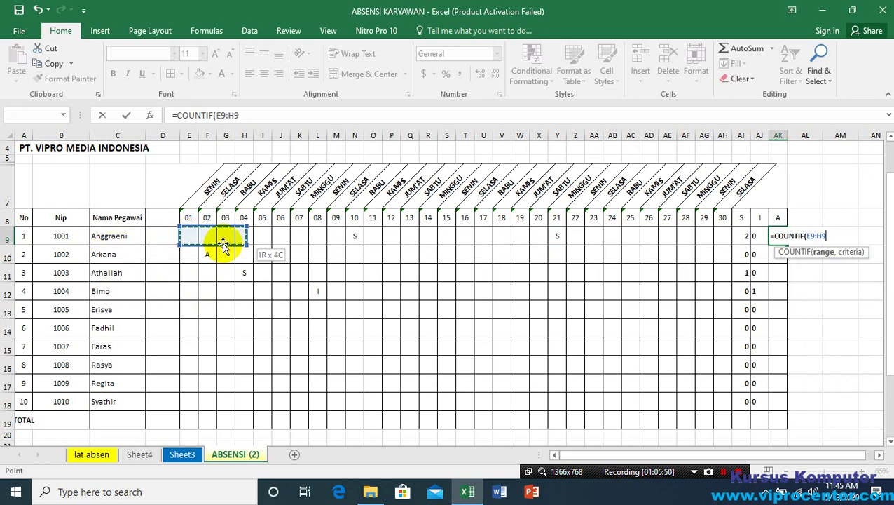
{"action": "key", "text": "shift+Right"}
{"action": "key", "text": "shift+Right"}
{"action": "key", "text": "shift+Right"}
{"action": "key", "text": "shift+Right"}
{"action": "key", "text": "shift+Right"}
{"action": "key", "text": "shift+Right"}
{"action": "key", "text": "shift+Right"}
{"action": "key", "text": "shift+Right"}
{"action": "key", "text": "shift+Right"}
{"action": "key", "text": "shift+Right"}
{"action": "key", "text": "shift+Right"}
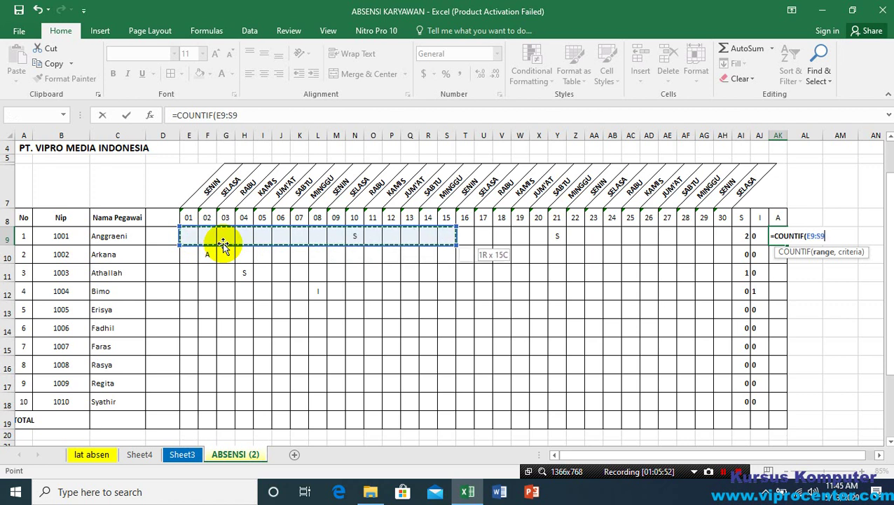
{"action": "key", "text": "shift+Right"}
{"action": "key", "text": "shift+Right"}
{"action": "key", "text": "shift+Right"}
{"action": "key", "text": "shift+Right"}
{"action": "key", "text": "shift+Right"}
{"action": "key", "text": "shift+Right"}
{"action": "key", "text": "shift+Right"}
{"action": "key", "text": "shift+Right"}
{"action": "key", "text": "shift+Right"}
{"action": "key", "text": "shift+Right"}
{"action": "key", "text": "shift+Right"}
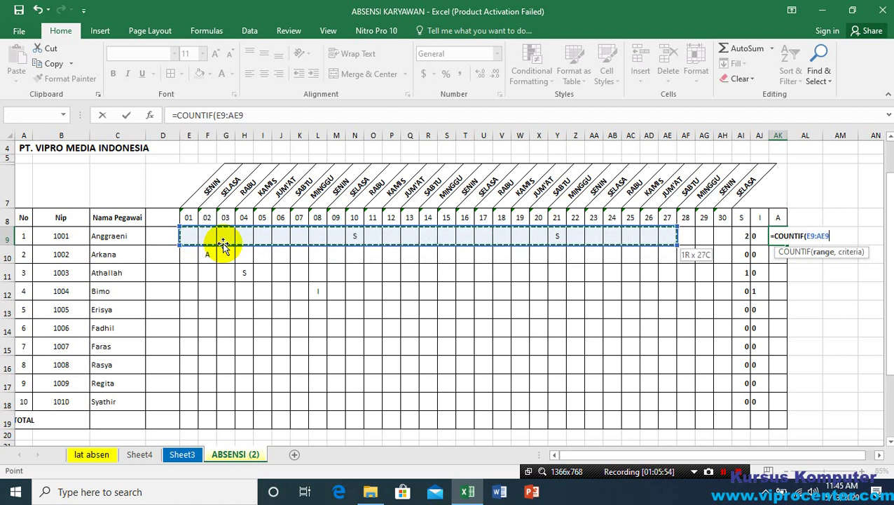
{"action": "key", "text": "shift+Right"}
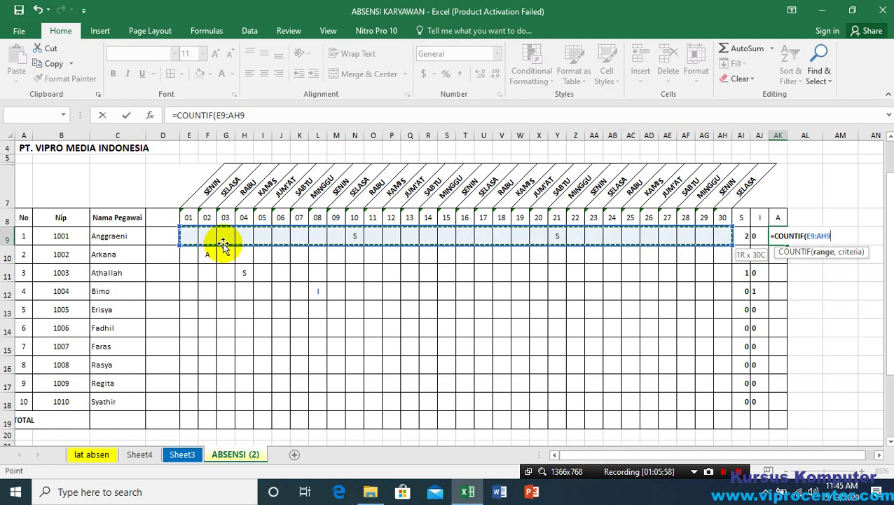
Step: Reselect the COUNTIF range in AK9, starting again at E9 and extending it cell by cell to AH9
{"action": "left_click", "coordinate": [187, 236]}
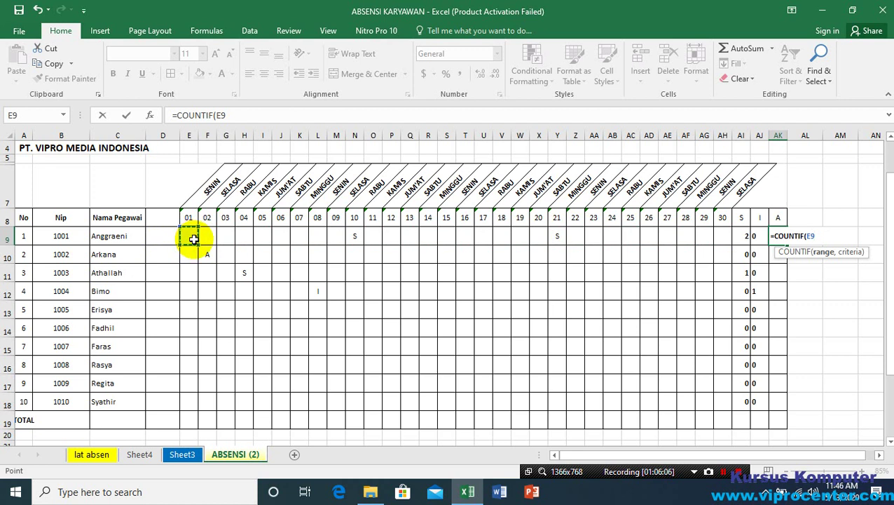
{"action": "key", "text": "shift+Right"}
{"action": "key", "text": "shift+Right"}
{"action": "key", "text": "shift+Right"}
{"action": "key", "text": "shift+Right"}
{"action": "key", "text": "shift+Right"}
{"action": "key", "text": "shift+Right"}
{"action": "key", "text": "shift+Right"}
{"action": "key", "text": "shift+Right"}
{"action": "key", "text": "shift+Right"}
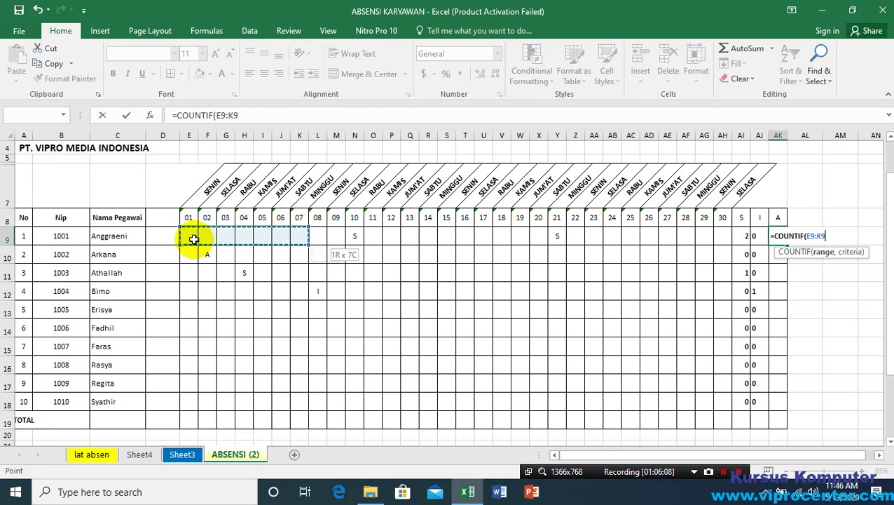
{"action": "key", "text": "shift+Right"}
{"action": "key", "text": "shift+Right"}
{"action": "key", "text": "shift+Right"}
{"action": "key", "text": "shift+Right"}
{"action": "key", "text": "shift+Right"}
{"action": "key", "text": "shift+Right"}
{"action": "key", "text": "shift+Right"}
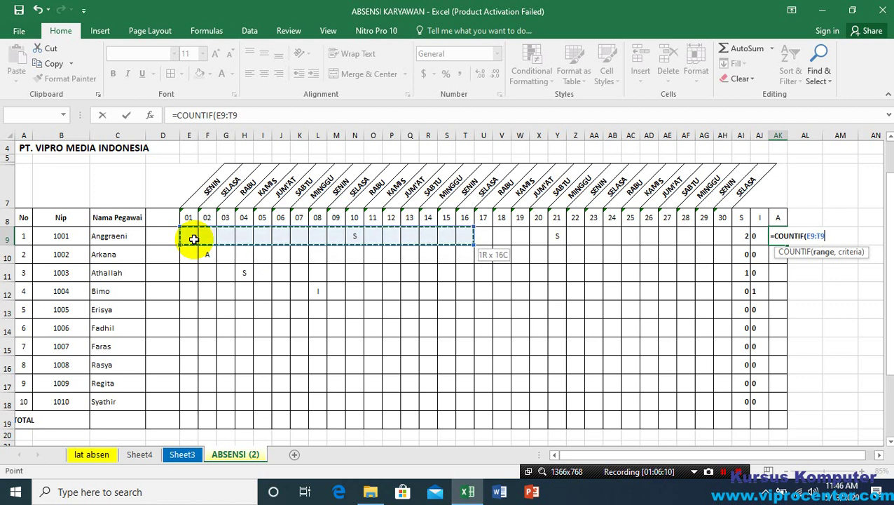
{"action": "key", "text": "shift+Right"}
{"action": "key", "text": "shift+Right"}
{"action": "key", "text": "shift+Right"}
{"action": "key", "text": "shift+Right"}
{"action": "key", "text": "shift+Right"}
{"action": "key", "text": "shift+Right"}
{"action": "key", "text": "shift+Right"}
{"action": "key", "text": "shift+Right"}
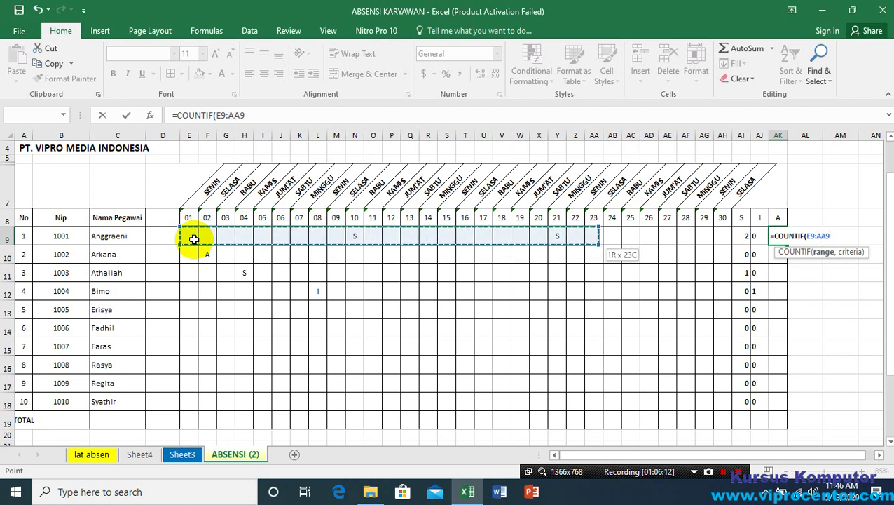
{"action": "key", "text": "shift+Right"}
{"action": "key", "text": "shift+Right"}
{"action": "key", "text": "shift+Right"}
{"action": "key", "text": "shift+Right"}
{"action": "key", "text": "shift+Right"}
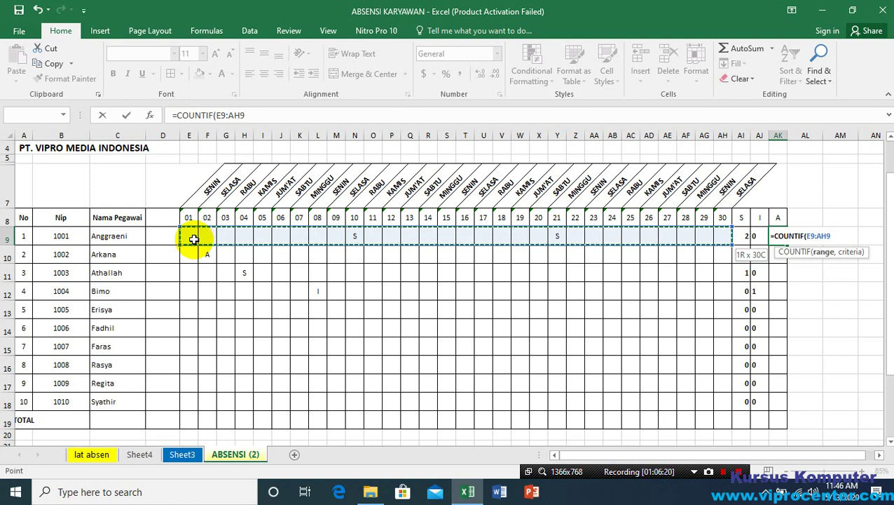
Step: Complete the AK9 formula as =COUNTIF(E9:AH9,"A")
{"action": "type", "text": ","}
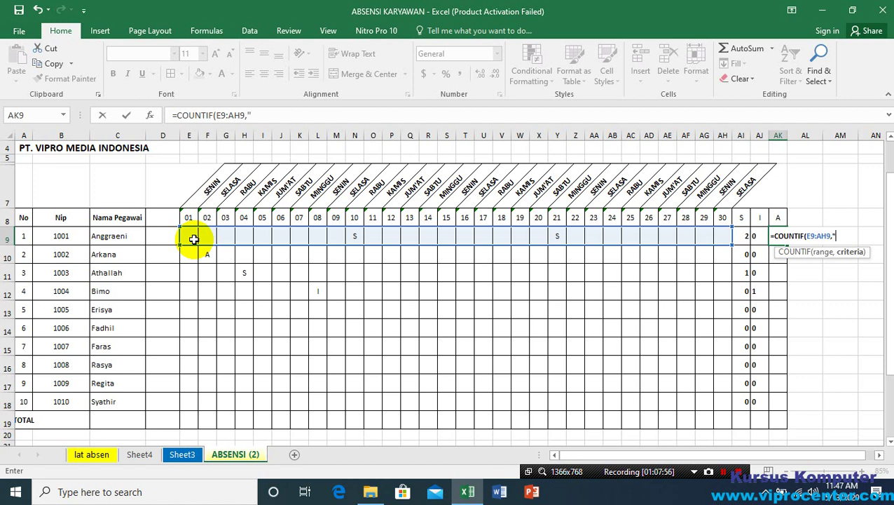
{"action": "type", "text": "A\")"}
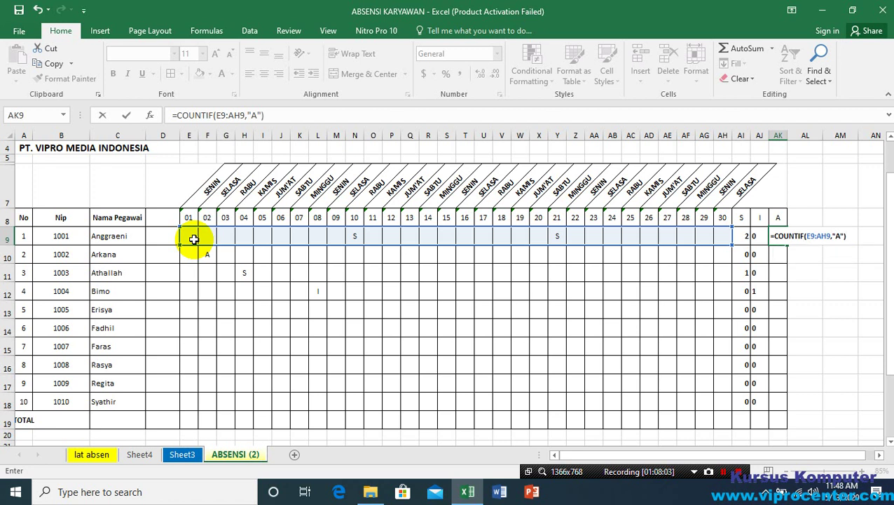
{"action": "key", "text": "Return"}
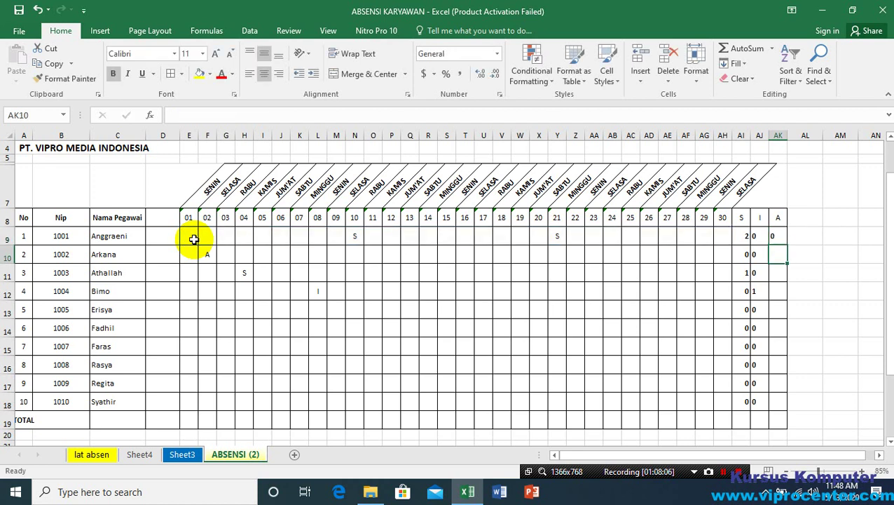
Step: Record an A for the first employee on date 15 in cell S9 to test the A recap
{"action": "left_click", "coordinate": [411, 240]}
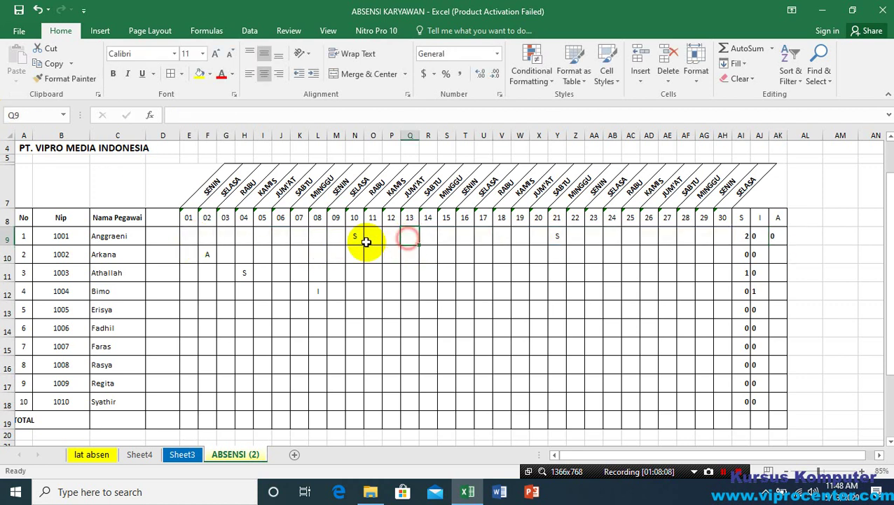
{"action": "left_click", "coordinate": [280, 236]}
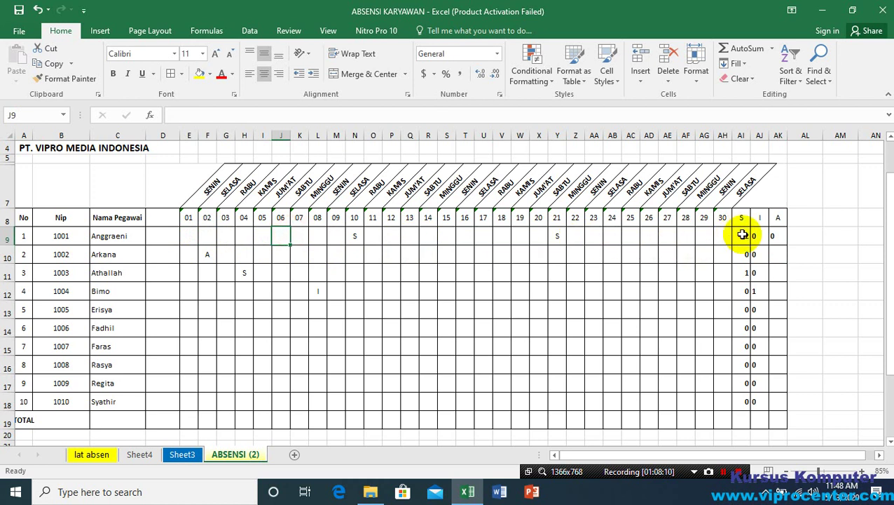
{"action": "left_click", "coordinate": [774, 236]}
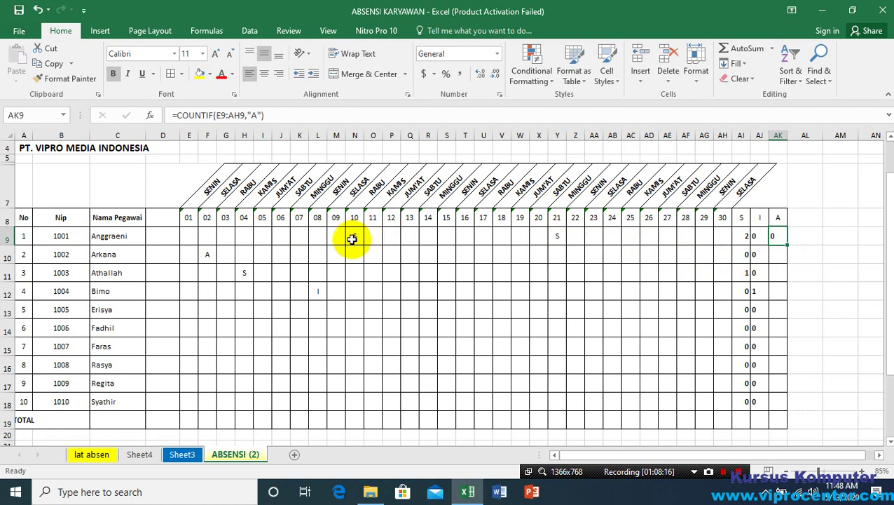
{"action": "left_click", "coordinate": [449, 236]}
{"action": "type", "text": "A"}
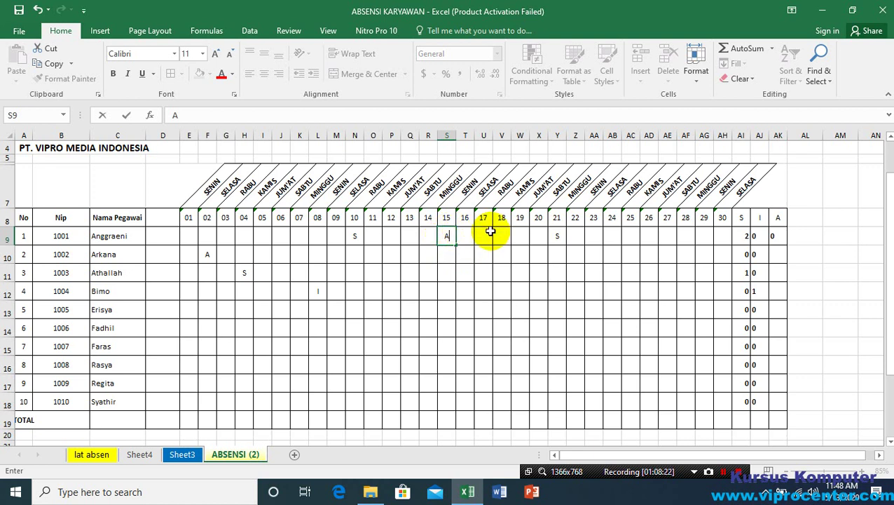
{"action": "key", "text": "Return"}
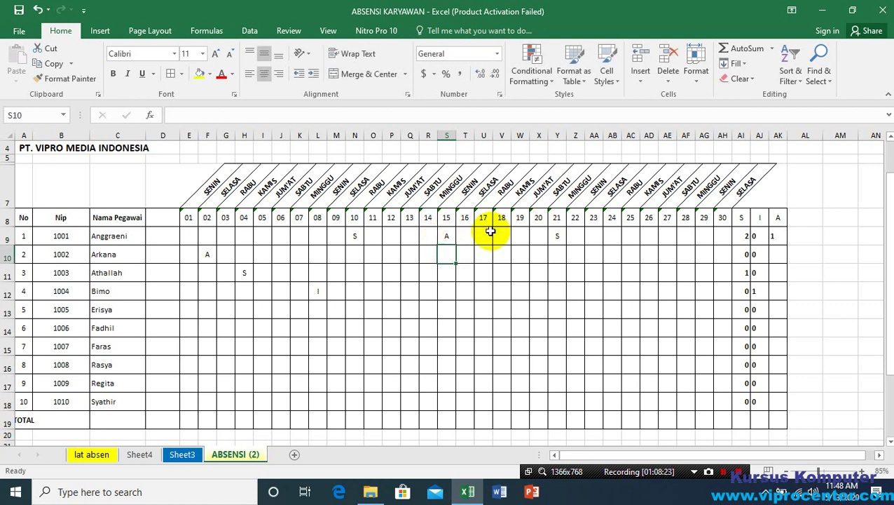
Step: Copy the AK9 formula down to AK18 for all employee rows
{"action": "left_click", "coordinate": [778, 238]}
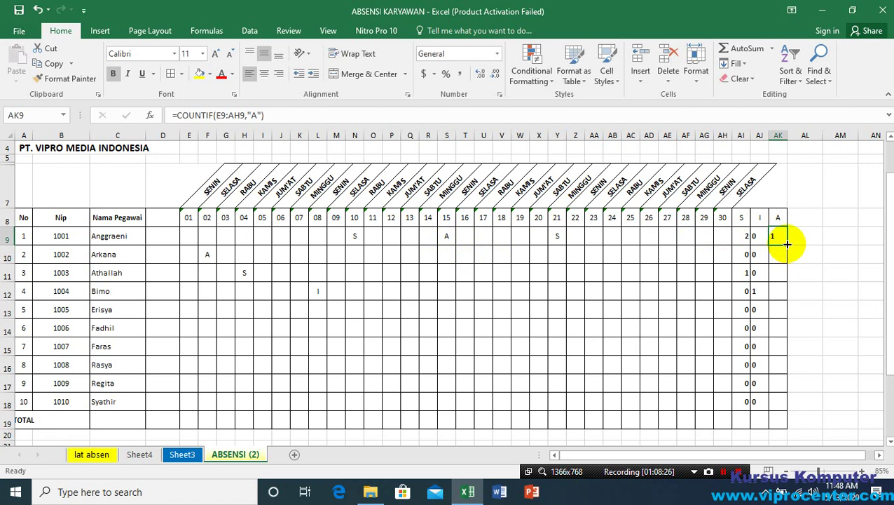
{"action": "left_click_drag", "start_coordinate": [786, 243], "coordinate": [783, 406]}
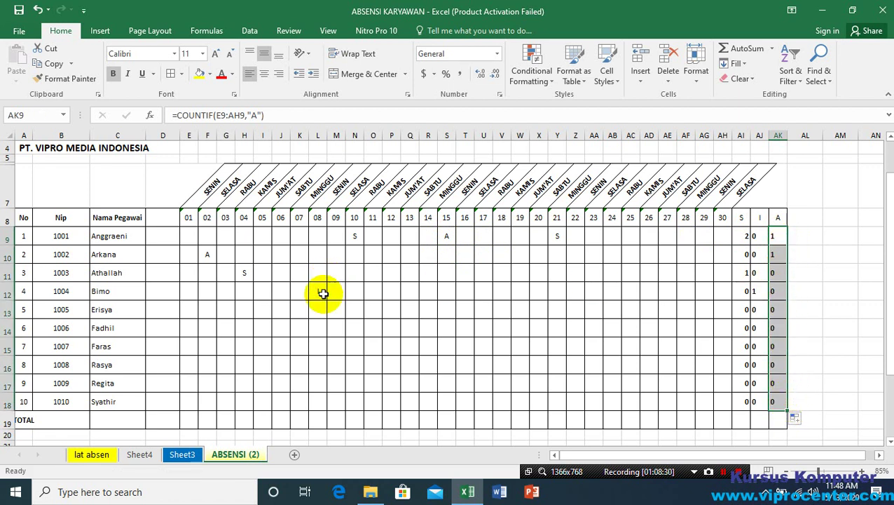
Step: Record an I for employee number 6 on date 03 in cell G14
{"action": "left_click", "coordinate": [342, 329]}
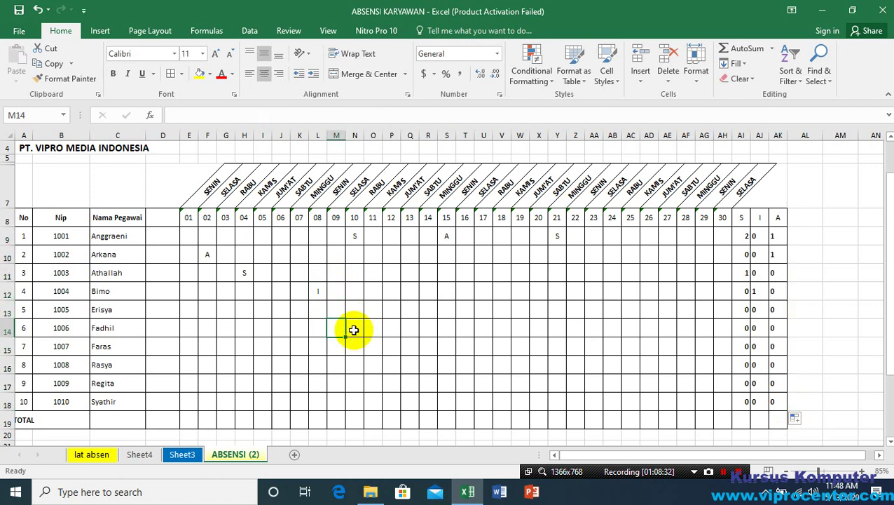
{"action": "left_click", "coordinate": [372, 329]}
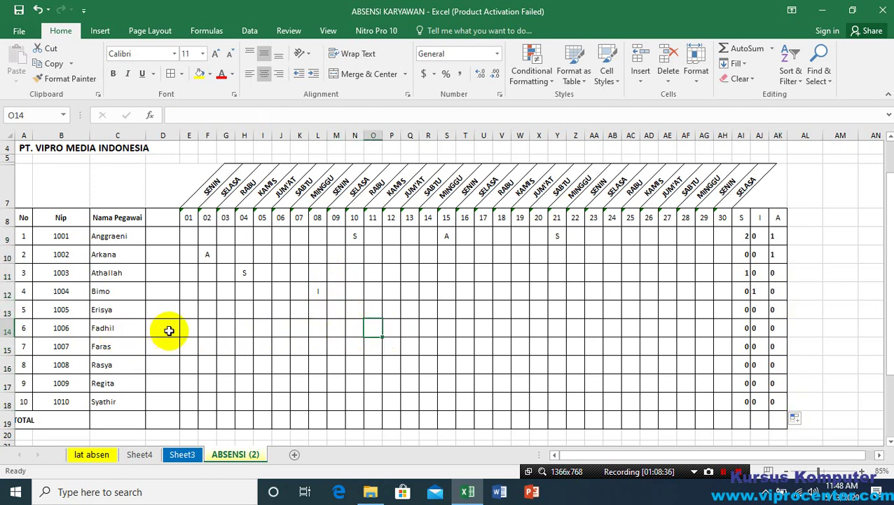
{"action": "left_click", "coordinate": [226, 324]}
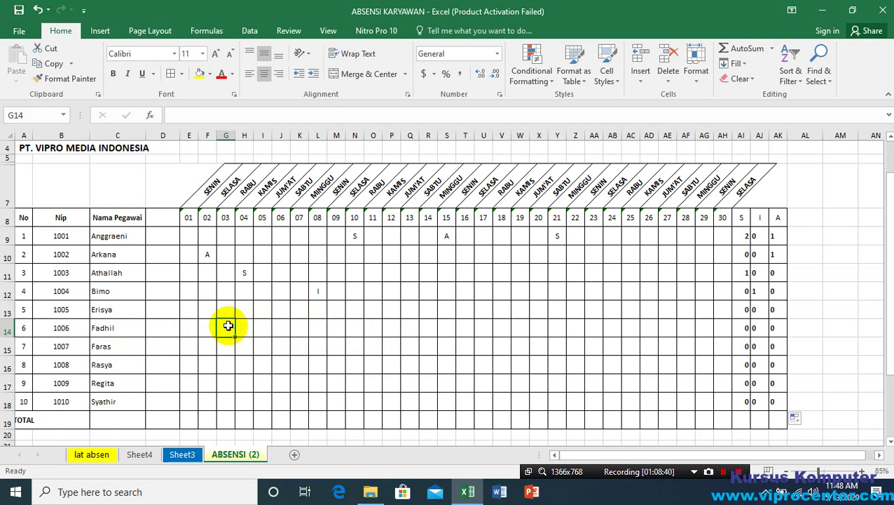
{"action": "type", "text": "I"}
{"action": "key", "text": "Return"}
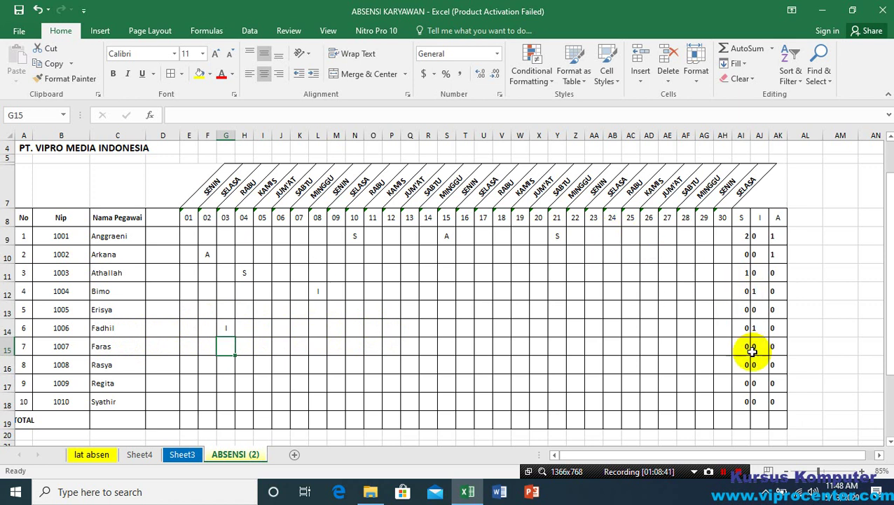
Step: Record an S for employee number 9 on date 12 in cell P17
{"action": "left_click", "coordinate": [399, 365]}
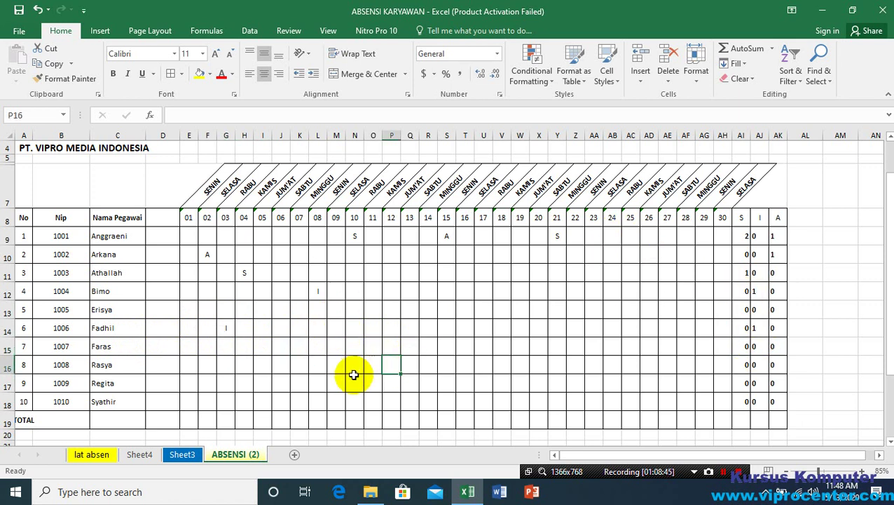
{"action": "left_click", "coordinate": [387, 385]}
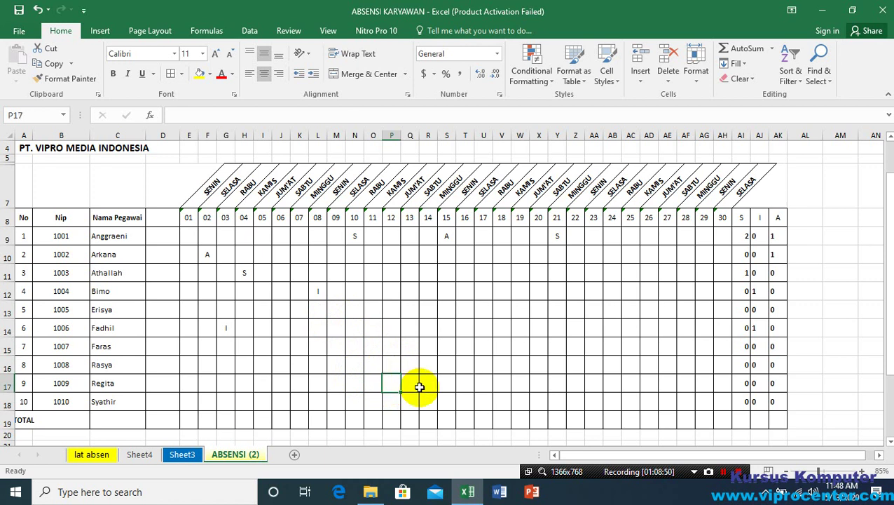
{"action": "type", "text": "S"}
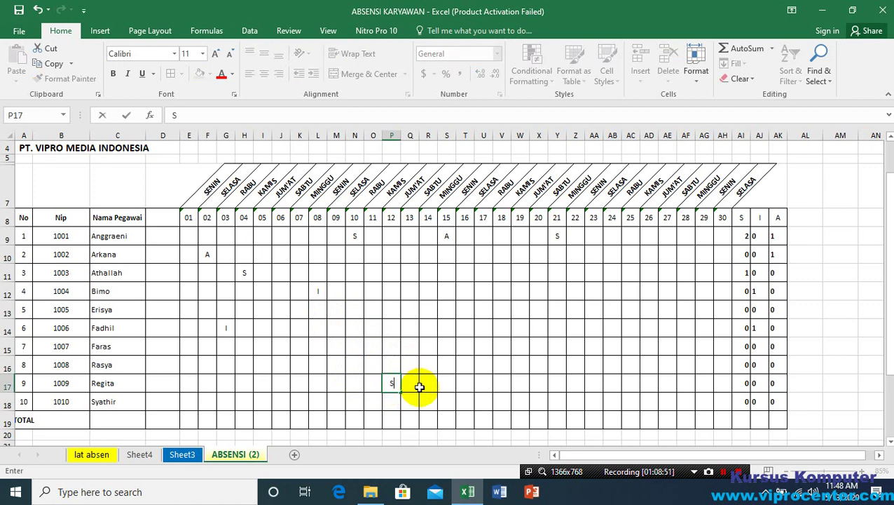
{"action": "key", "text": "Return"}
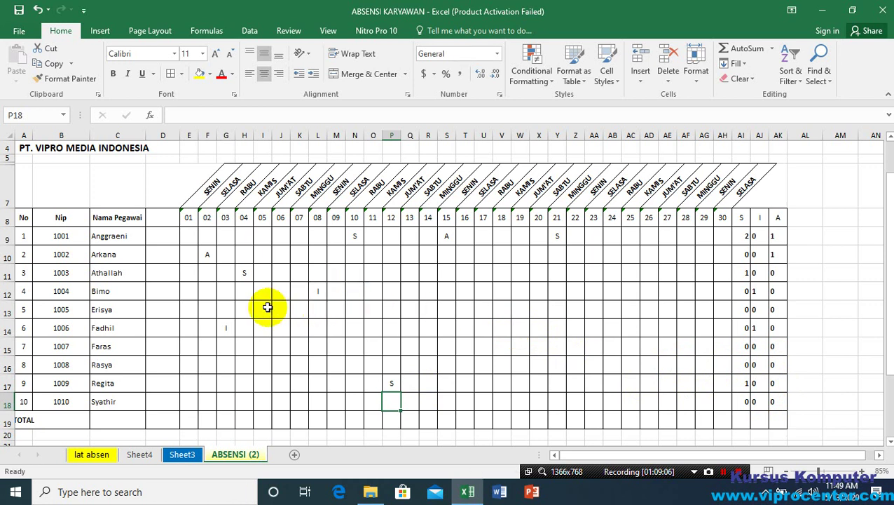
Step: Center the recap values horizontally in AI9:AK18, covering the S, I and A columns
{"action": "left_click", "coordinate": [743, 235]}
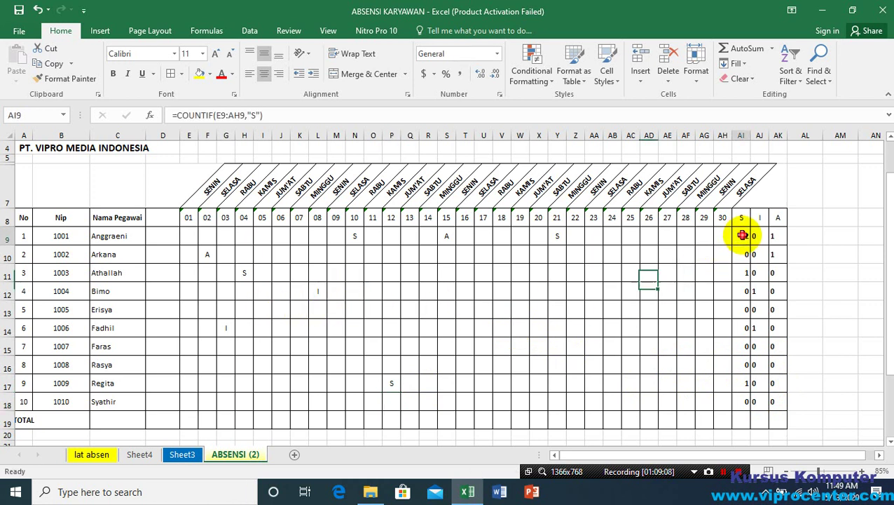
{"action": "left_click_drag", "start_coordinate": [743, 236], "coordinate": [769, 398]}
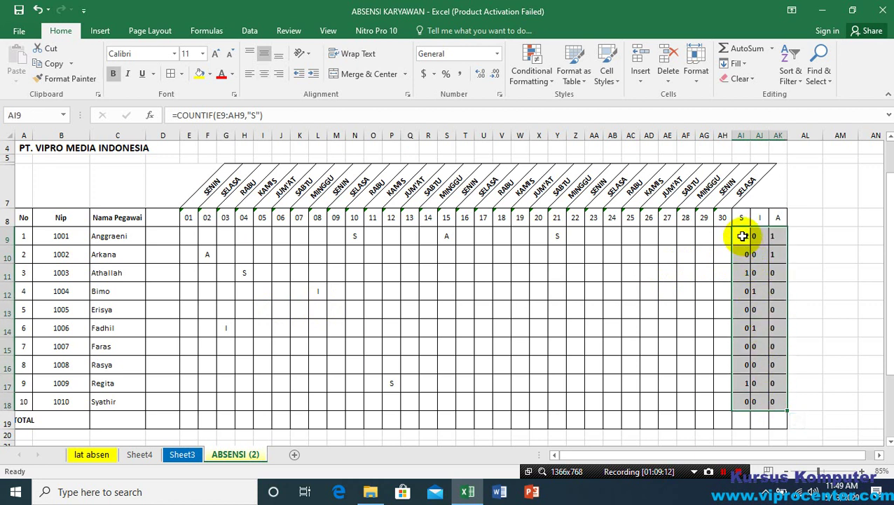
{"action": "left_click_drag", "start_coordinate": [743, 236], "coordinate": [772, 397]}
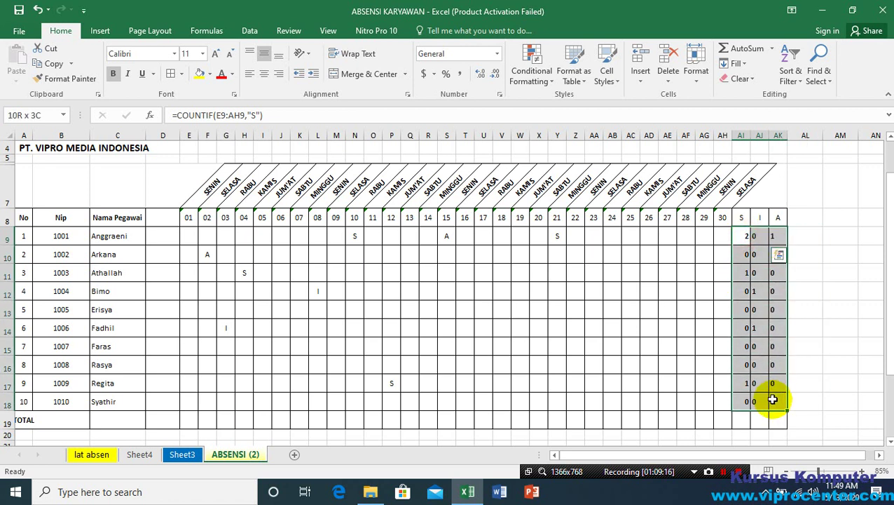
{"action": "left_click", "coordinate": [265, 75]}
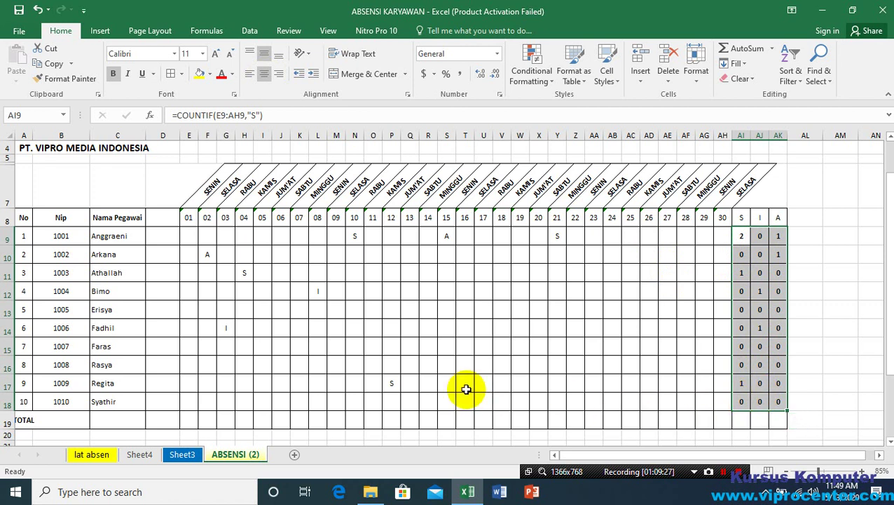
Step: Merge and center the TOTAL label across A19:AH19, up to the date 30 column
{"action": "left_click", "coordinate": [242, 370]}
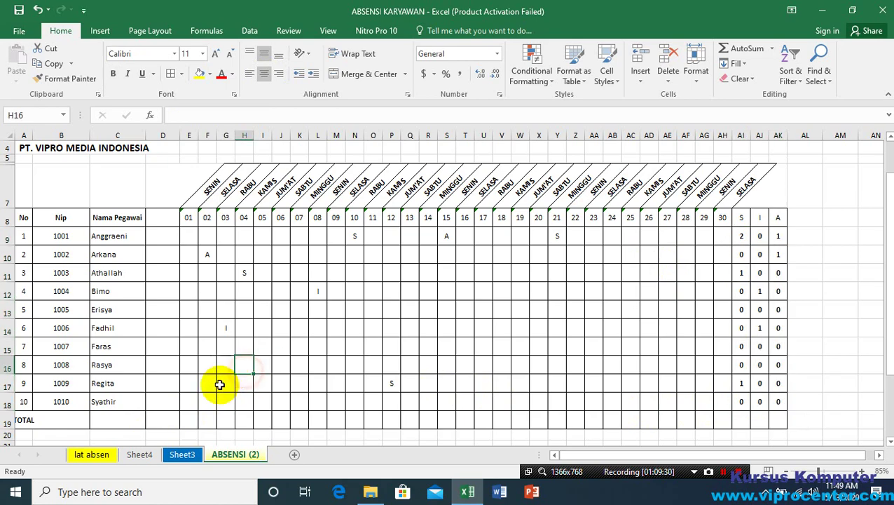
{"action": "left_click", "coordinate": [25, 420]}
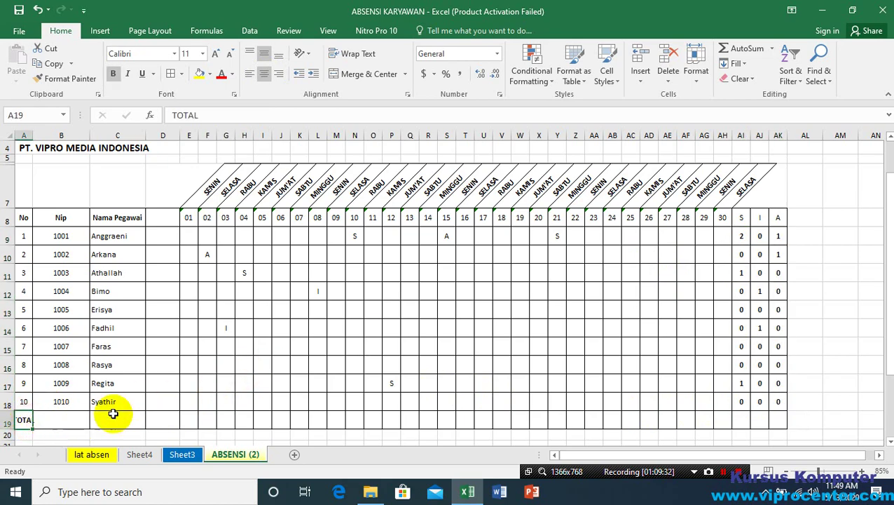
{"action": "scroll", "coordinate": [333, 347], "scroll_direction": "up", "scroll_amount": 1}
{"action": "scroll", "coordinate": [333, 346], "scroll_direction": "down", "scroll_amount": 3}
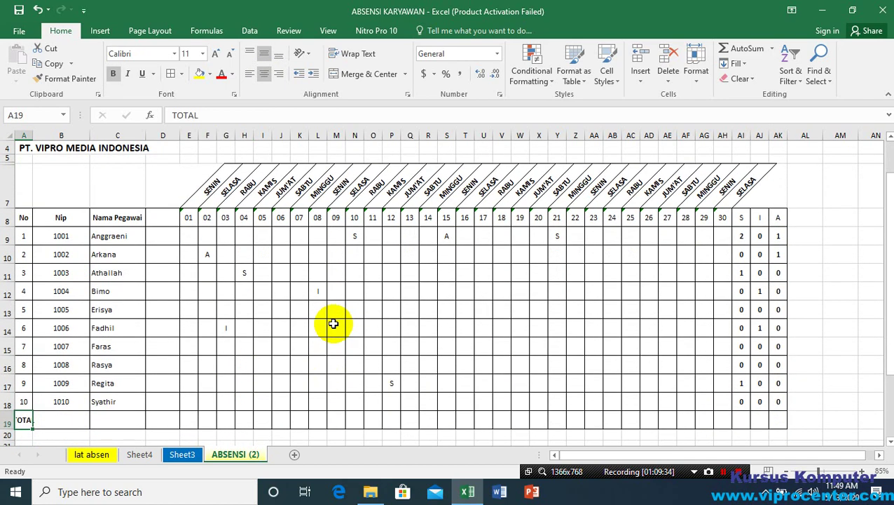
{"action": "scroll", "coordinate": [333, 323], "scroll_direction": "up", "scroll_amount": 1}
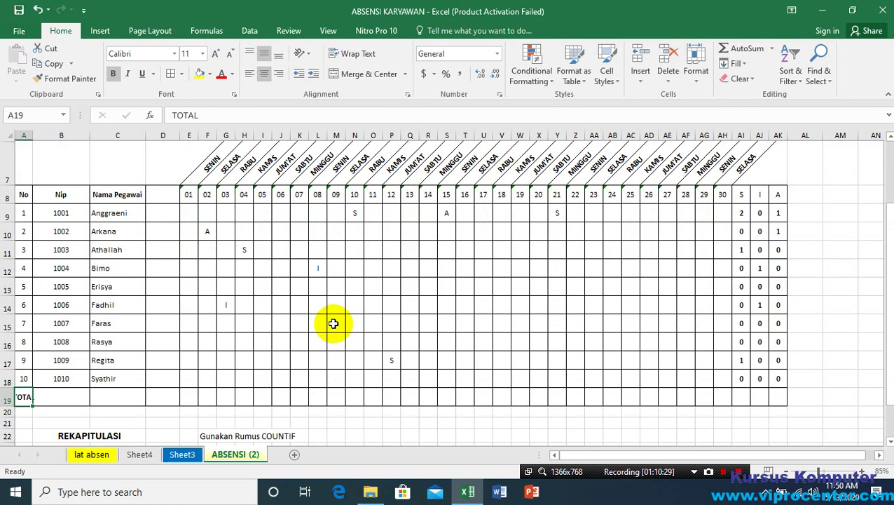
{"action": "left_click", "coordinate": [53, 396]}
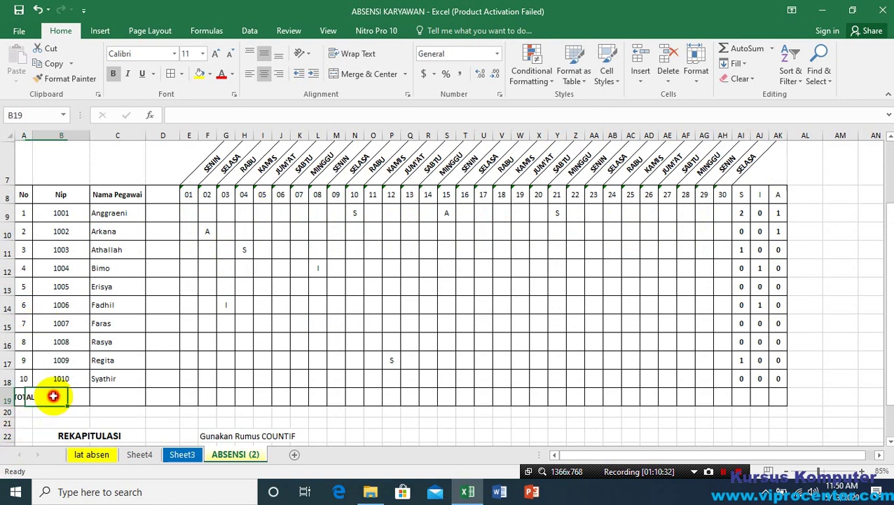
{"action": "left_click", "coordinate": [21, 397]}
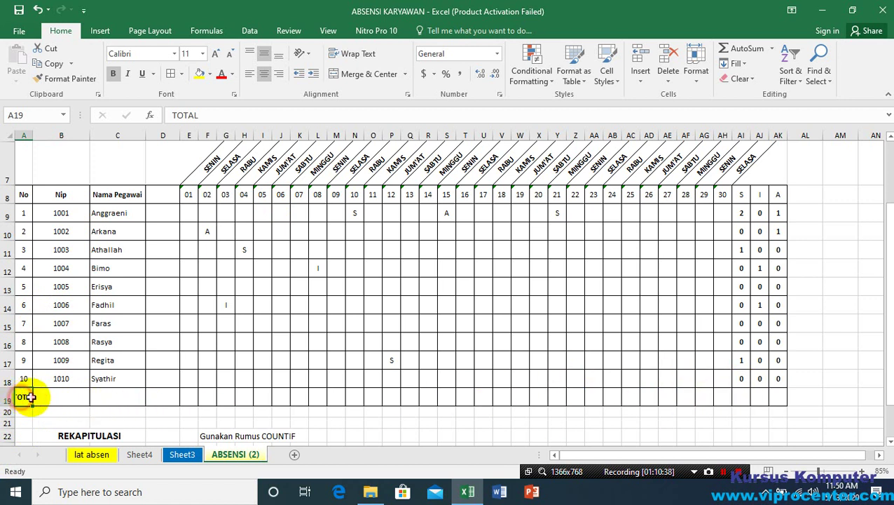
{"action": "left_click_drag", "start_coordinate": [24, 395], "coordinate": [719, 399]}
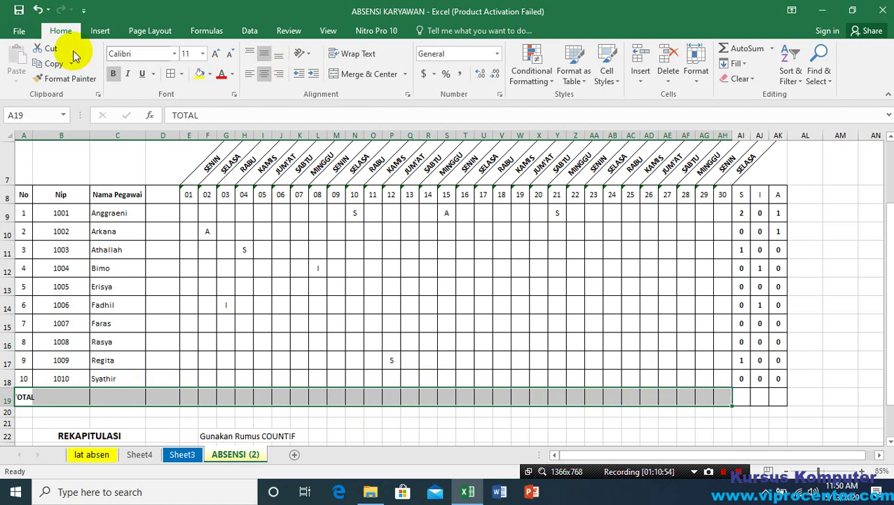
{"action": "left_click", "coordinate": [364, 77]}
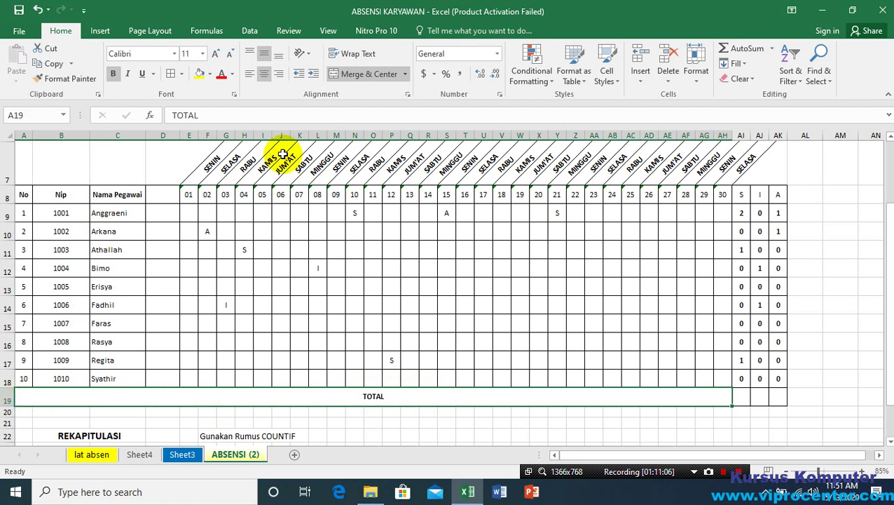
Step: Unmerge the TOTAL label in row 19 and merge and center it across A19:AH19 again
{"action": "left_click", "coordinate": [372, 73]}
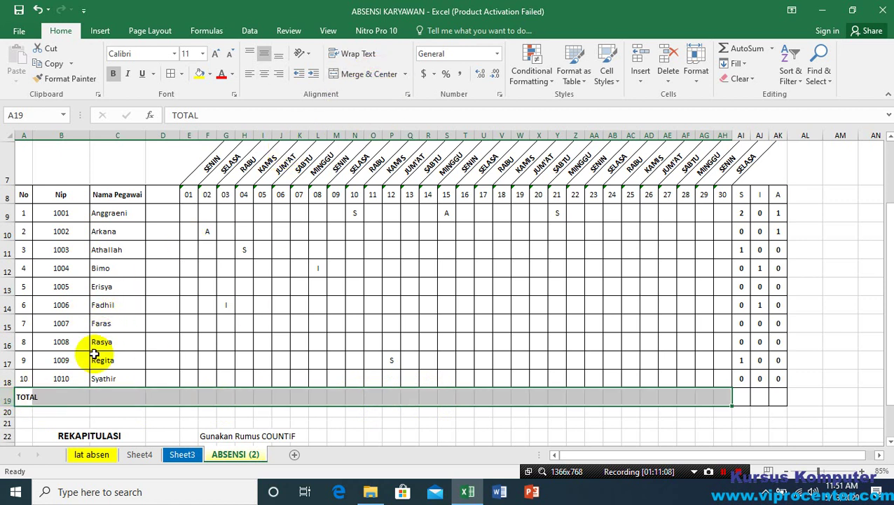
{"action": "left_click", "coordinate": [25, 398]}
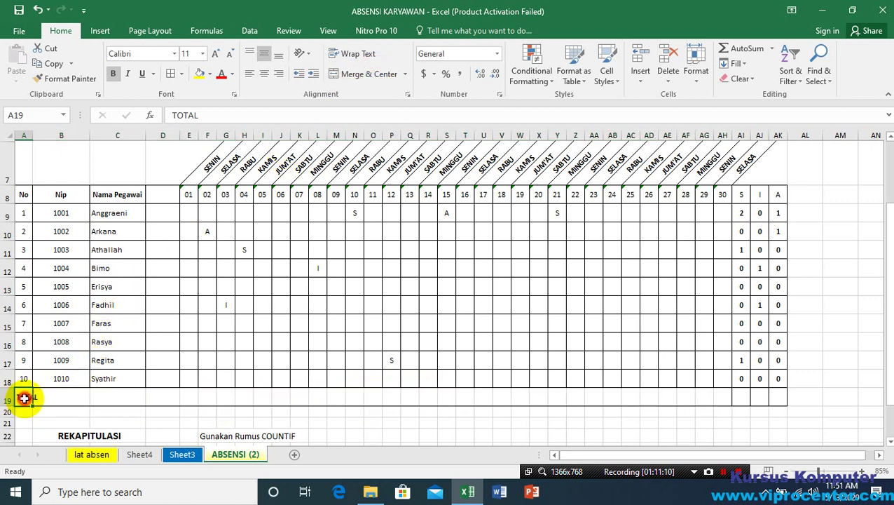
{"action": "left_click_drag", "start_coordinate": [25, 397], "coordinate": [716, 396]}
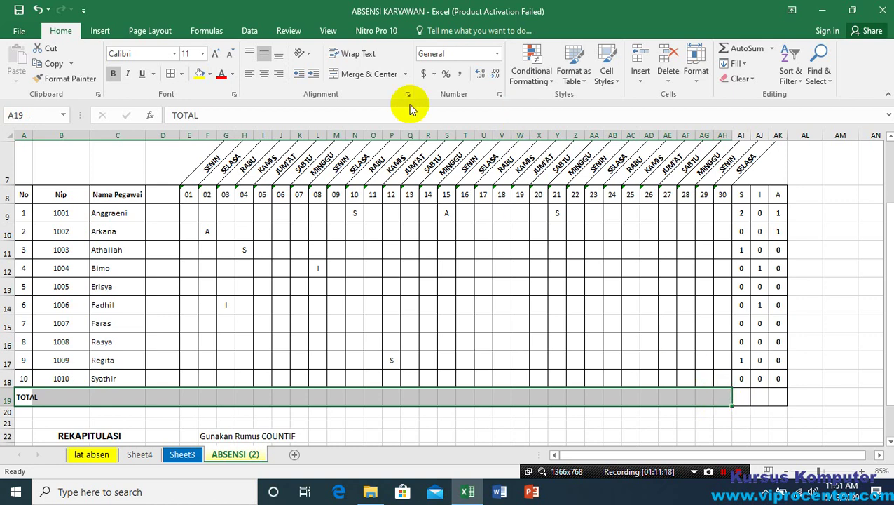
{"action": "left_click", "coordinate": [363, 76]}
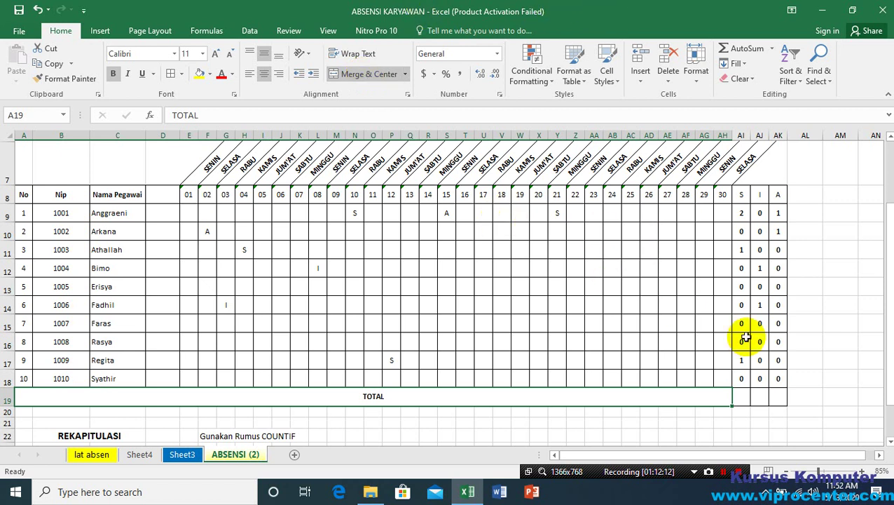
Step: Total the S column in AI19 of the TOTAL row with AutoSum over AI9:AI18
{"action": "left_click", "coordinate": [743, 397]}
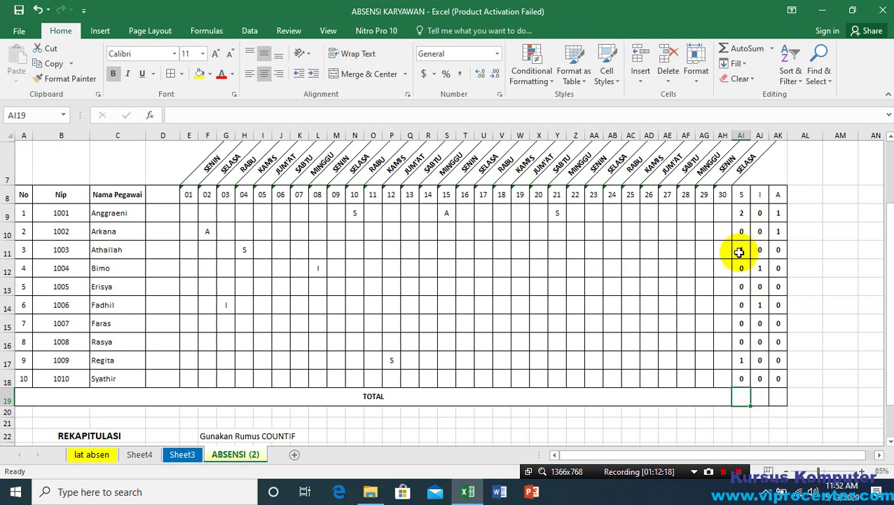
{"action": "left_click", "coordinate": [744, 412]}
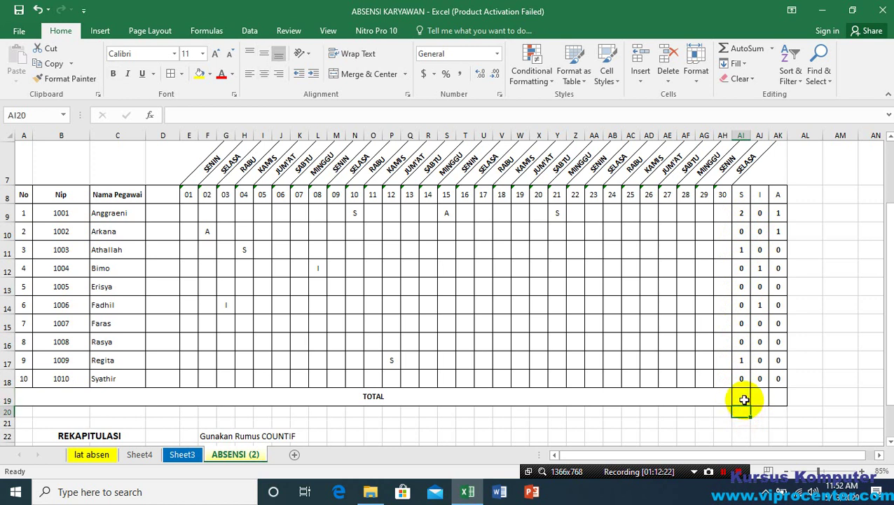
{"action": "double_click", "coordinate": [742, 397]}
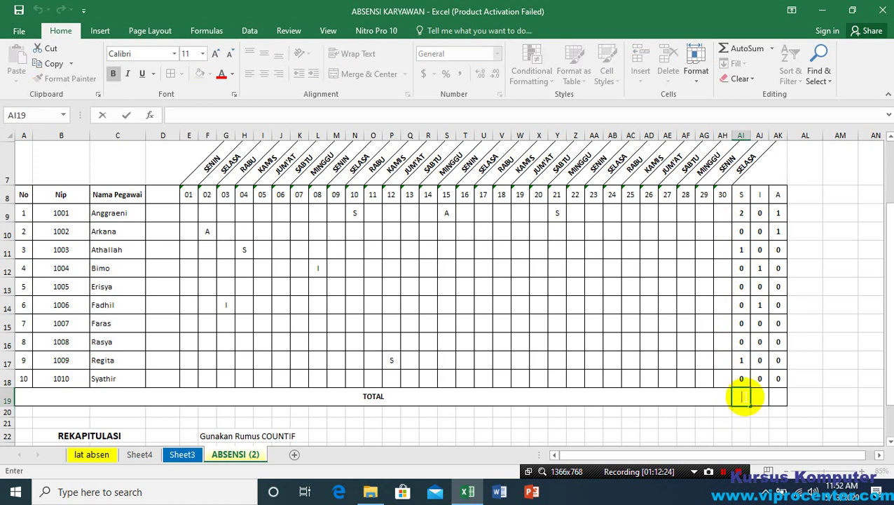
{"action": "left_click", "coordinate": [762, 418]}
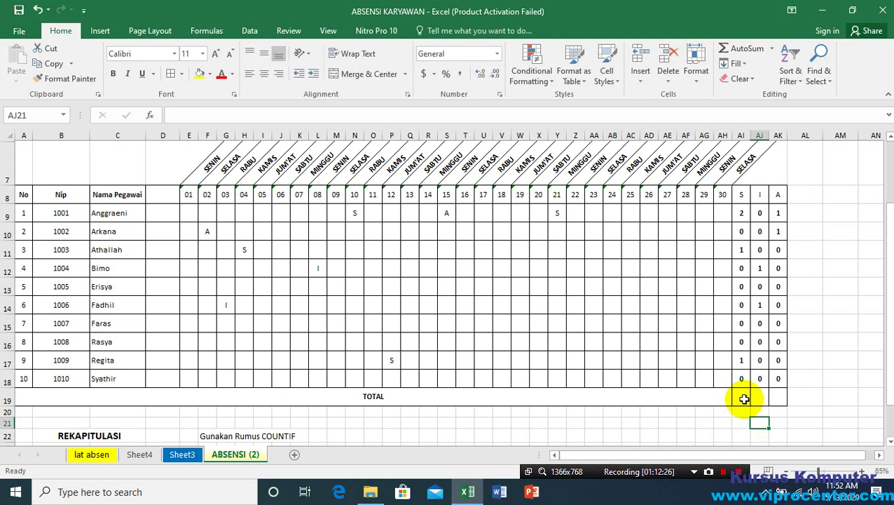
{"action": "left_click", "coordinate": [740, 399]}
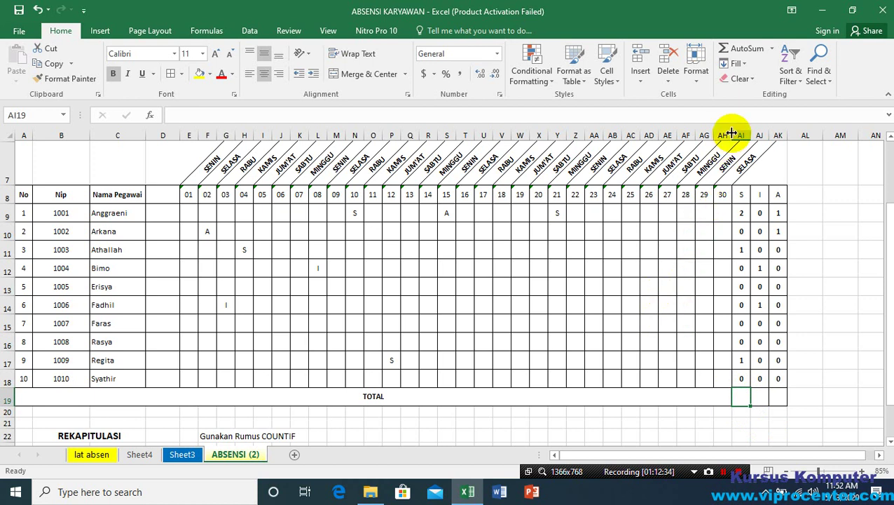
{"action": "left_click", "coordinate": [68, 29]}
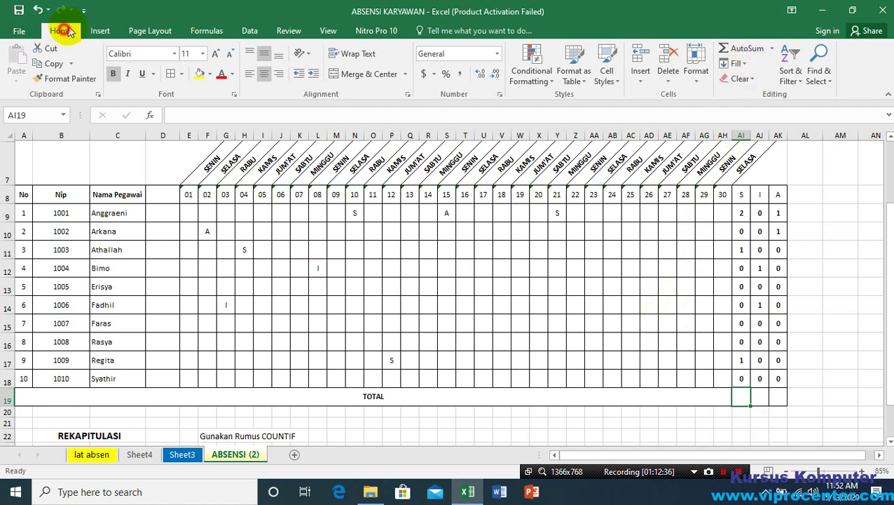
{"action": "left_click", "coordinate": [742, 45]}
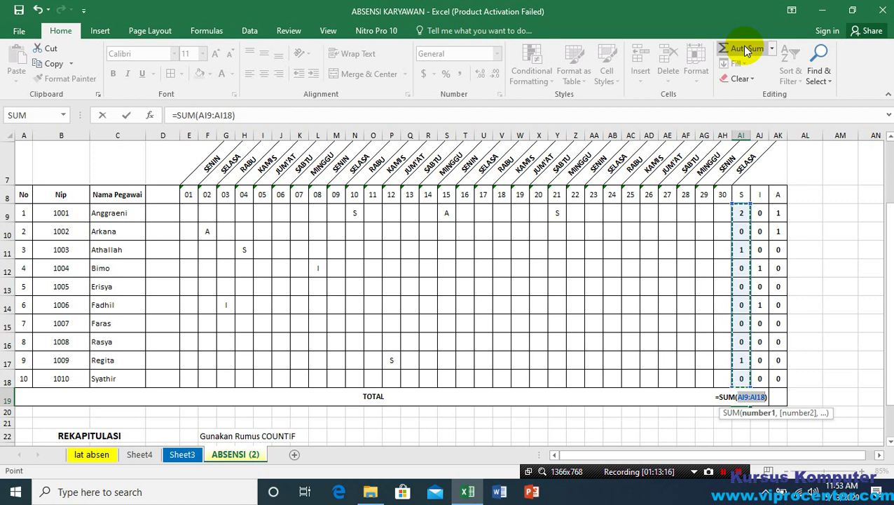
{"action": "key", "text": "Return"}
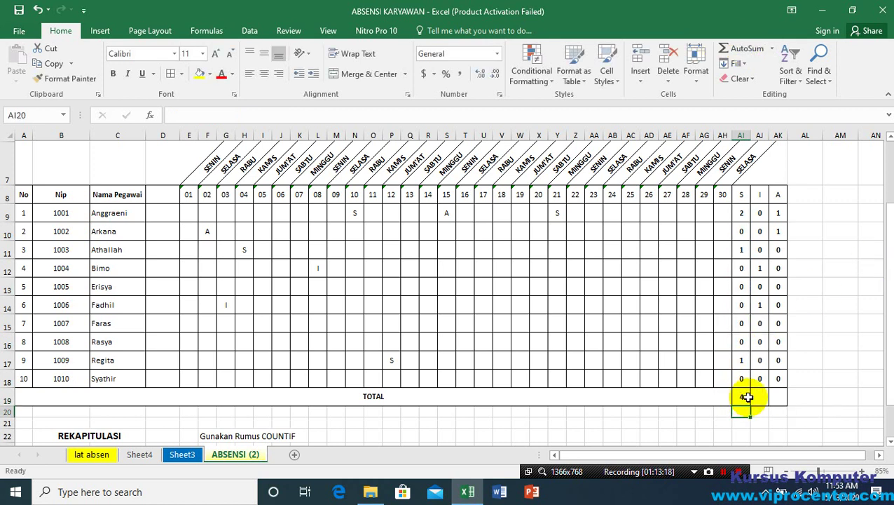
Step: Total the I and A columns in AJ19 and AK19 with AutoSum
{"action": "left_click", "coordinate": [762, 399]}
{"action": "left_click", "coordinate": [742, 49]}
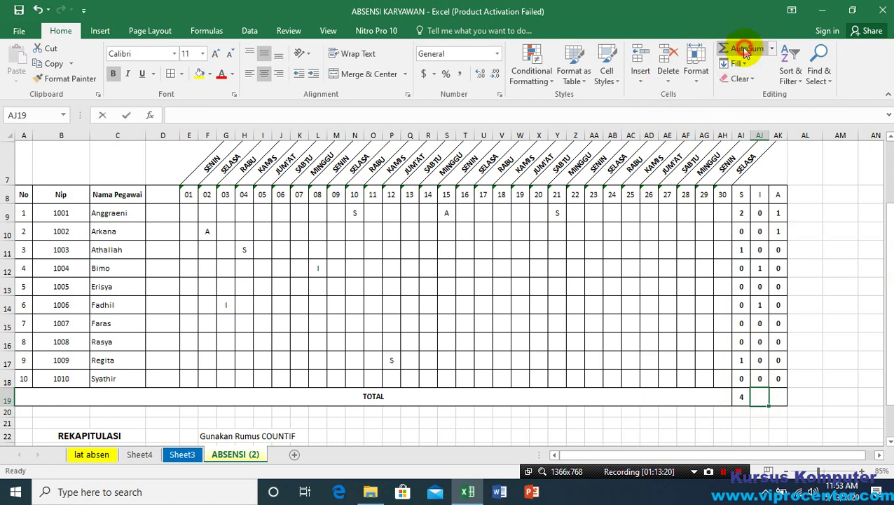
{"action": "left_click", "coordinate": [743, 49]}
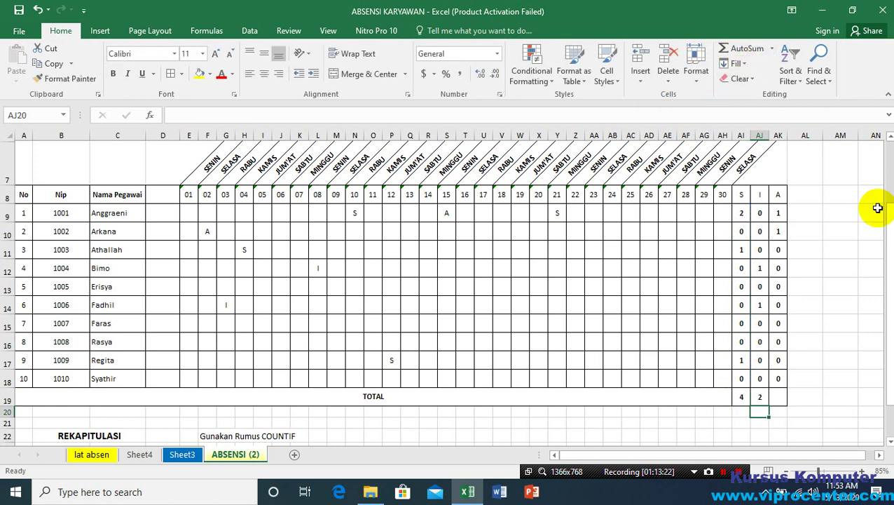
{"action": "left_click", "coordinate": [780, 397]}
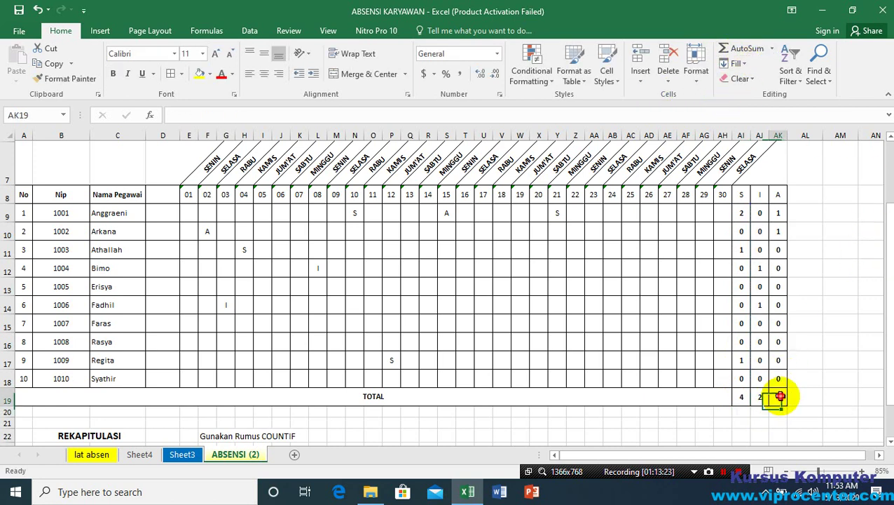
{"action": "left_click", "coordinate": [728, 48]}
{"action": "key", "text": "Return"}
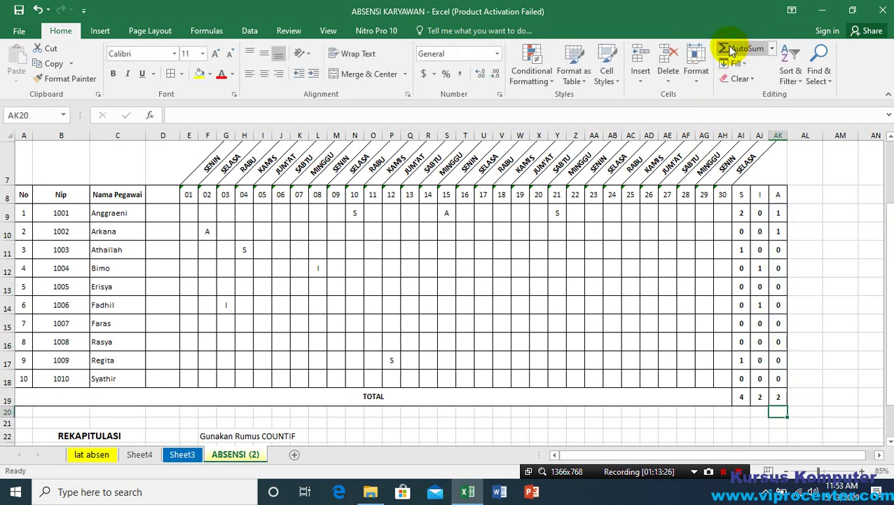
Step: Clear the I and A totals in AJ19:AK19 and fill the SUM formula from AI19 across to AK19
{"action": "left_click_drag", "start_coordinate": [759, 396], "coordinate": [782, 396]}
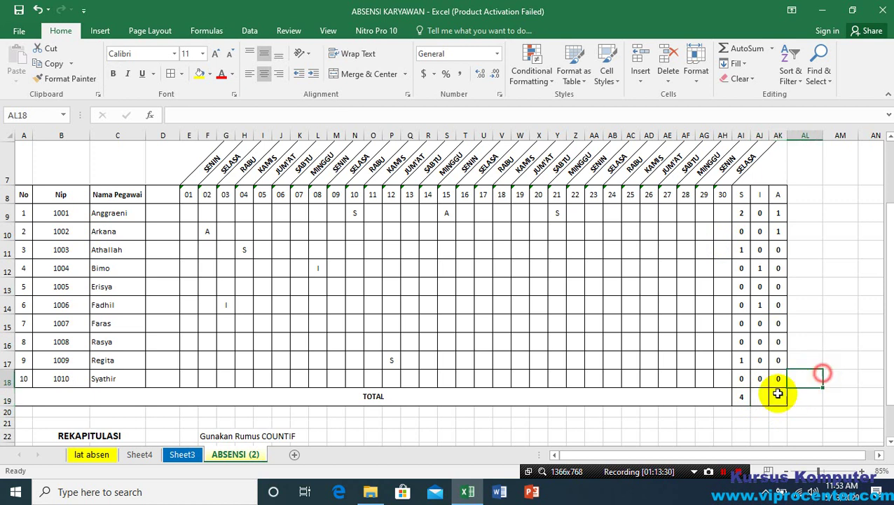
{"action": "left_click", "coordinate": [741, 397]}
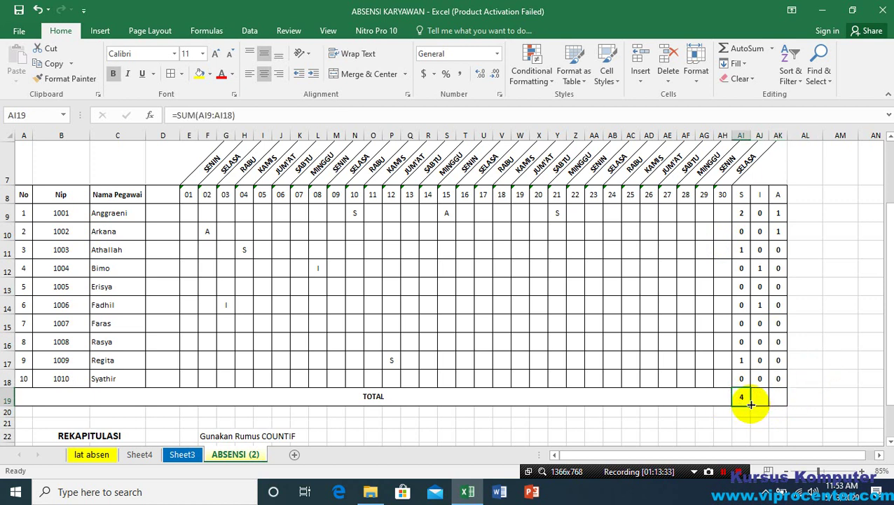
{"action": "left_click_drag", "start_coordinate": [751, 405], "coordinate": [785, 402]}
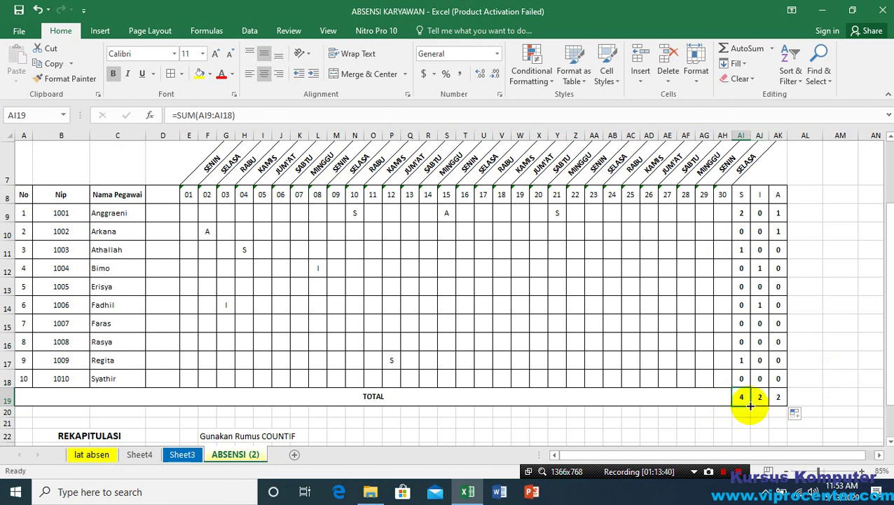
{"action": "left_click_drag", "start_coordinate": [751, 405], "coordinate": [774, 410]}
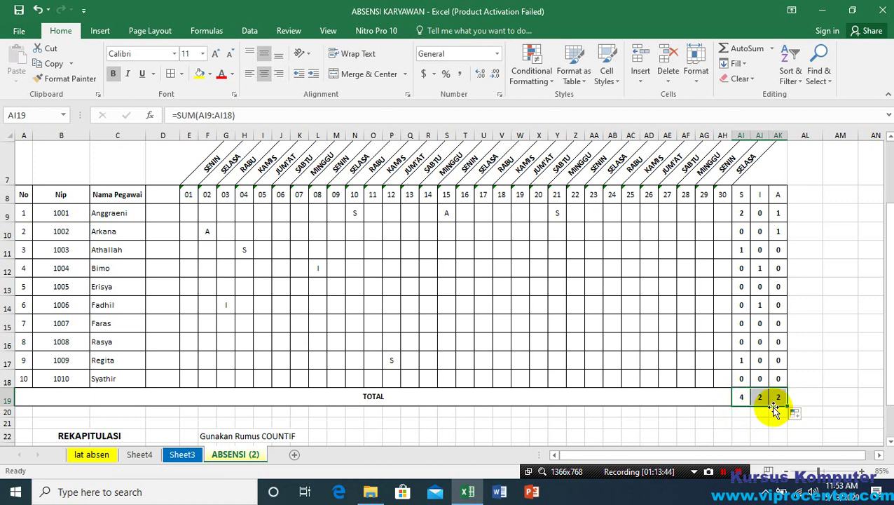
{"action": "left_click", "coordinate": [743, 397]}
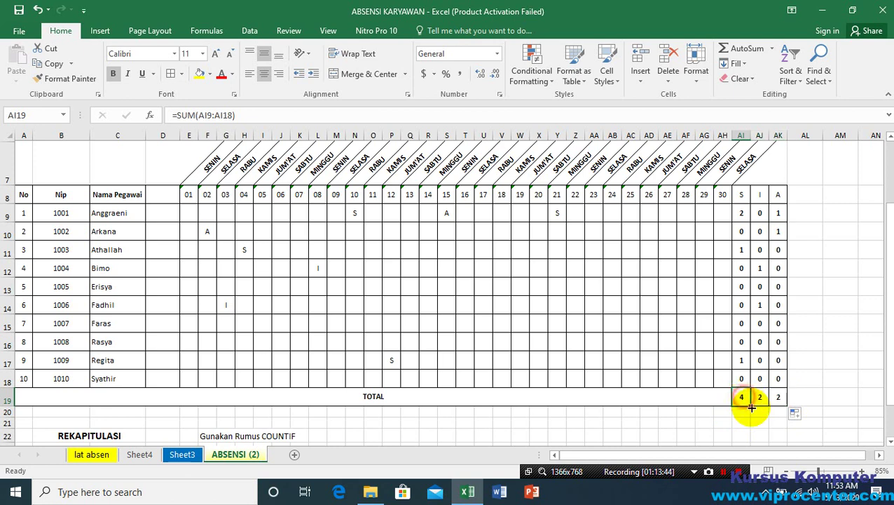
{"action": "left_click_drag", "start_coordinate": [752, 405], "coordinate": [782, 397]}
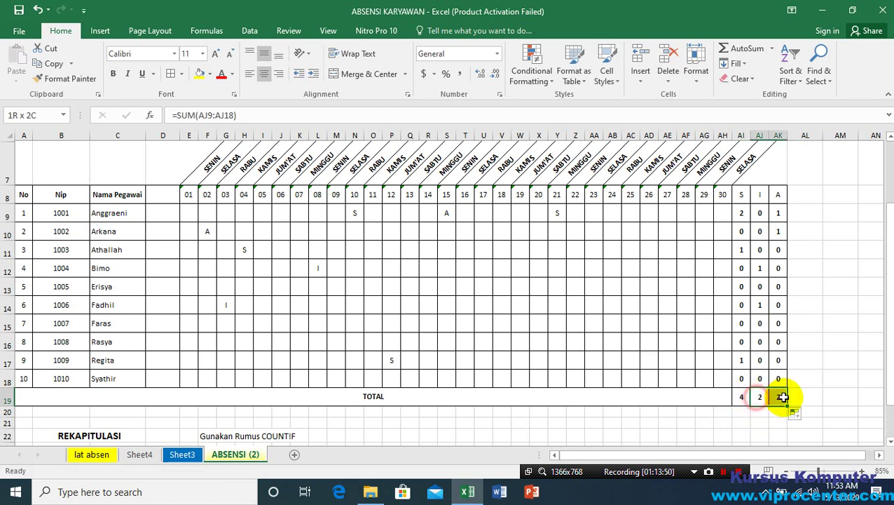
Step: Clear the filled I and A totals from AJ19:AK19, discarding the edit in AK19
{"action": "double_click", "coordinate": [783, 397]}
{"action": "key", "text": "Delete"}
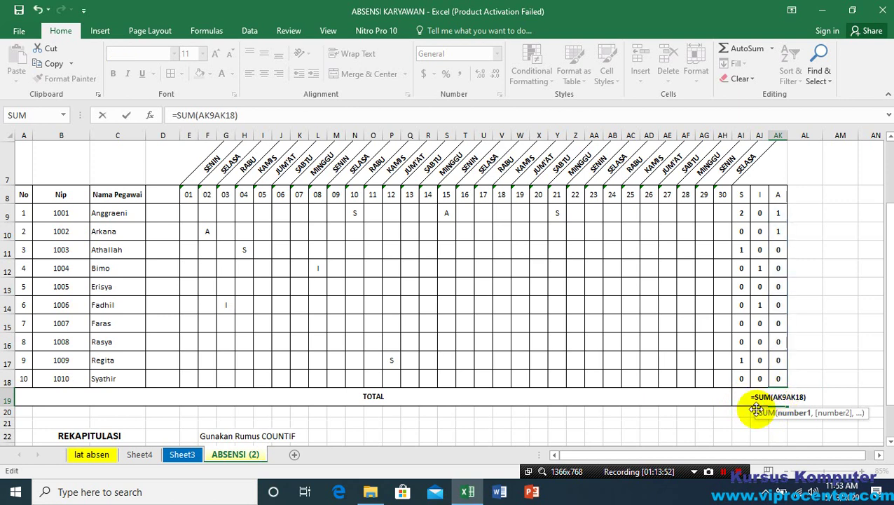
{"action": "key", "text": "Escape"}
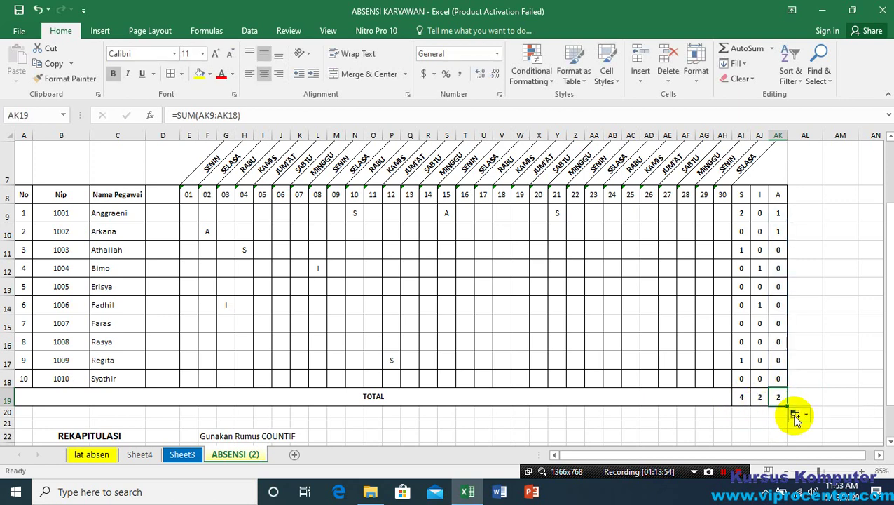
{"action": "left_click", "coordinate": [761, 395]}
{"action": "key", "text": "Delete"}
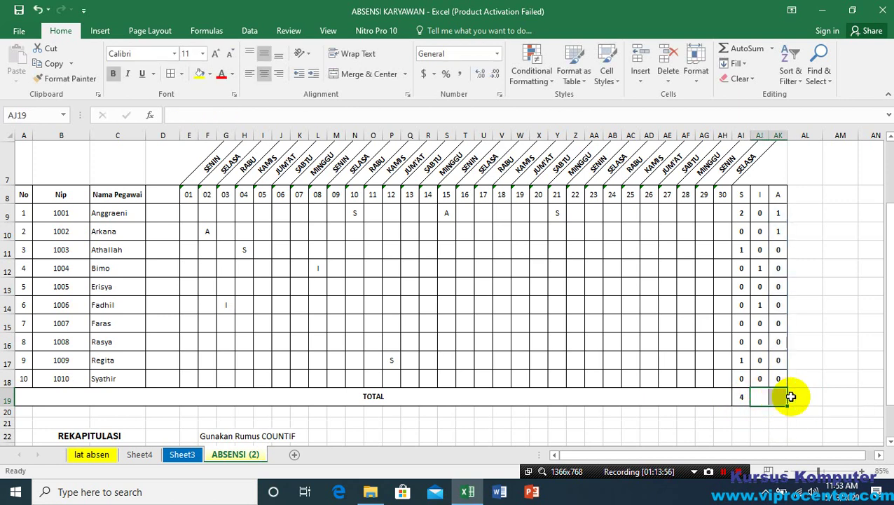
{"action": "left_click", "coordinate": [805, 394]}
Step: Copy the S total formula in AI19 across the empty I and A total cells with the fill handle
{"action": "left_click", "coordinate": [740, 396]}
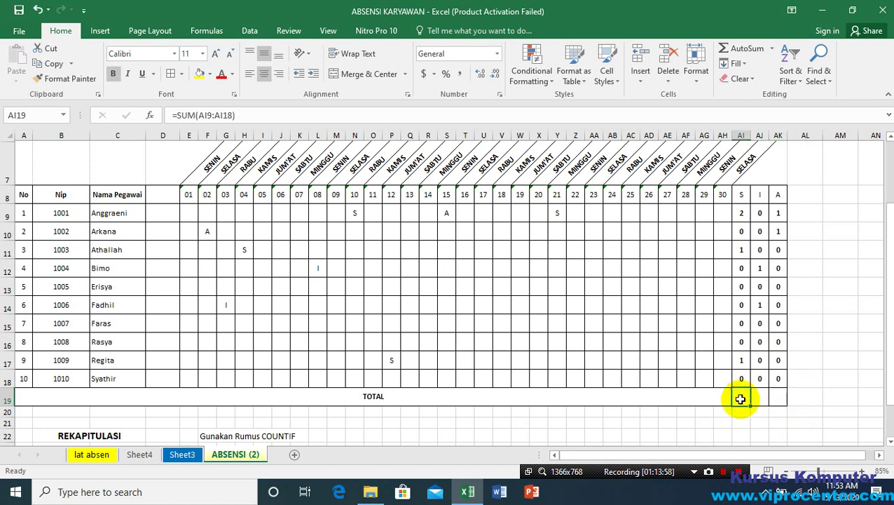
{"action": "left_click", "coordinate": [758, 395]}
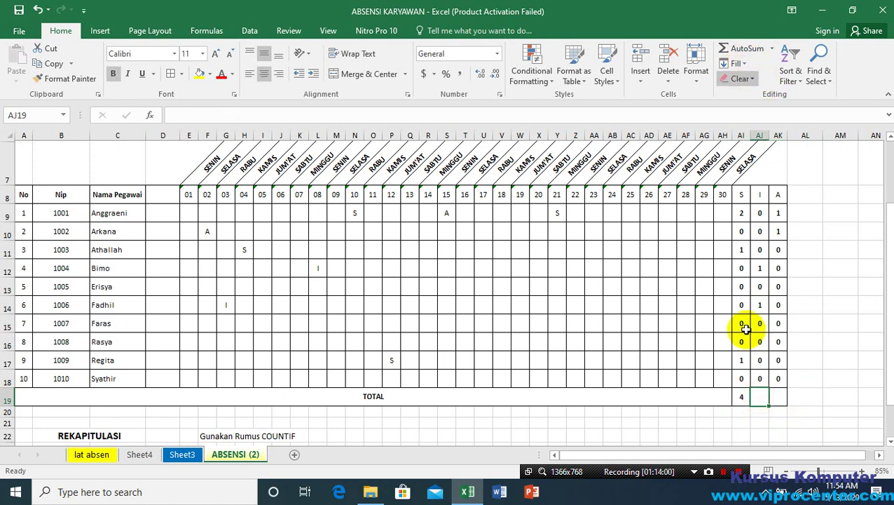
{"action": "left_click", "coordinate": [741, 395]}
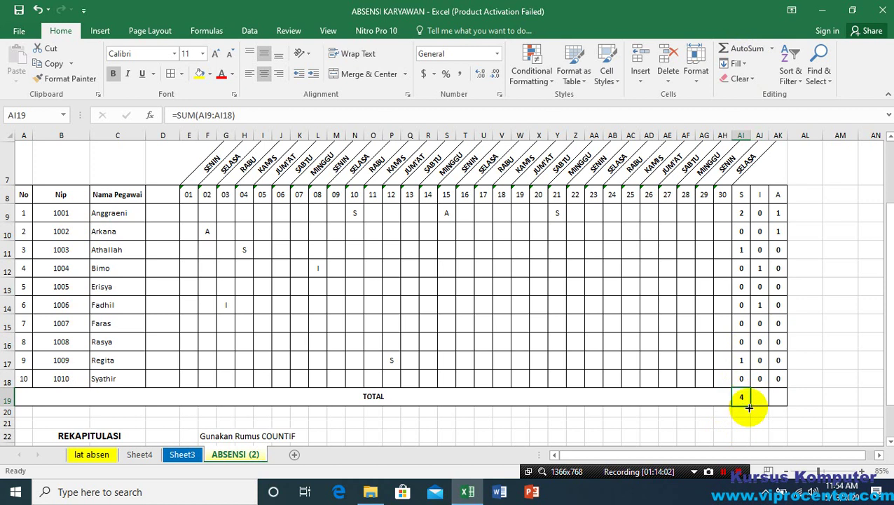
{"action": "left_click_drag", "start_coordinate": [750, 406], "coordinate": [780, 407]}
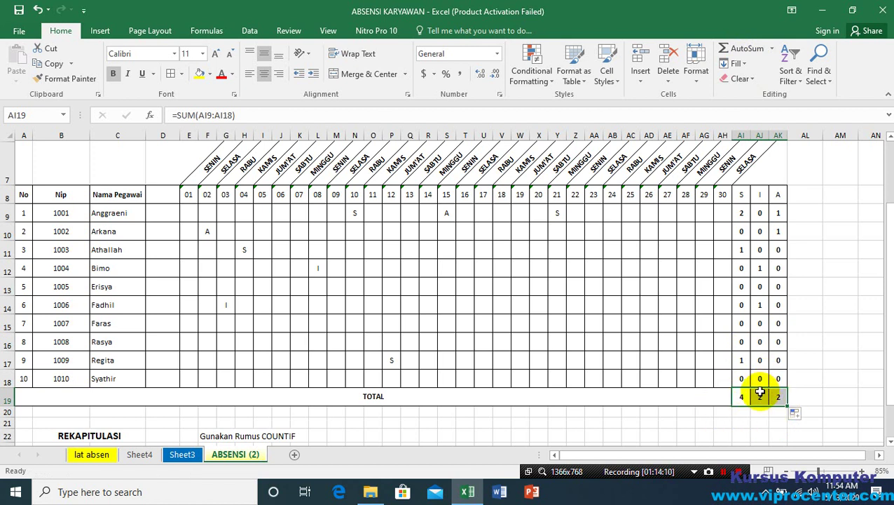
Step: Check the copied formulas in the TOTAL row and delete the I and A totals in AJ19:AK19
{"action": "left_click", "coordinate": [758, 397]}
{"action": "left_click", "coordinate": [741, 396]}
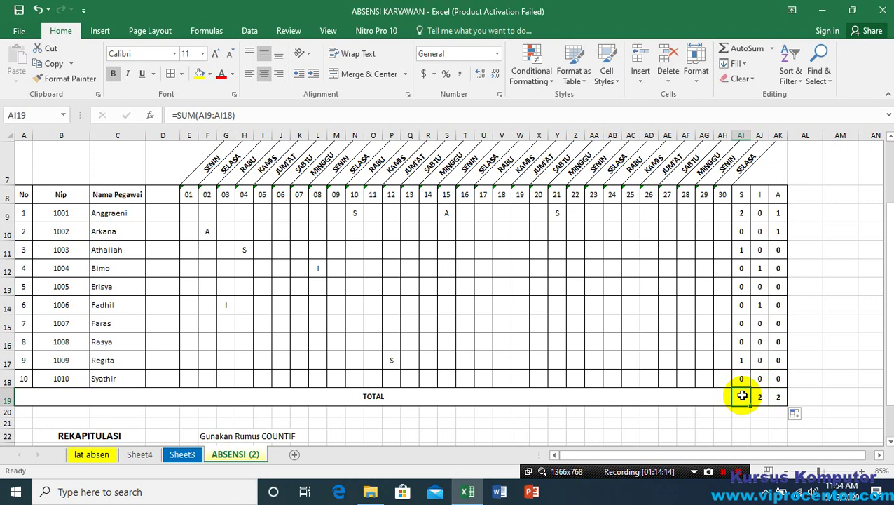
{"action": "left_click", "coordinate": [757, 394]}
{"action": "left_click", "coordinate": [743, 397]}
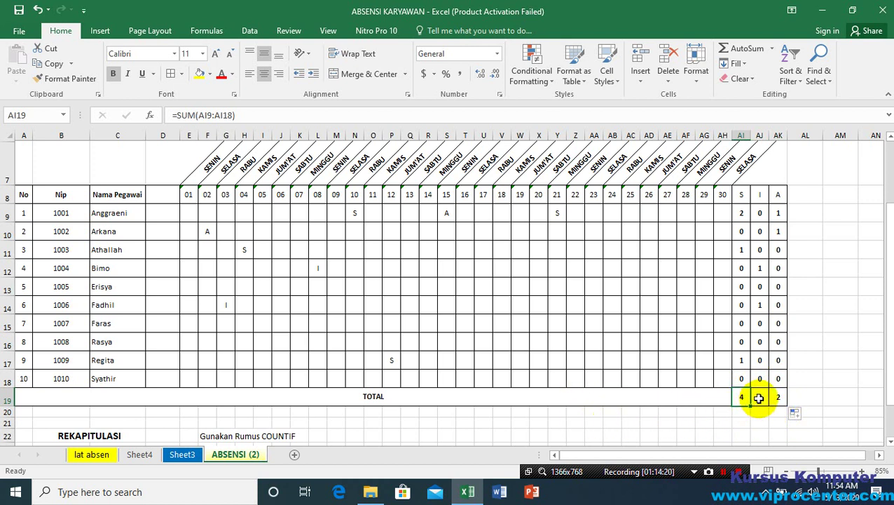
{"action": "left_click_drag", "start_coordinate": [759, 397], "coordinate": [775, 397]}
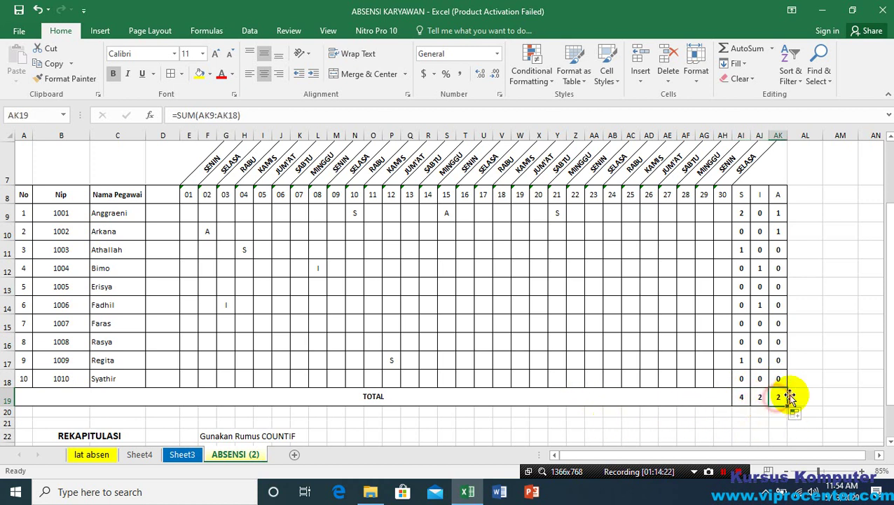
{"action": "left_click", "coordinate": [774, 396]}
{"action": "left_click", "coordinate": [756, 395]}
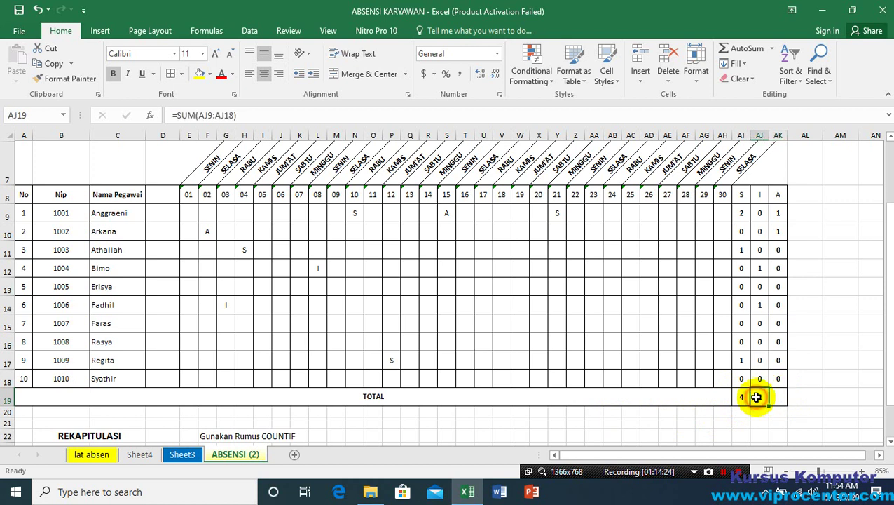
{"action": "key", "text": "Delete"}
Step: Fill the SUM formula from AI19 into AJ19:AK19 to total the I and A columns
{"action": "left_click", "coordinate": [742, 409]}
{"action": "left_click", "coordinate": [742, 399]}
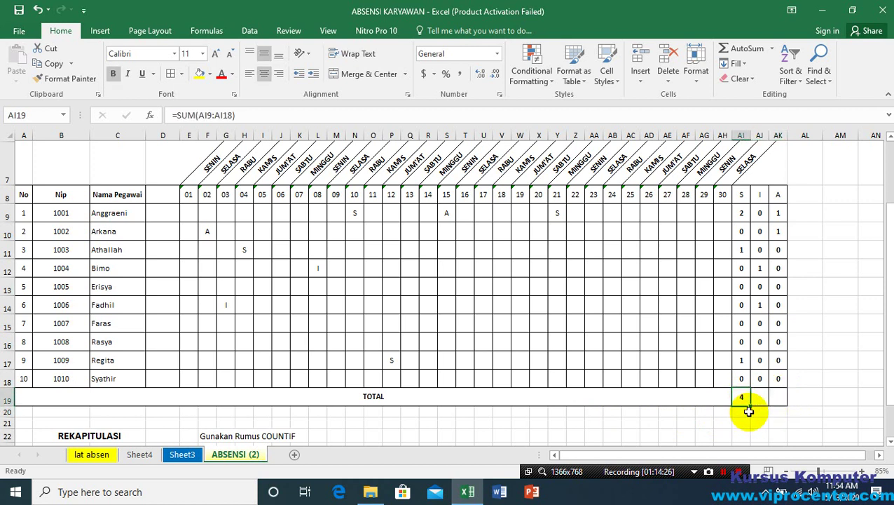
{"action": "left_click_drag", "start_coordinate": [750, 405], "coordinate": [787, 406]}
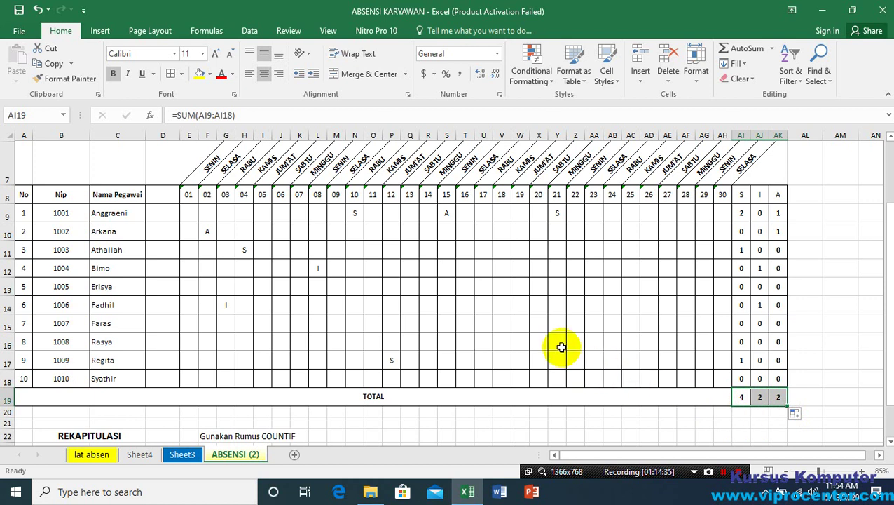
Step: Copy the S total in AI19 across to AK19 once more and save the workbook
{"action": "left_click", "coordinate": [742, 396]}
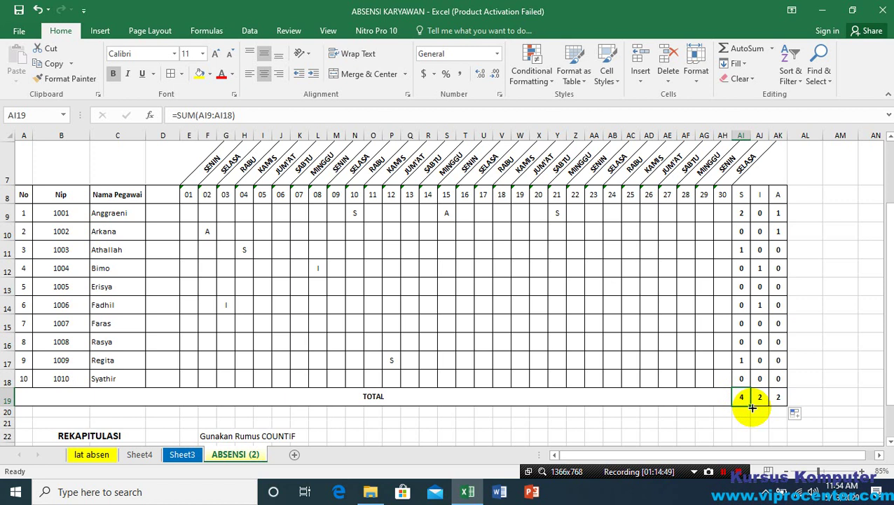
{"action": "left_click_drag", "start_coordinate": [750, 405], "coordinate": [789, 410]}
{"action": "left_click", "coordinate": [686, 421]}
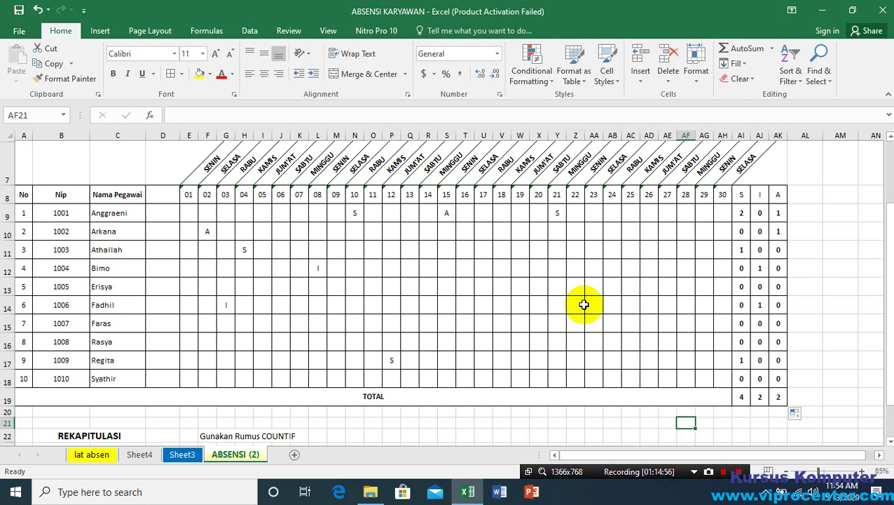
{"action": "left_click", "coordinate": [19, 11]}
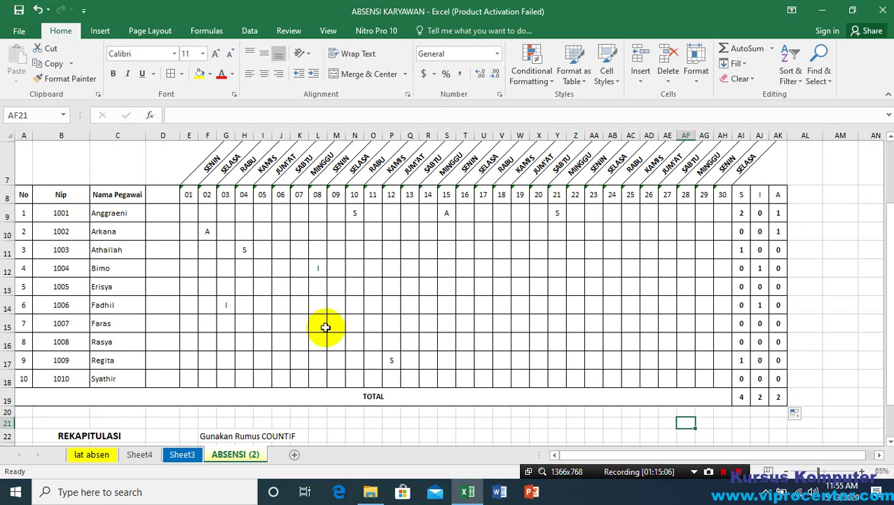
Step: Try merging and centering the ABSENSI KARYAWAN title across A3:AK3, then unmerge it
{"action": "scroll", "coordinate": [332, 360], "scroll_direction": "up", "scroll_amount": 2}
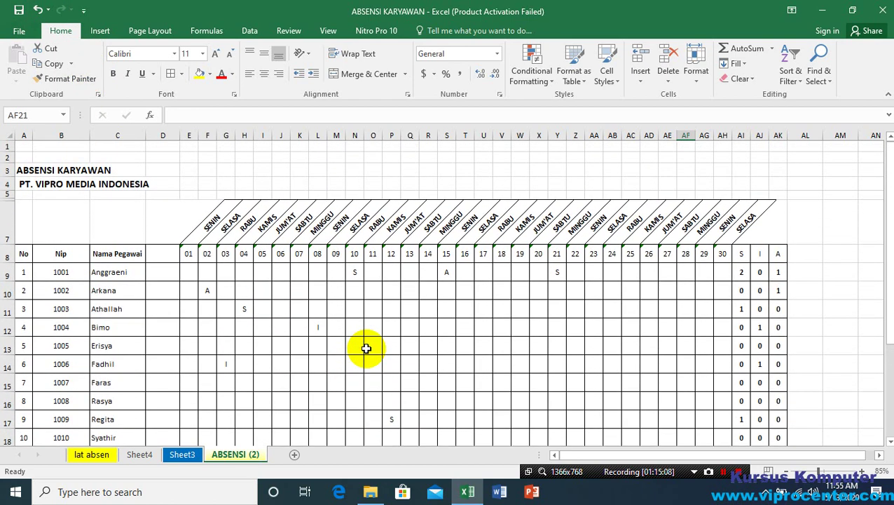
{"action": "left_click", "coordinate": [25, 170]}
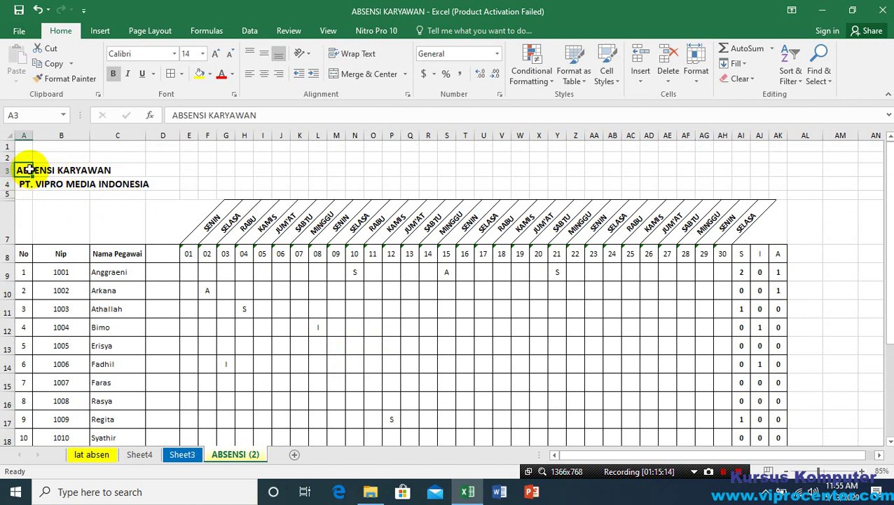
{"action": "left_click", "coordinate": [777, 172]}
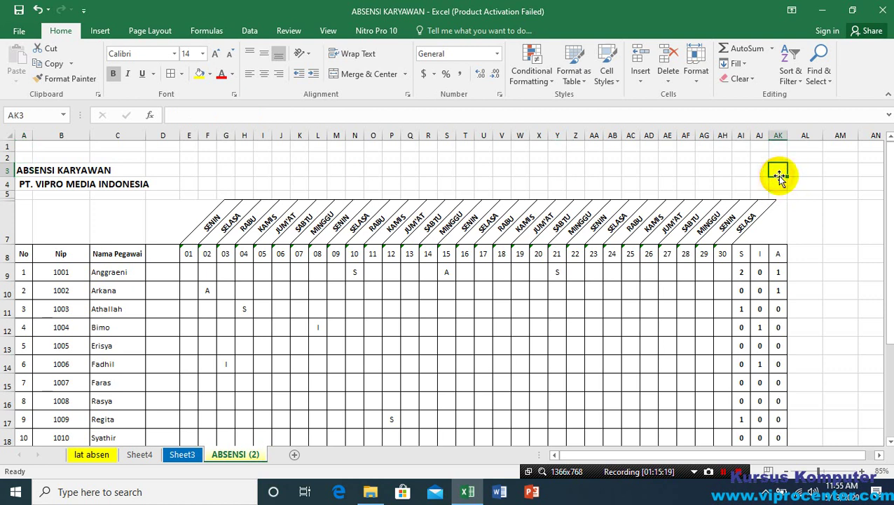
{"action": "left_click", "coordinate": [22, 170]}
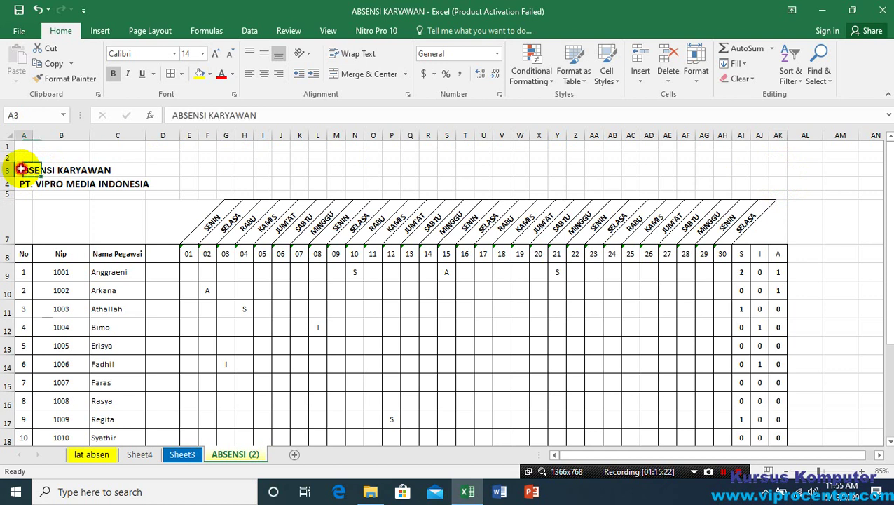
{"action": "left_click_drag", "start_coordinate": [22, 169], "coordinate": [776, 170]}
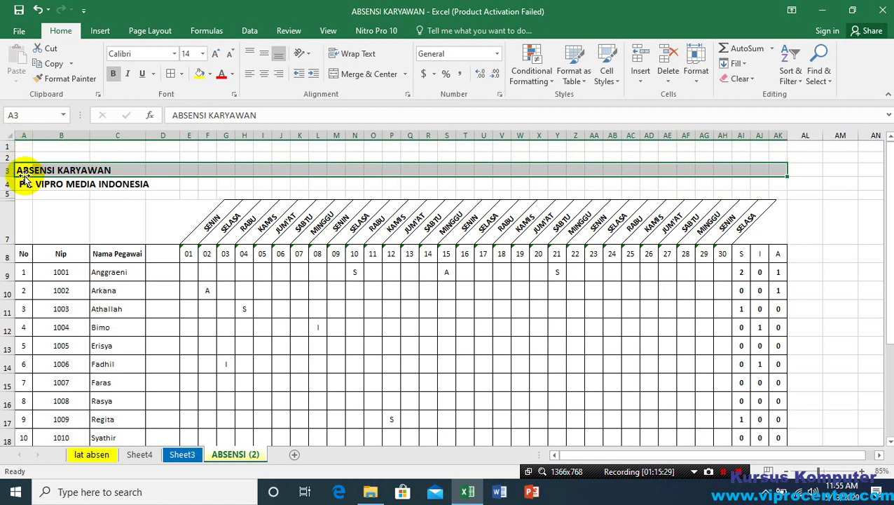
{"action": "left_click_drag", "start_coordinate": [23, 171], "coordinate": [778, 171]}
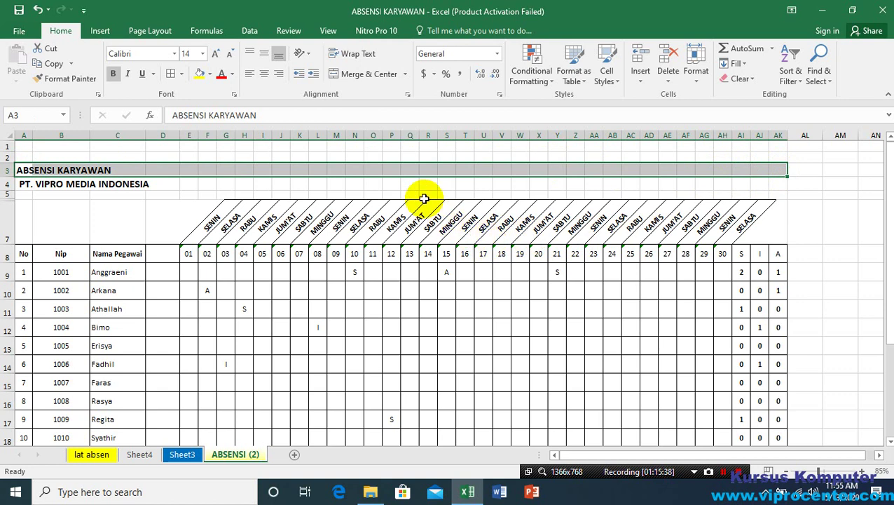
{"action": "left_click", "coordinate": [358, 74]}
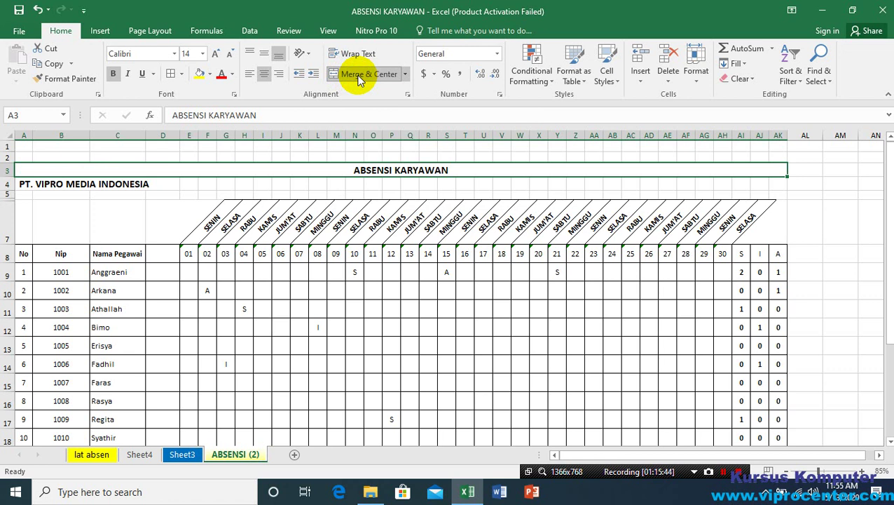
{"action": "left_click", "coordinate": [358, 76]}
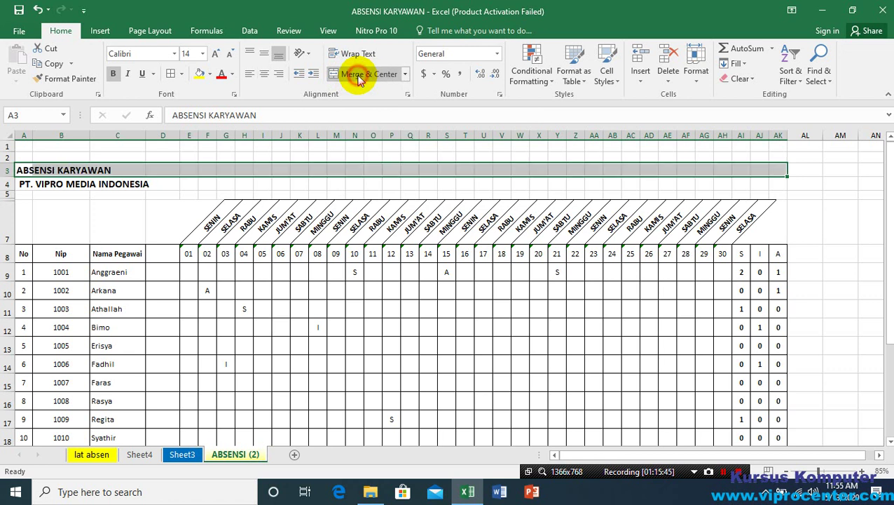
Step: Merge and center the ABSENSI KARYAWAN title across A3:AK3, the full width of the attendance table
{"action": "left_click", "coordinate": [23, 171]}
{"action": "left_click_drag", "start_coordinate": [22, 171], "coordinate": [779, 169]}
{"action": "double_click", "coordinate": [778, 170]}
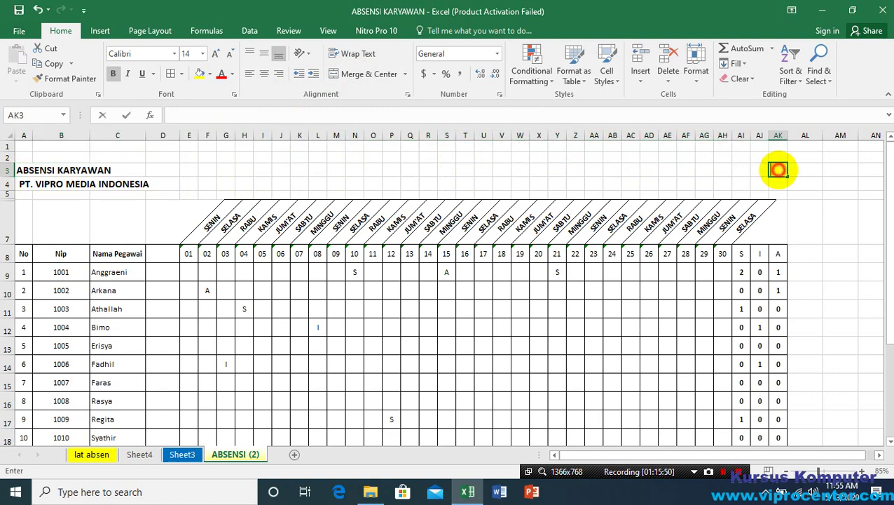
{"action": "left_click_drag", "start_coordinate": [20, 170], "coordinate": [775, 175]}
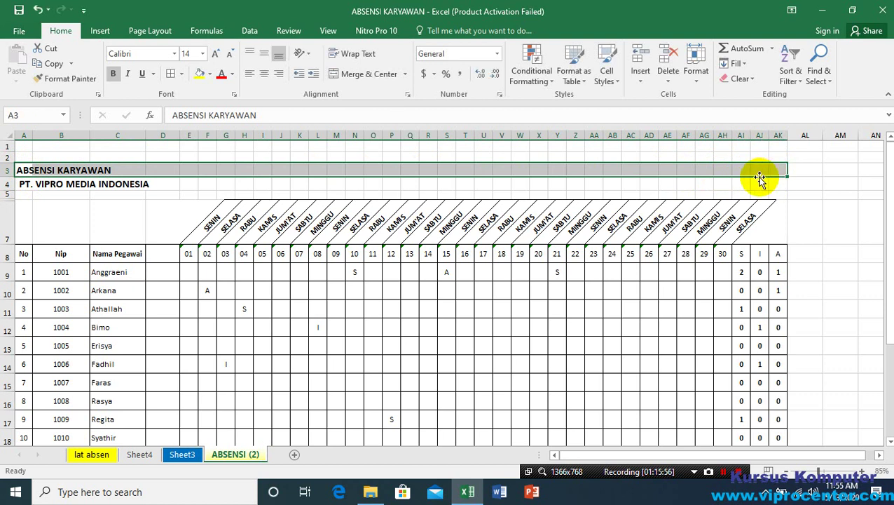
{"action": "left_click", "coordinate": [364, 75]}
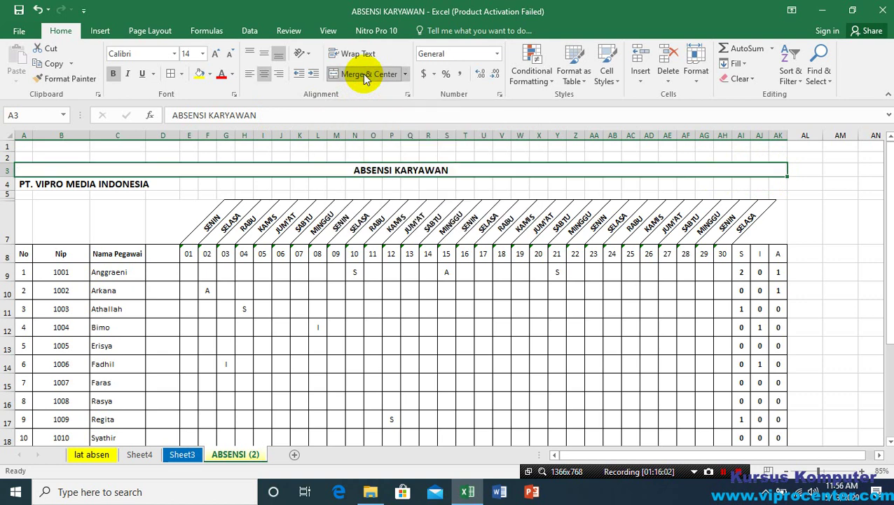
Step: Merge and center the company line PT. VIPRO MEDIA INDONESIA across A4:AK4
{"action": "left_click", "coordinate": [26, 184]}
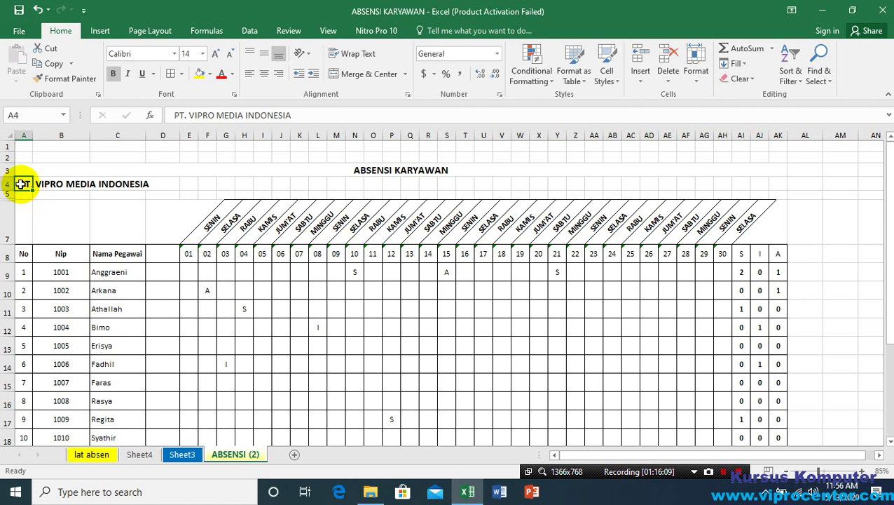
{"action": "left_click_drag", "start_coordinate": [23, 186], "coordinate": [771, 179]}
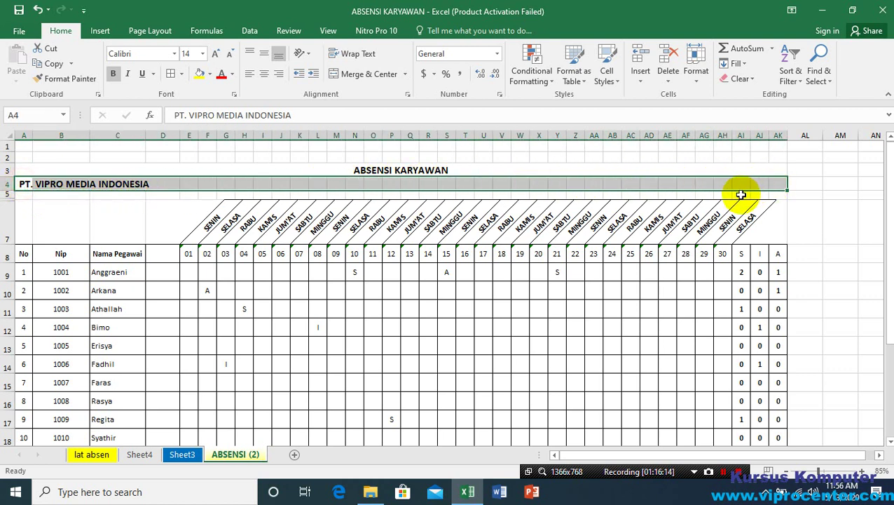
{"action": "left_click", "coordinate": [358, 75]}
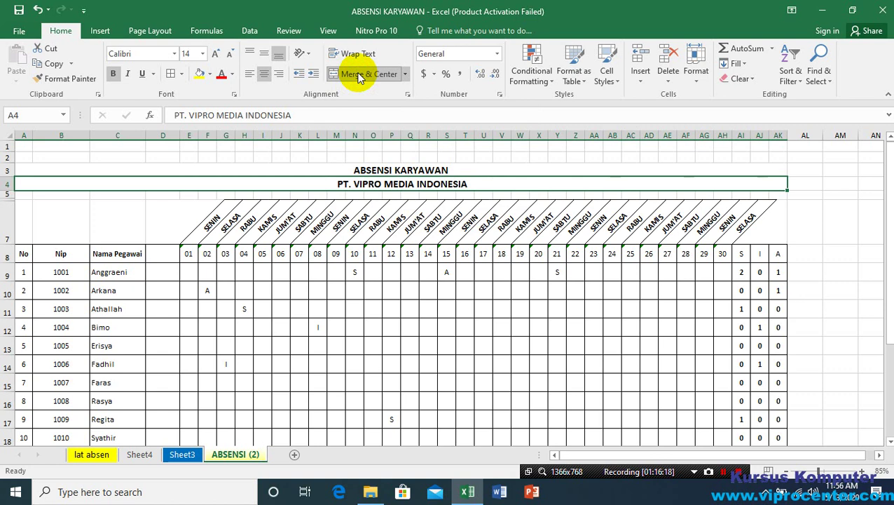
{"action": "left_click", "coordinate": [378, 220]}
{"action": "left_click", "coordinate": [375, 185]}
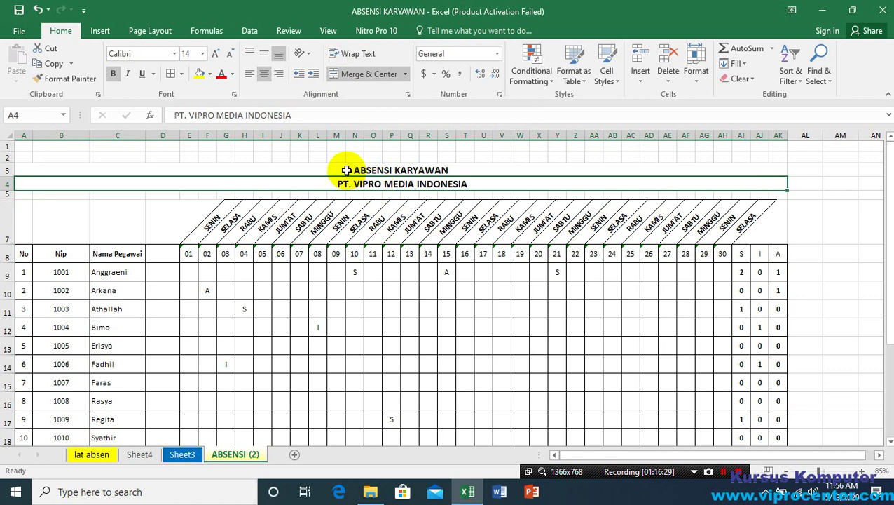
Step: Unmerge the ABSENSI KARYAWAN title in row 3 and merge and center it across A3:AK3 again
{"action": "left_click", "coordinate": [347, 170]}
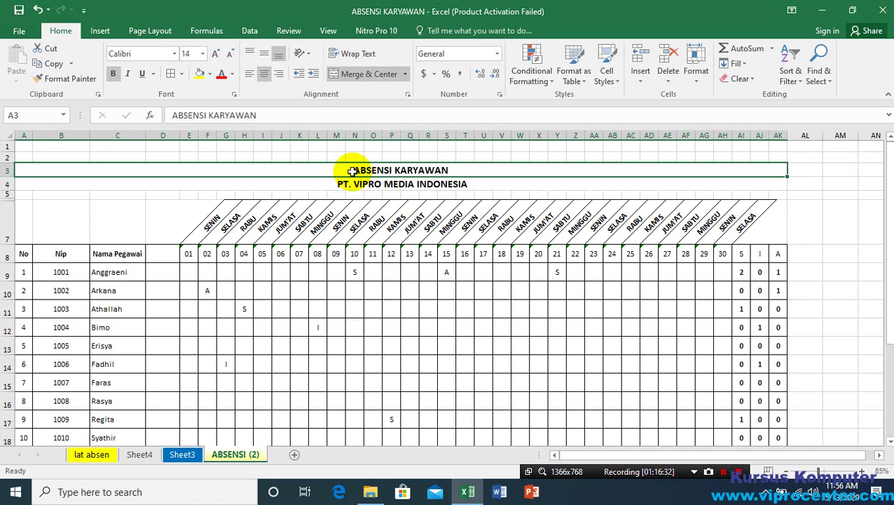
{"action": "left_click", "coordinate": [369, 74]}
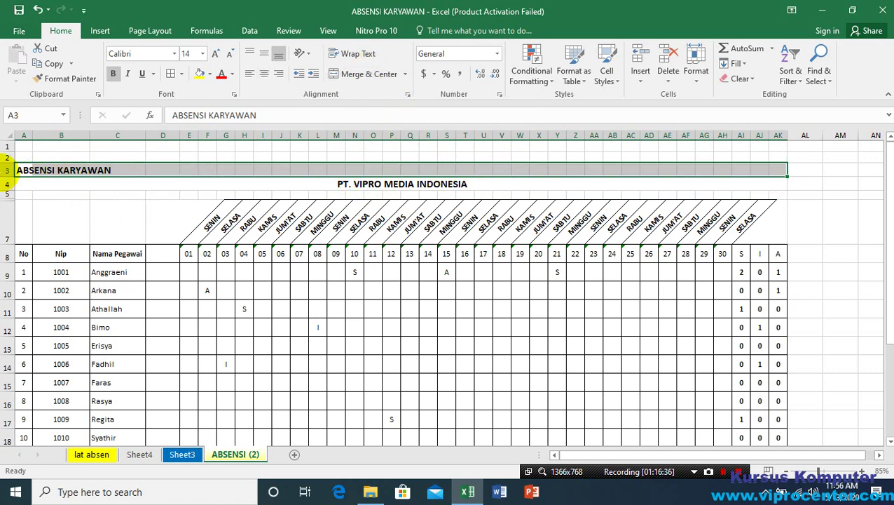
{"action": "left_click", "coordinate": [35, 170]}
{"action": "left_click_drag", "start_coordinate": [39, 171], "coordinate": [780, 173]}
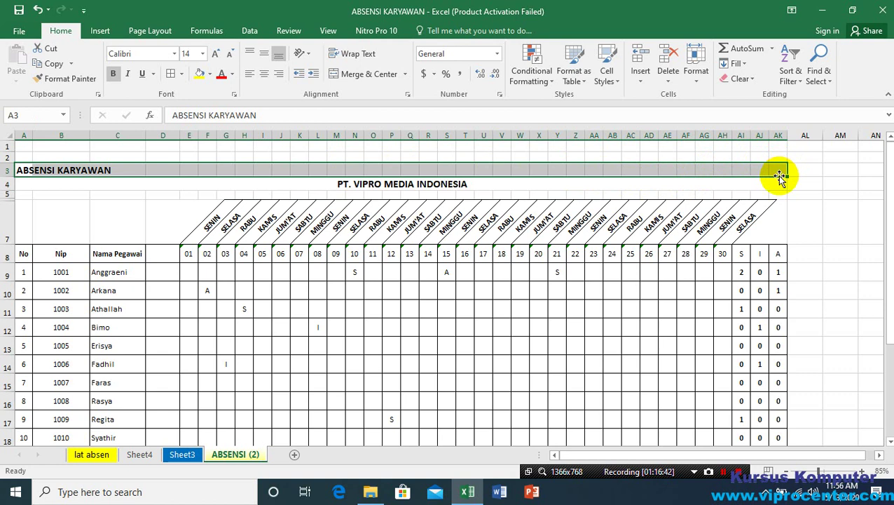
{"action": "left_click", "coordinate": [355, 76]}
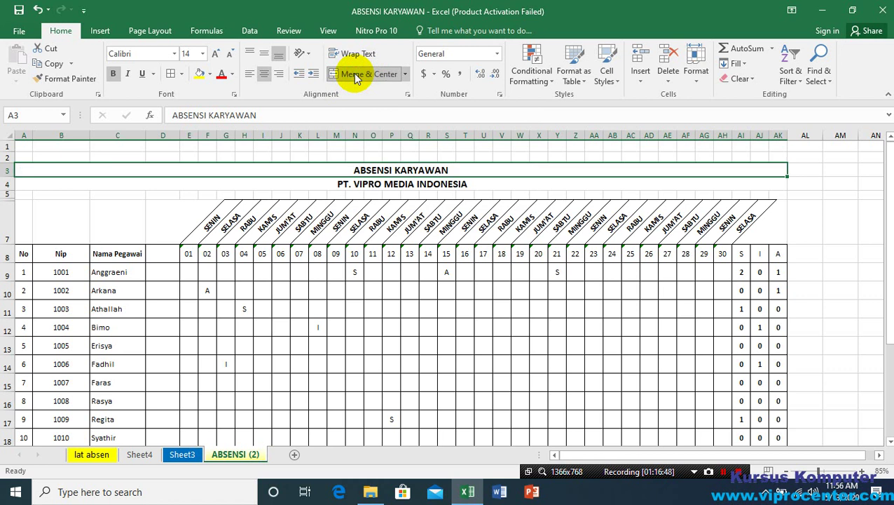
Step: Try font size 12 on both merged title rows, 3 and 4, and enlarge them stepwise to 22
{"action": "mouse_move", "coordinate": [392, 170]}
{"action": "left_mouse_down"}
{"action": "mouse_move", "coordinate": [393, 180]}
{"action": "mouse_move", "coordinate": [381, 168]}
{"action": "mouse_move", "coordinate": [382, 179]}
{"action": "left_mouse_up"}
{"action": "left_click", "coordinate": [390, 182]}
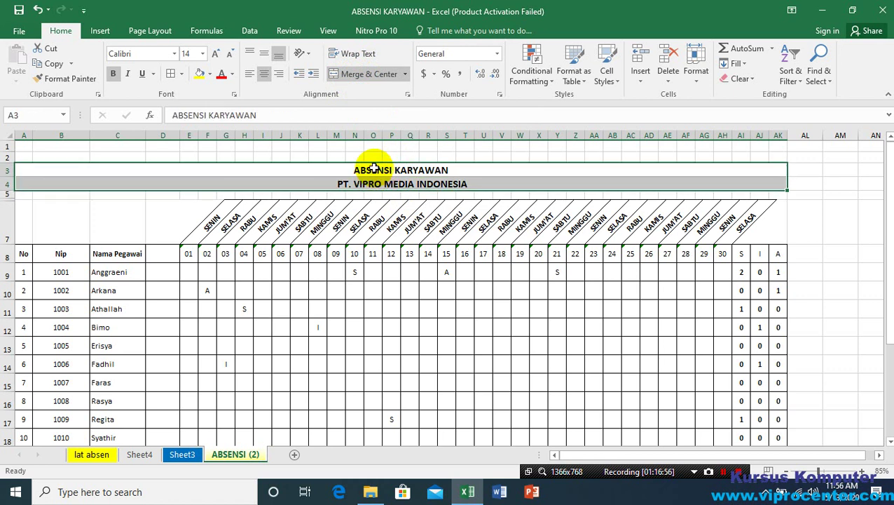
{"action": "left_click", "coordinate": [202, 54]}
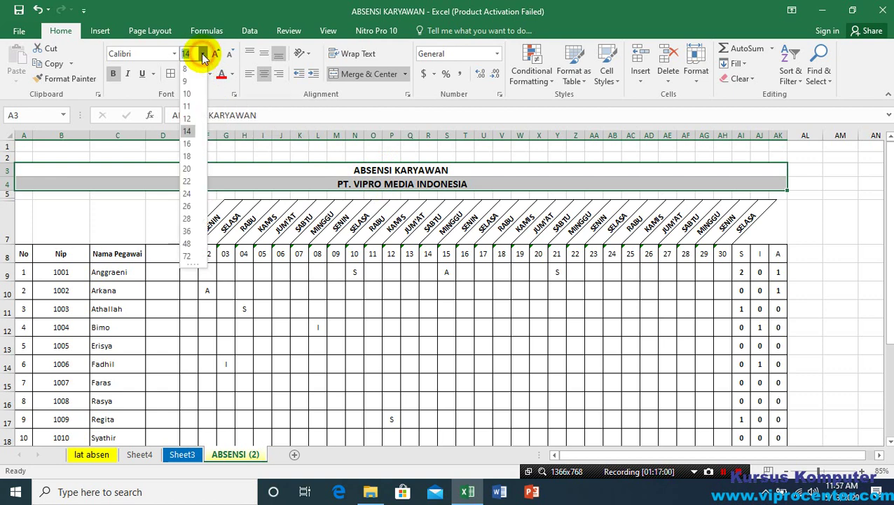
{"action": "left_click", "coordinate": [188, 121]}
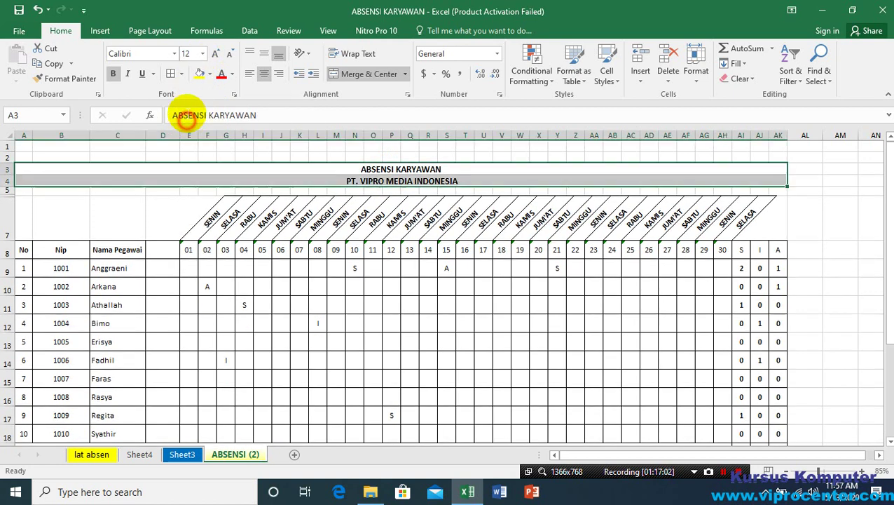
{"action": "left_click", "coordinate": [215, 56]}
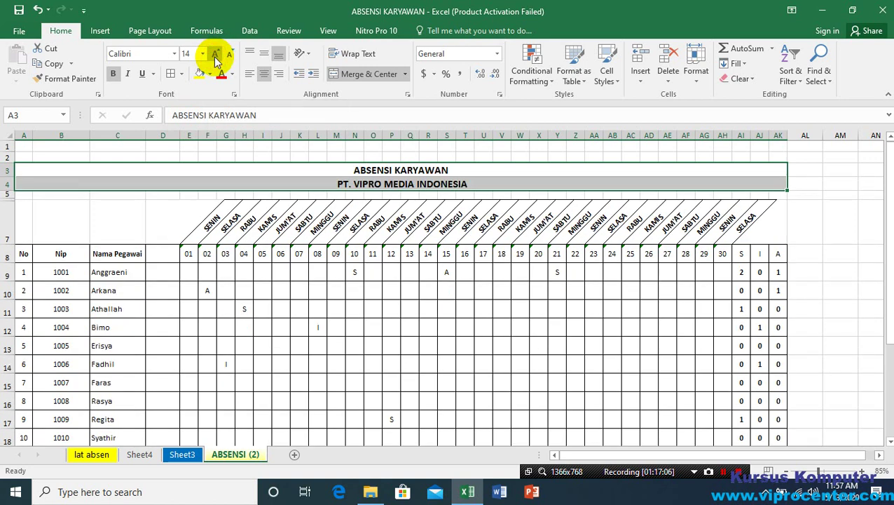
{"action": "left_click", "coordinate": [215, 56]}
{"action": "left_click", "coordinate": [216, 57]}
{"action": "left_click", "coordinate": [216, 57]}
{"action": "left_click", "coordinate": [217, 58]}
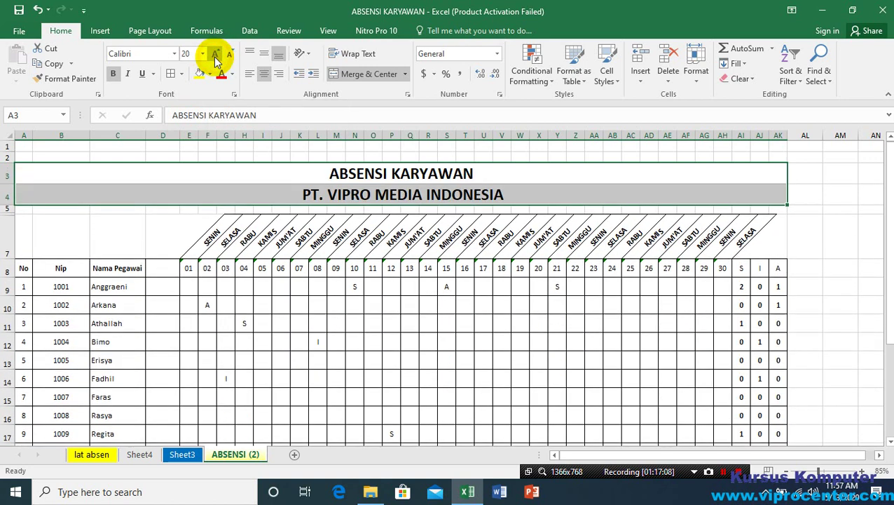
Step: Reduce the font size of both title rows and settle on 16
{"action": "left_click", "coordinate": [229, 56]}
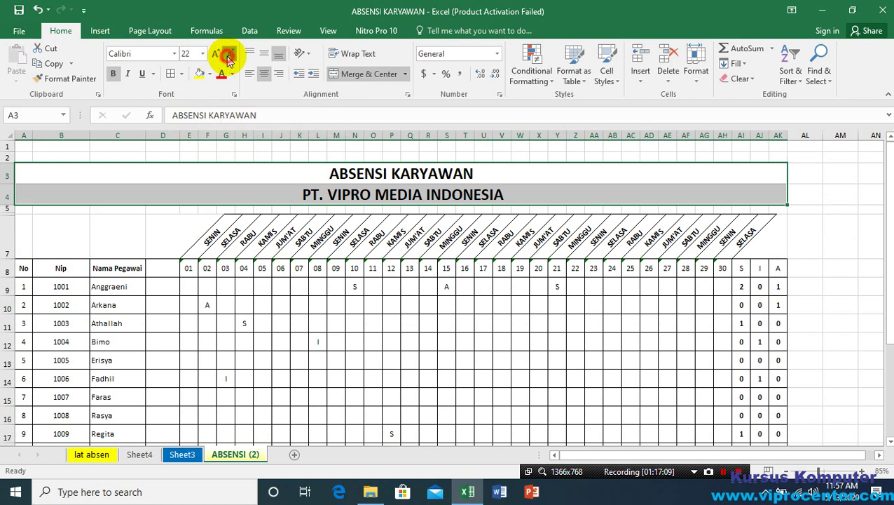
{"action": "left_click", "coordinate": [230, 56]}
{"action": "left_click", "coordinate": [230, 56]}
{"action": "left_click", "coordinate": [230, 56]}
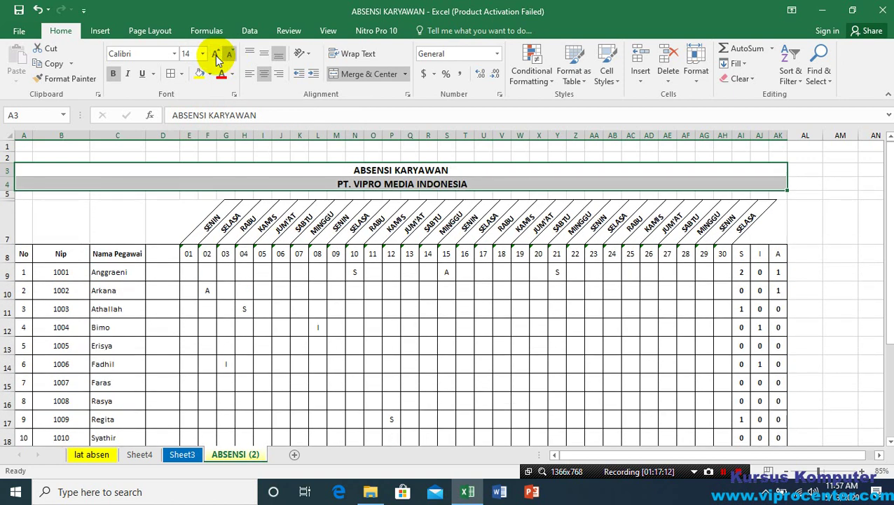
{"action": "left_click", "coordinate": [215, 58]}
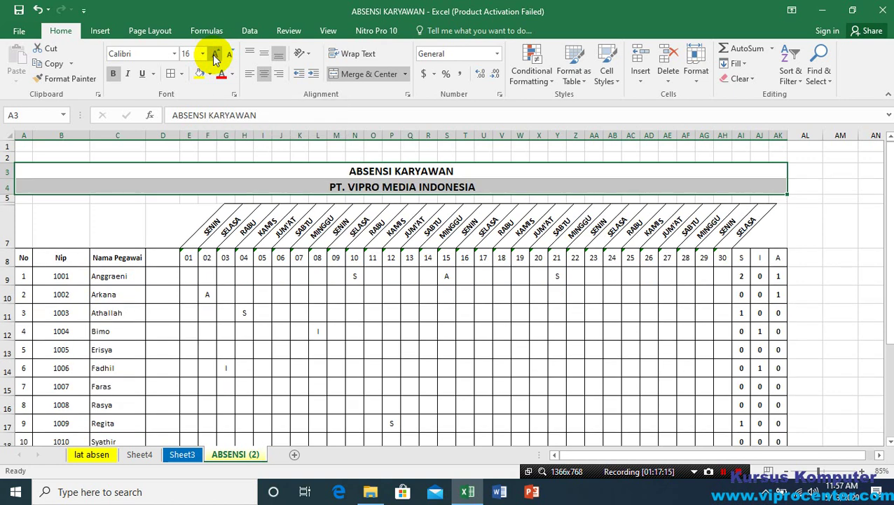
Step: Toggle bold off and back on for the two title rows, leaving them bold
{"action": "left_click", "coordinate": [113, 75]}
{"action": "left_click", "coordinate": [112, 74]}
{"action": "left_click", "coordinate": [112, 75]}
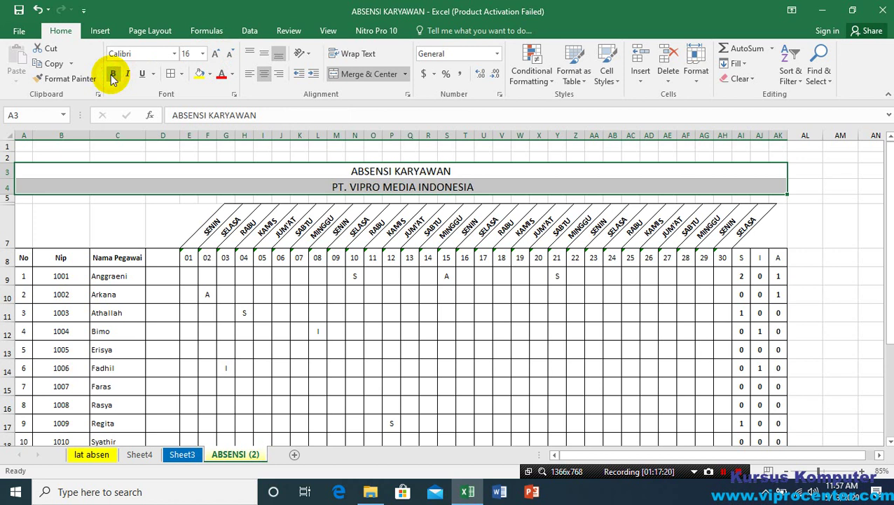
{"action": "left_click", "coordinate": [112, 74]}
{"action": "left_click", "coordinate": [112, 74]}
{"action": "left_click", "coordinate": [112, 74]}
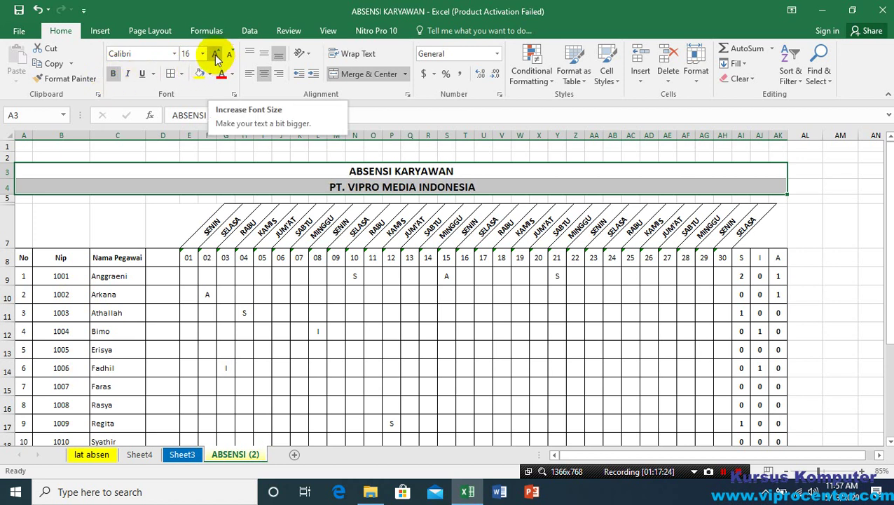
Step: Change the font color of both title rows, ABSENSI KARYAWAN and PT. VIPRO MEDIA INDONESIA, to the standard Blue
{"action": "left_click", "coordinate": [330, 170]}
{"action": "left_click_drag", "start_coordinate": [331, 182], "coordinate": [329, 177]}
{"action": "left_click", "coordinate": [330, 169]}
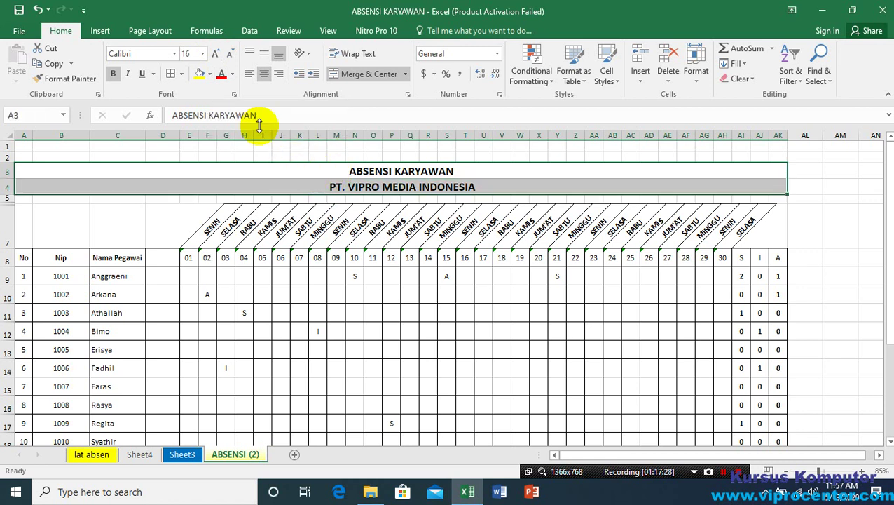
{"action": "left_click", "coordinate": [233, 75]}
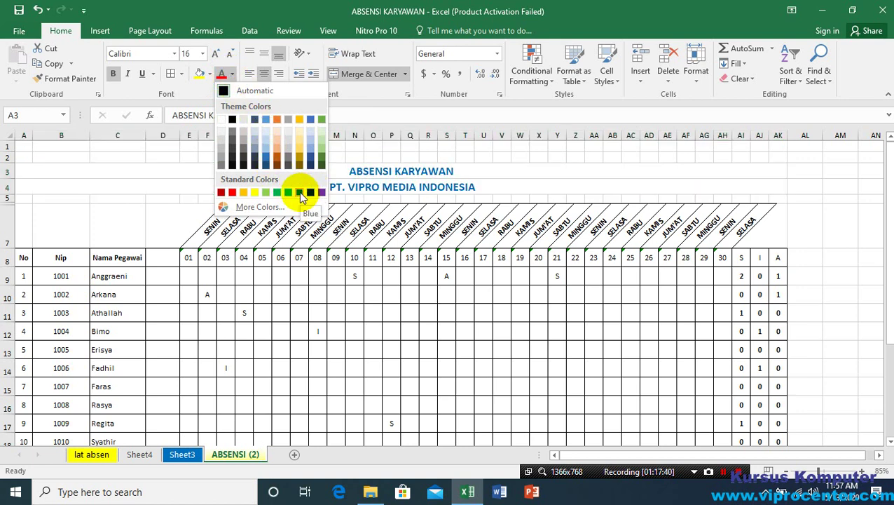
{"action": "left_click", "coordinate": [299, 192]}
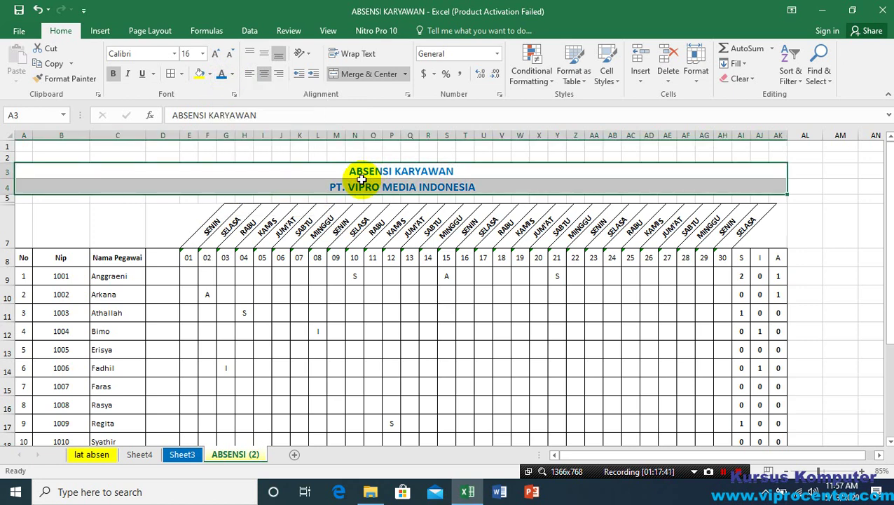
Step: Change the font color of the slanted weekday names in E7:AH7 to blue
{"action": "left_click", "coordinate": [317, 235]}
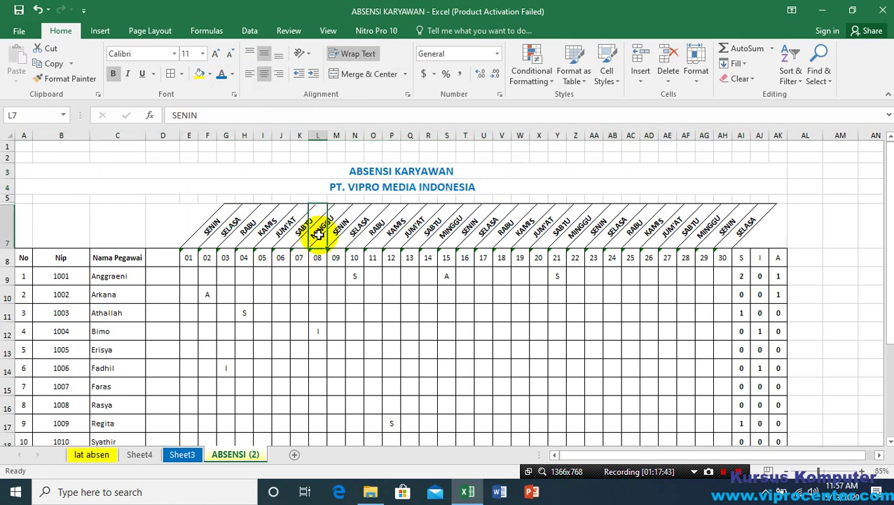
{"action": "left_click", "coordinate": [191, 232]}
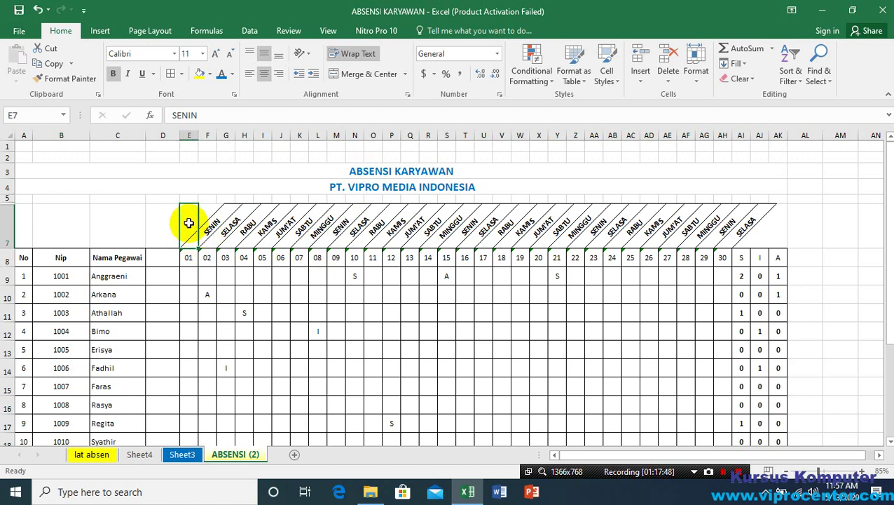
{"action": "left_click_drag", "start_coordinate": [189, 223], "coordinate": [724, 226]}
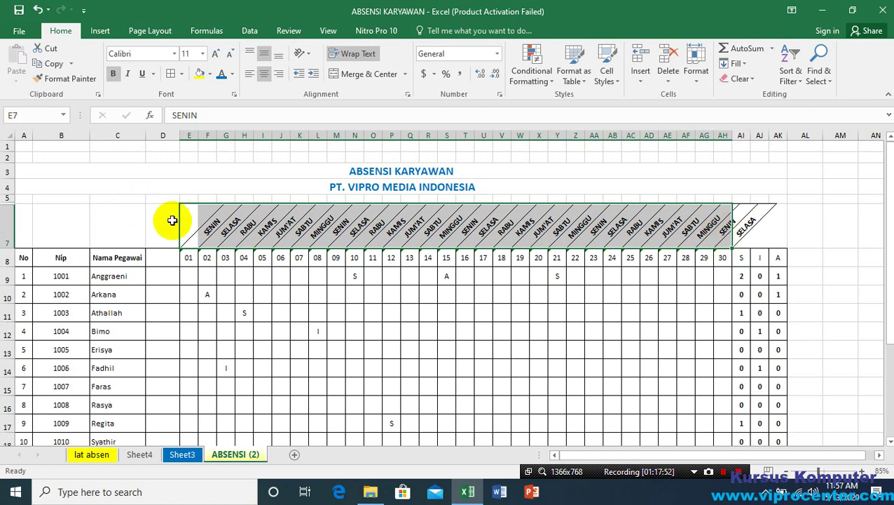
{"action": "left_click_drag", "start_coordinate": [186, 226], "coordinate": [725, 239]}
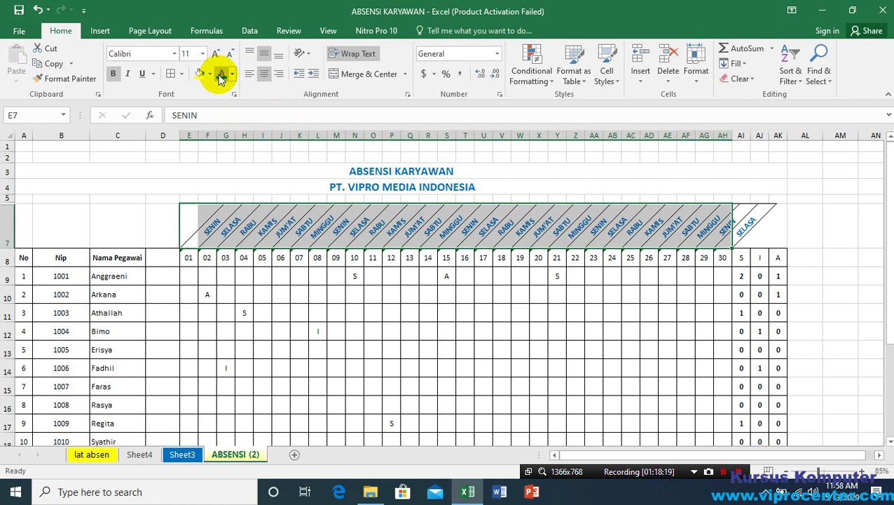
{"action": "left_click", "coordinate": [222, 77]}
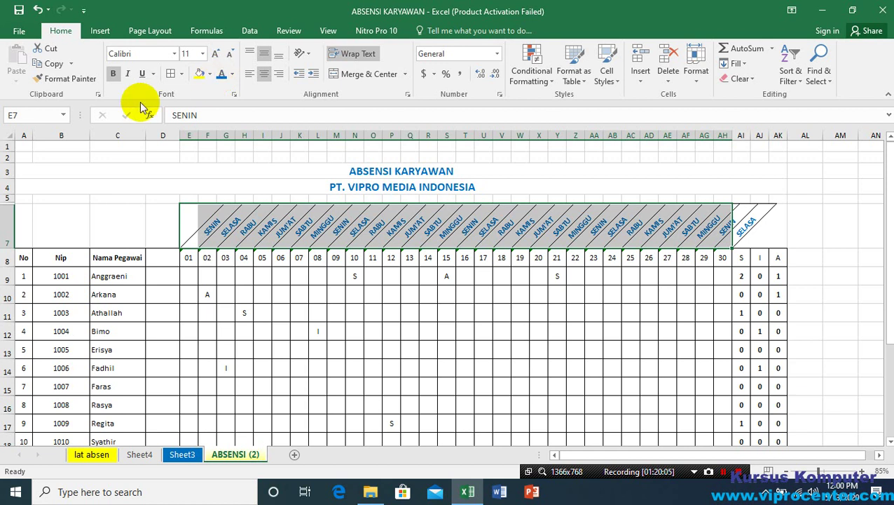
Step: Try a standard Yellow fill on the weekday cells E7:AH7 and clear it with No Fill
{"action": "left_click", "coordinate": [211, 75]}
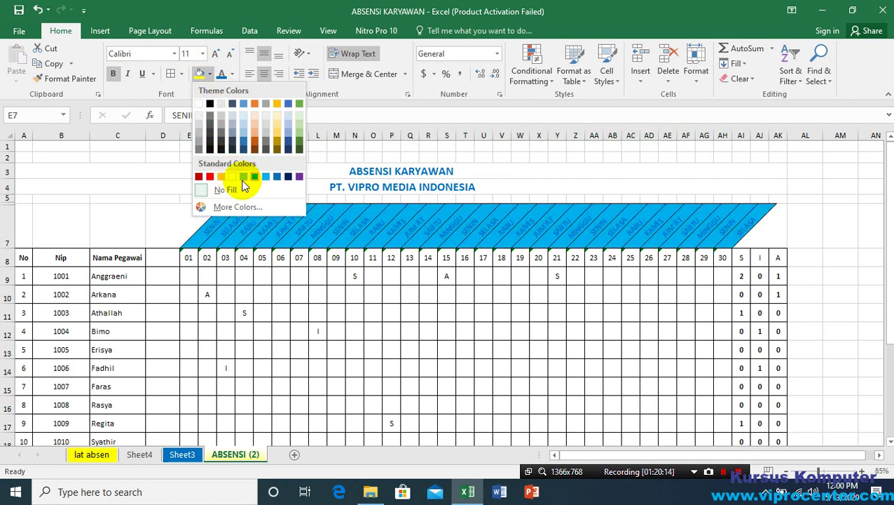
{"action": "left_click", "coordinate": [232, 176]}
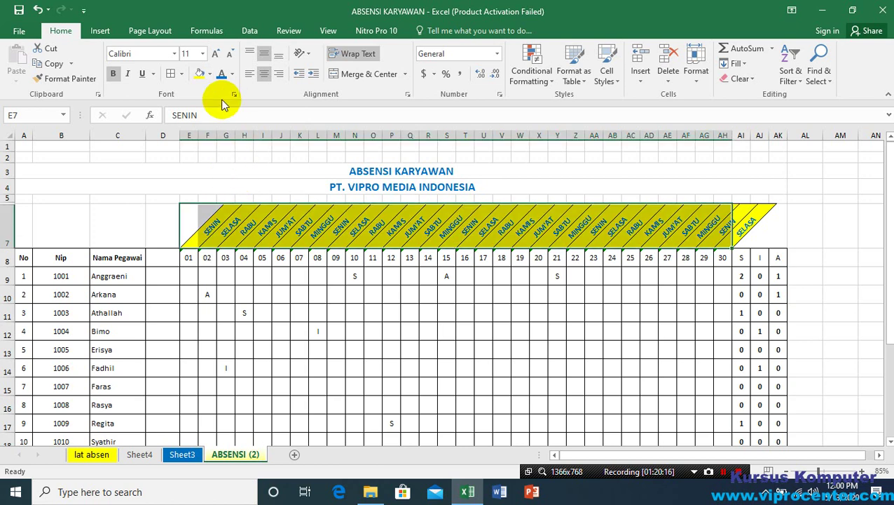
{"action": "left_click", "coordinate": [210, 73]}
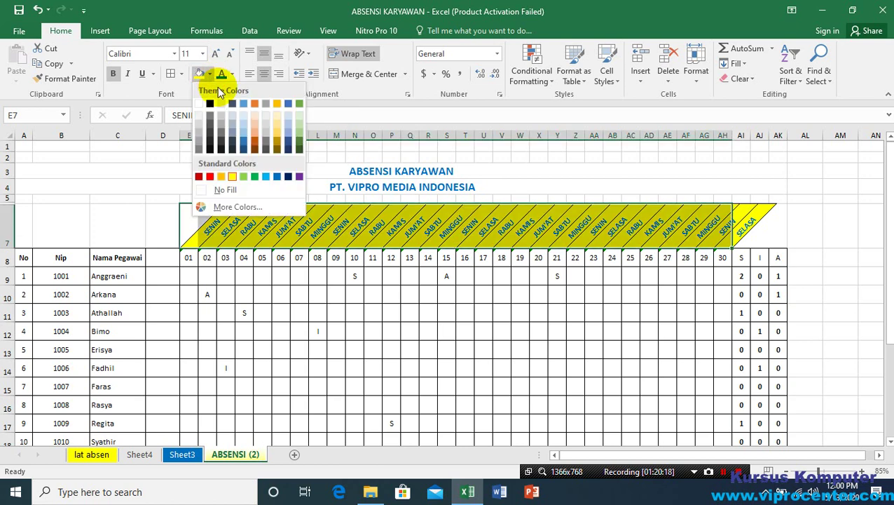
{"action": "left_click", "coordinate": [232, 193]}
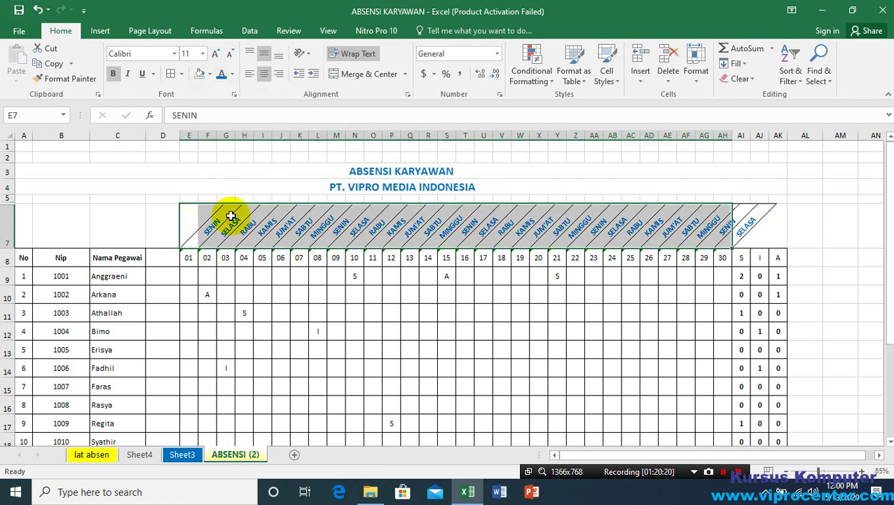
Step: Set the font color of the weekday names in E7:AH7 to the black theme color
{"action": "left_click", "coordinate": [189, 230]}
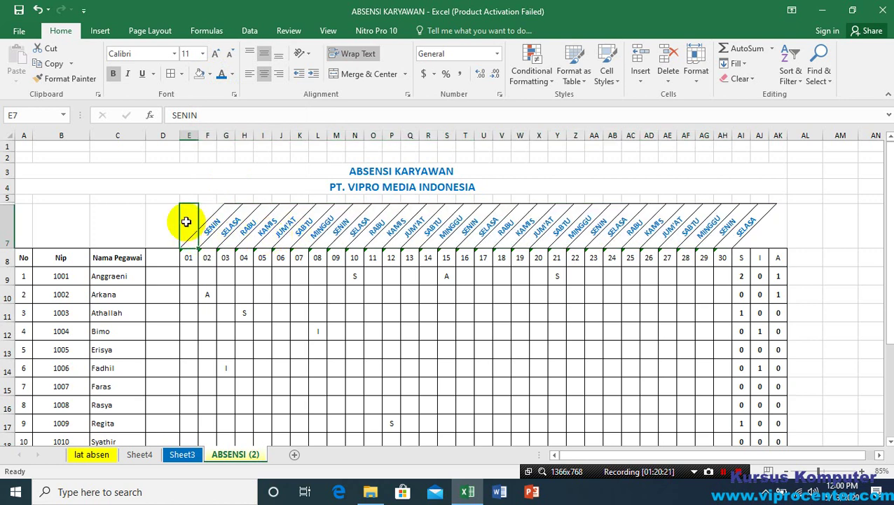
{"action": "left_click_drag", "start_coordinate": [186, 222], "coordinate": [723, 236]}
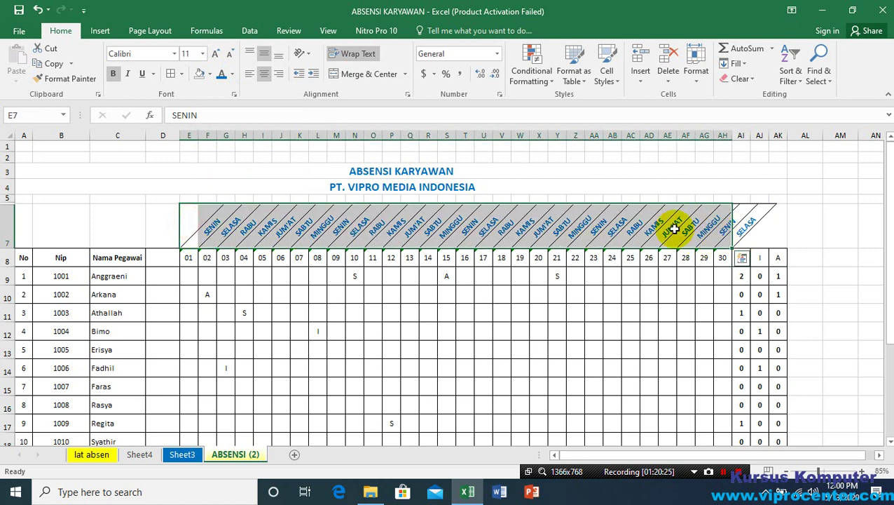
{"action": "left_click", "coordinate": [233, 75]}
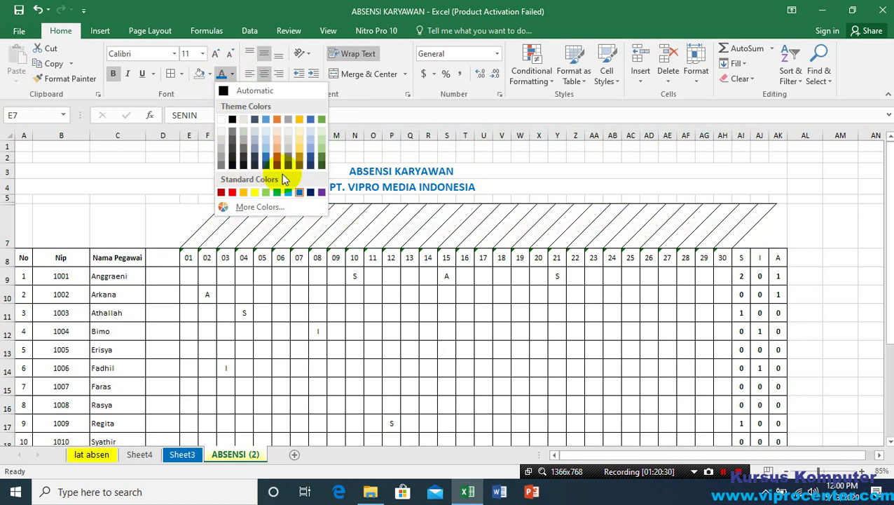
{"action": "left_click", "coordinate": [232, 120]}
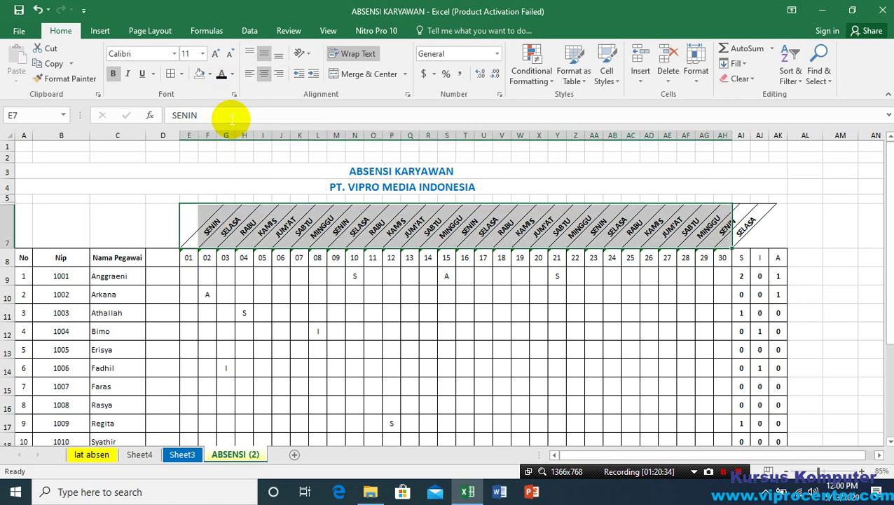
Step: Fill the weekday cells E7:AH7 with standard Yellow, reapply the same color, and remove the fill again
{"action": "left_click", "coordinate": [210, 74]}
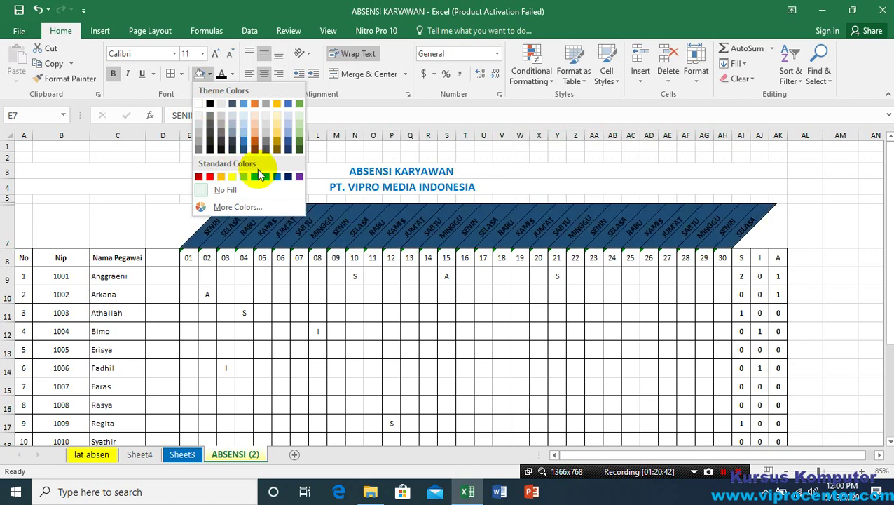
{"action": "left_click", "coordinate": [231, 176]}
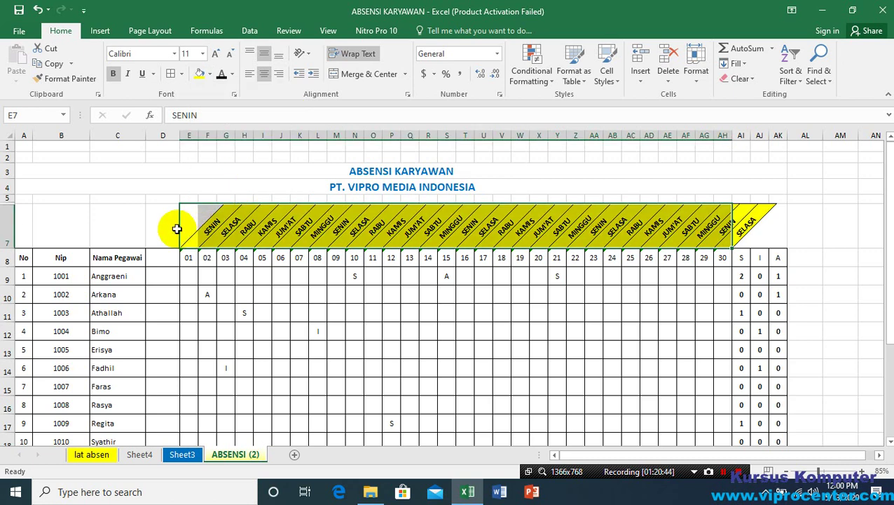
{"action": "left_click", "coordinate": [300, 241]}
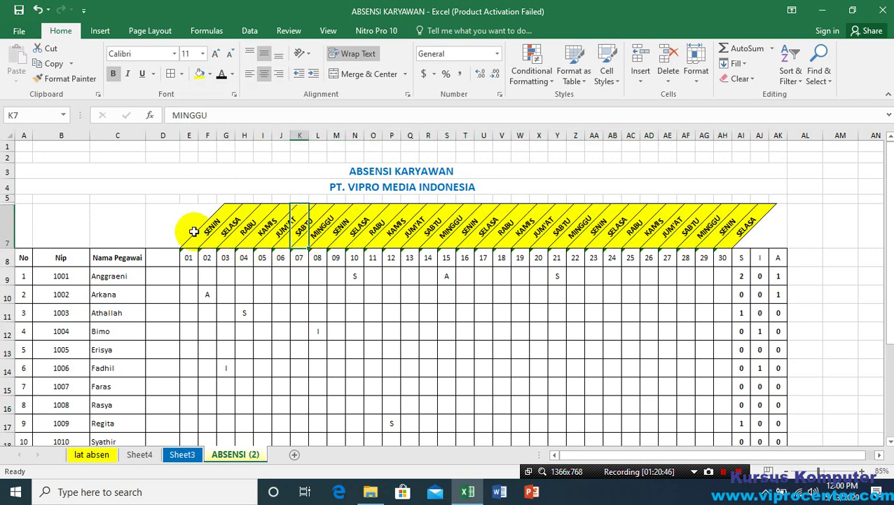
{"action": "left_click_drag", "start_coordinate": [191, 226], "coordinate": [722, 228]}
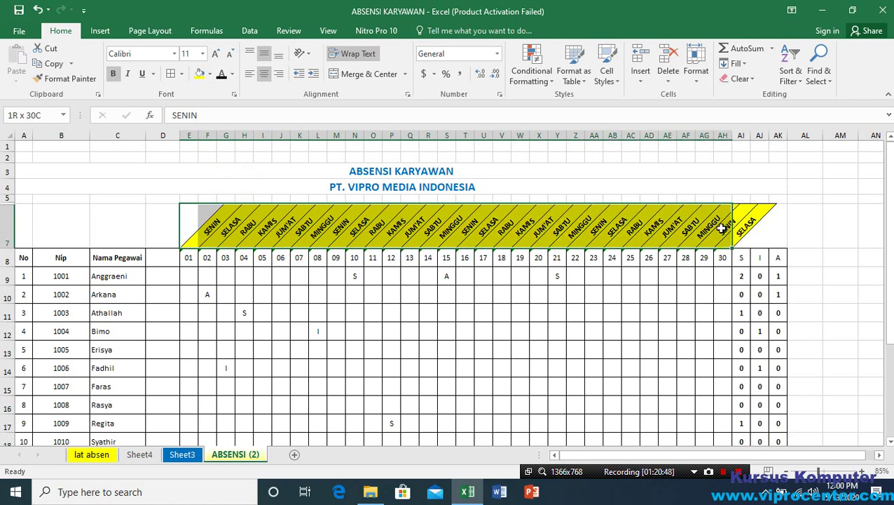
{"action": "left_click", "coordinate": [209, 74]}
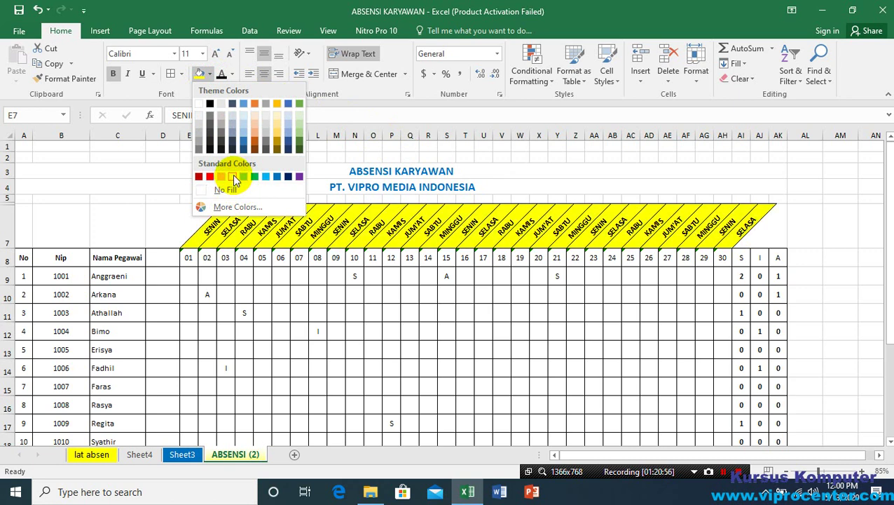
{"action": "left_click", "coordinate": [233, 175]}
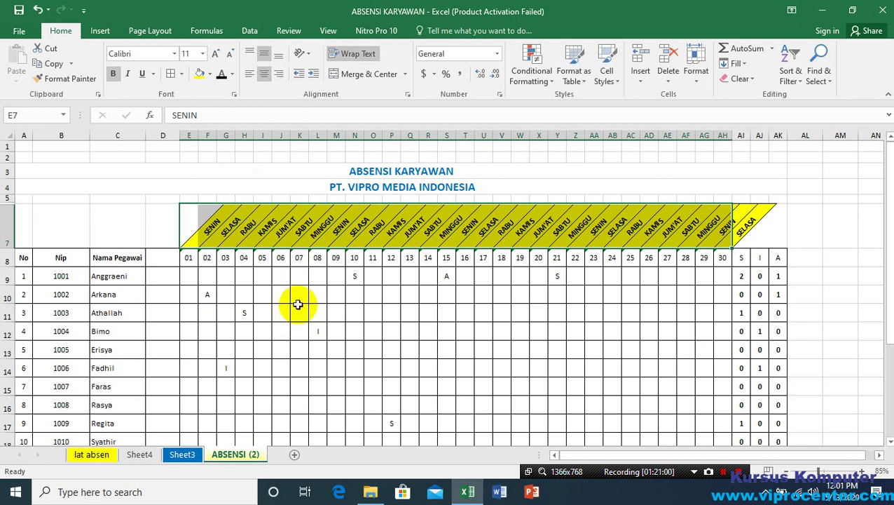
{"action": "left_click", "coordinate": [212, 75]}
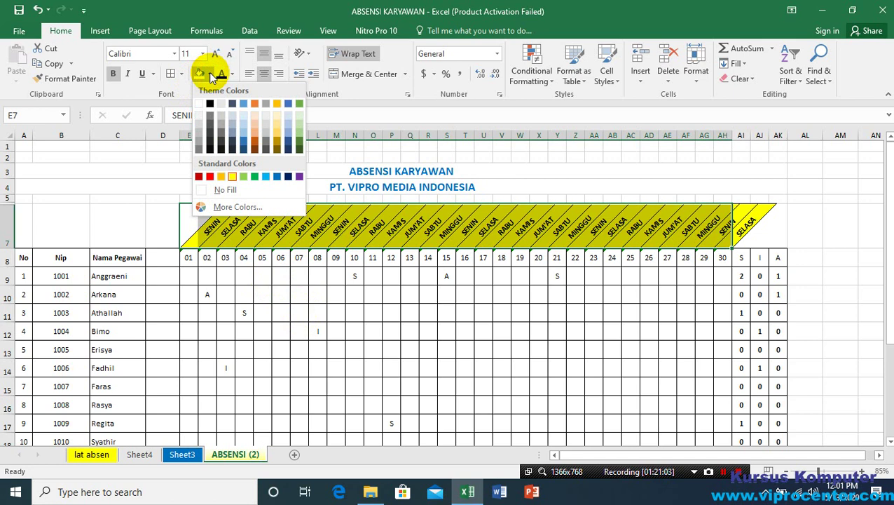
{"action": "left_click", "coordinate": [234, 192]}
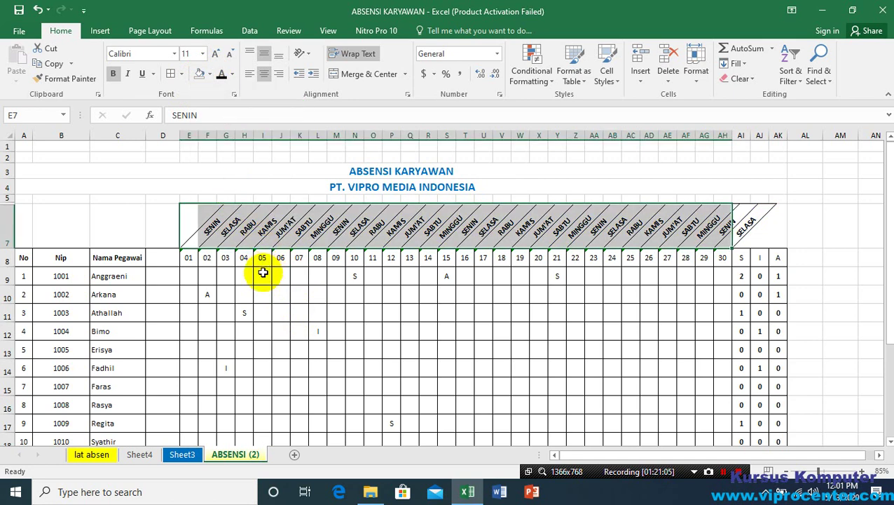
{"action": "left_click", "coordinate": [309, 317]}
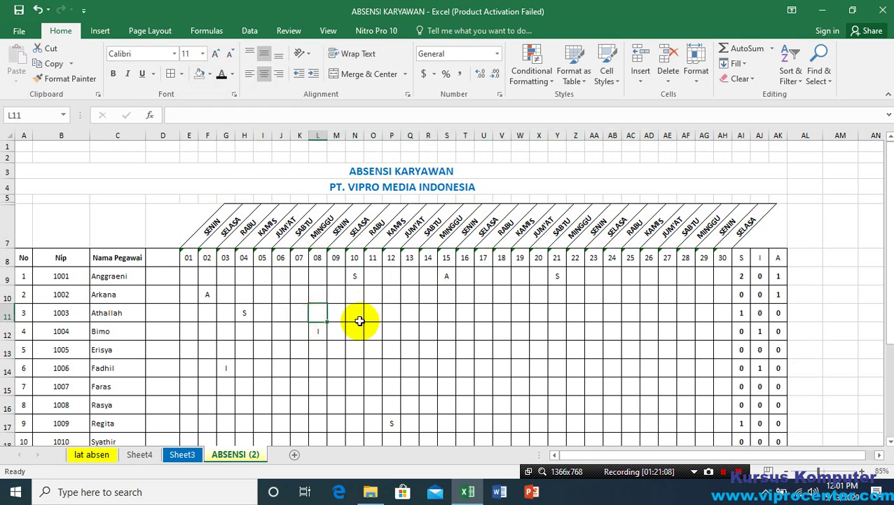
Step: Unmerge the REKAPITULASI title cells B22:C22 below the attendance table
{"action": "scroll", "coordinate": [355, 329], "scroll_direction": "down", "scroll_amount": 2}
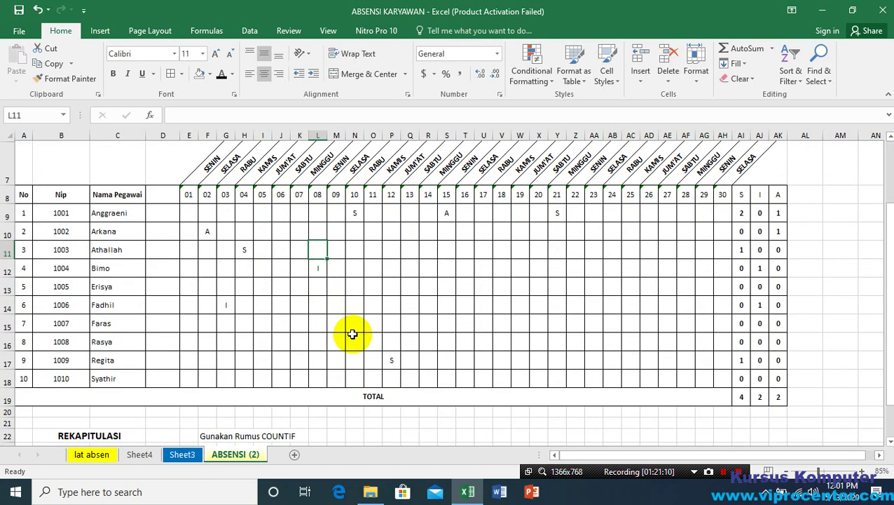
{"action": "scroll", "coordinate": [346, 326], "scroll_direction": "down", "scroll_amount": 2}
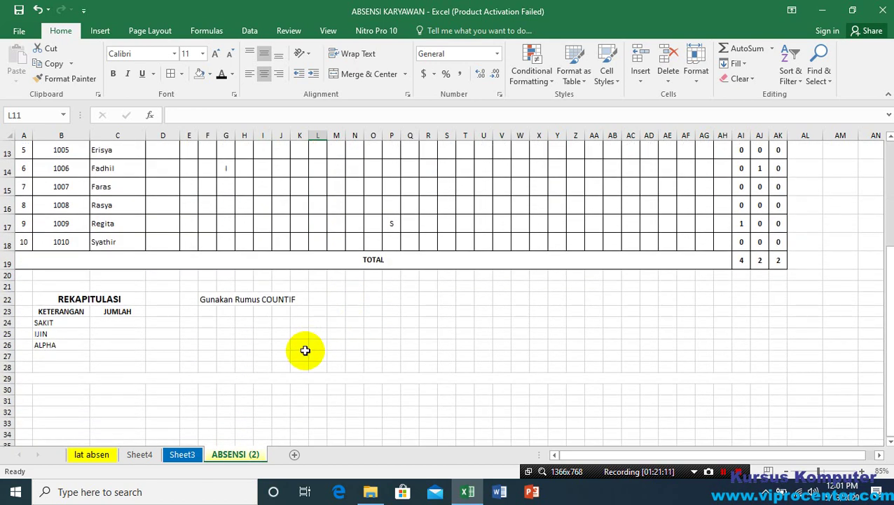
{"action": "scroll", "coordinate": [606, 333], "scroll_direction": "up", "scroll_amount": 1}
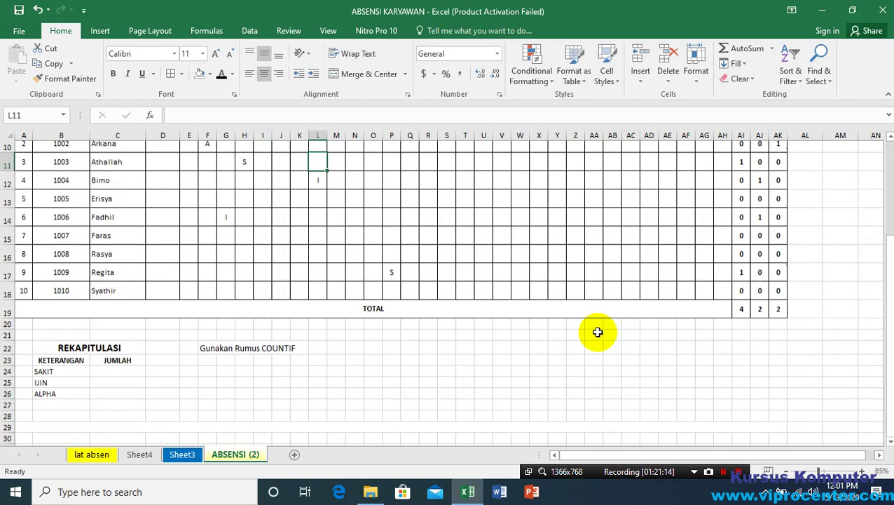
{"action": "scroll", "coordinate": [595, 331], "scroll_direction": "down", "scroll_amount": 1}
{"action": "left_click", "coordinate": [105, 322]}
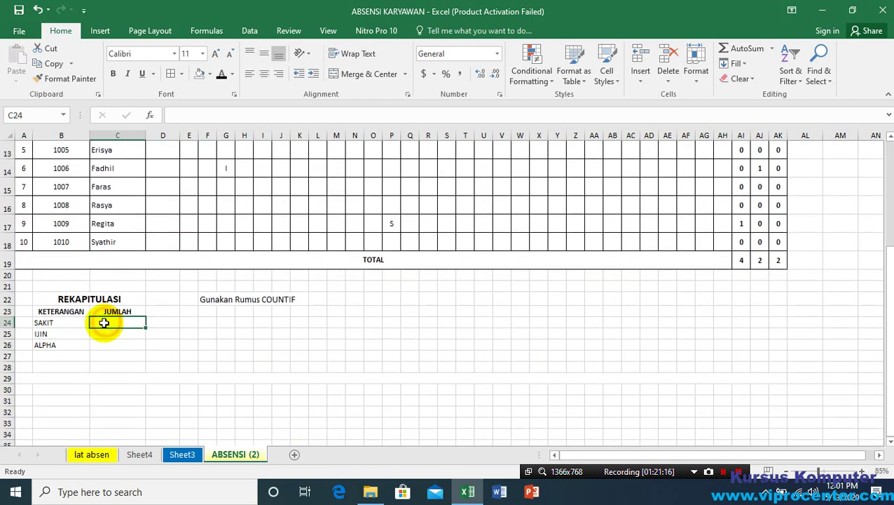
{"action": "left_click", "coordinate": [60, 312]}
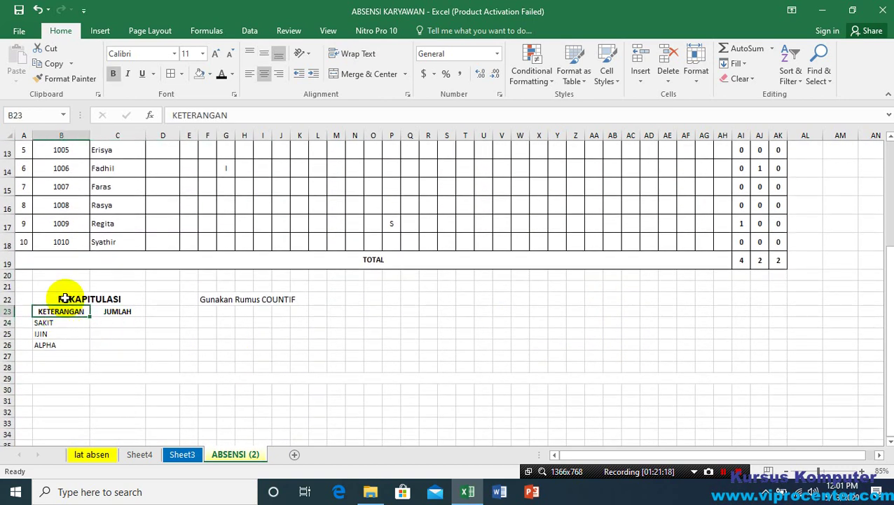
{"action": "left_click", "coordinate": [66, 297]}
{"action": "left_click", "coordinate": [374, 71]}
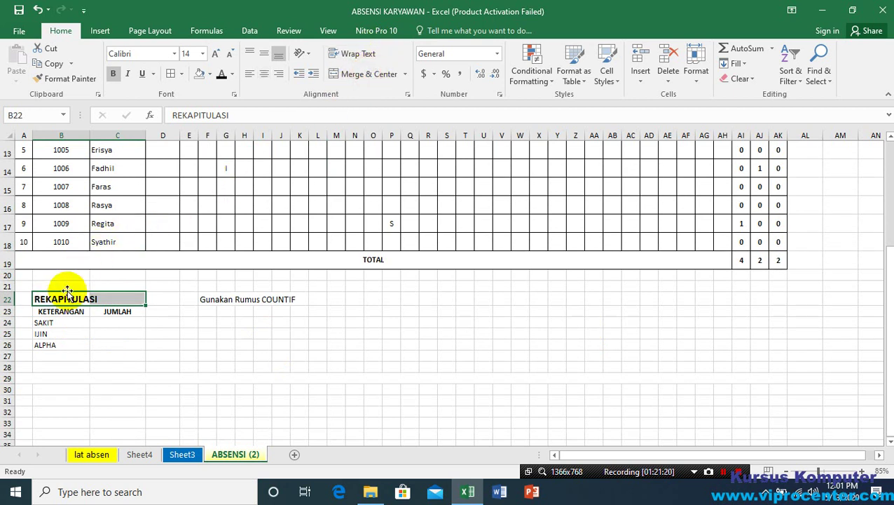
Step: Enter the formula =AI19 in C24 to bring the S column's total into the SAKIT row of the REKAPITULASI table
{"action": "left_click", "coordinate": [51, 311]}
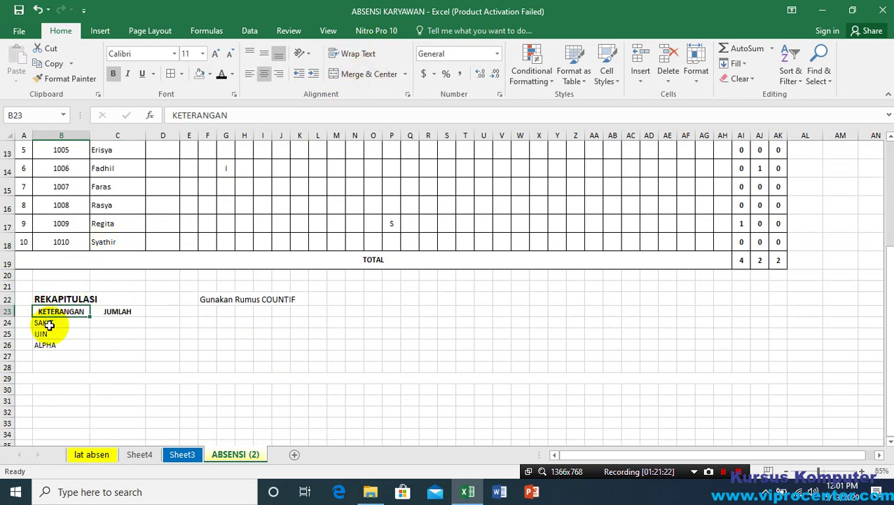
{"action": "left_click", "coordinate": [49, 322]}
{"action": "left_click", "coordinate": [49, 334]}
{"action": "left_click", "coordinate": [51, 344]}
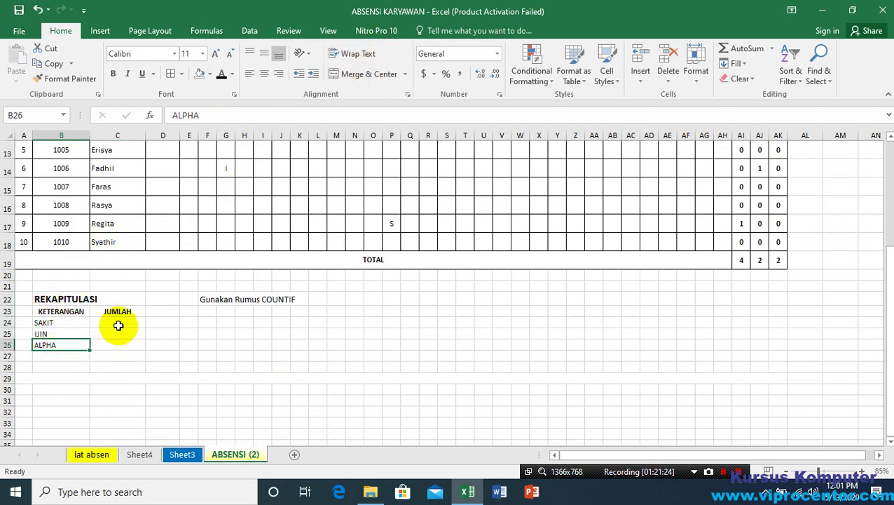
{"action": "left_click", "coordinate": [119, 322]}
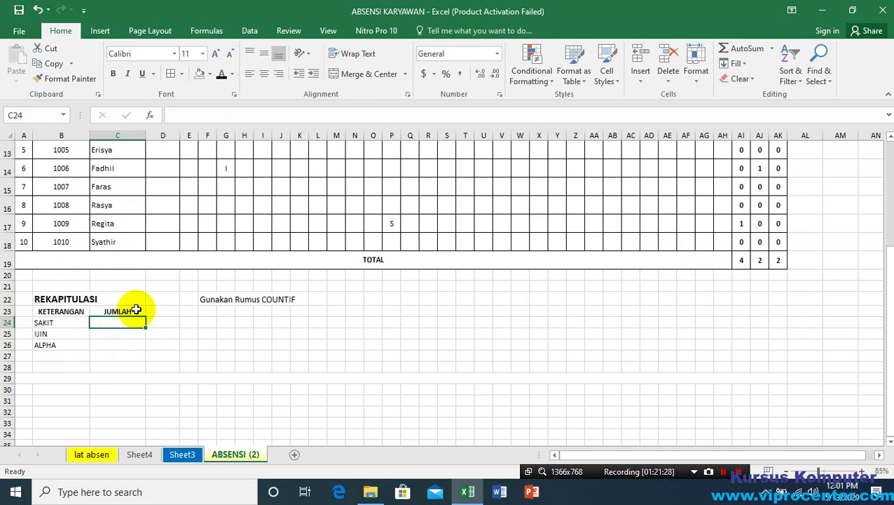
{"action": "type", "text": "="}
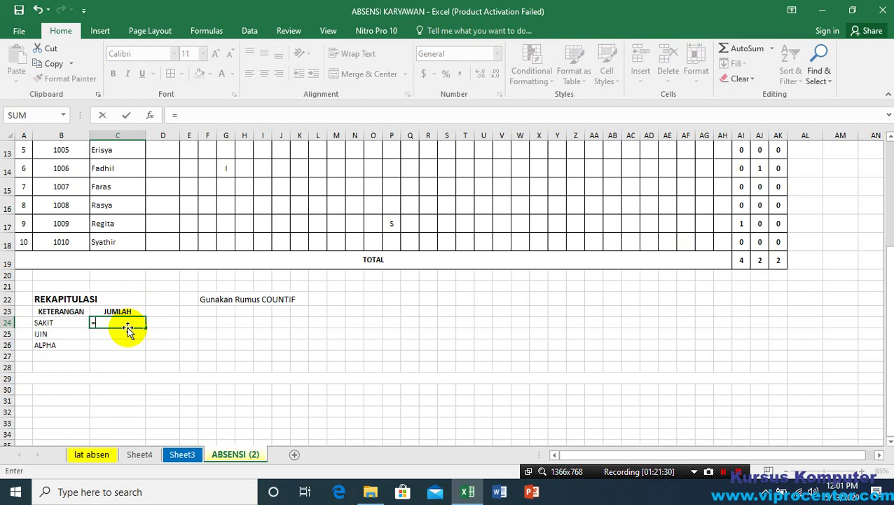
{"action": "left_click", "coordinate": [739, 261]}
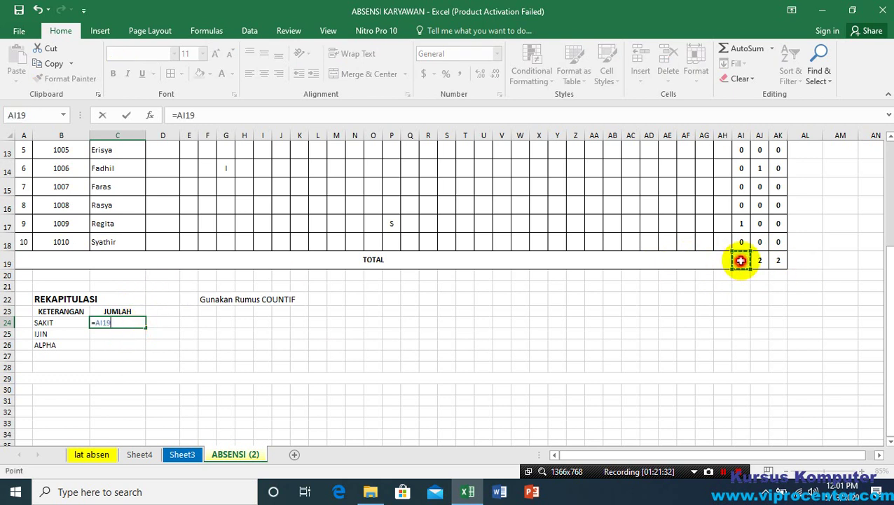
{"action": "key", "text": "Return"}
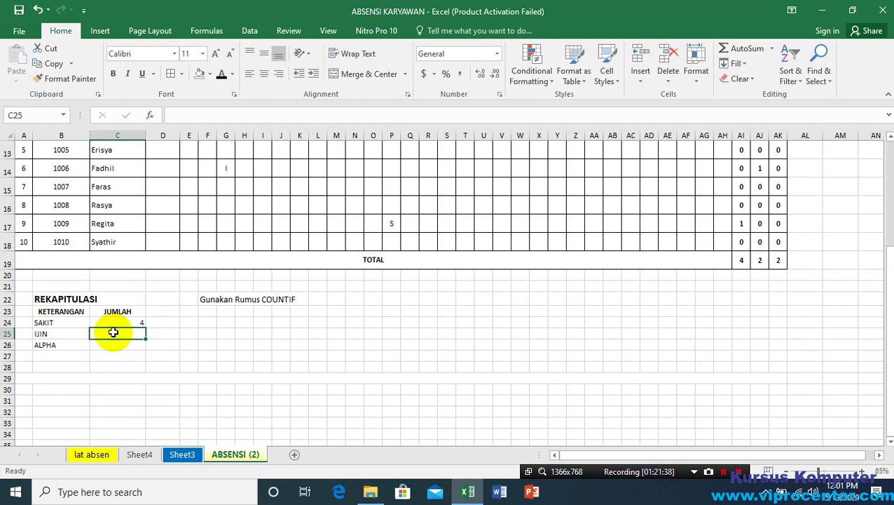
Step: Fill the IJIN and ALPHA rows of the REKAPITULASI table with the formulas =AJ19 in C25 and =AK19 in C26
{"action": "type", "text": "="}
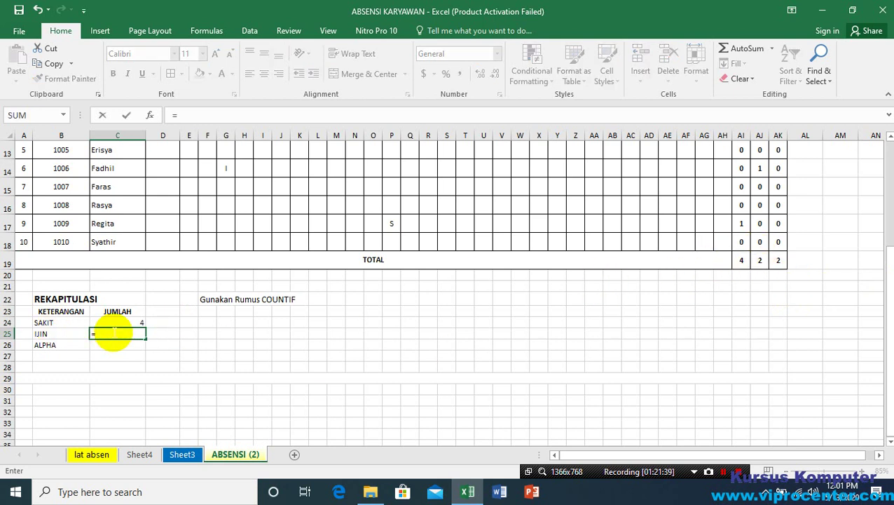
{"action": "left_click", "coordinate": [760, 261]}
{"action": "key", "text": "Return"}
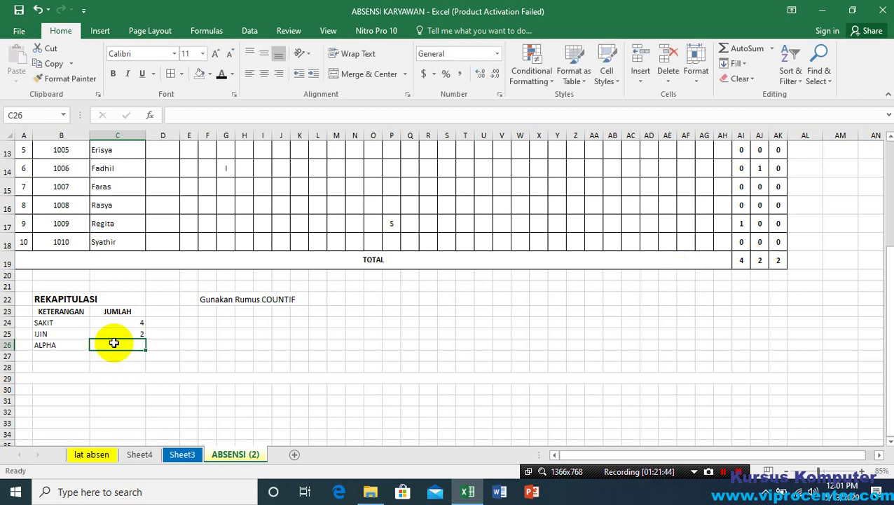
{"action": "type", "text": "="}
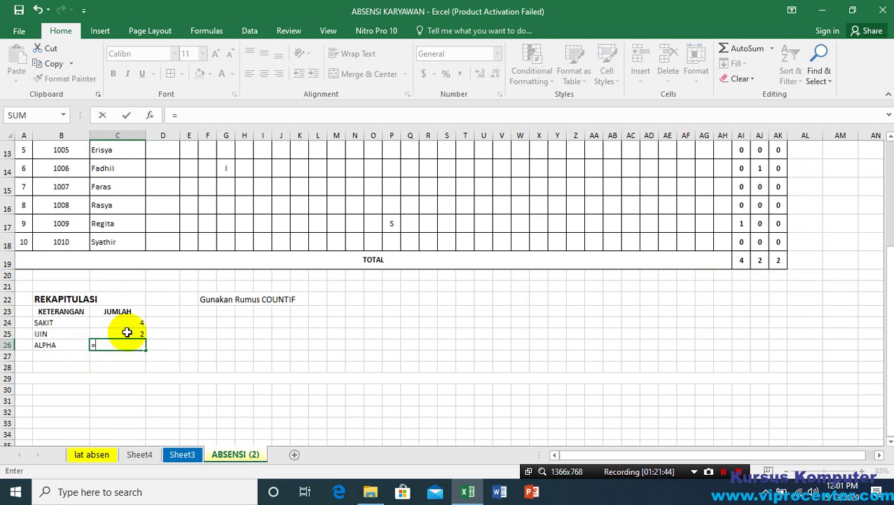
{"action": "left_click", "coordinate": [776, 259]}
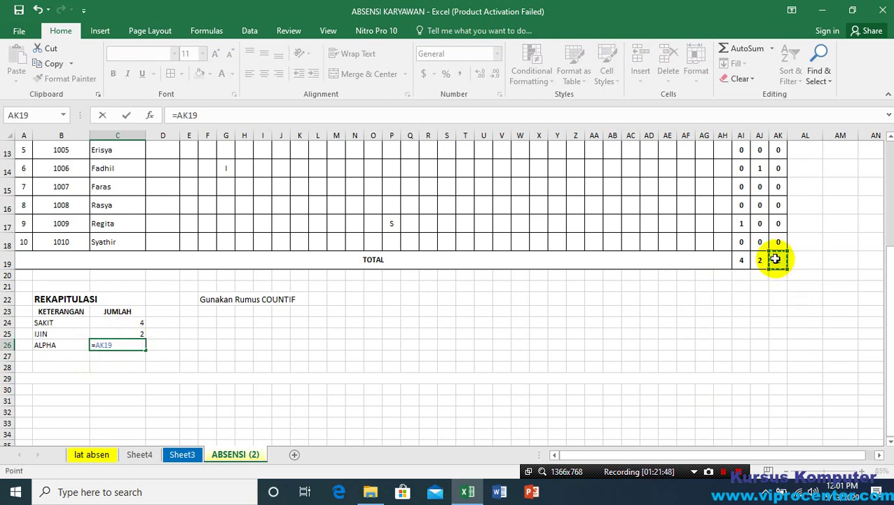
{"action": "key", "text": "Return"}
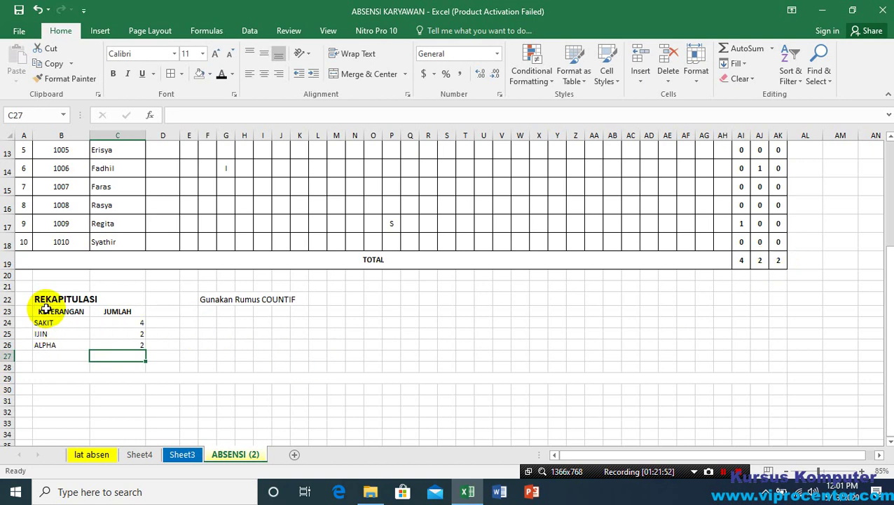
Step: Apply All Borders to the REKAPITULASI table cells B23:C26
{"action": "left_click_drag", "start_coordinate": [44, 308], "coordinate": [110, 343]}
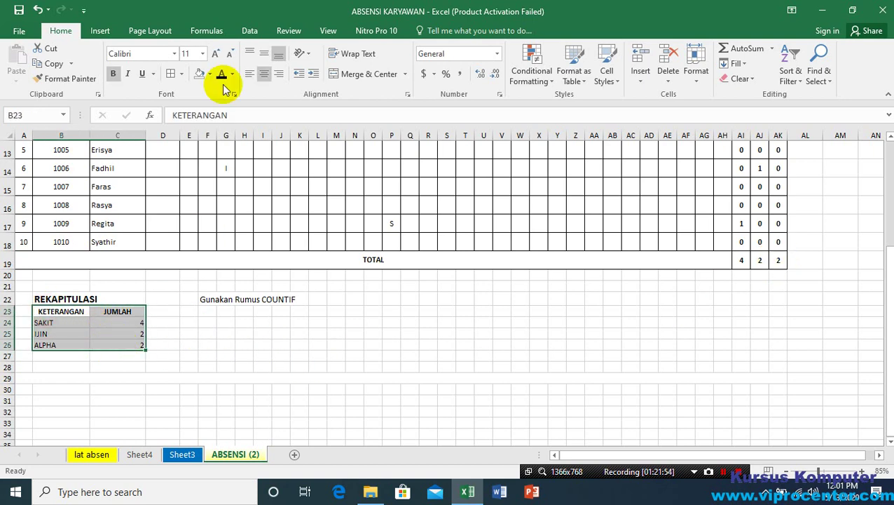
{"action": "left_click", "coordinate": [181, 73]}
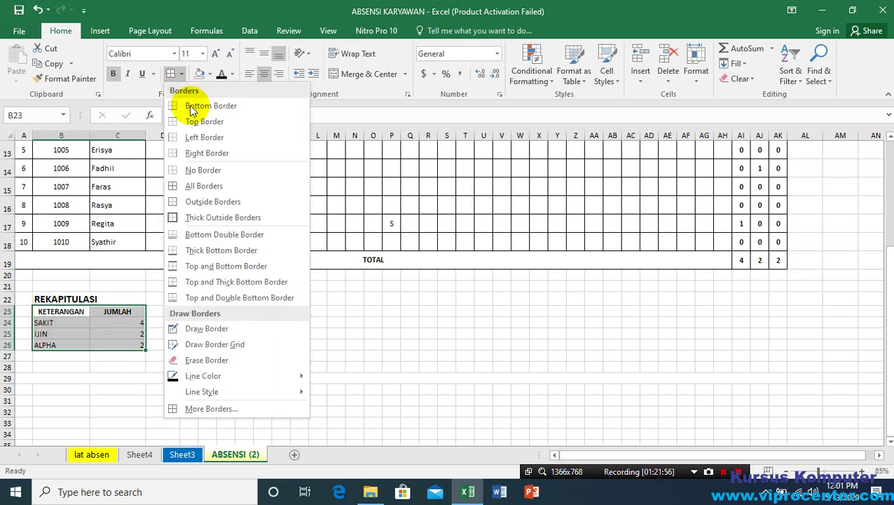
{"action": "left_click", "coordinate": [194, 186]}
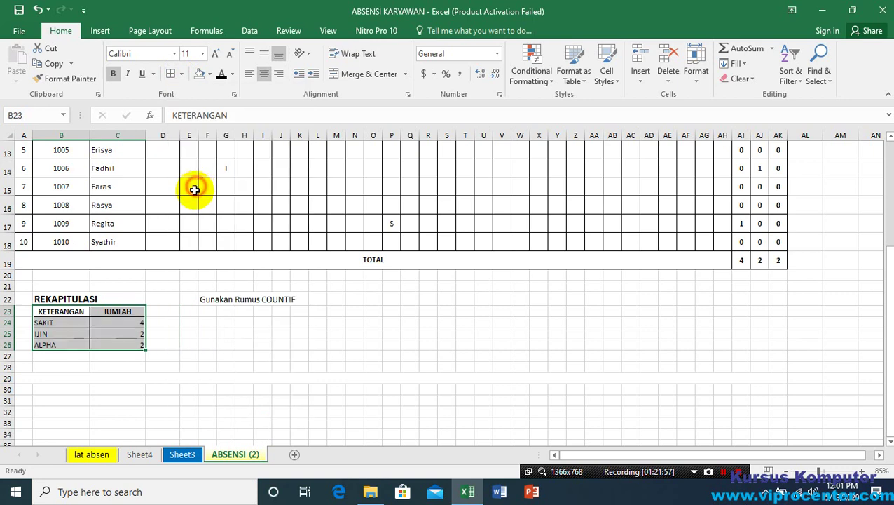
{"action": "left_click", "coordinate": [181, 75]}
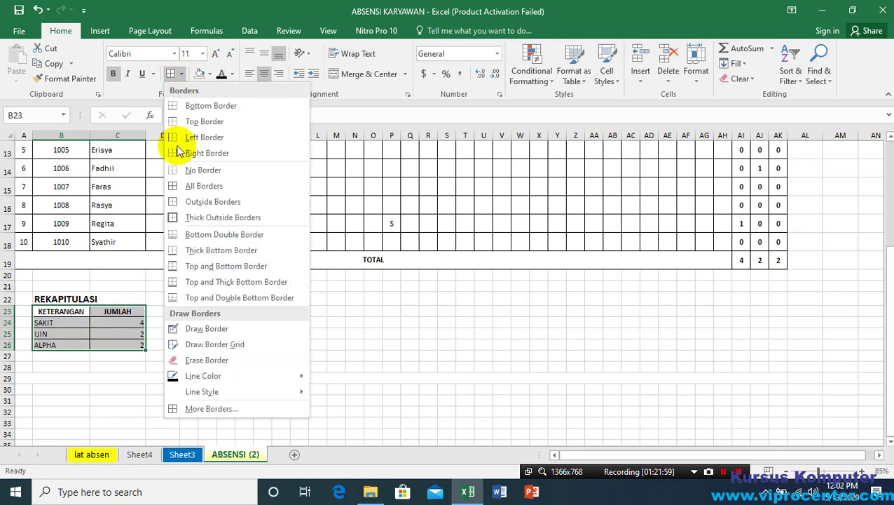
{"action": "left_click", "coordinate": [208, 191]}
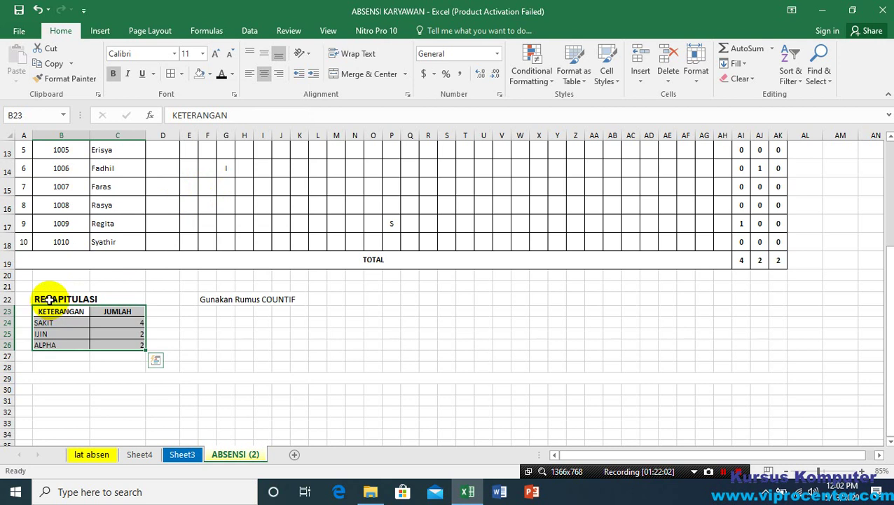
Step: Merge and center the REKAPITULASI title across B22:C22
{"action": "left_click_drag", "start_coordinate": [49, 298], "coordinate": [138, 295]}
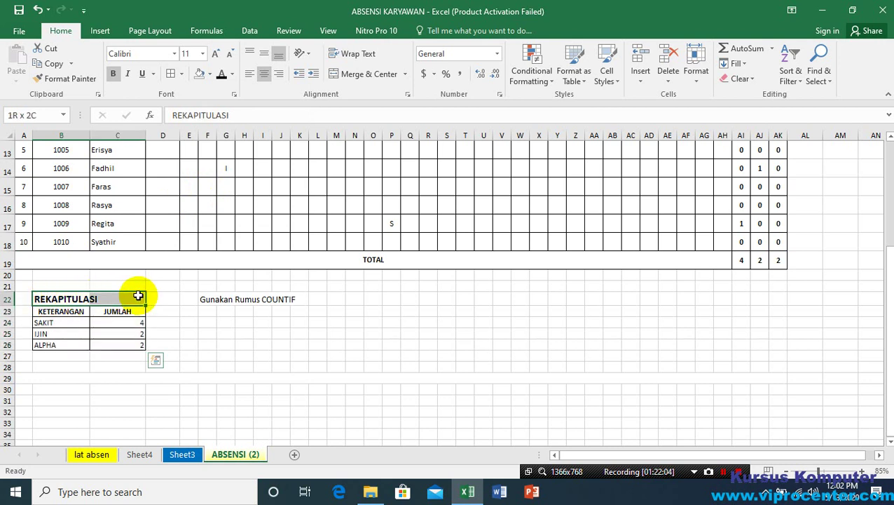
{"action": "left_click", "coordinate": [120, 297]}
{"action": "left_click_drag", "start_coordinate": [54, 299], "coordinate": [116, 299]}
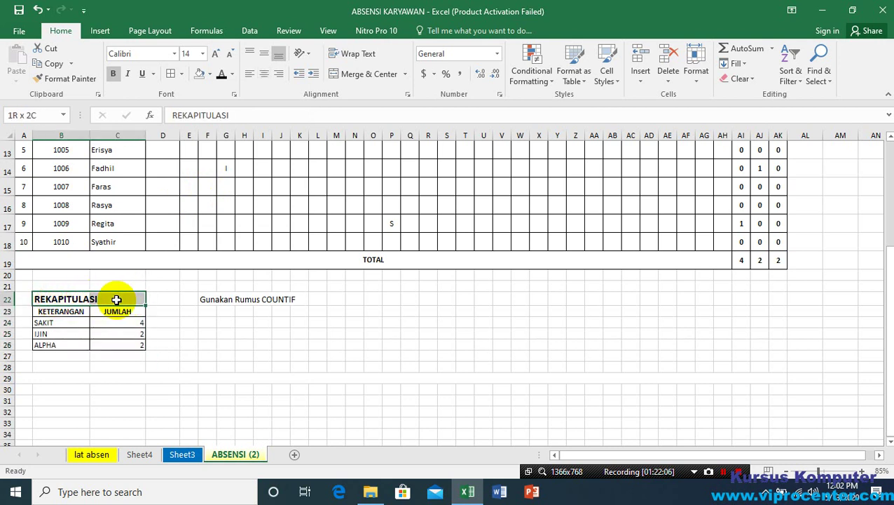
{"action": "left_click", "coordinate": [360, 74]}
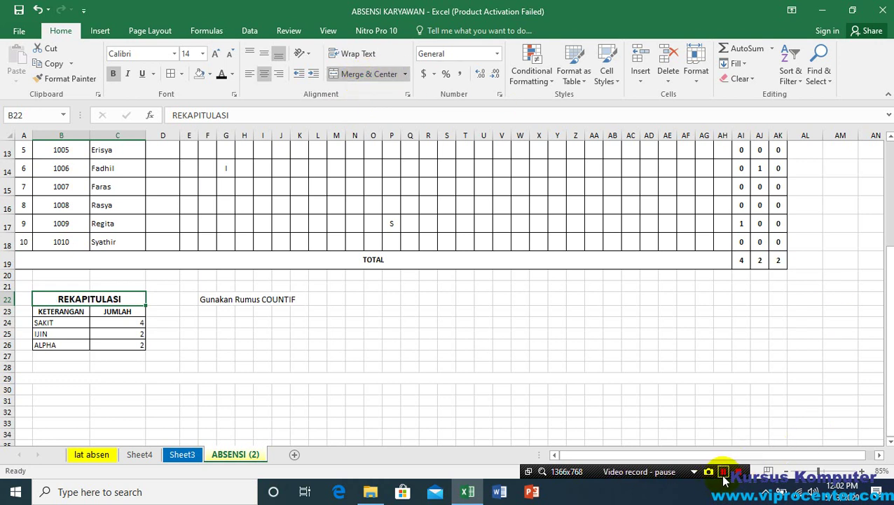
{"action": "left_click", "coordinate": [725, 477]}
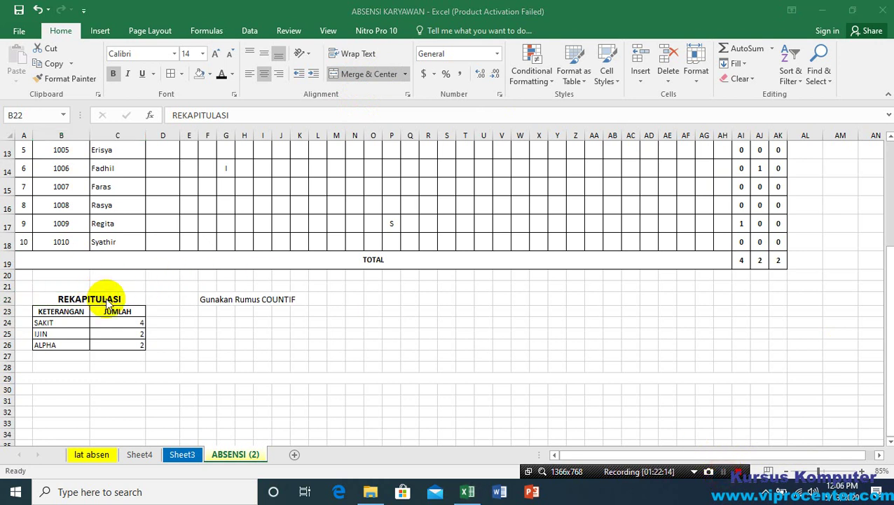
Step: Test the linked totals by entering S in T17 for employee 1009 and I in U16 for employee 1008
{"action": "left_click", "coordinate": [101, 334]}
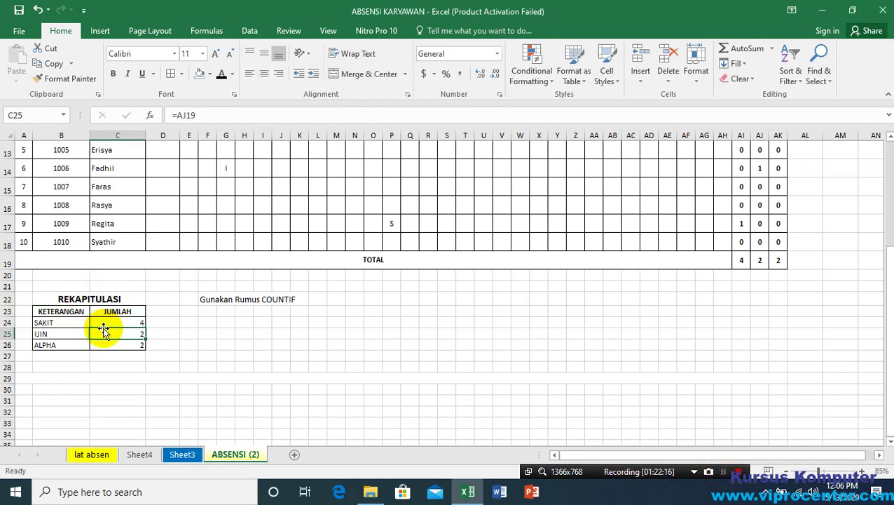
{"action": "left_click", "coordinate": [117, 324]}
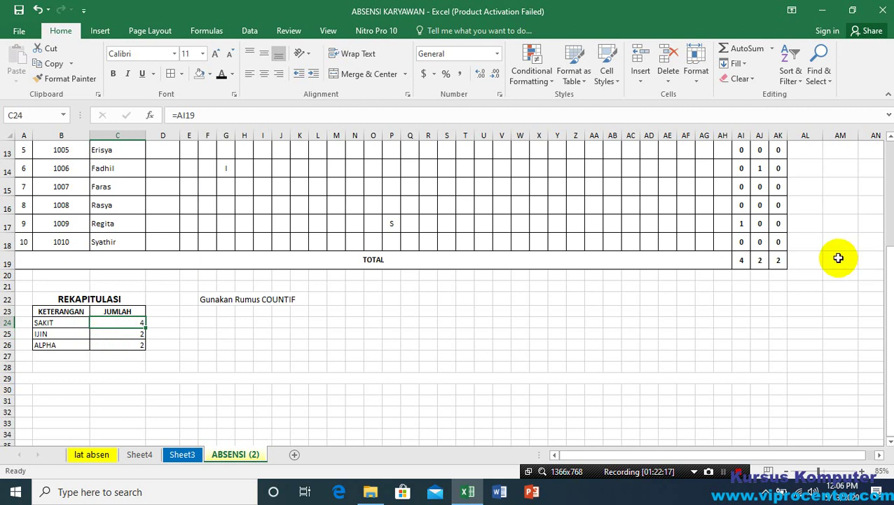
{"action": "left_click", "coordinate": [465, 222]}
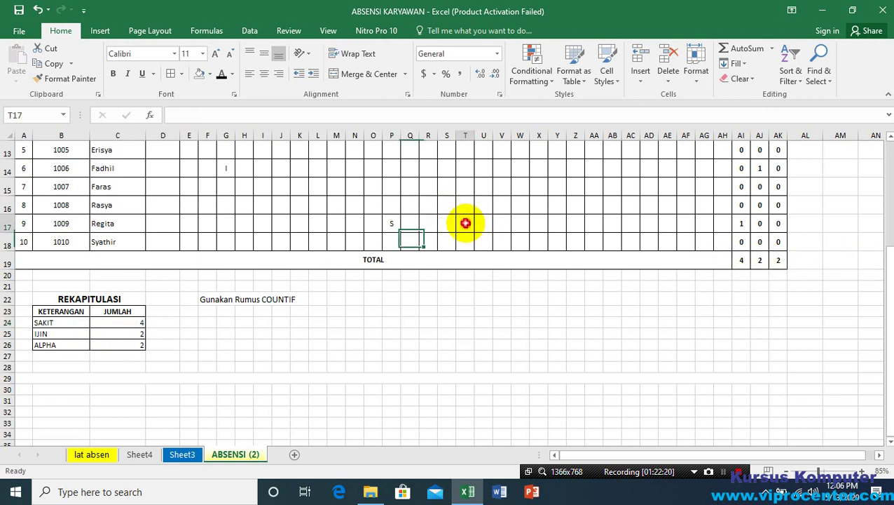
{"action": "type", "text": "S"}
{"action": "key", "text": "Return"}
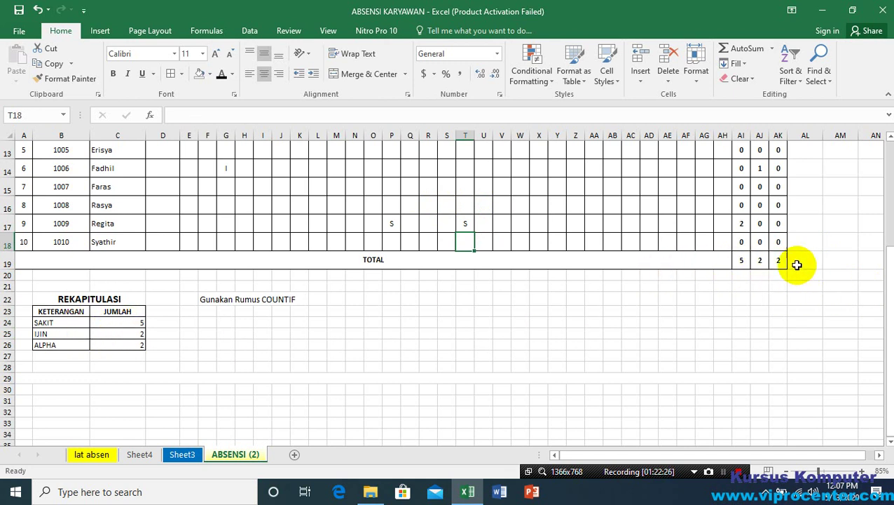
{"action": "left_click", "coordinate": [487, 208]}
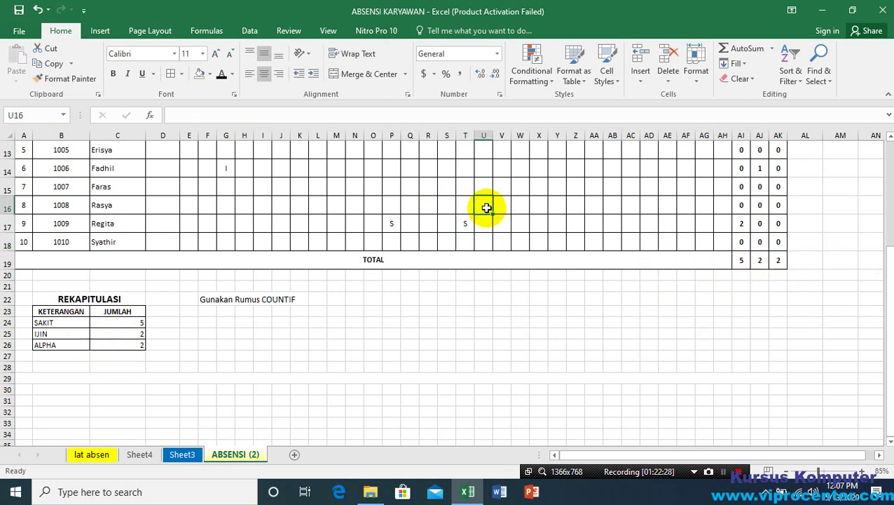
{"action": "type", "text": "I"}
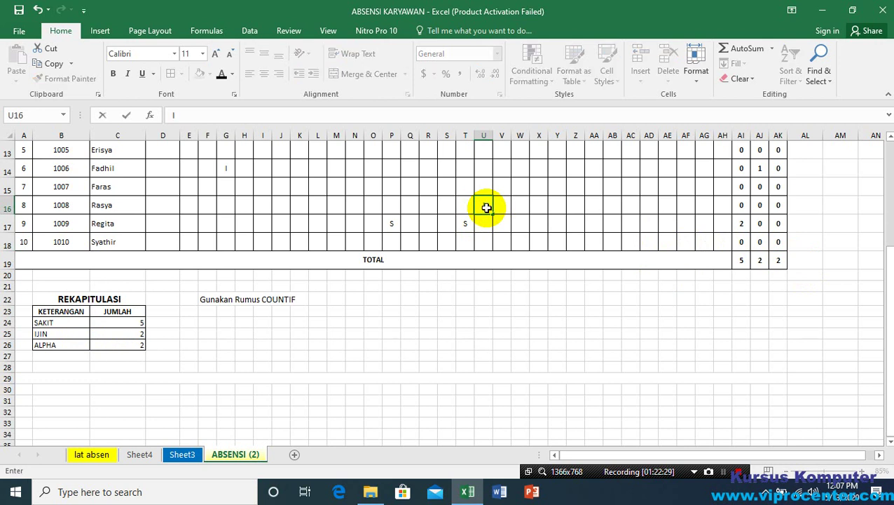
{"action": "key", "text": "Return"}
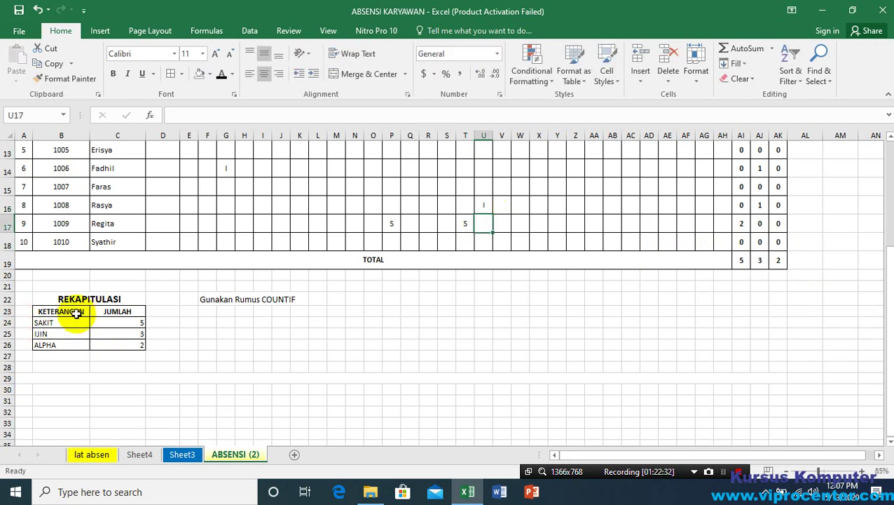
Step: Review the attendance entries, the TOTAL row and the REKAPITULASI table across the whole sheet
{"action": "scroll", "coordinate": [84, 300], "scroll_direction": "up", "scroll_amount": 4}
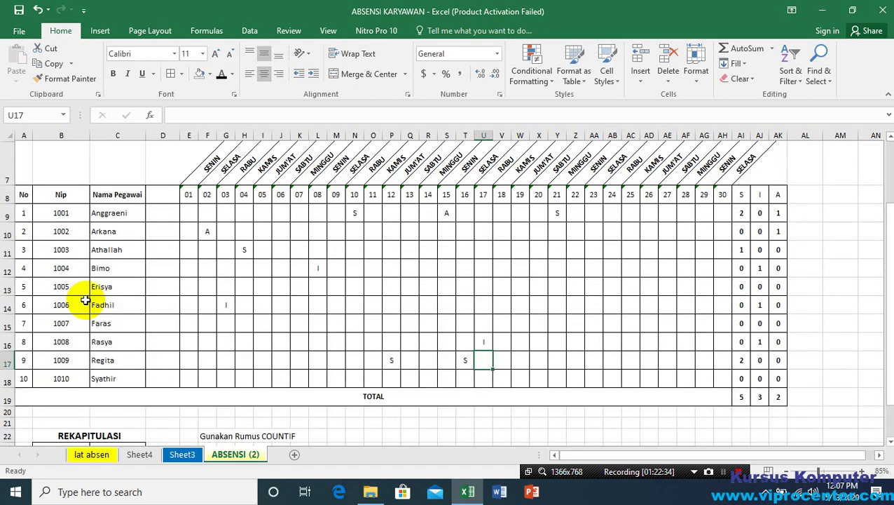
{"action": "scroll", "coordinate": [288, 286], "scroll_direction": "down", "scroll_amount": 4}
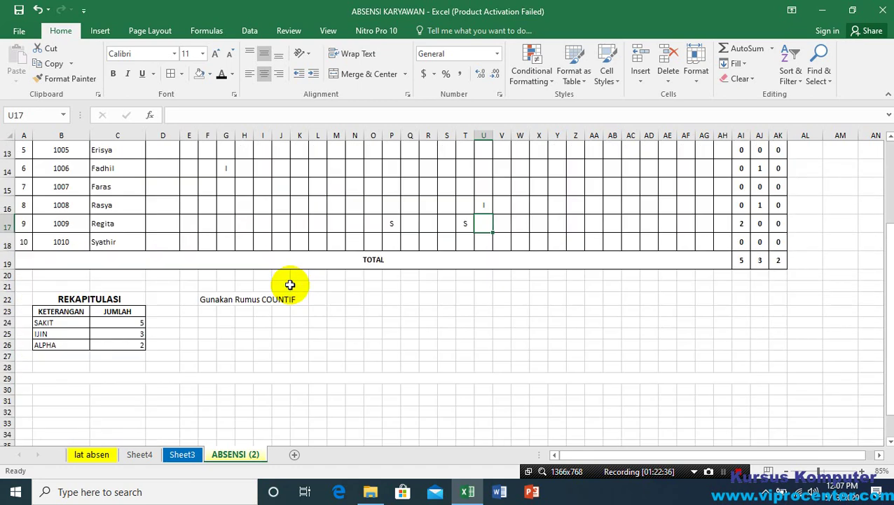
{"action": "scroll", "coordinate": [289, 286], "scroll_direction": "up", "scroll_amount": 1}
{"action": "scroll", "coordinate": [293, 281], "scroll_direction": "down", "scroll_amount": 2}
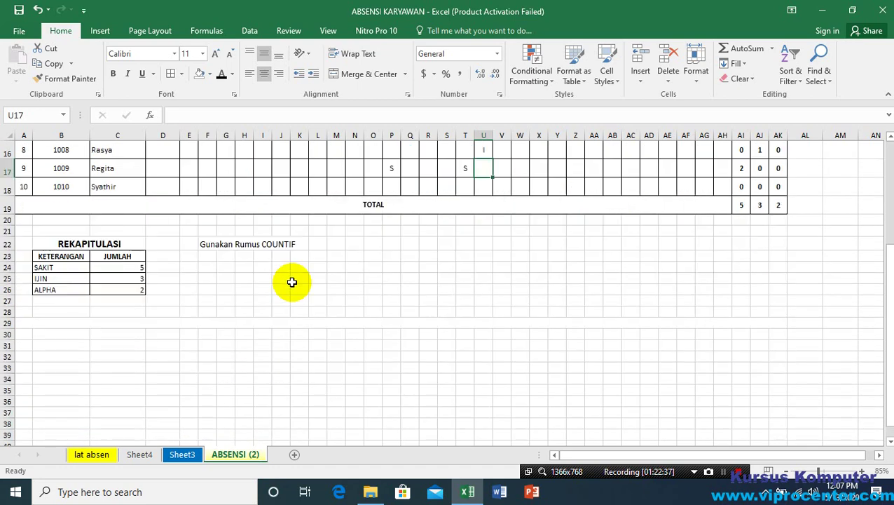
{"action": "left_click", "coordinate": [426, 247]}
{"action": "left_click", "coordinate": [337, 243]}
{"action": "scroll", "coordinate": [361, 267], "scroll_direction": "up", "scroll_amount": 5}
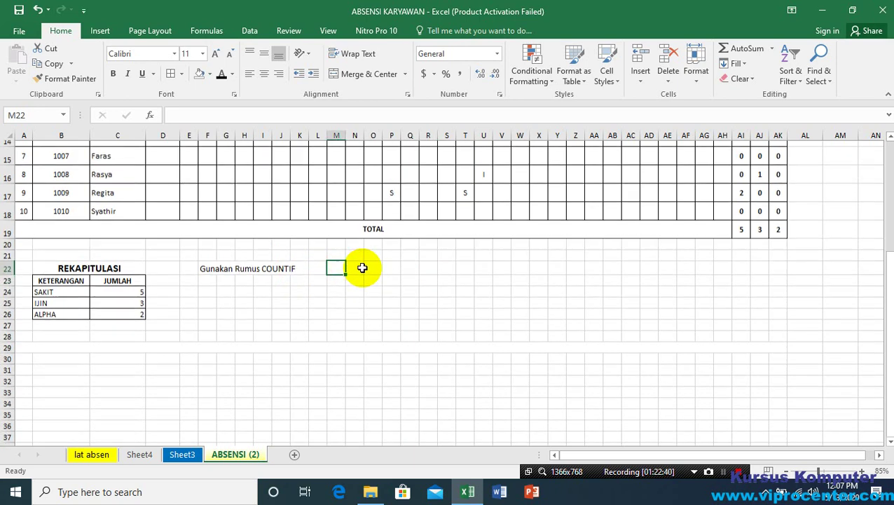
{"action": "scroll", "coordinate": [338, 257], "scroll_direction": "down", "scroll_amount": 3}
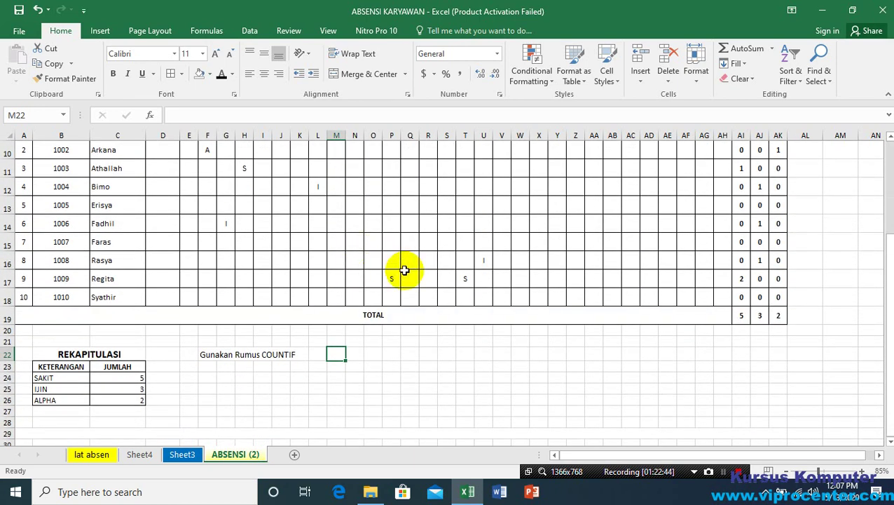
{"action": "scroll", "coordinate": [415, 275], "scroll_direction": "up", "scroll_amount": 3}
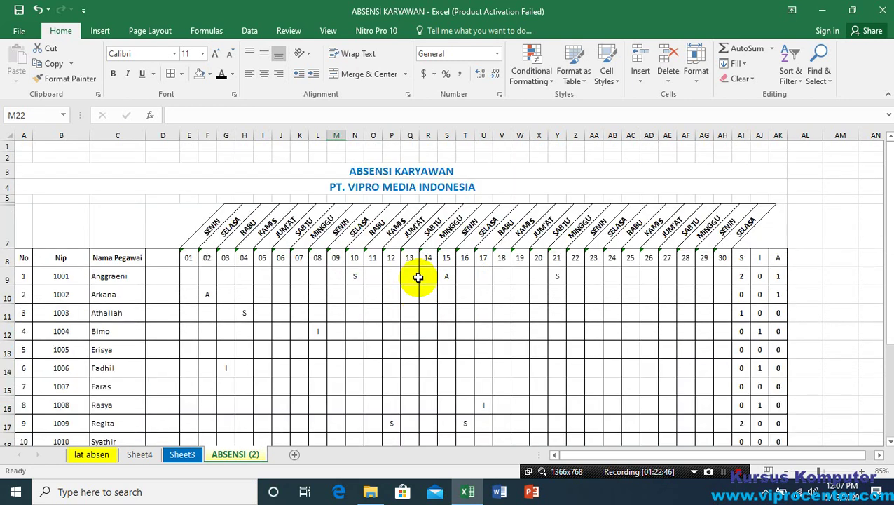
Step: Set the sheet's paper size to A4 210 x 297 mm
{"action": "left_click", "coordinate": [150, 32]}
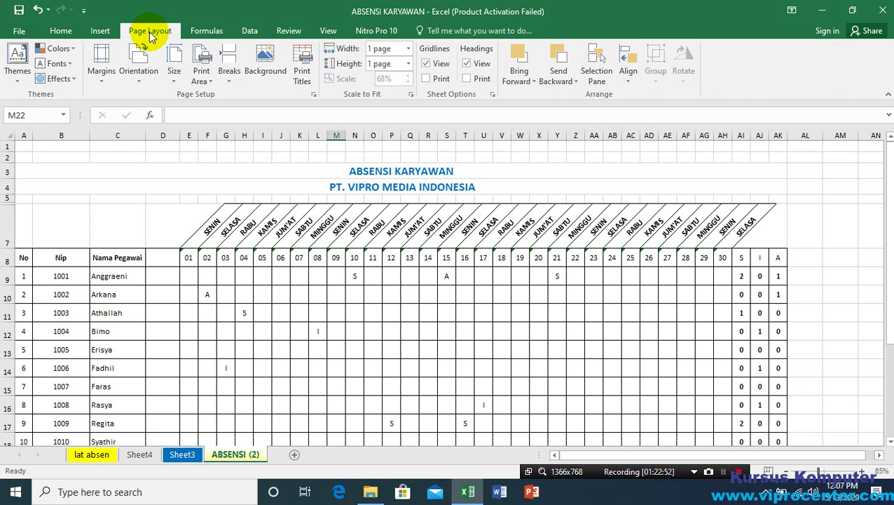
{"action": "left_click", "coordinate": [149, 32]}
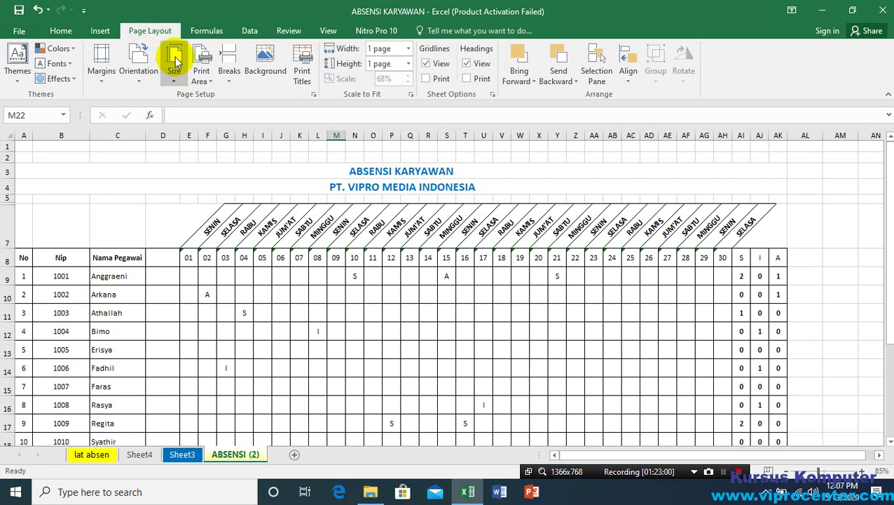
{"action": "left_click", "coordinate": [176, 86]}
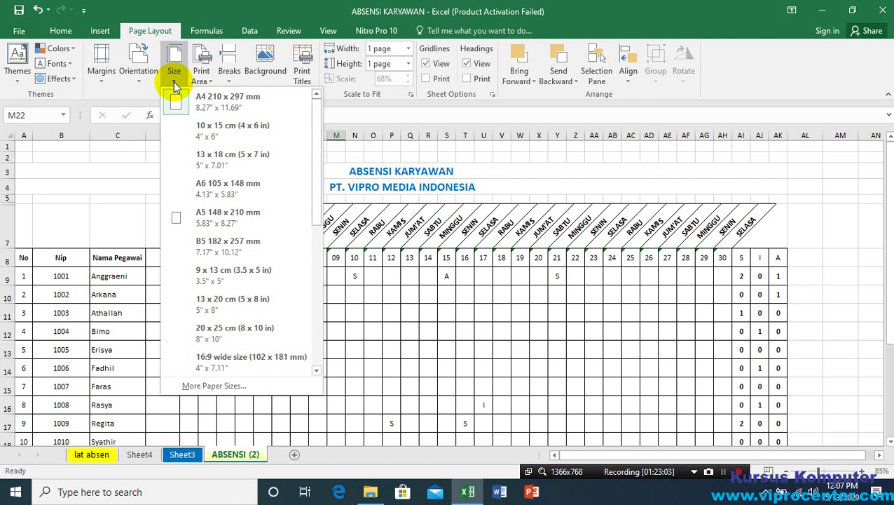
{"action": "left_click", "coordinate": [211, 106]}
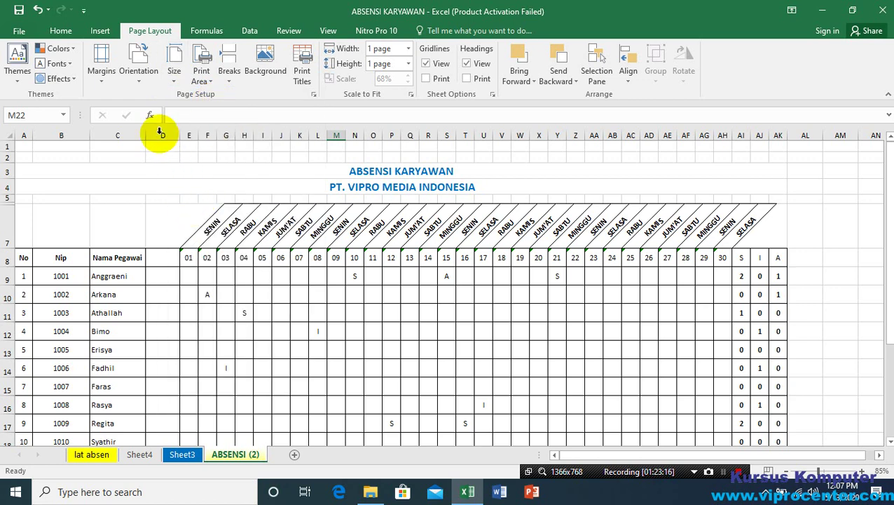
Step: Switch the page orientation to Portrait and set it back to Landscape
{"action": "left_click", "coordinate": [139, 77]}
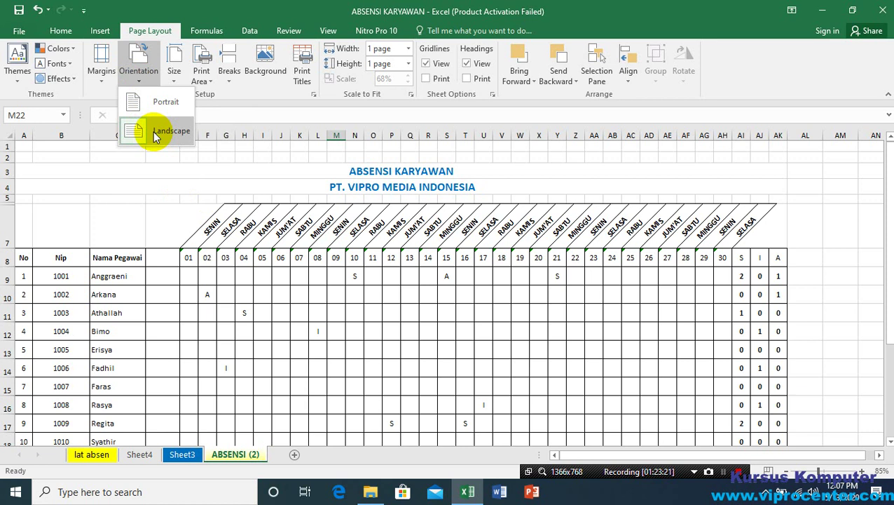
{"action": "left_click", "coordinate": [155, 105]}
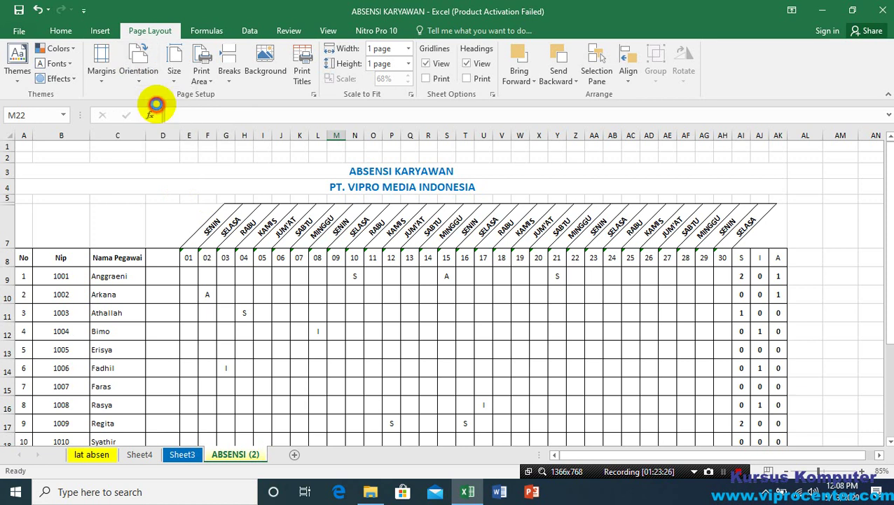
{"action": "left_click", "coordinate": [137, 70]}
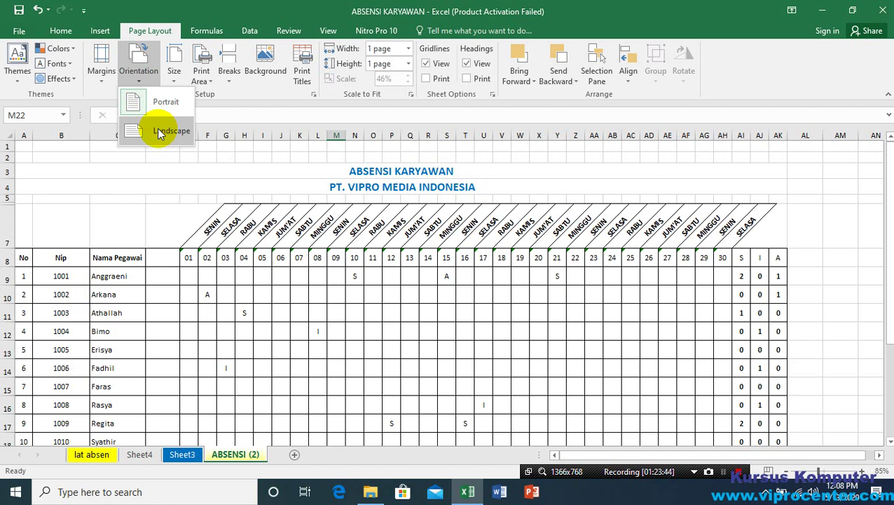
{"action": "left_click", "coordinate": [159, 132]}
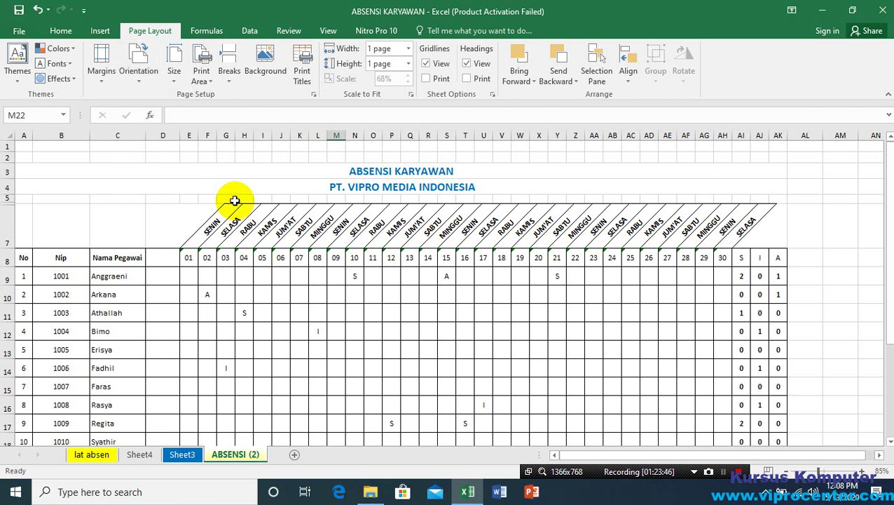
Step: Open the print preview of the ABSENSI (2) attendance sheet
{"action": "left_click", "coordinate": [256, 276]}
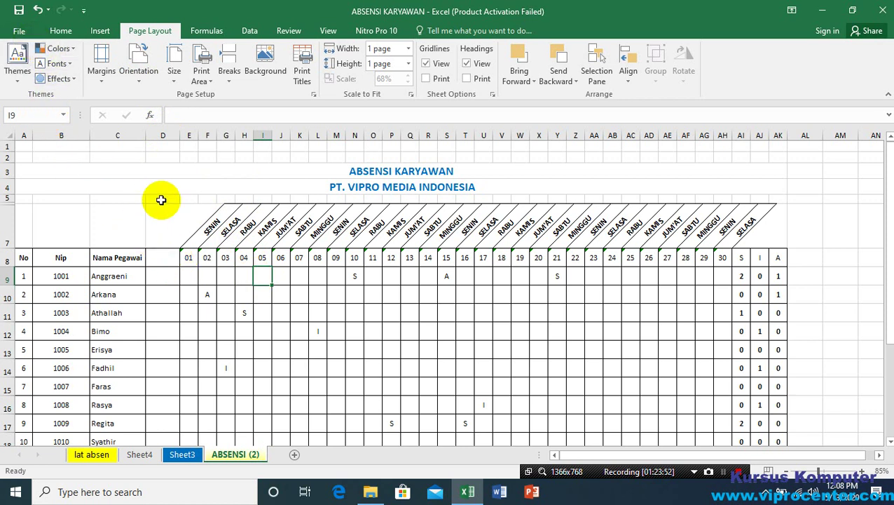
{"action": "left_click", "coordinate": [15, 31]}
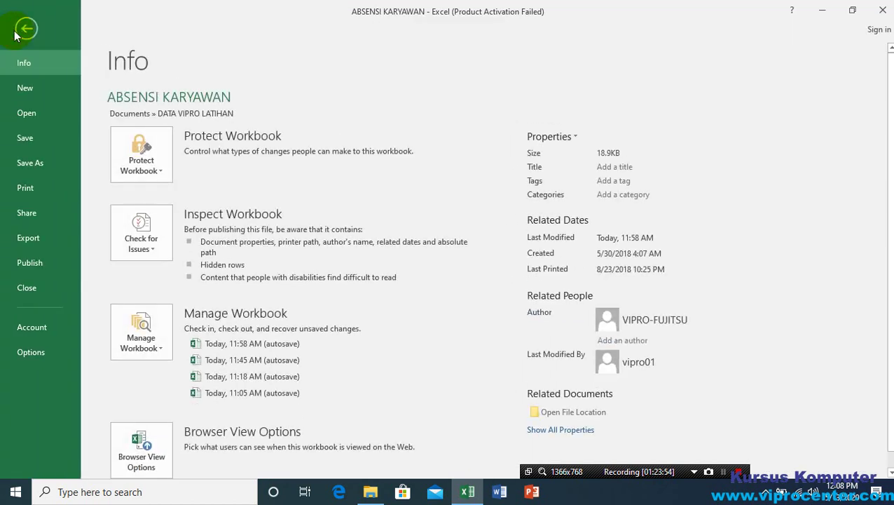
{"action": "left_click", "coordinate": [26, 189]}
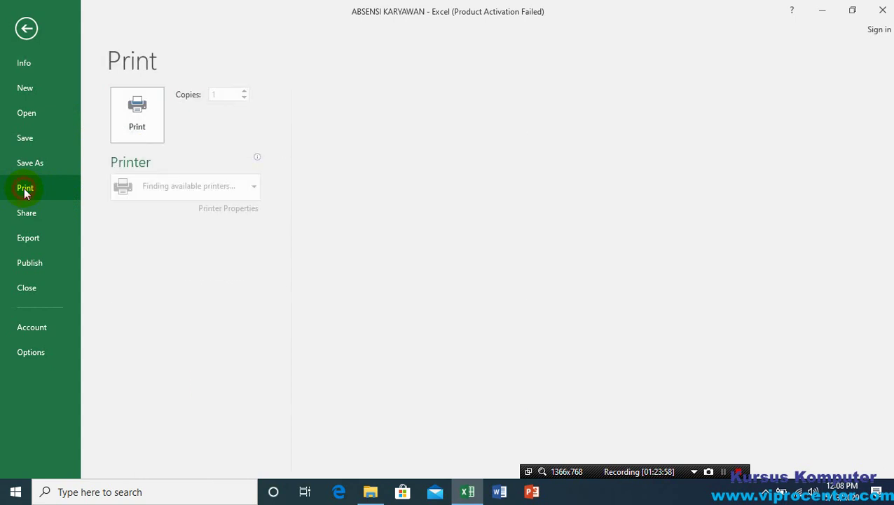
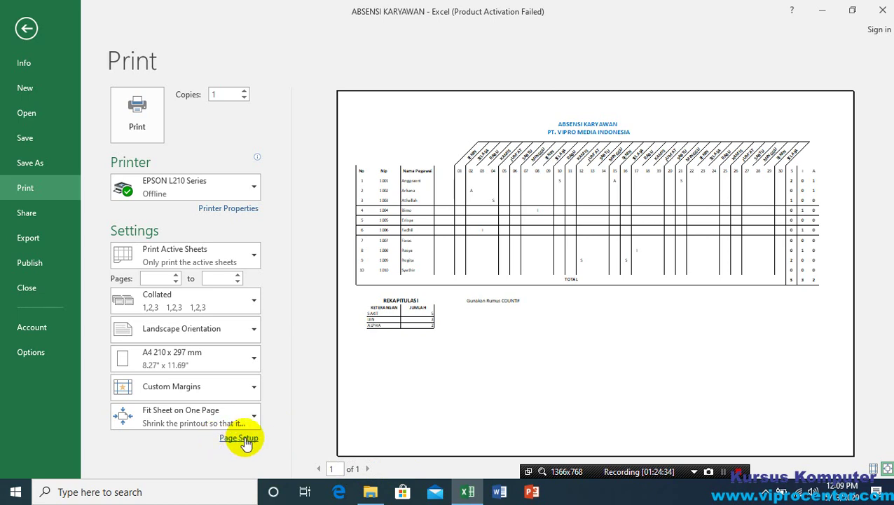
Step: Try the print scaling at 100% of normal size and page through the preview
{"action": "left_click", "coordinate": [239, 438]}
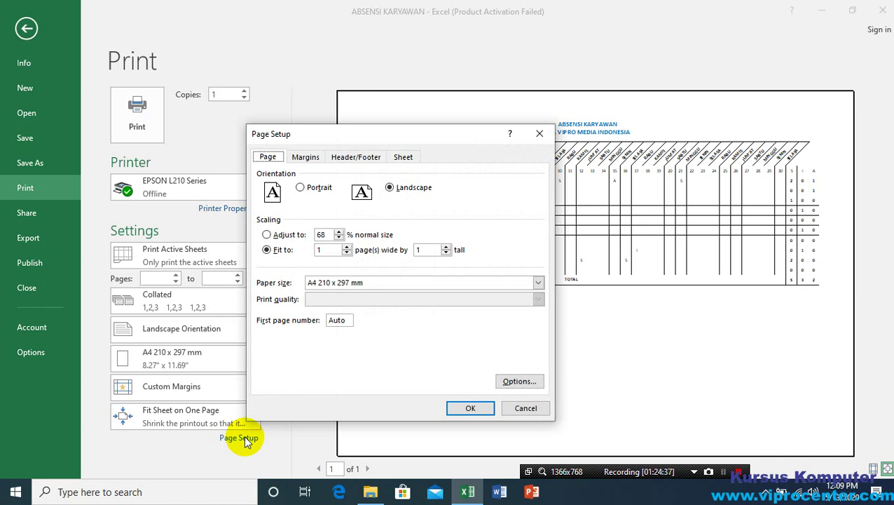
{"action": "left_click", "coordinate": [281, 252]}
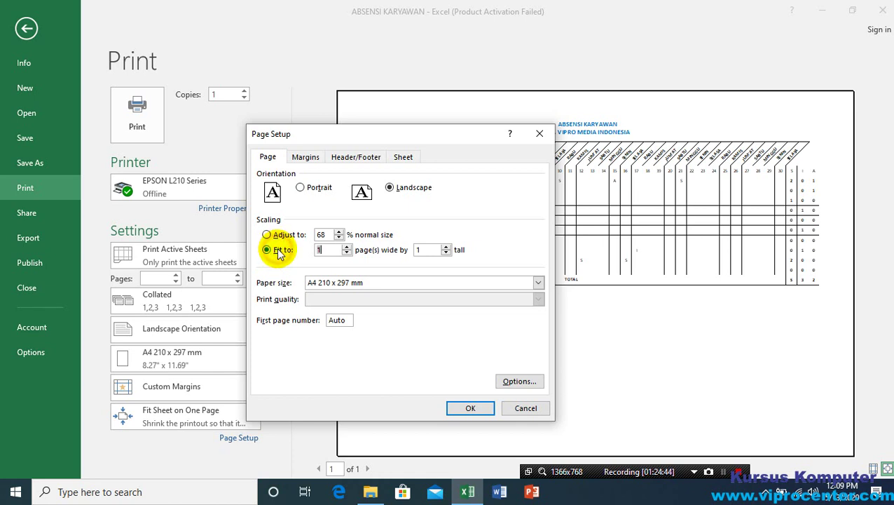
{"action": "left_click", "coordinate": [339, 238]}
{"action": "left_click", "coordinate": [339, 238]}
{"action": "left_click", "coordinate": [340, 237]}
{"action": "left_click", "coordinate": [339, 232]}
{"action": "left_click", "coordinate": [339, 232]}
{"action": "left_click", "coordinate": [339, 232]}
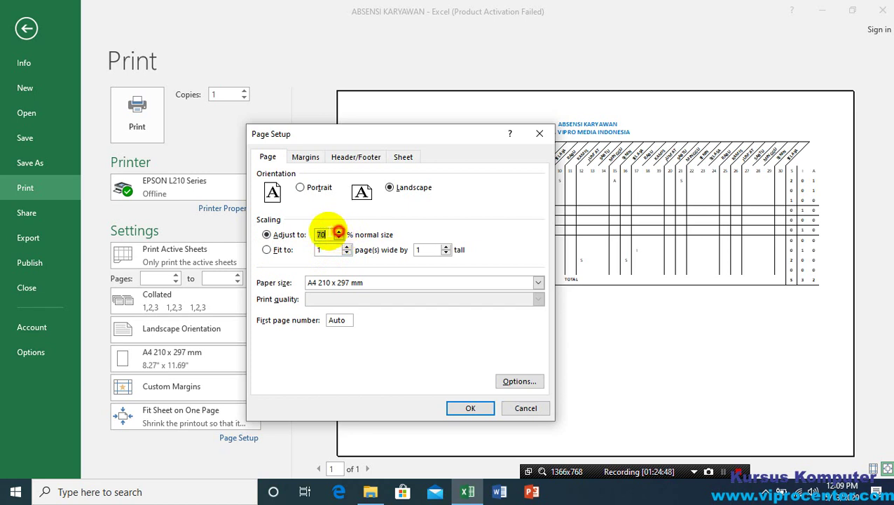
{"action": "left_click", "coordinate": [339, 232]}
{"action": "left_click", "coordinate": [339, 232]}
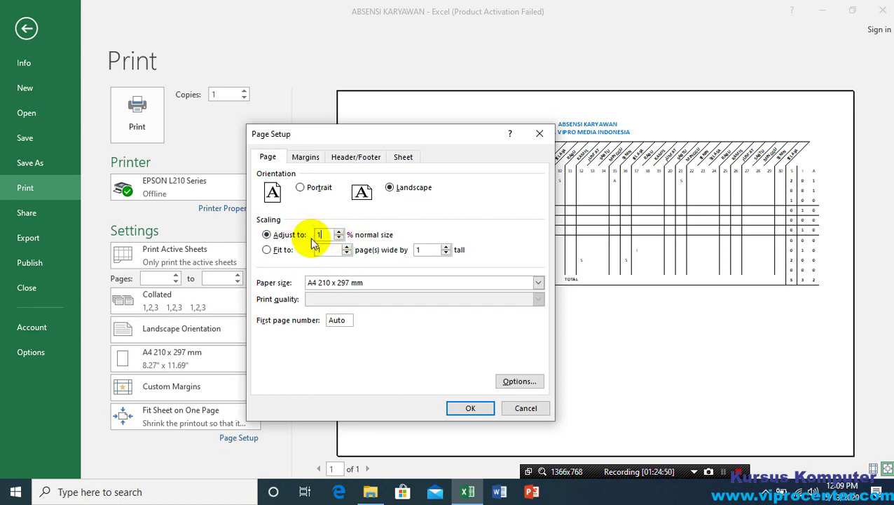
{"action": "left_click", "coordinate": [469, 408]}
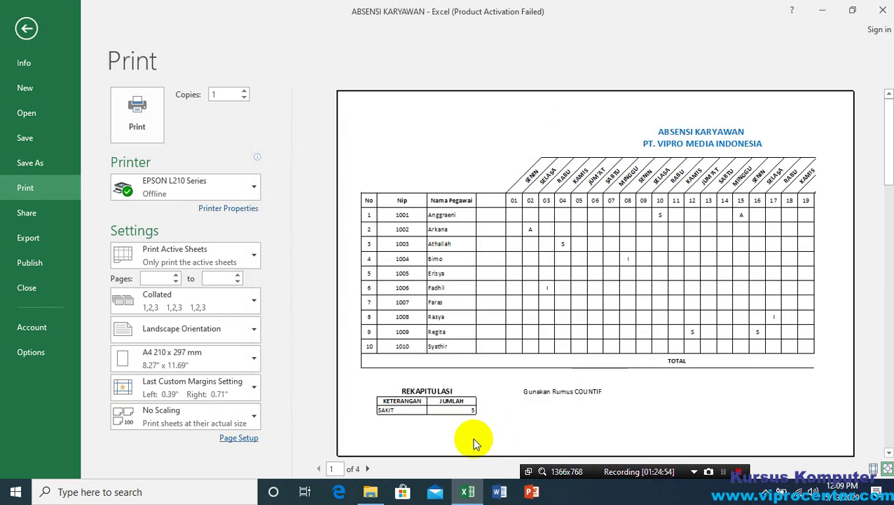
{"action": "left_click", "coordinate": [368, 468]}
{"action": "left_click", "coordinate": [368, 468]}
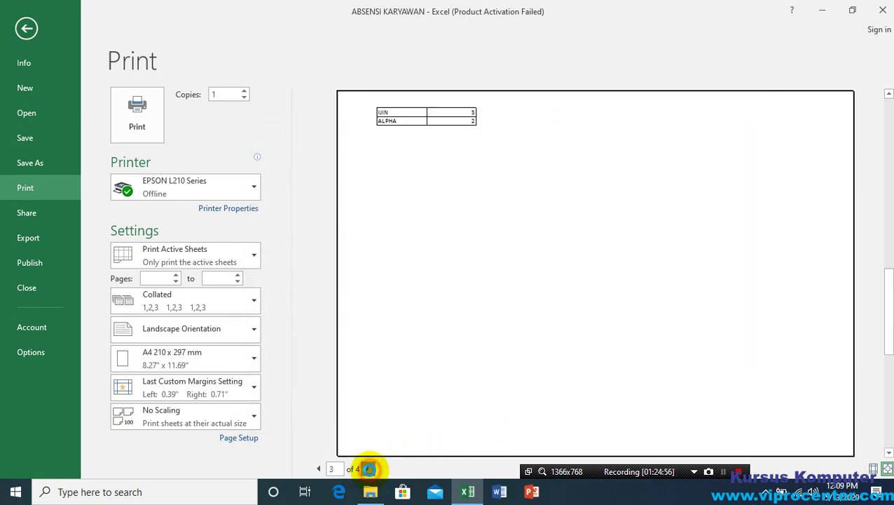
{"action": "left_click", "coordinate": [319, 469]}
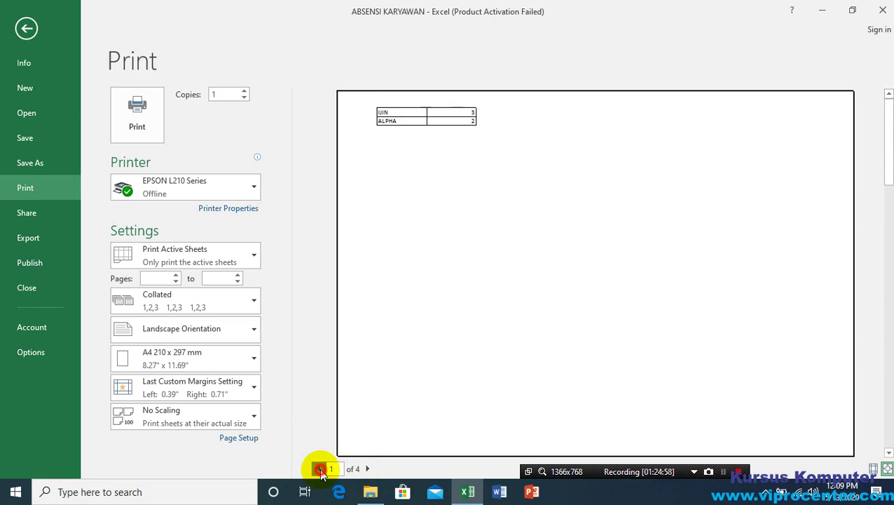
{"action": "left_click", "coordinate": [318, 468]}
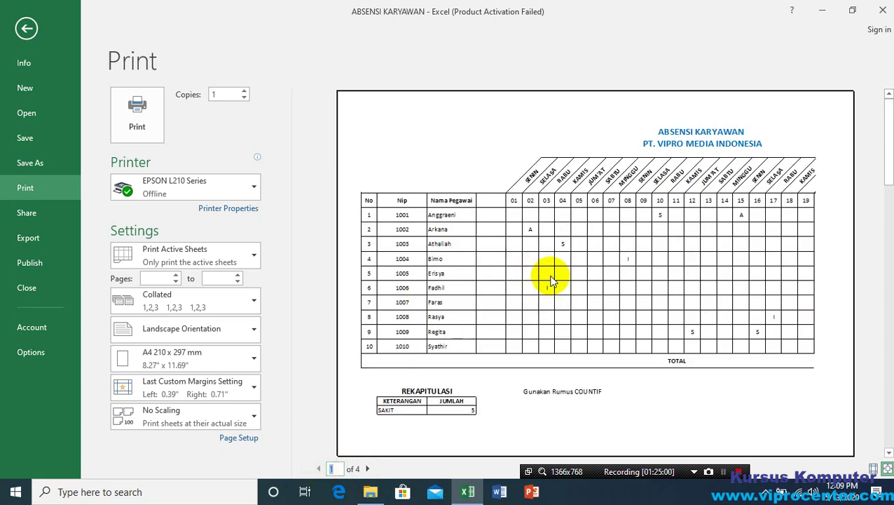
Step: Set the print scaling to fit 1 page wide by 1 page tall
{"action": "left_click", "coordinate": [244, 437]}
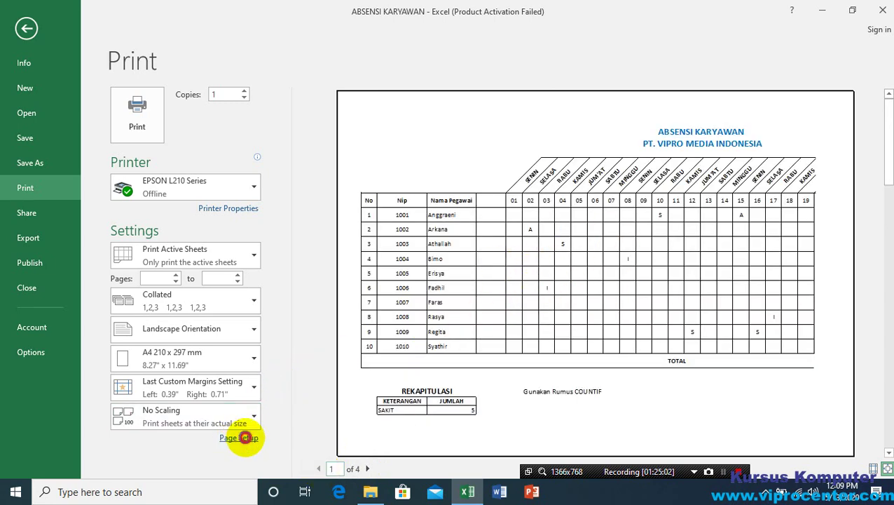
{"action": "left_click", "coordinate": [268, 250]}
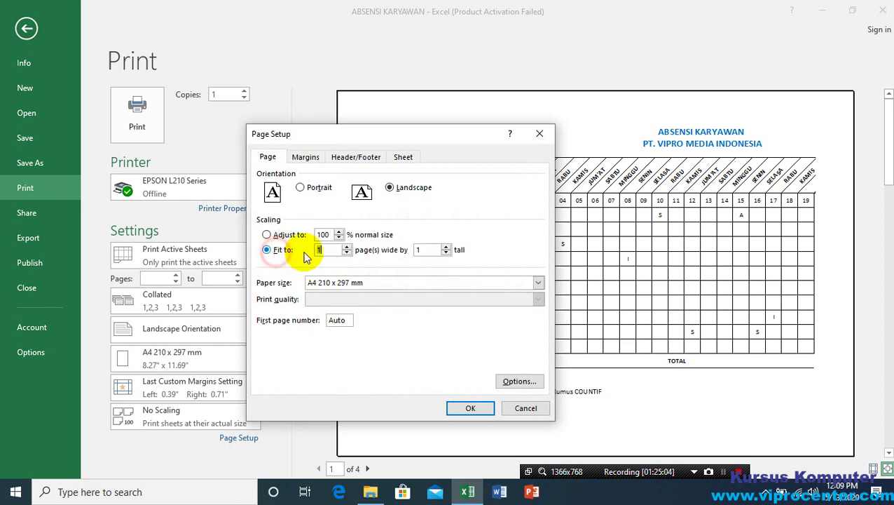
{"action": "left_click", "coordinate": [320, 250]}
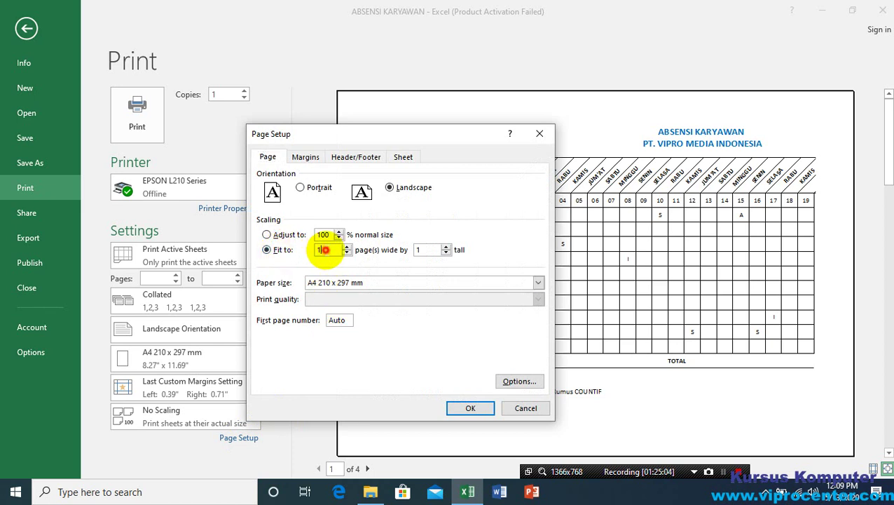
{"action": "left_click", "coordinate": [469, 410]}
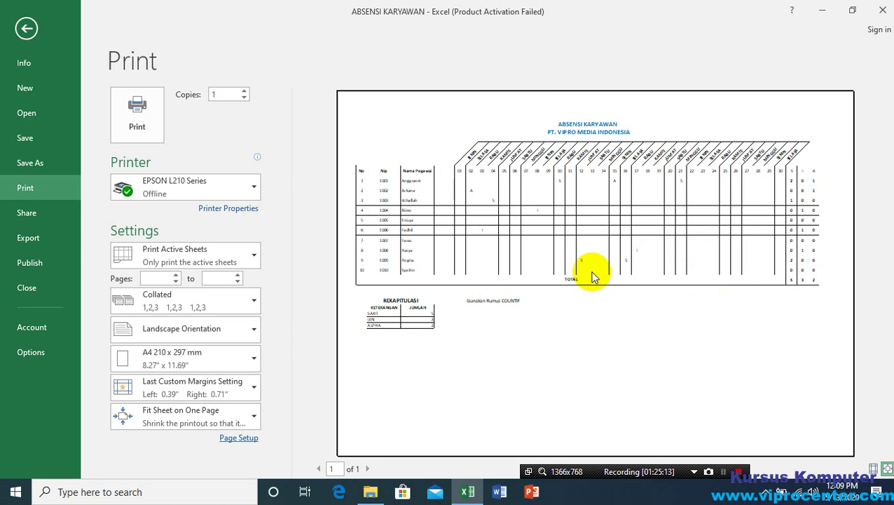
Step: Recheck the page setup, re-enter 1 page wide for the Fit to scaling and apply it again
{"action": "left_click", "coordinate": [249, 439]}
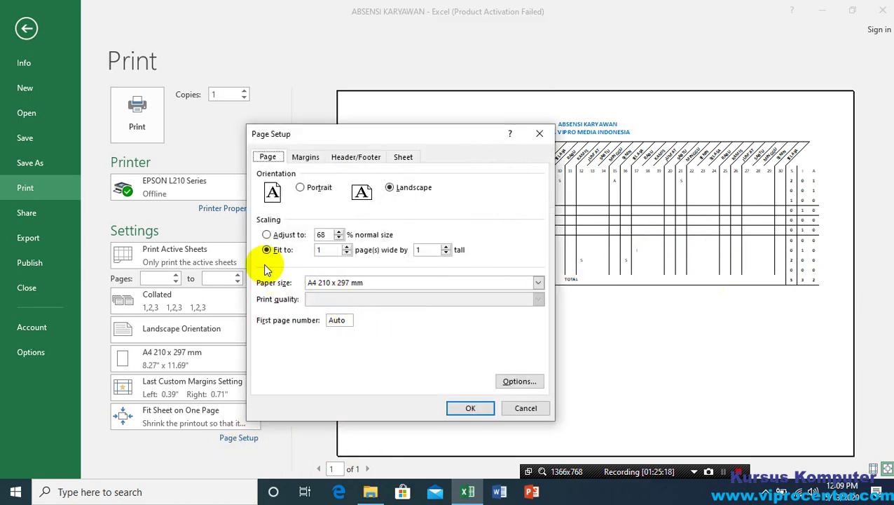
{"action": "double_click", "coordinate": [325, 251]}
{"action": "type", "text": "1"}
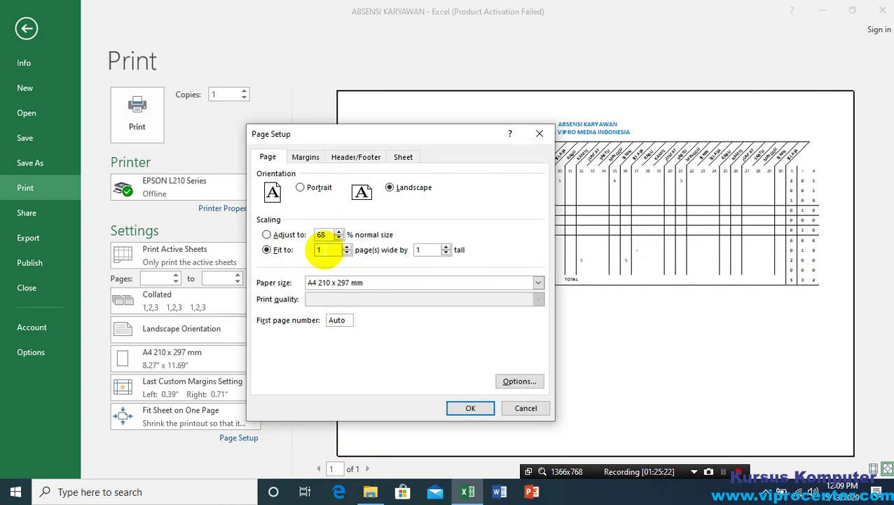
{"action": "left_click", "coordinate": [270, 248]}
{"action": "left_click", "coordinate": [266, 249]}
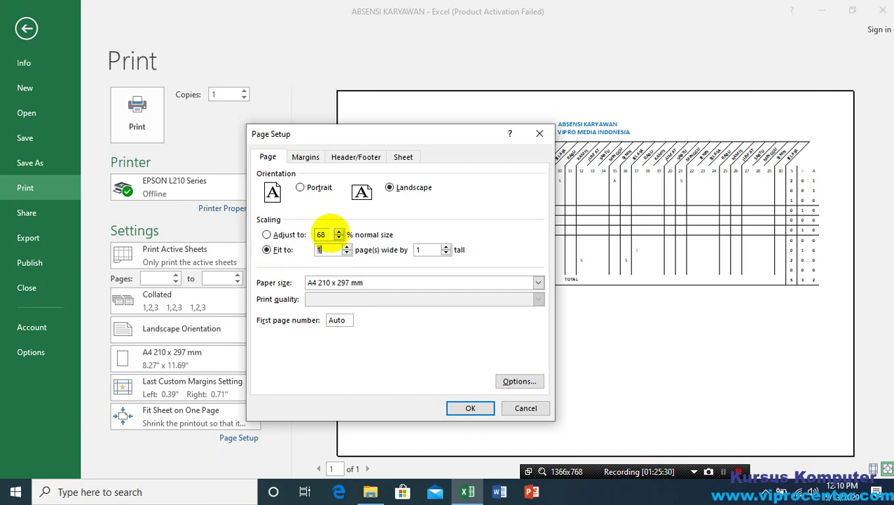
{"action": "left_click", "coordinate": [327, 250]}
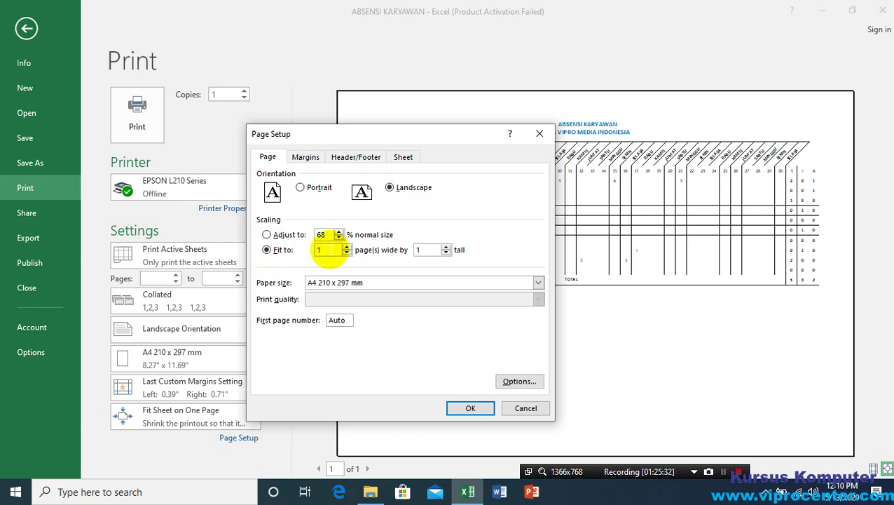
{"action": "left_click", "coordinate": [470, 408]}
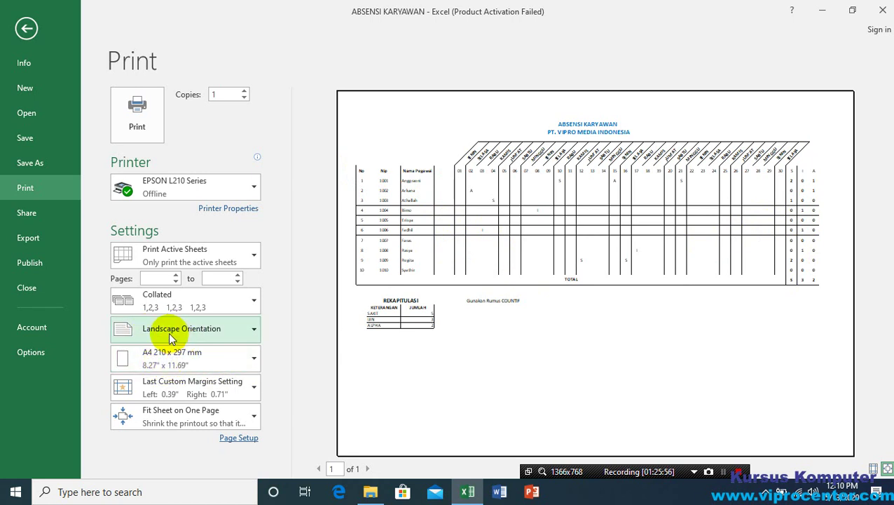
{"action": "left_click", "coordinate": [249, 440]}
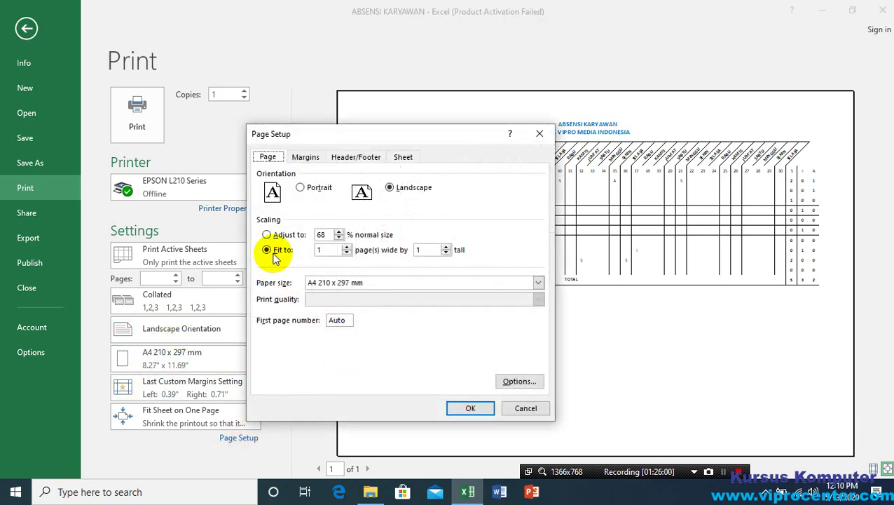
{"action": "left_click", "coordinate": [276, 251]}
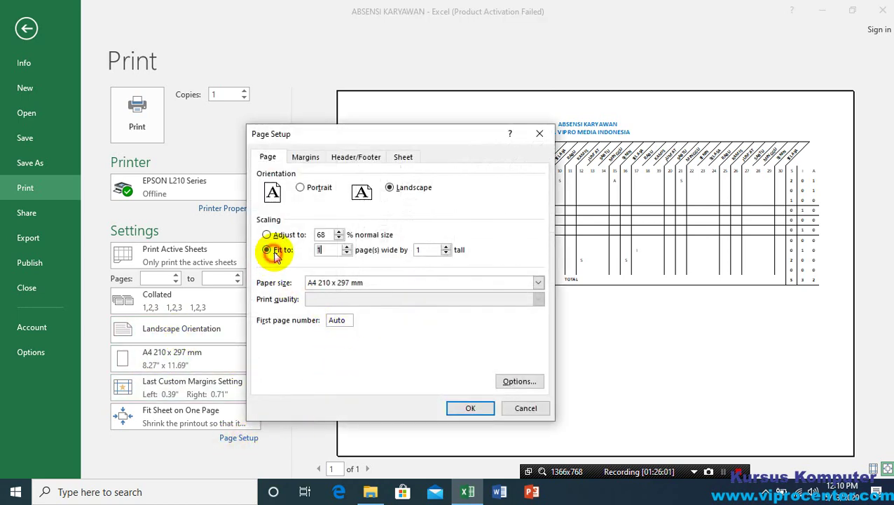
{"action": "left_click", "coordinate": [475, 409]}
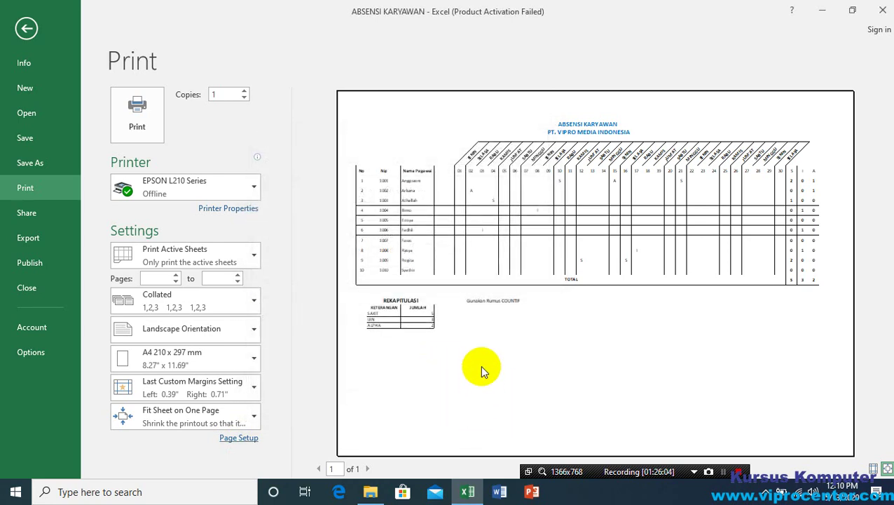
Step: Choose the EPSON L210 Series printer, try 2 copies, set the number back to 1 and return to the sheet
{"action": "left_click", "coordinate": [167, 193]}
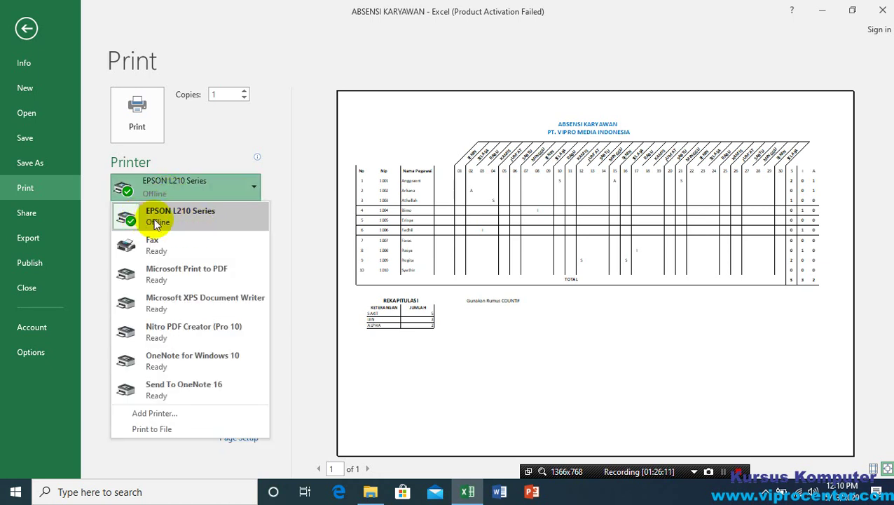
{"action": "left_click", "coordinate": [152, 219]}
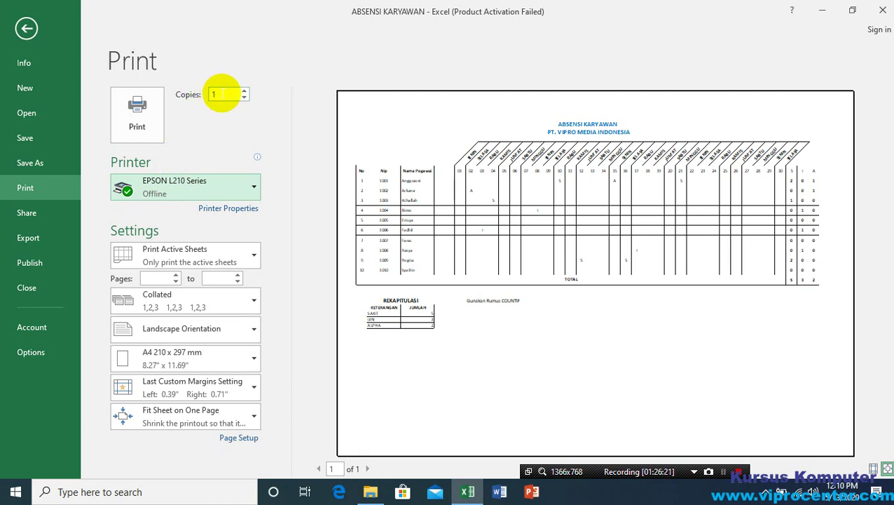
{"action": "left_click", "coordinate": [244, 90]}
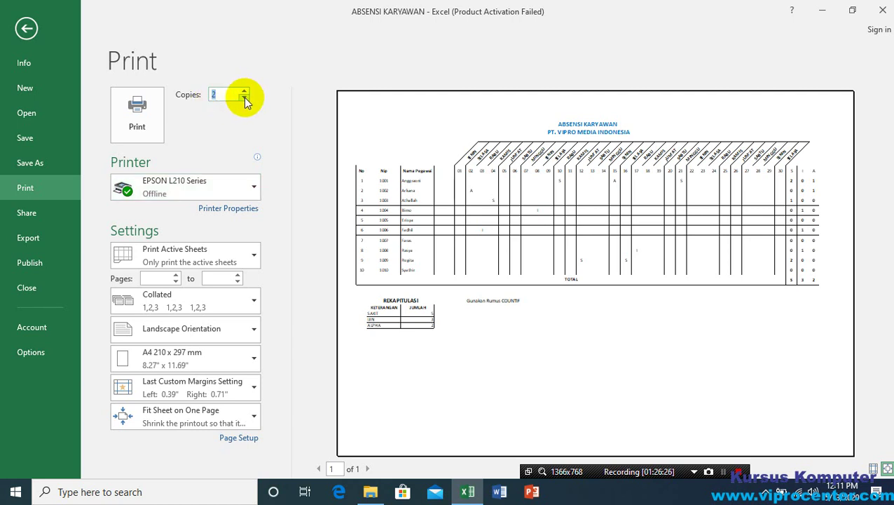
{"action": "left_click", "coordinate": [244, 99]}
{"action": "left_click", "coordinate": [27, 30]}
Step: Review the attendance entries, the S, I and A recap columns with the formula in AI9, and the TOTAL row
{"action": "left_click", "coordinate": [258, 317]}
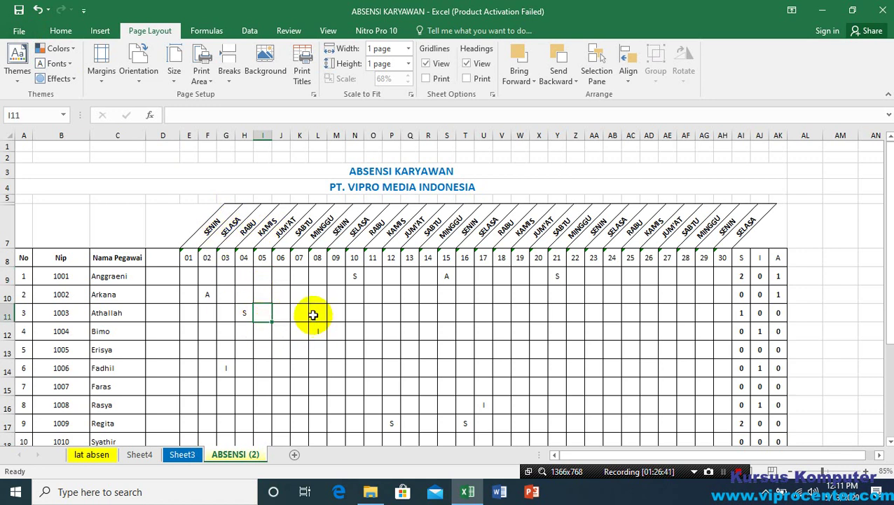
{"action": "left_click", "coordinate": [299, 313]}
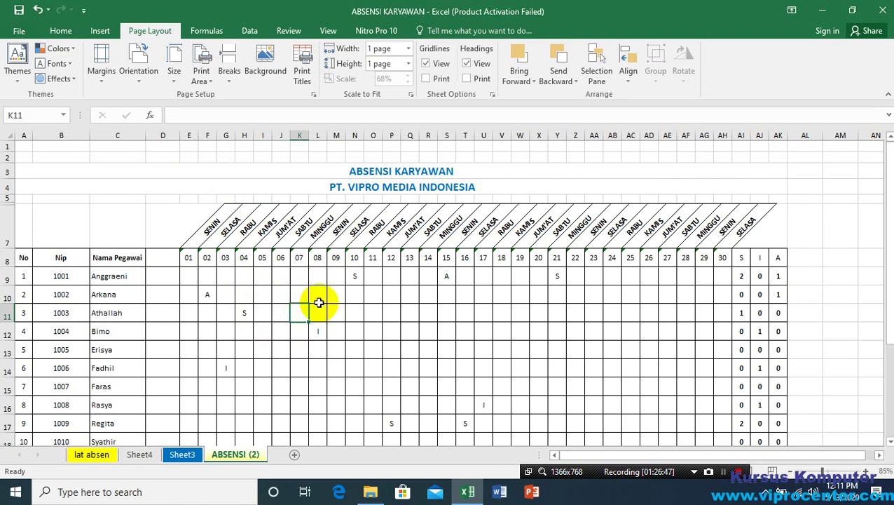
{"action": "scroll", "coordinate": [318, 304], "scroll_direction": "down", "scroll_amount": 2}
{"action": "scroll", "coordinate": [316, 298], "scroll_direction": "down", "scroll_amount": 2}
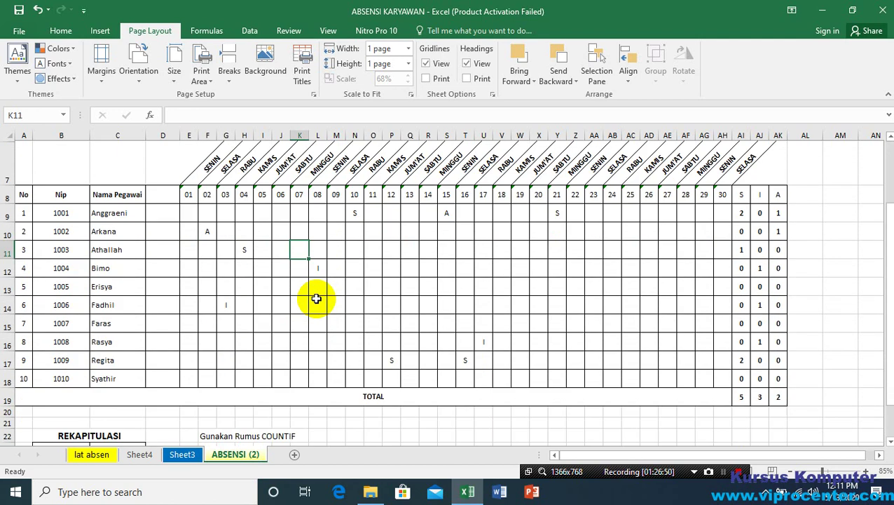
{"action": "scroll", "coordinate": [653, 314], "scroll_direction": "up", "scroll_amount": 1}
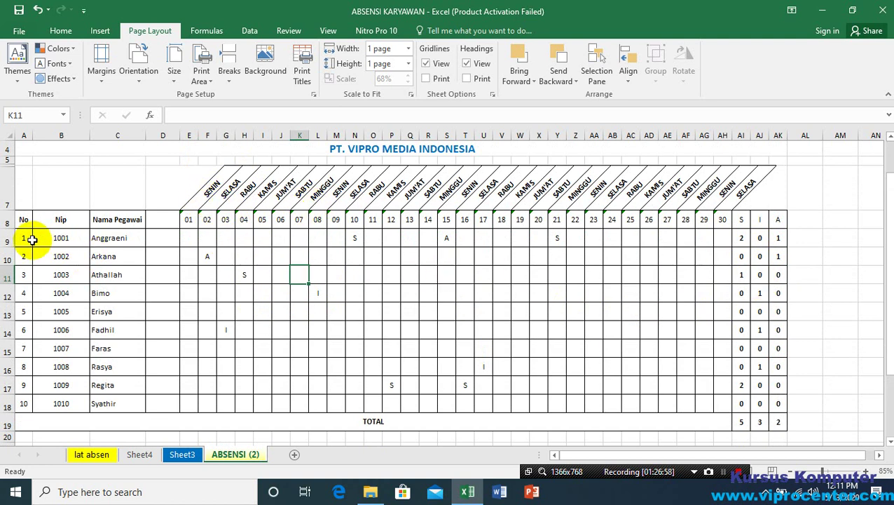
{"action": "left_click", "coordinate": [616, 256]}
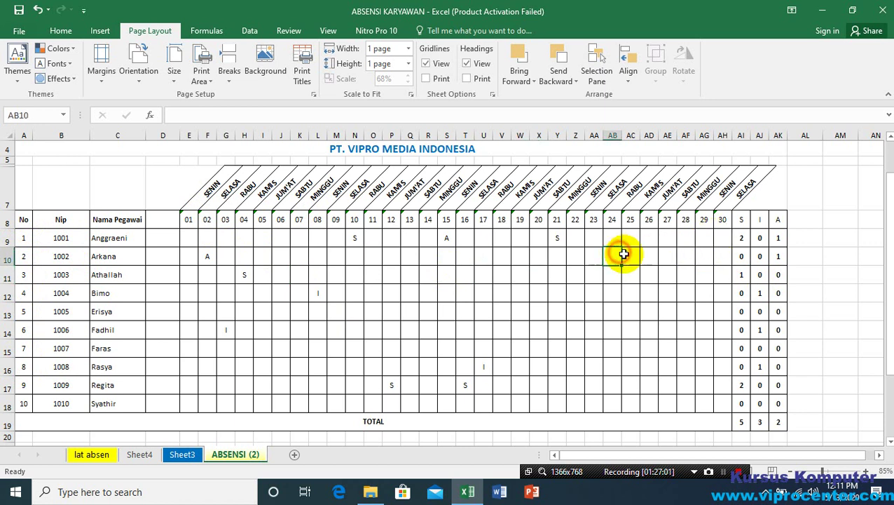
{"action": "left_click", "coordinate": [736, 238]}
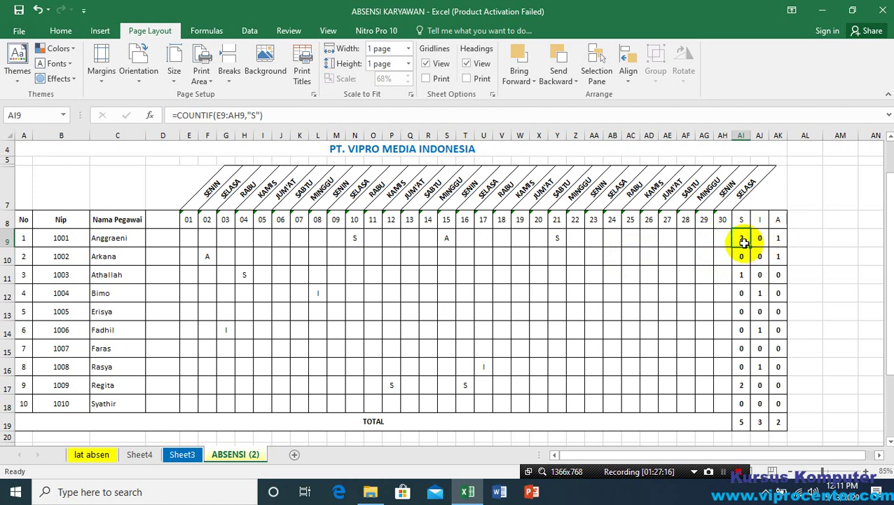
{"action": "left_click", "coordinate": [634, 239]}
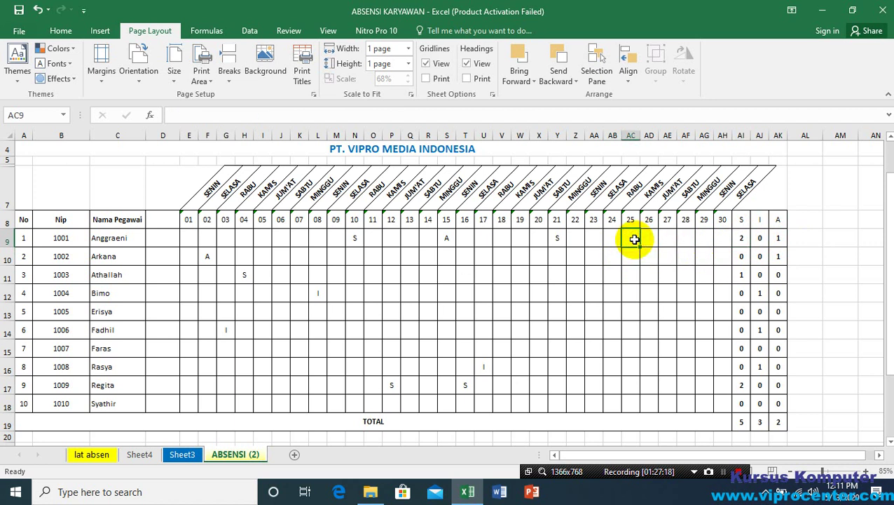